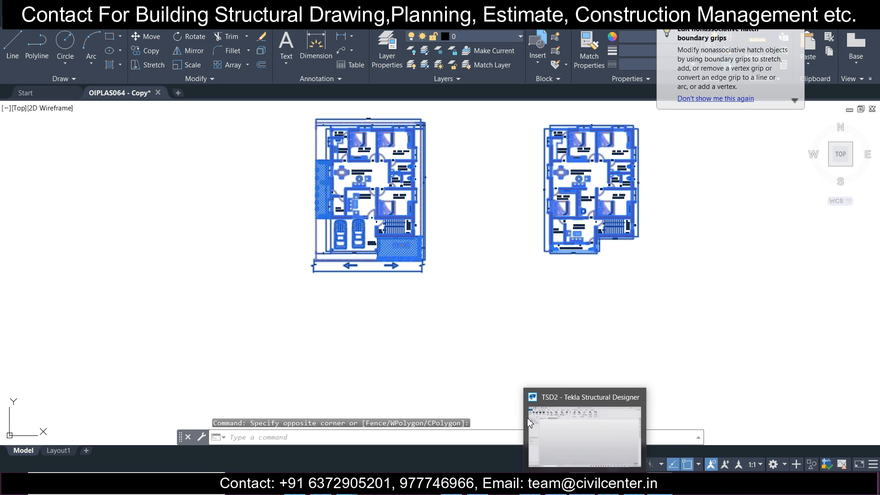
Move all selected objects of both floor plans to layer 0 and set their color to ByLayer.
{"action": "middle_click_drag", "start_coordinate": [444, 177], "coordinate": [425, 212]}
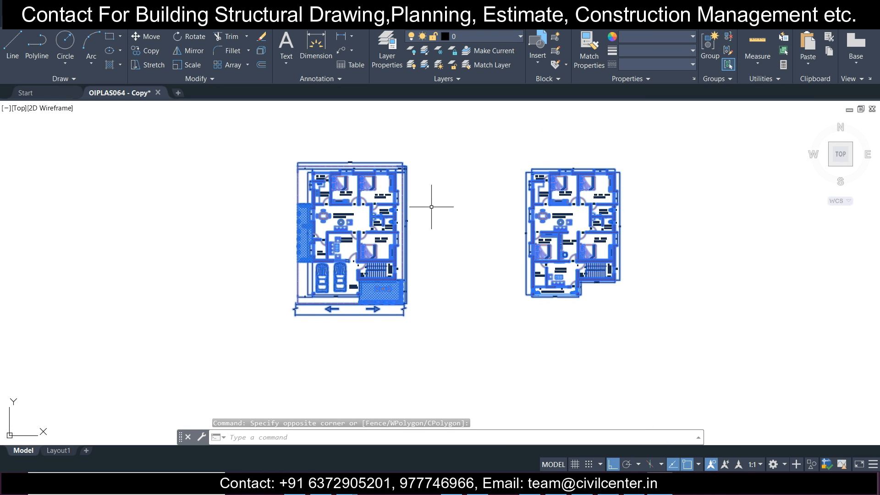
{"action": "scroll", "coordinate": [454, 205], "scroll_direction": "up", "scroll_amount": 1}
{"action": "middle_click_drag", "start_coordinate": [484, 189], "coordinate": [463, 212]}
{"action": "scroll", "coordinate": [458, 206], "scroll_direction": "down", "scroll_amount": 1}
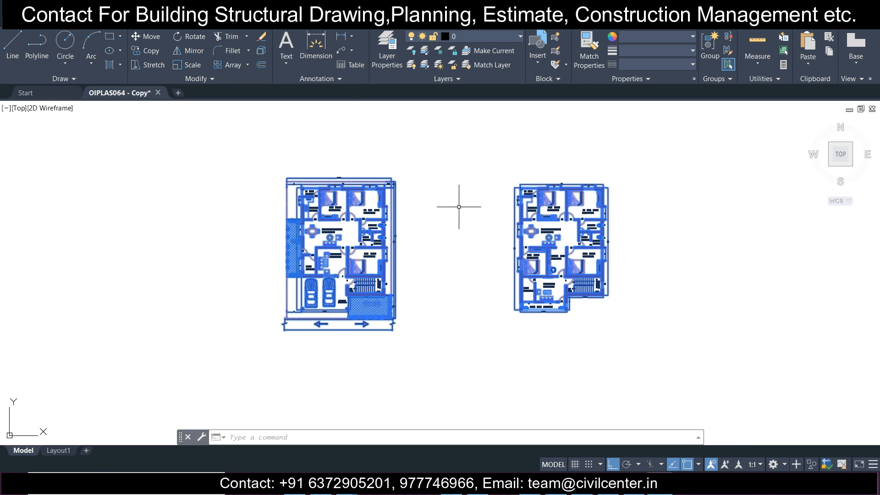
{"action": "scroll", "coordinate": [381, 242], "scroll_direction": "up", "scroll_amount": 2}
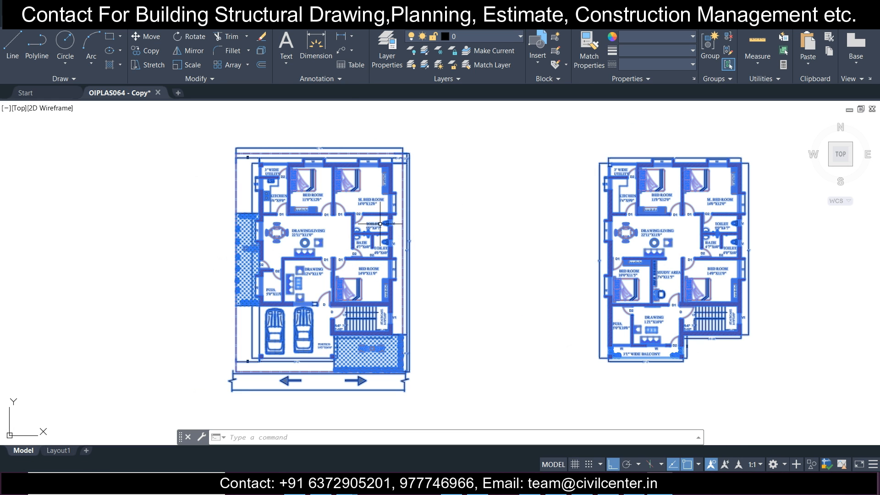
{"action": "left_click", "coordinate": [463, 42]}
{"action": "left_click", "coordinate": [460, 52]}
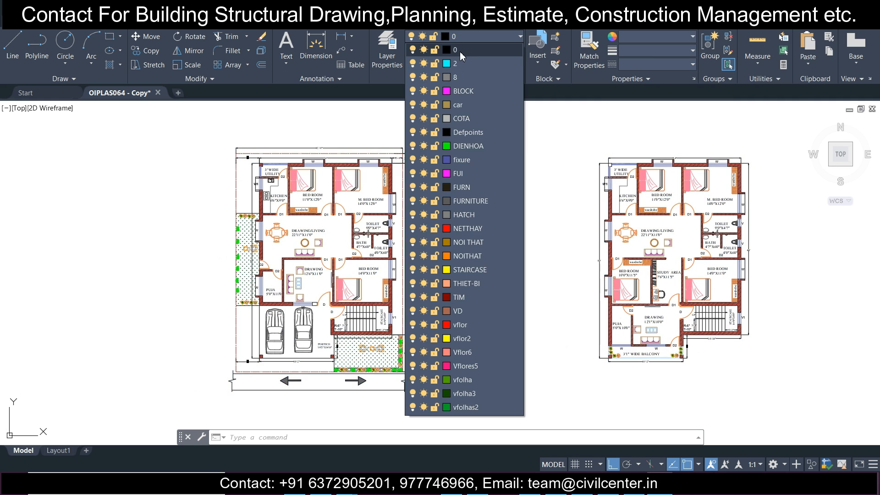
{"action": "left_click", "coordinate": [634, 35]}
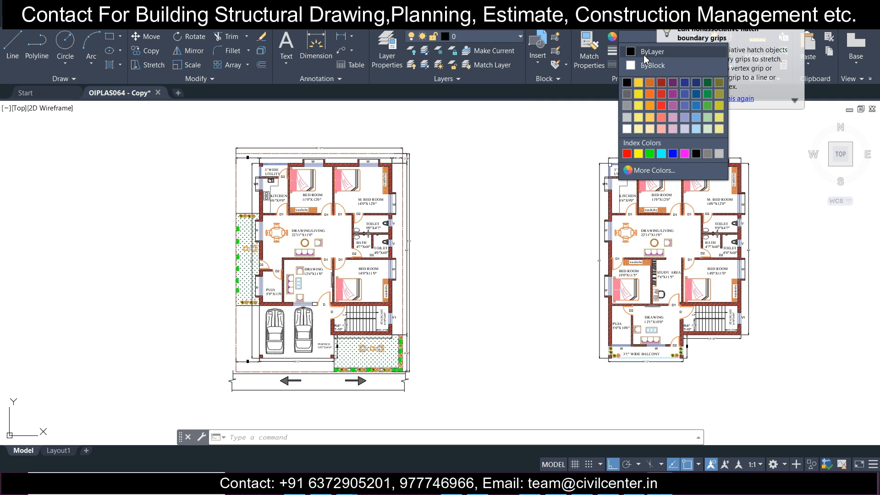
{"action": "left_click", "coordinate": [644, 53]}
{"action": "key", "text": "Escape"}
Erase the beds, the dining table set and all text labels from the plans, using Select Similar on a bed and the KITCHEN label.
{"action": "scroll", "coordinate": [351, 191], "scroll_direction": "up", "scroll_amount": 6}
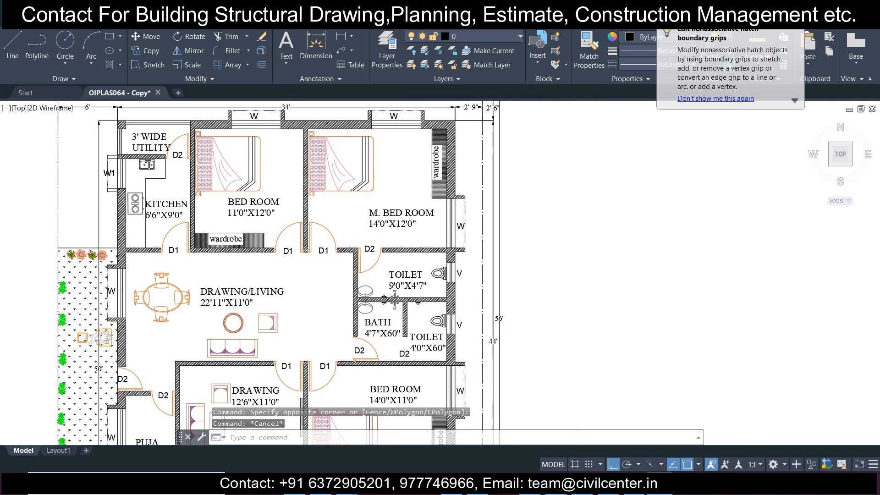
{"action": "left_click", "coordinate": [343, 154]}
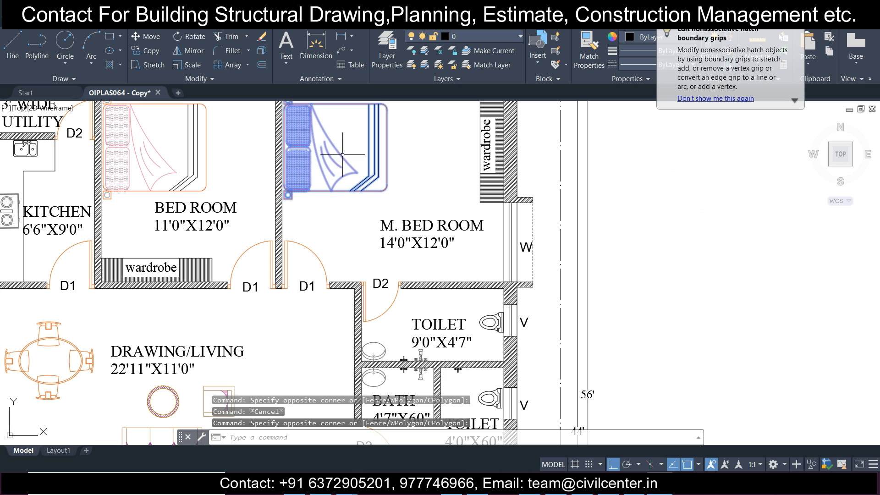
{"action": "right_click", "coordinate": [361, 179]}
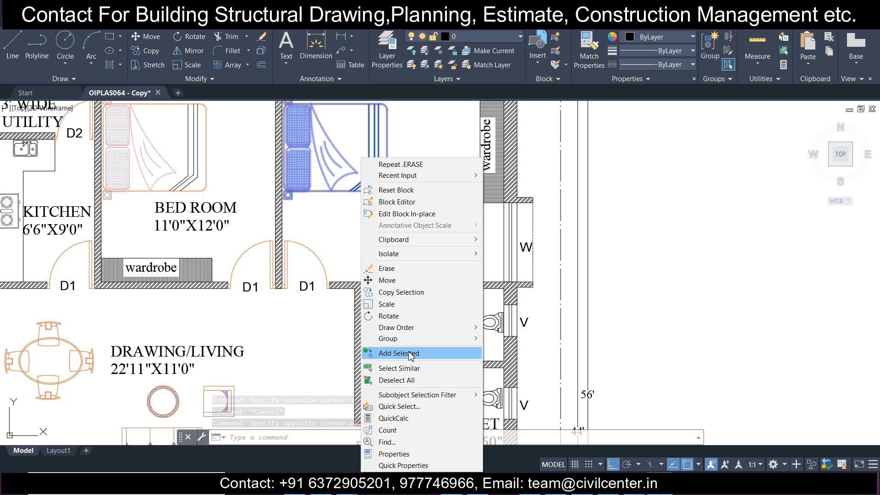
{"action": "left_click", "coordinate": [409, 368]}
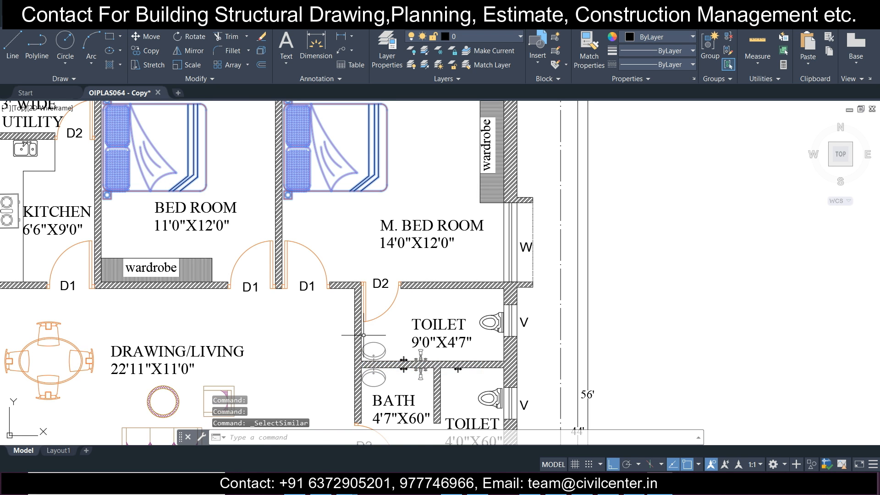
{"action": "scroll", "coordinate": [363, 335], "scroll_direction": "down", "scroll_amount": 4}
{"action": "scroll", "coordinate": [265, 353], "scroll_direction": "up", "scroll_amount": 4}
{"action": "left_click", "coordinate": [183, 375]}
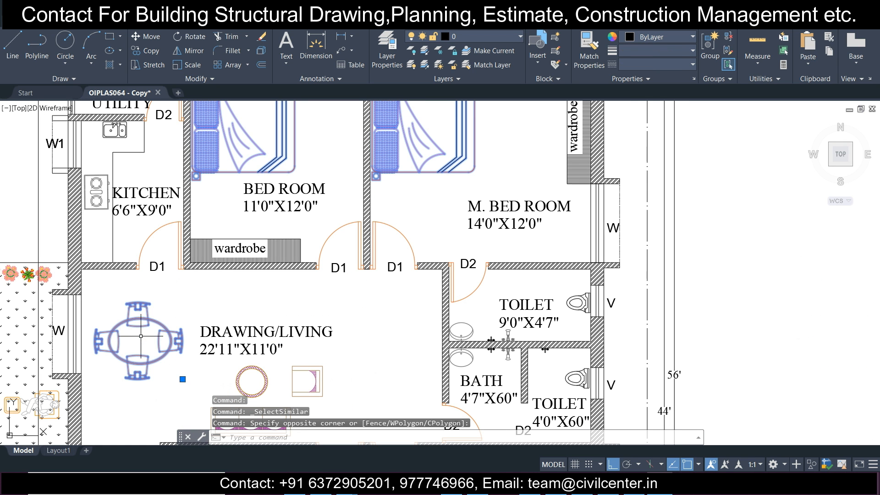
{"action": "left_click", "coordinate": [140, 212]}
{"action": "right_click", "coordinate": [129, 203]}
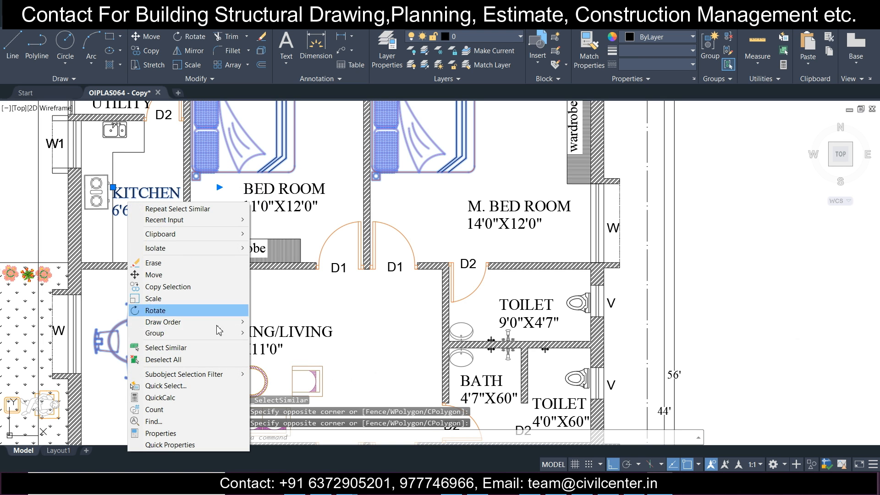
{"action": "left_click", "coordinate": [216, 347]}
{"action": "scroll", "coordinate": [262, 297], "scroll_direction": "down", "scroll_amount": 4}
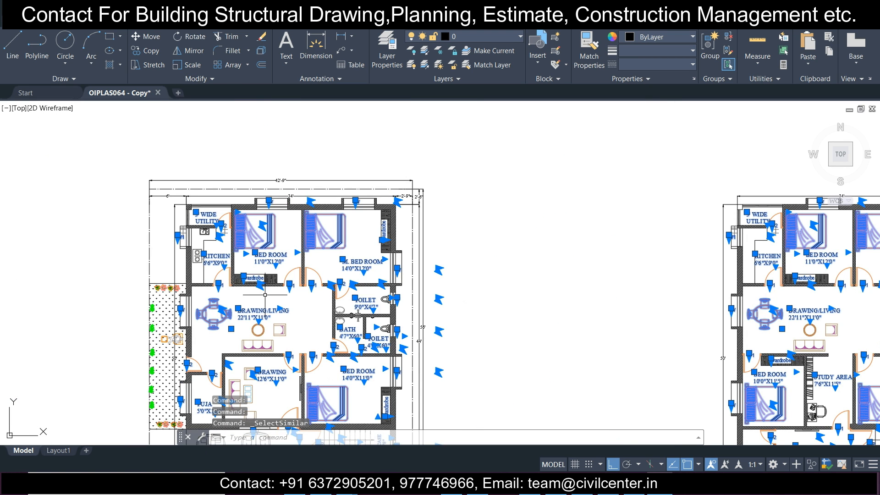
{"action": "key", "text": "Delete"}
Erase the grass hatch and two green plants in the garden strip beside the living room of the parking-level plan.
{"action": "scroll", "coordinate": [292, 231], "scroll_direction": "down", "scroll_amount": 2}
{"action": "scroll", "coordinate": [193, 298], "scroll_direction": "up", "scroll_amount": 6}
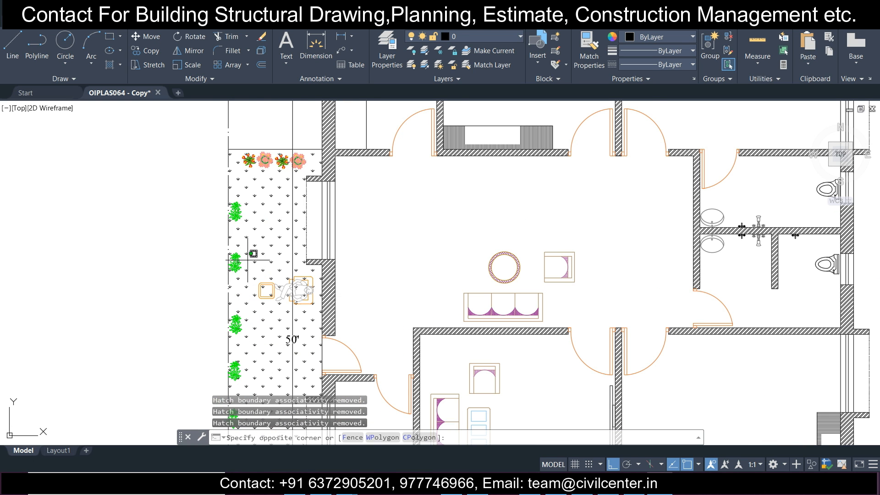
{"action": "left_click", "coordinate": [250, 212]}
{"action": "right_click", "coordinate": [251, 211]}
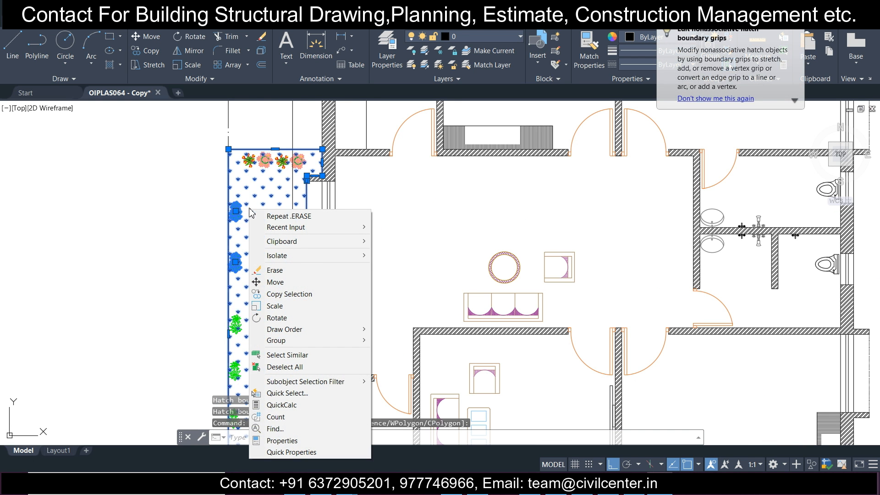
{"action": "left_click", "coordinate": [246, 199]}
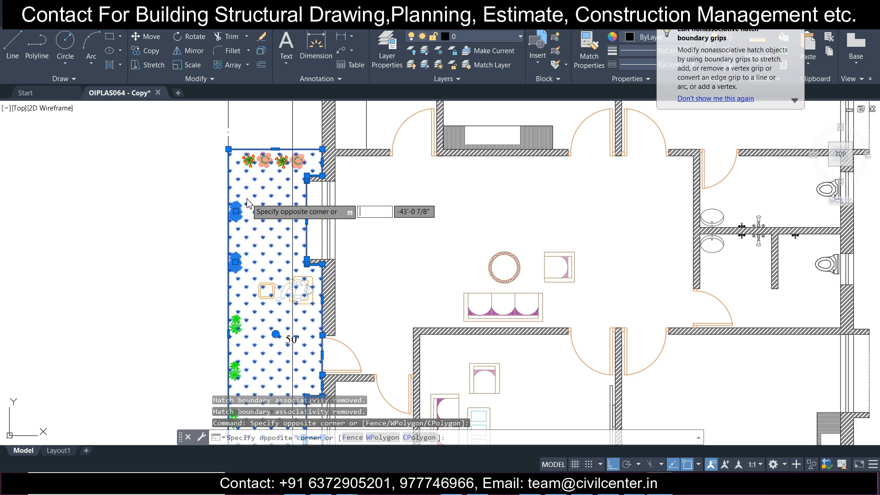
{"action": "right_click", "coordinate": [265, 189]}
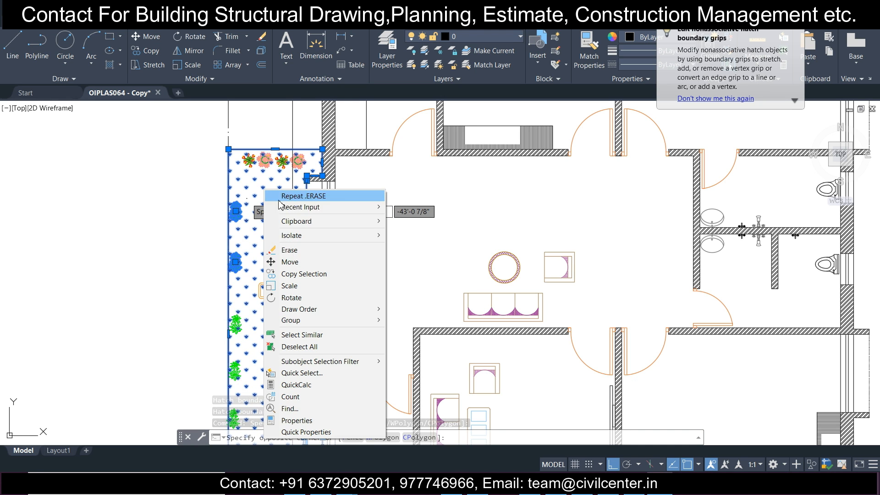
{"action": "left_click", "coordinate": [304, 250]}
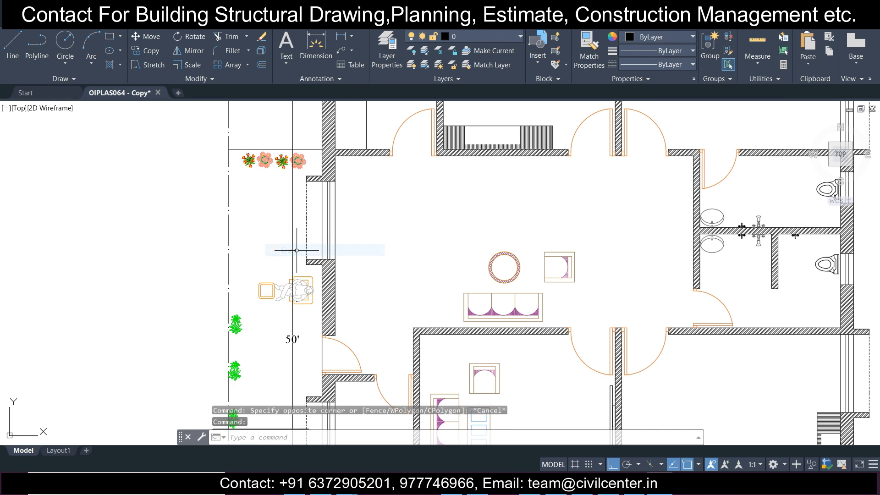
Erase the two cars from the parking area.
{"action": "scroll", "coordinate": [267, 224], "scroll_direction": "down", "scroll_amount": 3}
{"action": "middle_click_drag", "start_coordinate": [302, 280], "coordinate": [294, 224]}
{"action": "scroll", "coordinate": [299, 279], "scroll_direction": "down", "scroll_amount": 1}
{"action": "scroll", "coordinate": [315, 312], "scroll_direction": "up", "scroll_amount": 2}
{"action": "left_click", "coordinate": [373, 239]}
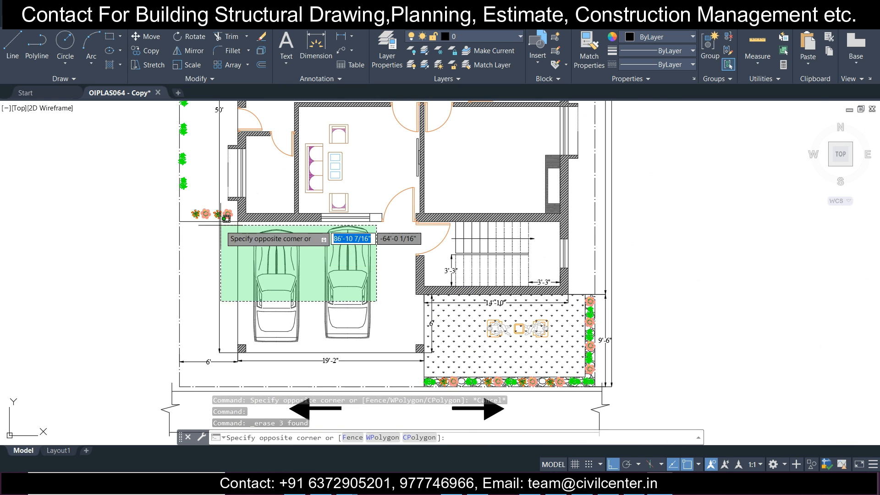
{"action": "left_click", "coordinate": [261, 250]}
{"action": "key", "text": "Delete"}
Erase the grass hatch, the seating and one planting border object in the garden below the staircase.
{"action": "left_click", "coordinate": [544, 355]}
{"action": "left_click", "coordinate": [472, 309]}
{"action": "key", "text": "Delete"}
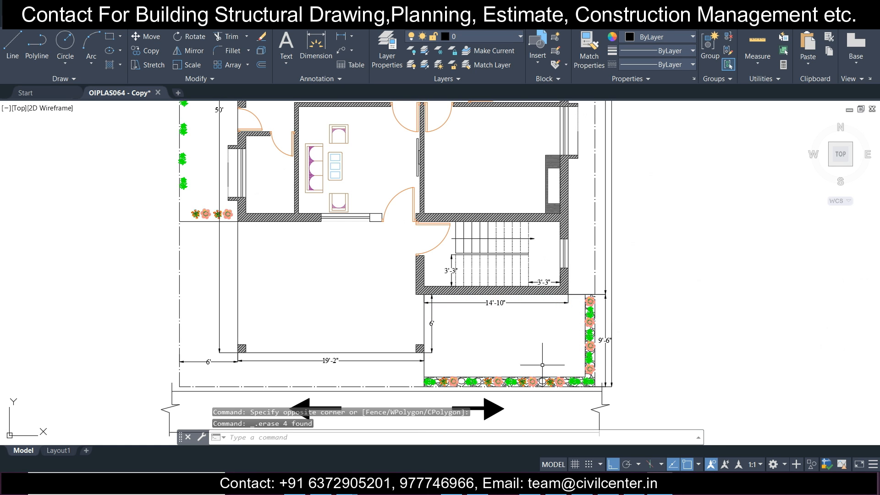
{"action": "left_click", "coordinate": [538, 382]}
{"action": "key", "text": "Delete"}
Erase the plot boundary, the road arrows and break lines, and the lower planting border around the parking-level plan.
{"action": "scroll", "coordinate": [513, 349], "scroll_direction": "down", "scroll_amount": 2}
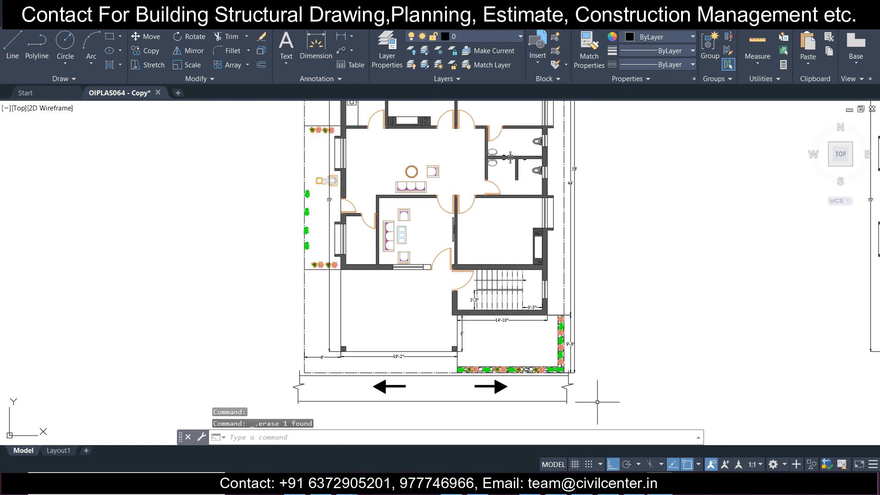
{"action": "left_click", "coordinate": [296, 364]}
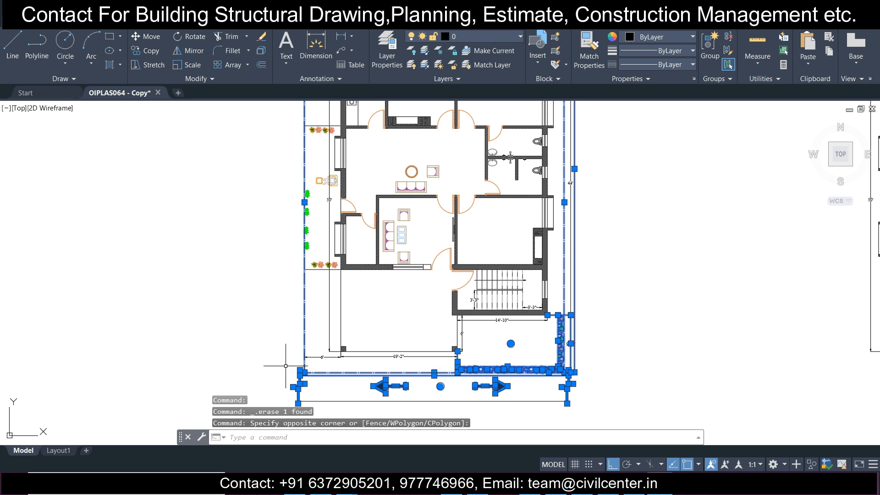
{"action": "key", "text": "Delete"}
{"action": "left_click", "coordinate": [569, 368]}
{"action": "left_click", "coordinate": [554, 348]}
{"action": "key", "text": "Delete"}
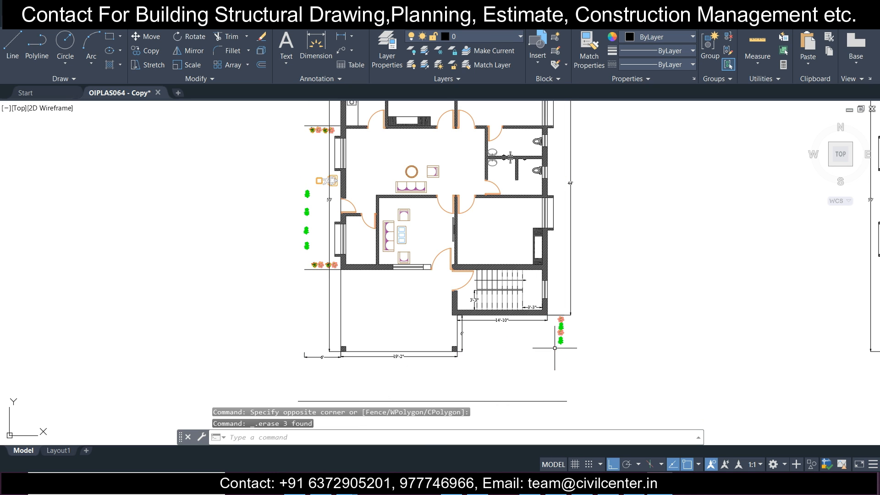
Erase the remaining plants near the staircase corner and the road line below the plan.
{"action": "left_click", "coordinate": [584, 351]}
{"action": "left_click", "coordinate": [537, 294]}
{"action": "key", "text": "Delete"}
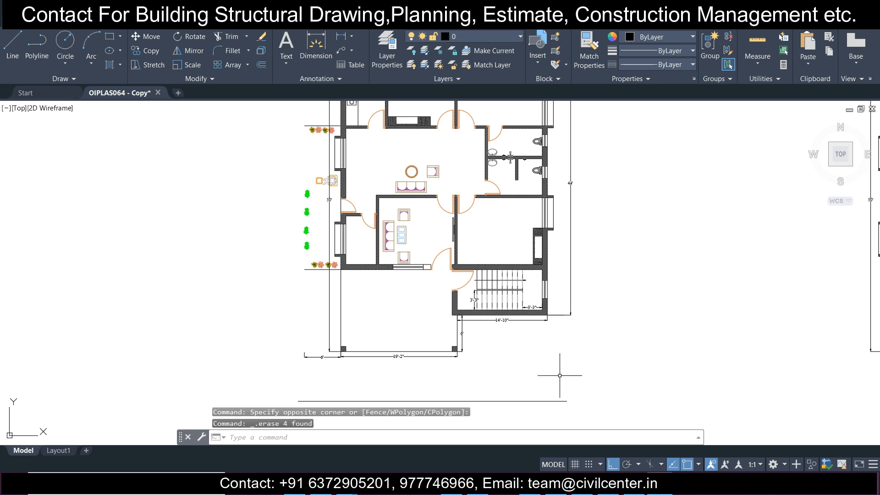
{"action": "left_click", "coordinate": [550, 407]}
{"action": "key", "text": "Delete"}
Erase all dimensions from the plans, using Select Similar on the vertical dimension beside the staircase.
{"action": "left_click", "coordinate": [607, 281]}
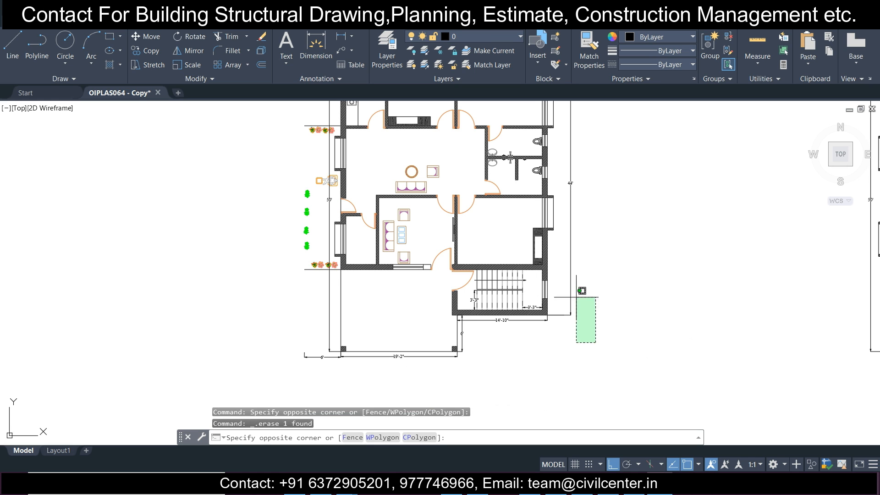
{"action": "left_click", "coordinate": [557, 321]}
{"action": "right_click", "coordinate": [569, 287]}
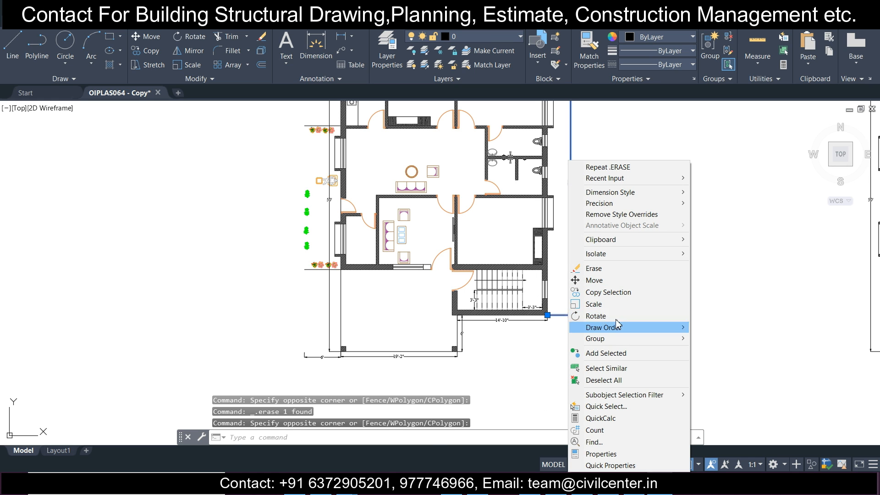
{"action": "left_click", "coordinate": [622, 369]}
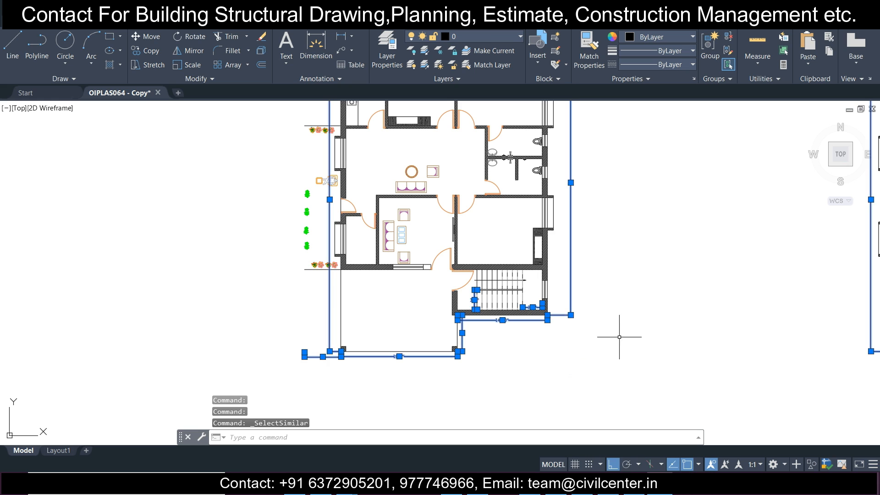
{"action": "key", "text": "Delete"}
Erase the plants, seating and boundary lines of the garden strip along the living room side of the plan.
{"action": "middle_click_drag", "start_coordinate": [320, 200], "coordinate": [383, 270]}
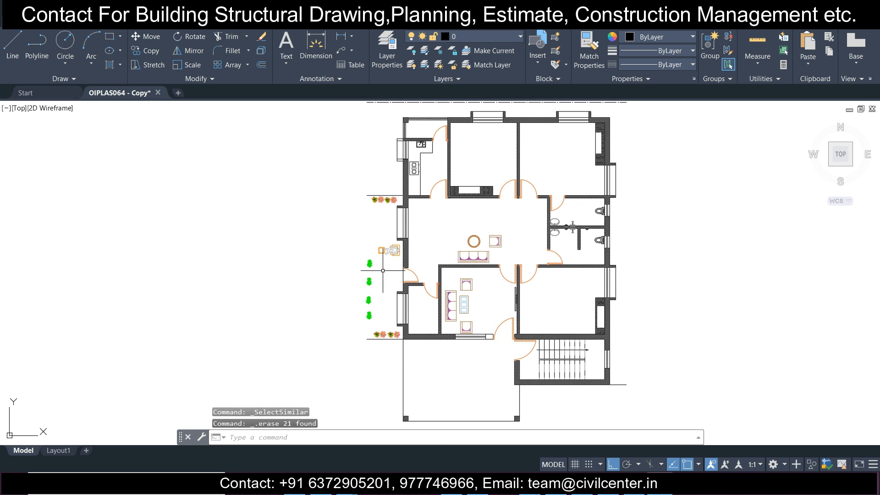
{"action": "left_click", "coordinate": [388, 364]}
{"action": "left_click", "coordinate": [339, 192]}
{"action": "right_click", "coordinate": [351, 200]}
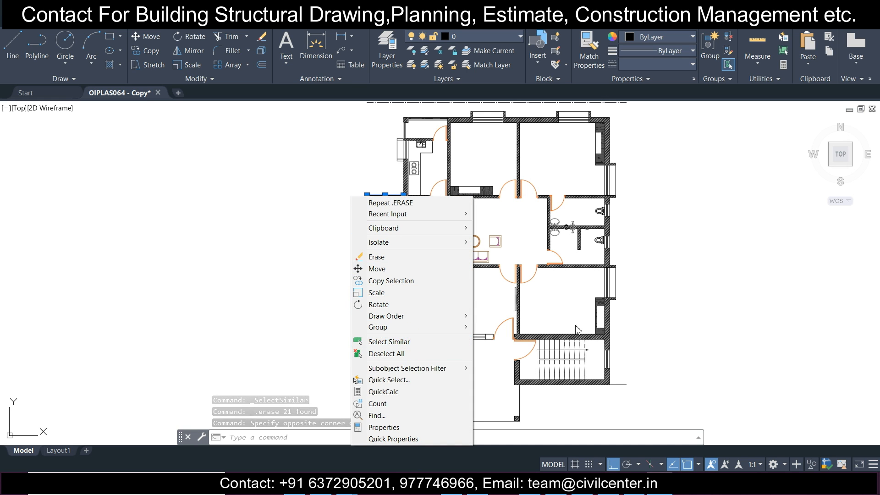
{"action": "left_click", "coordinate": [713, 268]}
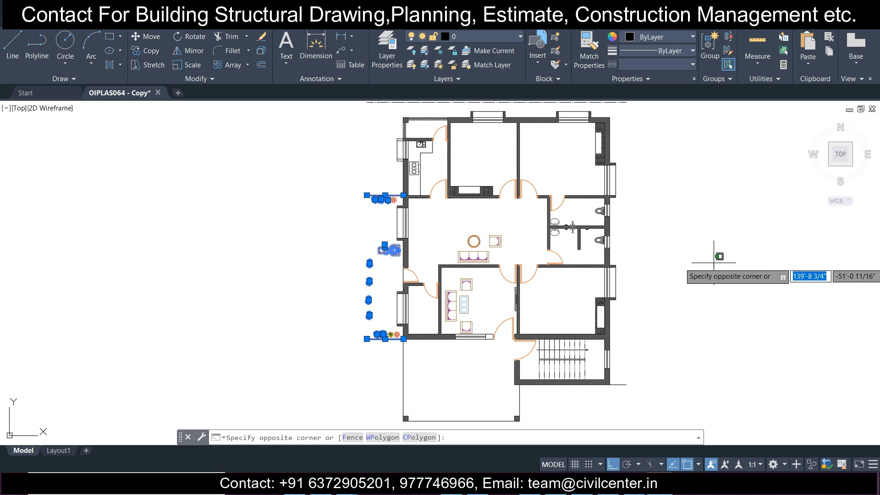
{"action": "left_click", "coordinate": [703, 259]}
{"action": "key", "text": "Delete"}
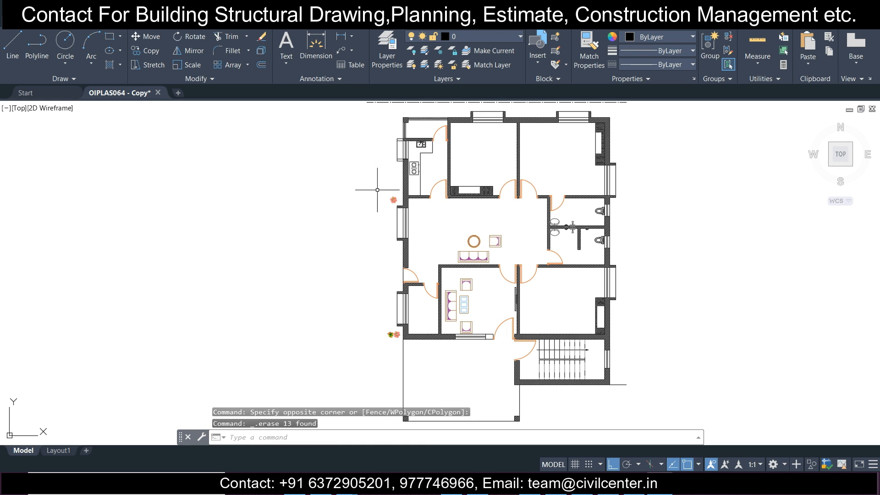
Erase the three leftover flowers outside the wall of the living room side.
{"action": "left_click", "coordinate": [393, 199]}
{"action": "scroll", "coordinate": [378, 350], "scroll_direction": "up", "scroll_amount": 2}
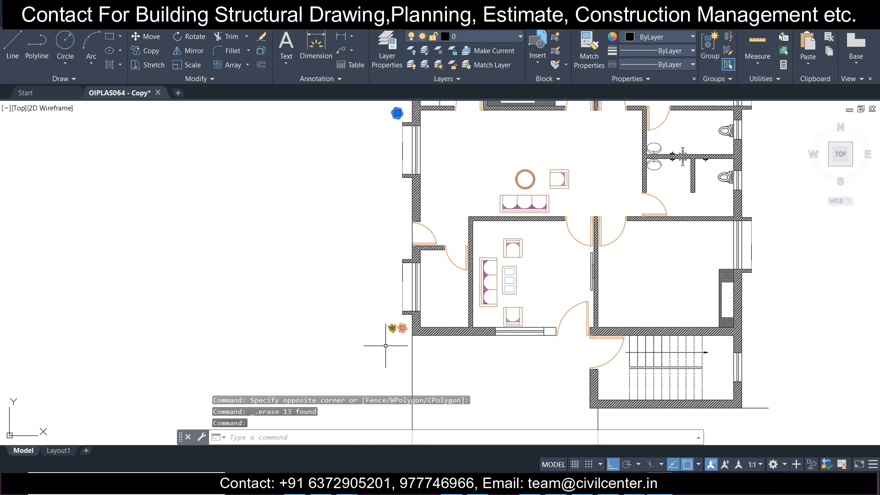
{"action": "left_click", "coordinate": [404, 336]}
{"action": "left_click", "coordinate": [378, 320]}
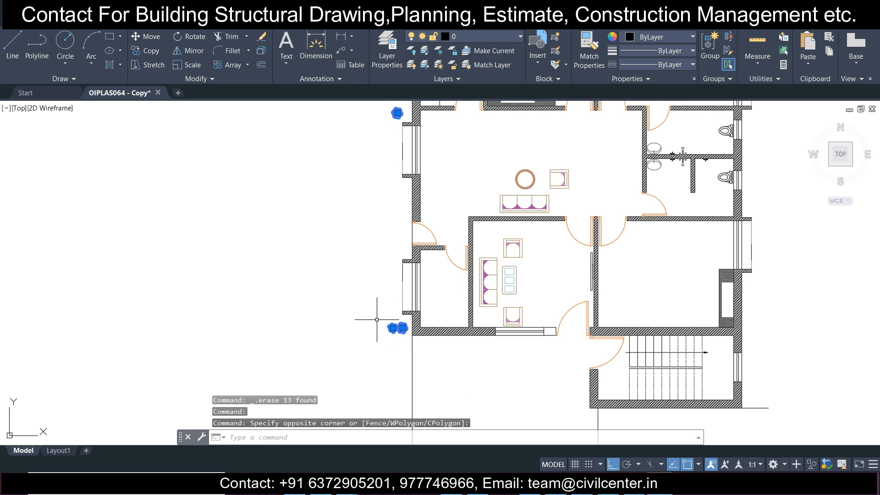
{"action": "key", "text": "Delete"}
Erase the dash-dot boundary line above the parking-level plan.
{"action": "scroll", "coordinate": [377, 320], "scroll_direction": "down", "scroll_amount": 4}
{"action": "middle_click_drag", "start_coordinate": [710, 297], "coordinate": [646, 289]}
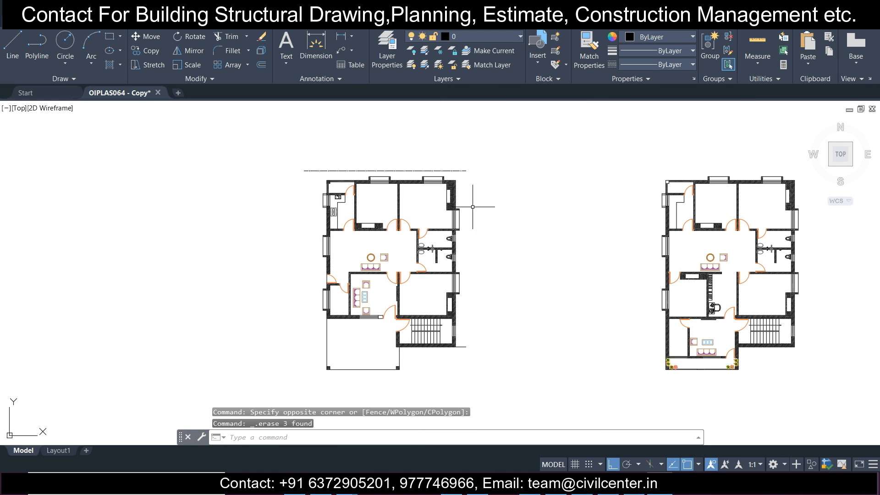
{"action": "left_click", "coordinate": [451, 150]}
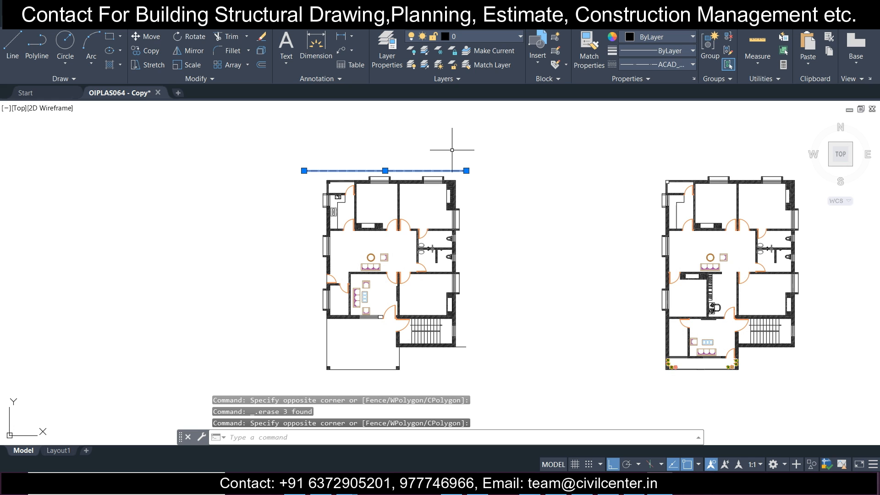
{"action": "key", "text": "Delete"}
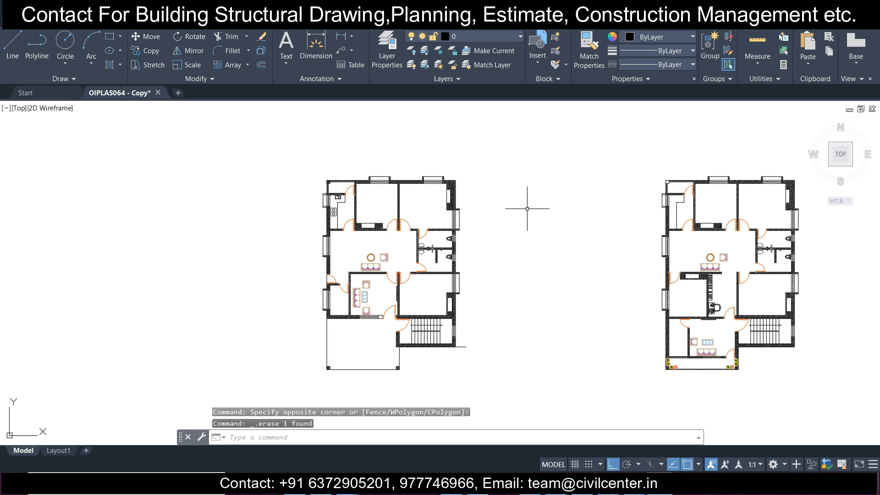
Erase the flowers at both ends of the front balcony.
{"action": "scroll", "coordinate": [586, 351], "scroll_direction": "up", "scroll_amount": 8}
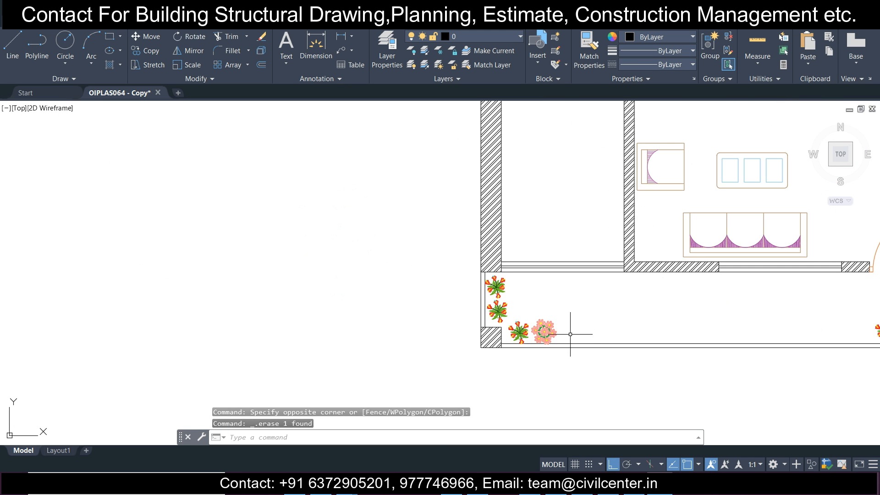
{"action": "left_click", "coordinate": [570, 334]}
{"action": "left_click", "coordinate": [502, 294]}
{"action": "left_click", "coordinate": [511, 307]}
{"action": "left_click", "coordinate": [490, 293]}
{"action": "scroll", "coordinate": [501, 298], "scroll_direction": "down", "scroll_amount": 6}
{"action": "scroll", "coordinate": [560, 300], "scroll_direction": "up", "scroll_amount": 8}
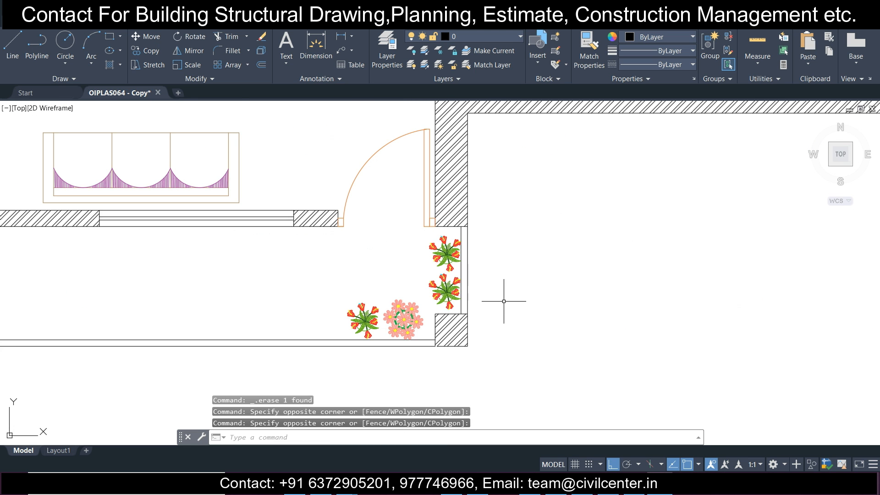
{"action": "left_click", "coordinate": [437, 252]}
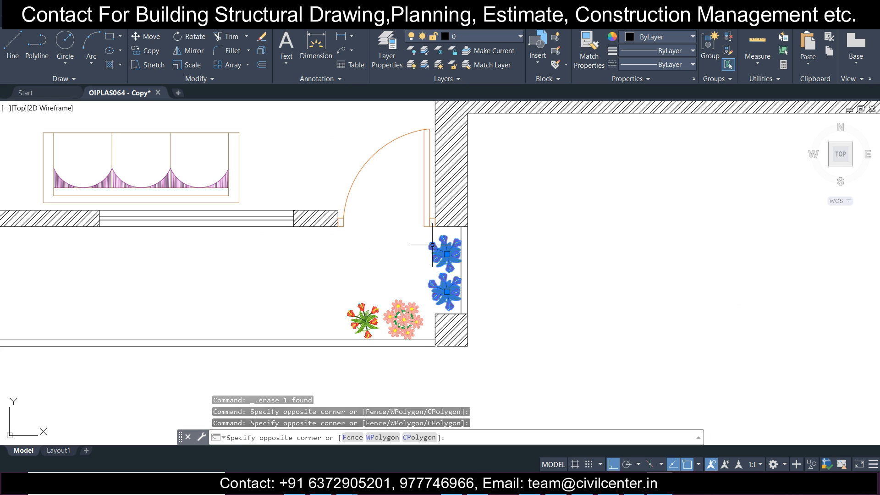
{"action": "left_click", "coordinate": [427, 330]}
{"action": "left_click", "coordinate": [358, 290]}
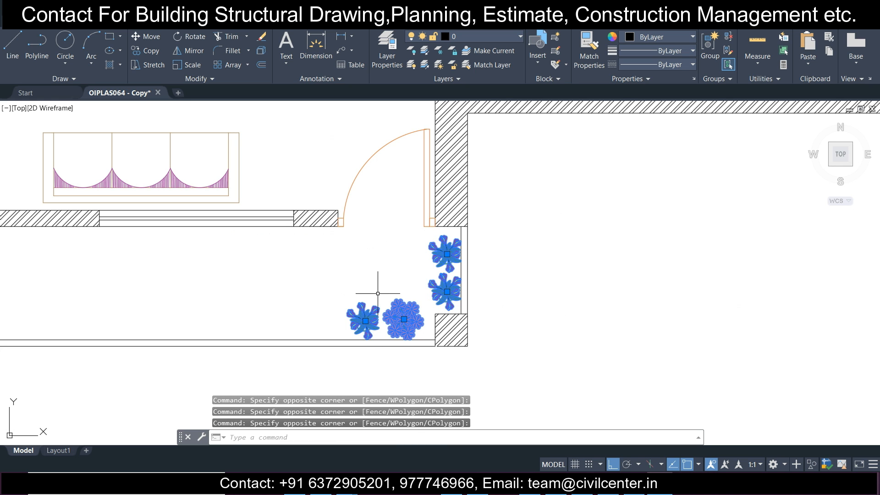
{"action": "key", "text": "Delete"}
{"action": "scroll", "coordinate": [369, 296], "scroll_direction": "down", "scroll_amount": 5}
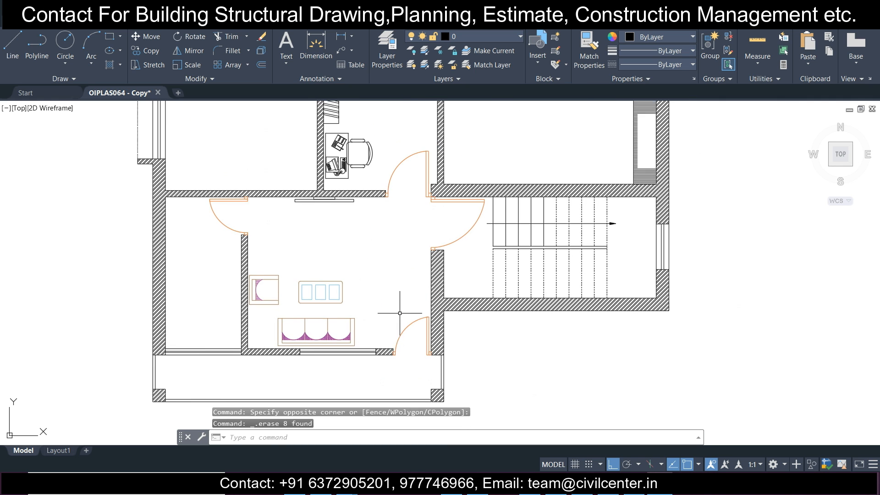
Erase the sofa, armchair and coffee table in the front room behind the balcony.
{"action": "scroll", "coordinate": [366, 316], "scroll_direction": "up", "scroll_amount": 4}
{"action": "left_click", "coordinate": [428, 328]}
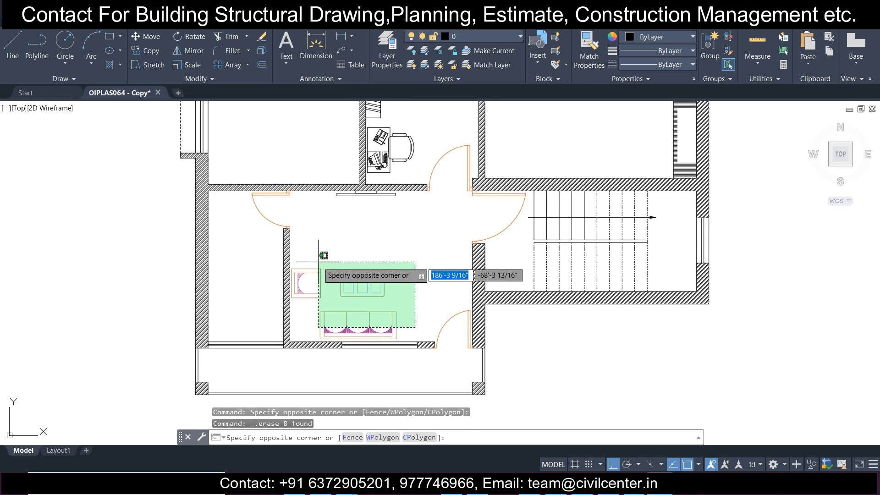
{"action": "left_click", "coordinate": [305, 252]}
{"action": "key", "text": "Delete"}
{"action": "scroll", "coordinate": [385, 247], "scroll_direction": "down", "scroll_amount": 6}
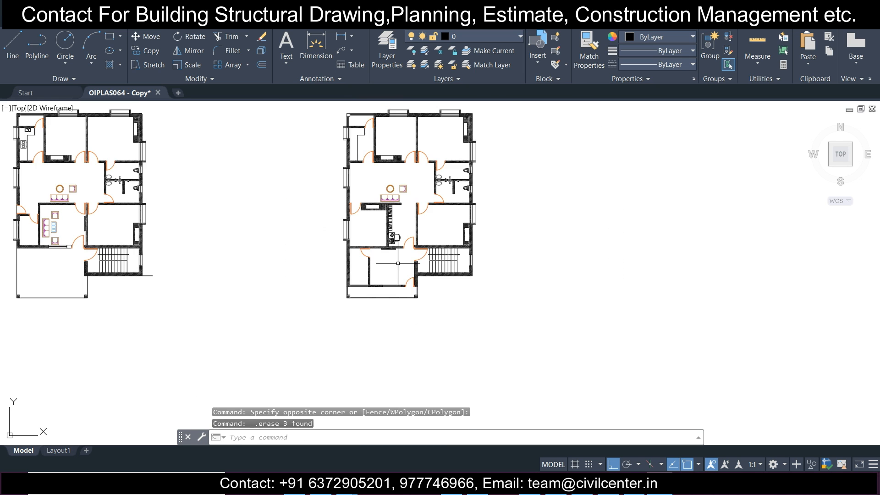
Erase the sofas, armchairs and coffee table remaining in both plans, using Select Similar on the parking-level plan's living room seating.
{"action": "middle_click_drag", "start_coordinate": [403, 257], "coordinate": [497, 250]}
{"action": "scroll", "coordinate": [150, 280], "scroll_direction": "up", "scroll_amount": 5}
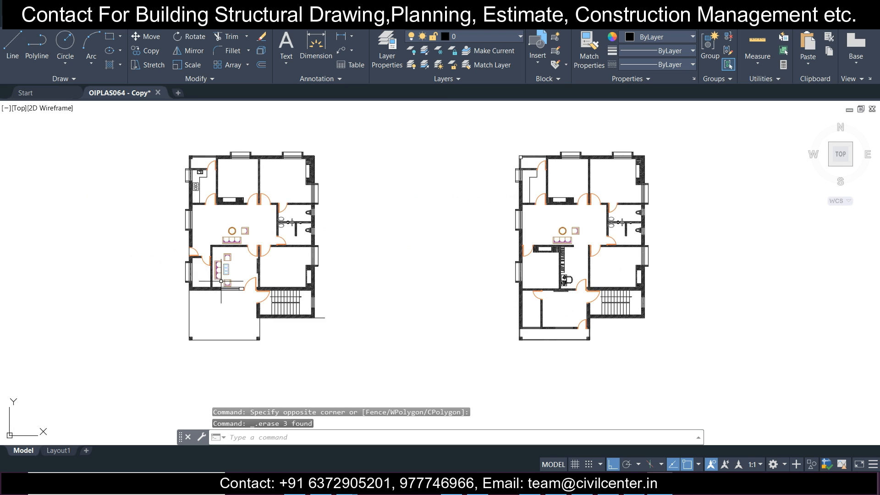
{"action": "left_click", "coordinate": [282, 289]}
{"action": "left_click", "coordinate": [217, 165]}
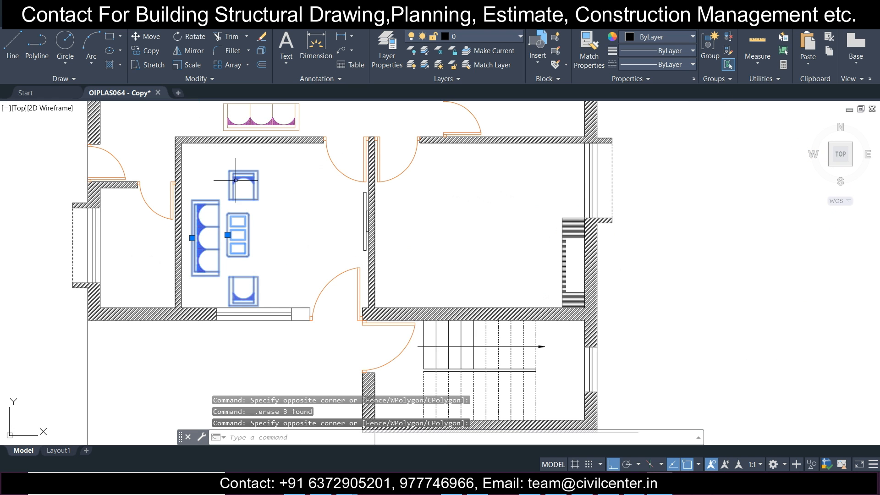
{"action": "right_click", "coordinate": [236, 182]}
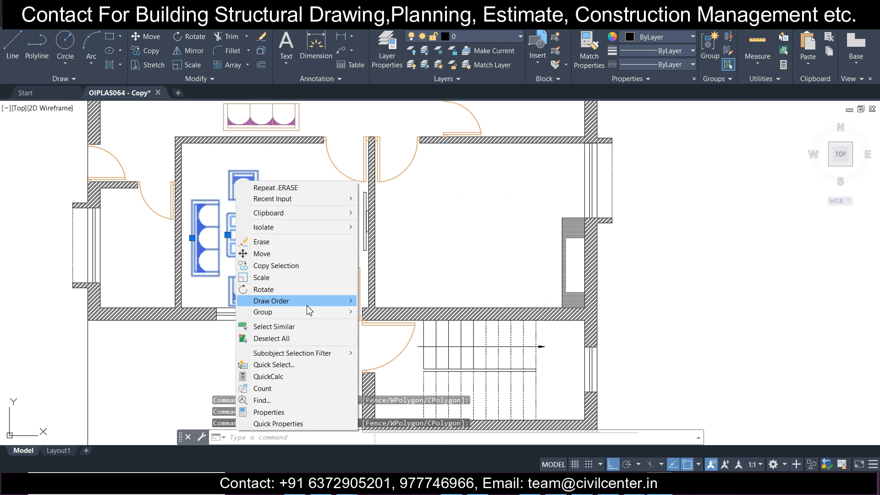
{"action": "left_click", "coordinate": [307, 327]}
{"action": "scroll", "coordinate": [309, 297], "scroll_direction": "down", "scroll_amount": 5}
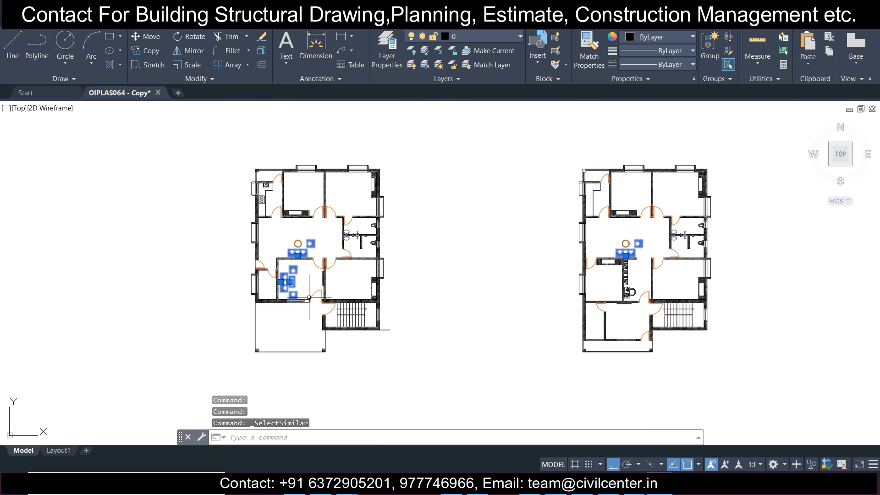
{"action": "key", "text": "Delete"}
Erase the wardrobe, desk and chair along the partition wall in the balcony plan, including their leftover pieces.
{"action": "scroll", "coordinate": [624, 294], "scroll_direction": "up", "scroll_amount": 6}
{"action": "left_click", "coordinate": [662, 313]}
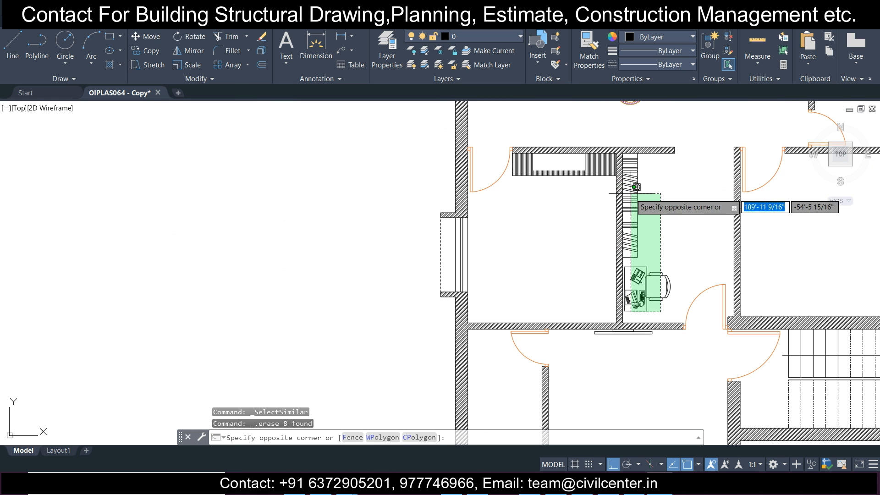
{"action": "left_click", "coordinate": [631, 194]}
{"action": "key", "text": "Delete"}
{"action": "left_click", "coordinate": [656, 202]}
{"action": "left_click", "coordinate": [627, 161]}
{"action": "key", "text": "Delete"}
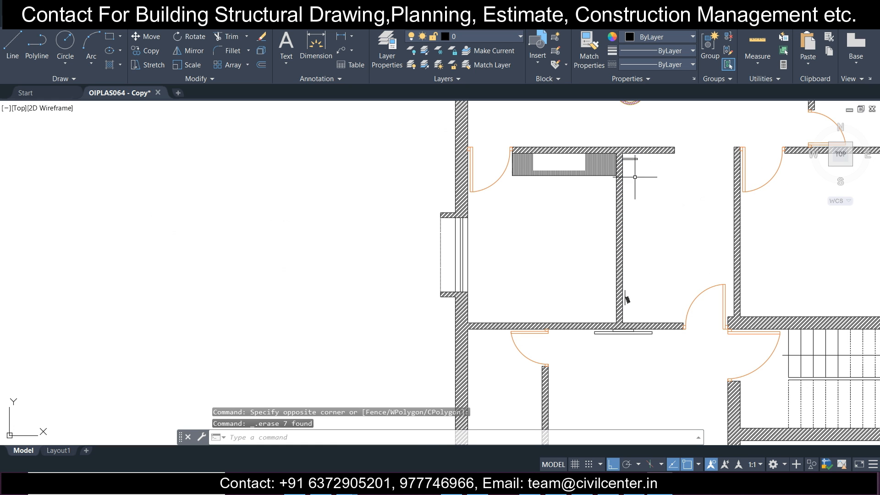
{"action": "left_click", "coordinate": [633, 297]}
{"action": "left_click", "coordinate": [626, 288]}
{"action": "key", "text": "Delete"}
Erase the round table in the central hall of the balcony plan.
{"action": "scroll", "coordinate": [621, 295], "scroll_direction": "down", "scroll_amount": 4}
{"action": "scroll", "coordinate": [646, 286], "scroll_direction": "up", "scroll_amount": 3}
{"action": "left_click", "coordinate": [544, 321]}
{"action": "left_click", "coordinate": [458, 301]}
{"action": "key", "text": "Delete"}
Erase the washbasins and the upper bathroom's remaining fixtures, including its toilet, in the balcony plan.
{"action": "left_click", "coordinate": [665, 297]}
{"action": "left_click", "coordinate": [648, 279]}
{"action": "key", "text": "Delete"}
{"action": "left_click", "coordinate": [668, 262]}
{"action": "left_click", "coordinate": [628, 223]}
{"action": "key", "text": "Delete"}
{"action": "left_click", "coordinate": [705, 258]}
{"action": "left_click", "coordinate": [678, 244]}
{"action": "key", "text": "Delete"}
{"action": "left_click", "coordinate": [750, 223]}
{"action": "key", "text": "Delete"}
Erase the remaining toilets from both plans, using Select Similar on the one in the balcony plan's lower bathroom.
{"action": "left_click", "coordinate": [766, 326]}
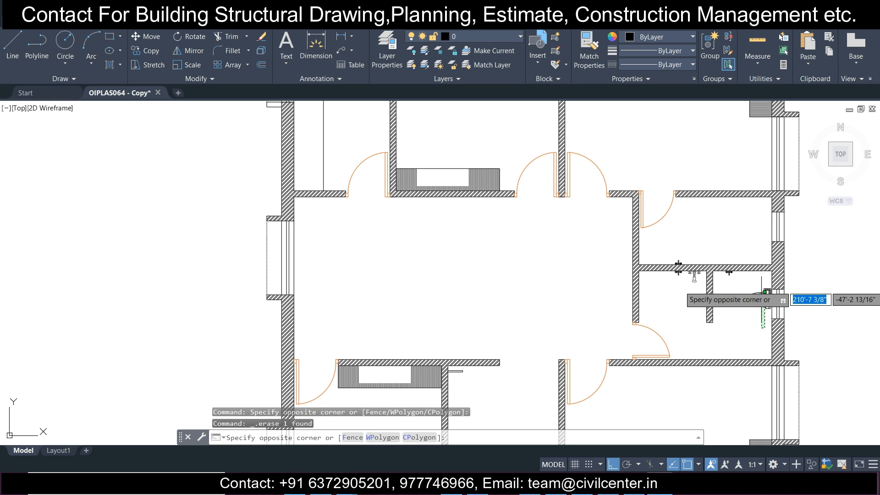
{"action": "left_click", "coordinate": [756, 285]}
{"action": "right_click", "coordinate": [756, 301]}
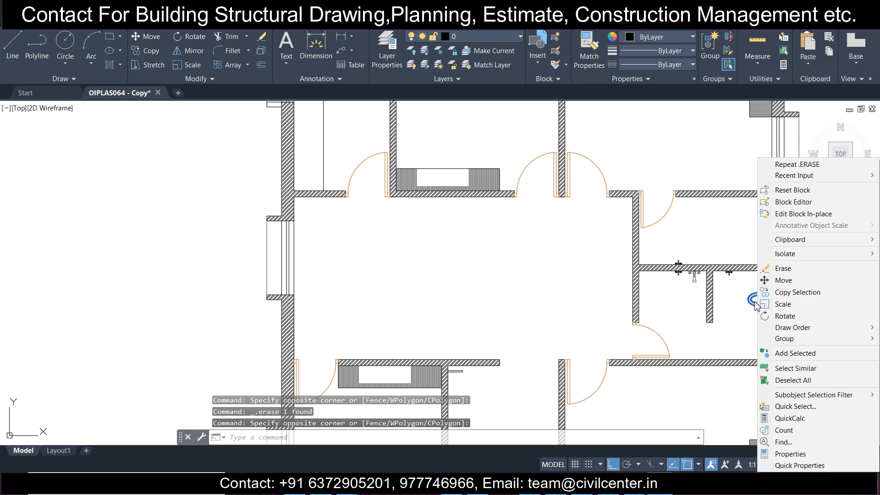
{"action": "left_click", "coordinate": [795, 368]}
{"action": "scroll", "coordinate": [713, 323], "scroll_direction": "down", "scroll_amount": 3}
{"action": "scroll", "coordinate": [715, 311], "scroll_direction": "down", "scroll_amount": 2}
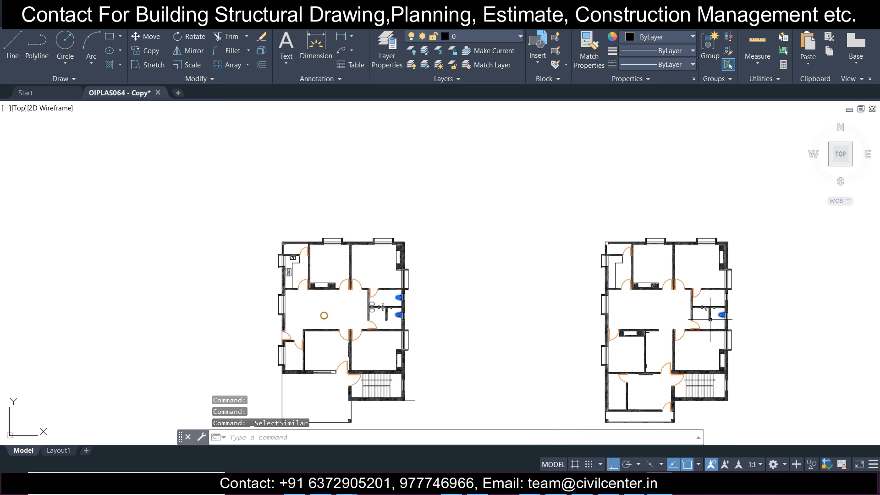
{"action": "key", "text": "Delete"}
Erase the bathroom taps and shower fittings along the partition wall, using Select Similar.
{"action": "scroll", "coordinate": [716, 309], "scroll_direction": "up", "scroll_amount": 6}
{"action": "scroll", "coordinate": [697, 327], "scroll_direction": "up", "scroll_amount": 6}
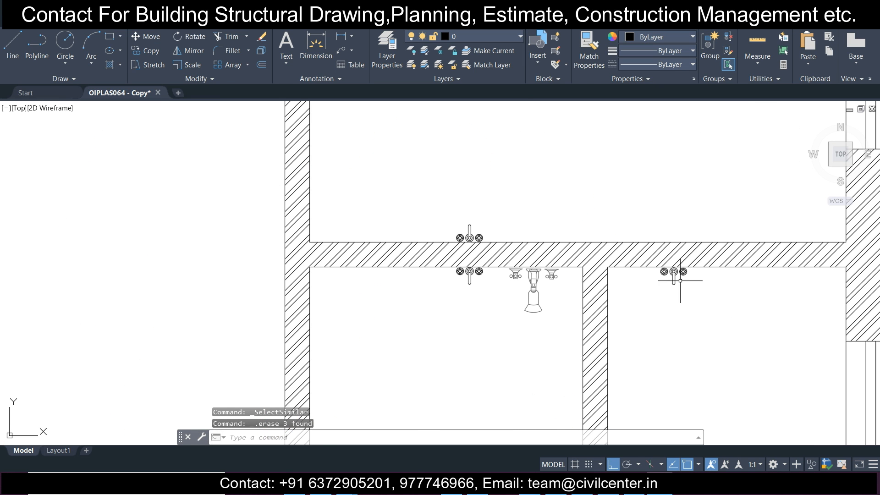
{"action": "left_click", "coordinate": [635, 224]}
{"action": "left_click", "coordinate": [761, 354]}
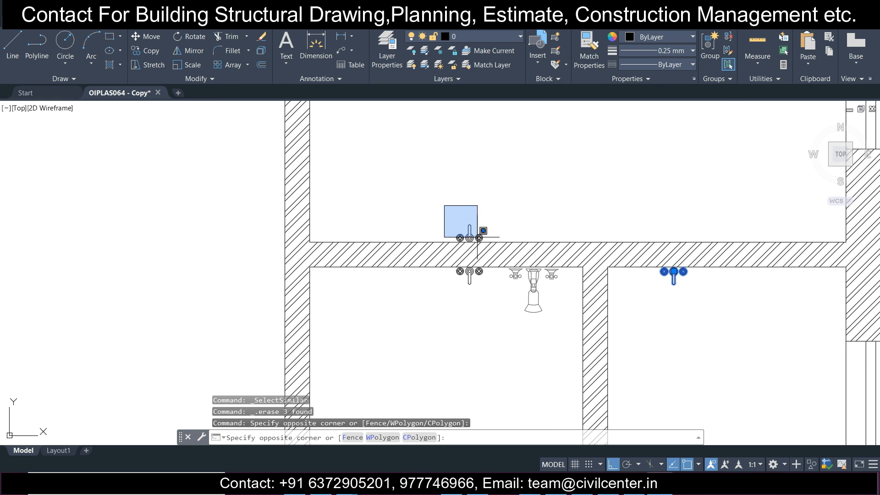
{"action": "left_click", "coordinate": [563, 343]}
{"action": "right_click", "coordinate": [528, 321]}
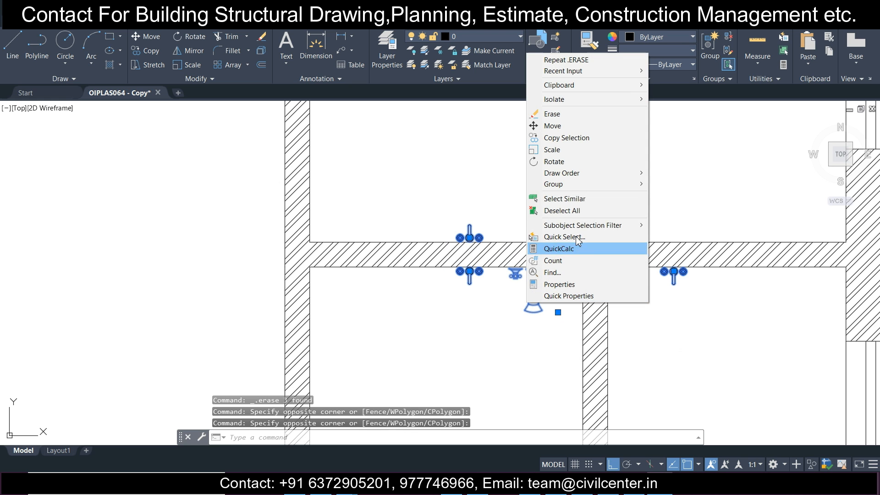
{"action": "left_click", "coordinate": [564, 198]}
{"action": "key", "text": "Delete"}
{"action": "scroll", "coordinate": [496, 340], "scroll_direction": "down", "scroll_amount": 5}
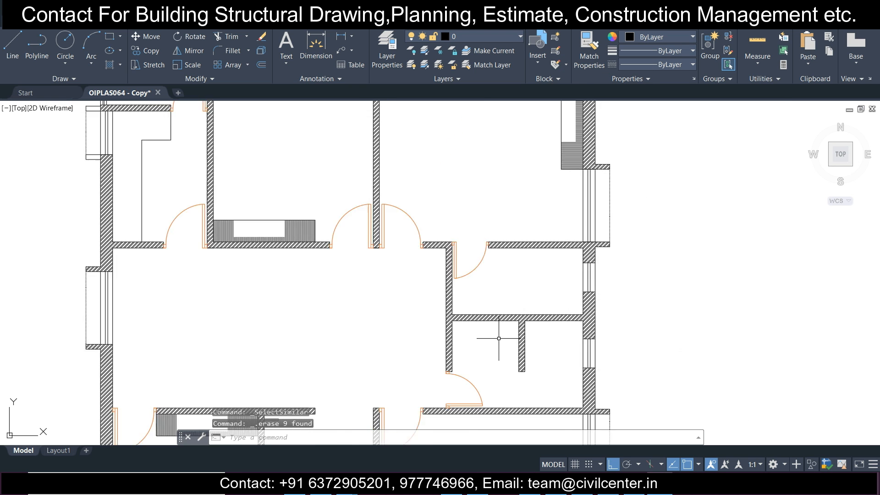
Erase all doors from both plans, using Select Similar on a bedroom door and on the differing bathroom and staircase doors.
{"action": "scroll", "coordinate": [428, 338], "scroll_direction": "up", "scroll_amount": 2}
{"action": "scroll", "coordinate": [467, 240], "scroll_direction": "up", "scroll_amount": 2}
{"action": "scroll", "coordinate": [467, 240], "scroll_direction": "up", "scroll_amount": 7}
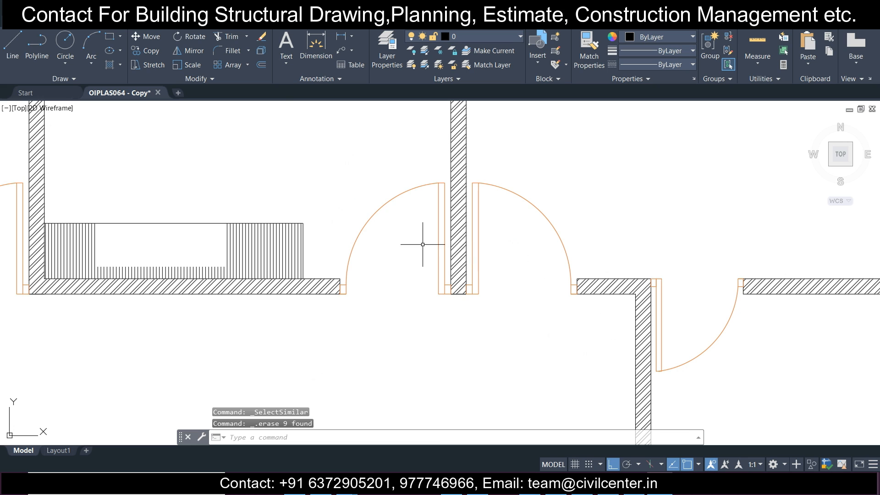
{"action": "left_click", "coordinate": [418, 243]}
{"action": "left_click", "coordinate": [343, 127]}
{"action": "right_click", "coordinate": [377, 195]}
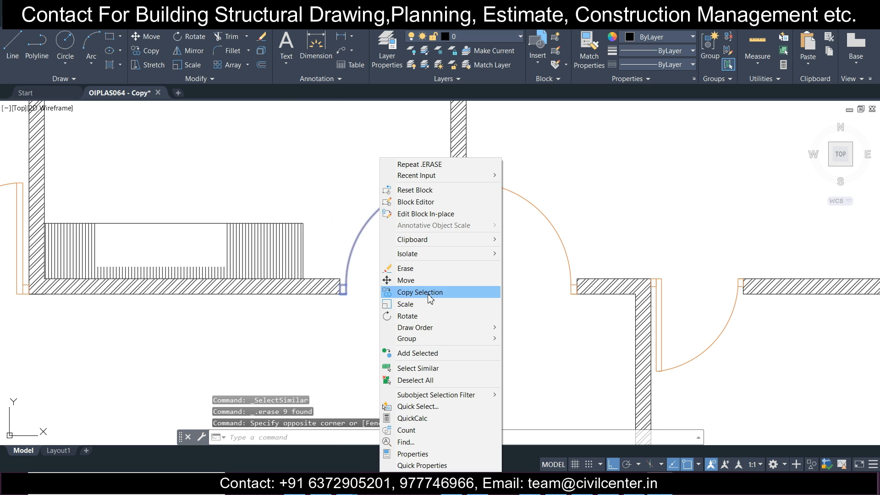
{"action": "left_click", "coordinate": [435, 367]}
{"action": "left_click", "coordinate": [700, 348]}
{"action": "left_click", "coordinate": [669, 263]}
{"action": "scroll", "coordinate": [650, 281], "scroll_direction": "down", "scroll_amount": 7}
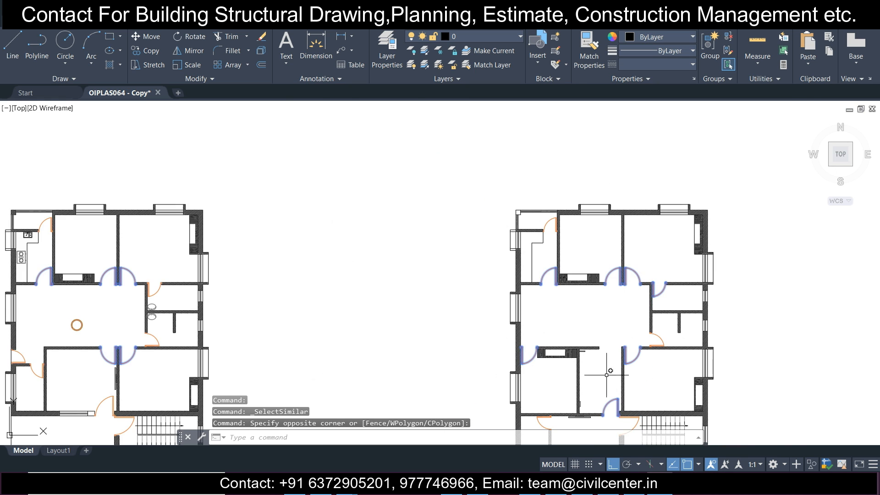
{"action": "scroll", "coordinate": [641, 372], "scroll_direction": "up", "scroll_amount": 4}
{"action": "scroll", "coordinate": [531, 276], "scroll_direction": "down", "scroll_amount": 4}
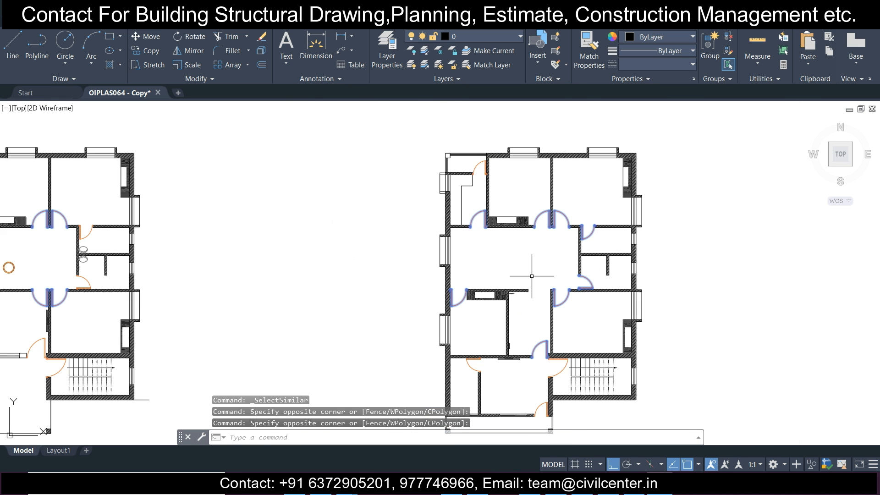
{"action": "scroll", "coordinate": [567, 376], "scroll_direction": "up", "scroll_amount": 4}
{"action": "left_click", "coordinate": [534, 354]}
{"action": "right_click", "coordinate": [556, 375]}
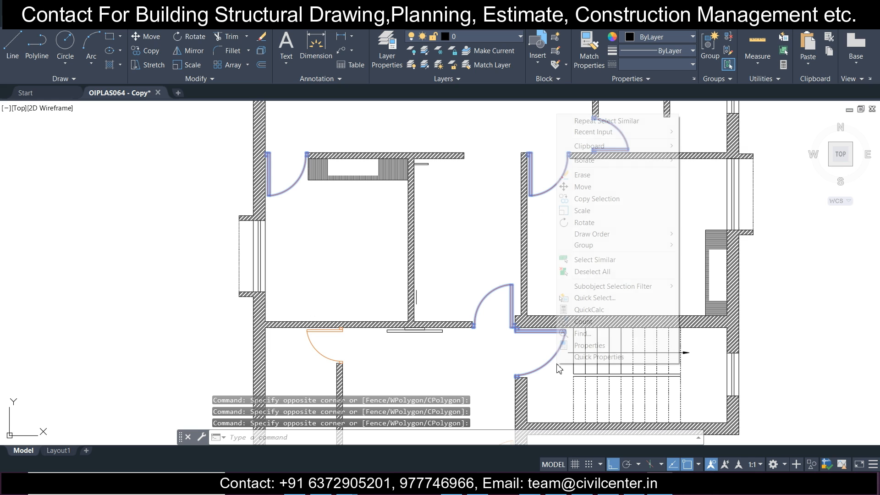
{"action": "left_click", "coordinate": [604, 259]}
{"action": "scroll", "coordinate": [533, 279], "scroll_direction": "down", "scroll_amount": 4}
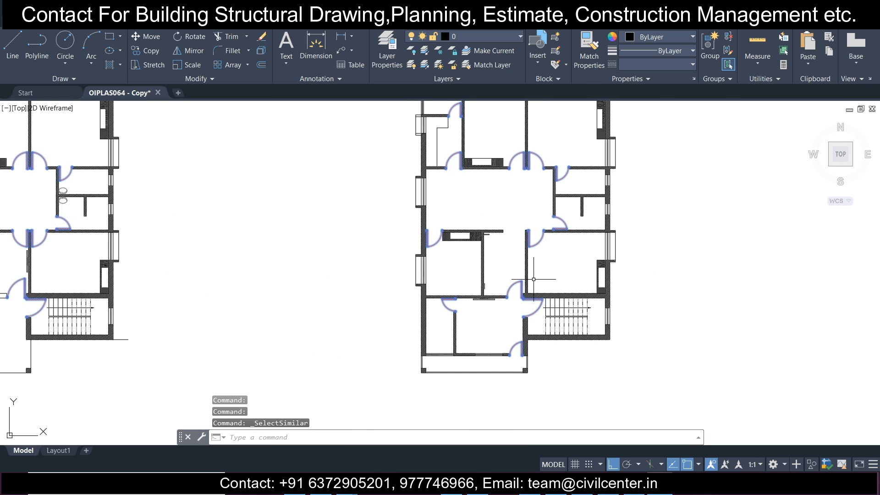
{"action": "key", "text": "Delete"}
Erase the round table in the central hall of the parking-level plan.
{"action": "scroll", "coordinate": [534, 278], "scroll_direction": "down", "scroll_amount": 2}
{"action": "middle_click_drag", "start_coordinate": [376, 249], "coordinate": [406, 279]}
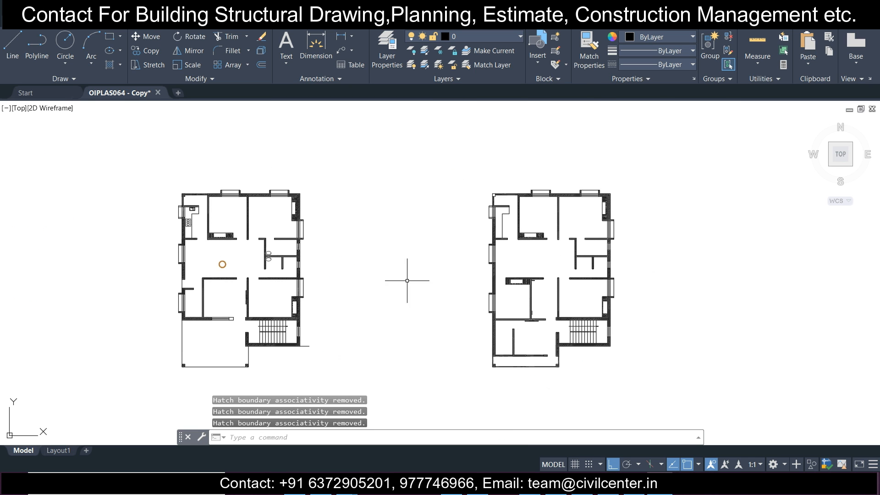
{"action": "scroll", "coordinate": [245, 272], "scroll_direction": "up", "scroll_amount": 5}
{"action": "left_click", "coordinate": [247, 270]}
{"action": "left_click", "coordinate": [182, 232]}
{"action": "scroll", "coordinate": [182, 232], "scroll_direction": "down", "scroll_amount": 4}
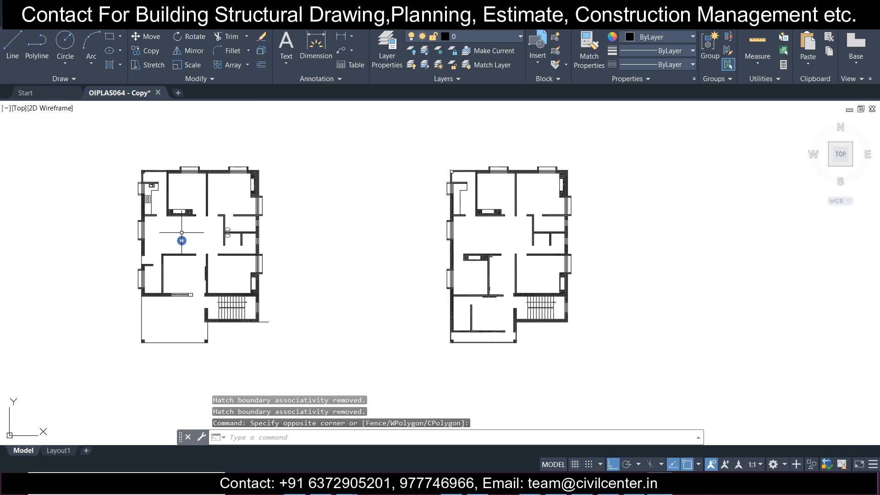
{"action": "key", "text": "Delete"}
Try erasing the kitchen counter, sink and stove with Select Similar, and undo the erasure.
{"action": "scroll", "coordinate": [136, 200], "scroll_direction": "up", "scroll_amount": 5}
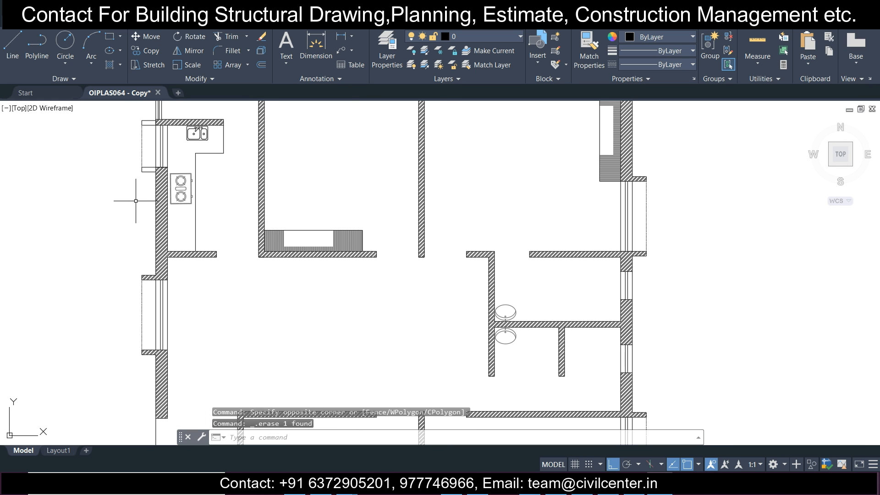
{"action": "left_click", "coordinate": [223, 221]}
{"action": "left_click", "coordinate": [178, 136]}
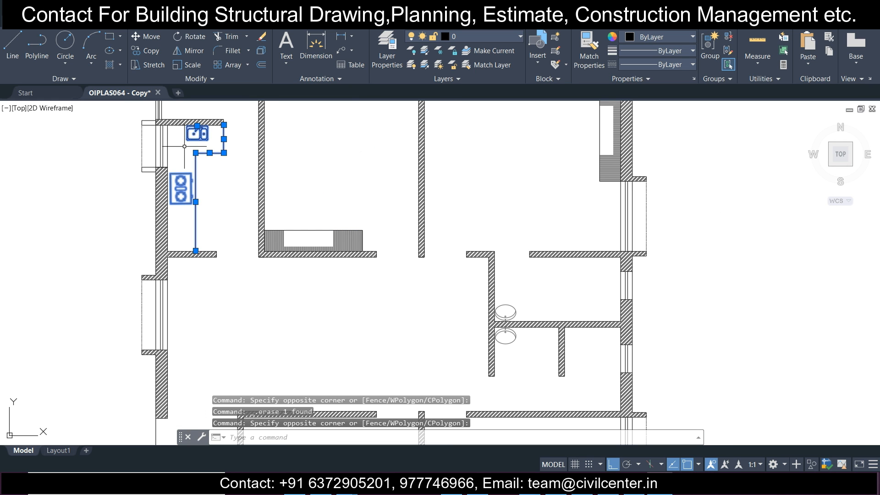
{"action": "right_click", "coordinate": [185, 149]}
{"action": "left_click", "coordinate": [223, 293]}
{"action": "scroll", "coordinate": [238, 279], "scroll_direction": "down", "scroll_amount": 4}
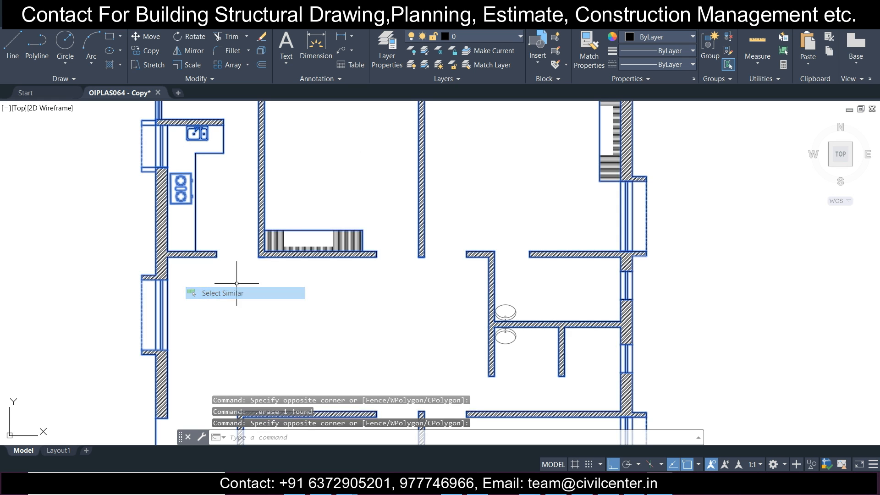
{"action": "scroll", "coordinate": [309, 255], "scroll_direction": "up", "scroll_amount": 2}
{"action": "key", "text": "Delete"}
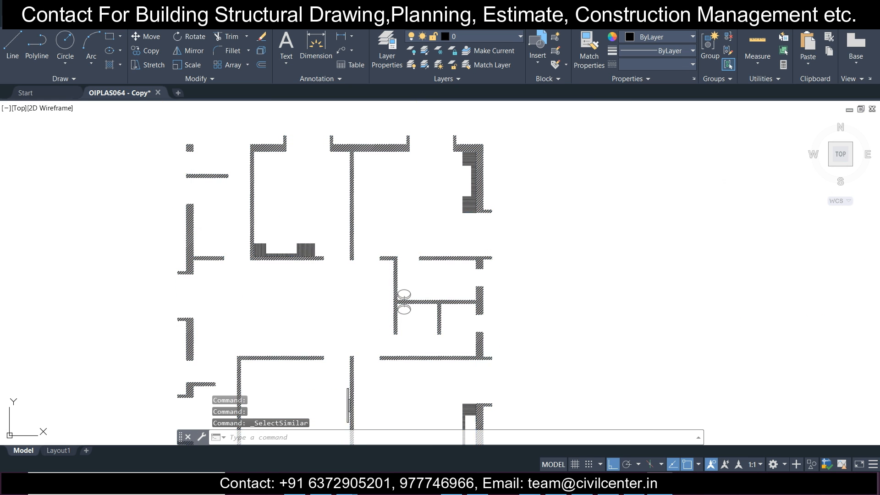
{"action": "key", "text": "ctrl+z"}
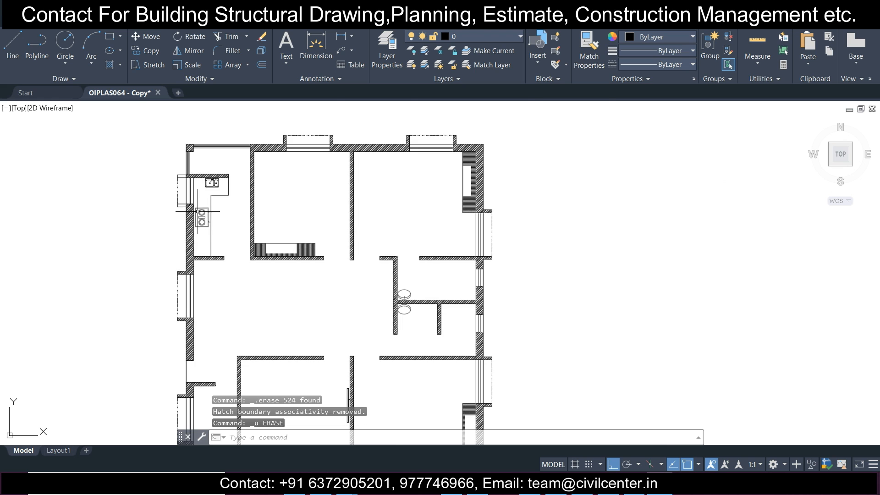
Erase only the kitchen counter, sink and stove in the parking-level plan.
{"action": "scroll", "coordinate": [197, 211], "scroll_direction": "up", "scroll_amount": 2}
{"action": "left_click", "coordinate": [249, 232]}
{"action": "left_click", "coordinate": [197, 158]}
{"action": "scroll", "coordinate": [214, 185], "scroll_direction": "down", "scroll_amount": 4}
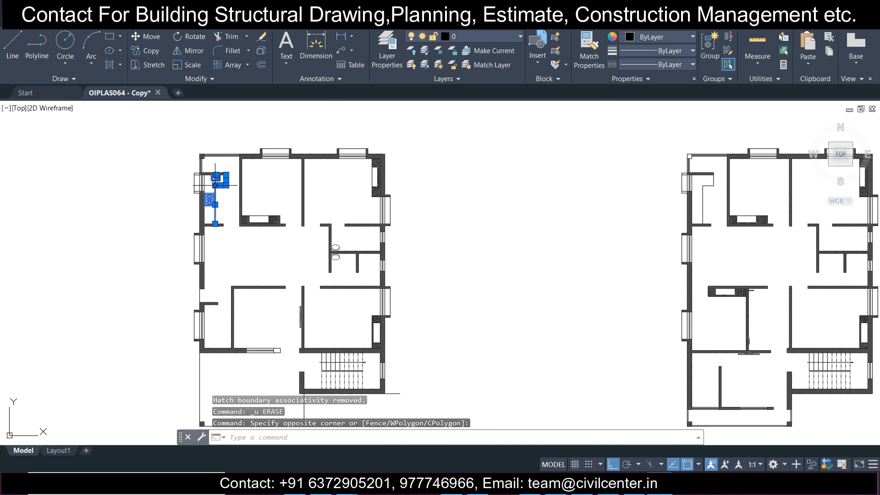
{"action": "key", "text": "Delete"}
Erase the kitchen counter outline in the balcony plan.
{"action": "scroll", "coordinate": [691, 180], "scroll_direction": "up", "scroll_amount": 5}
{"action": "left_click", "coordinate": [756, 228]}
{"action": "left_click", "coordinate": [710, 171]}
{"action": "key", "text": "Delete"}
{"action": "scroll", "coordinate": [647, 174], "scroll_direction": "down", "scroll_amount": 5}
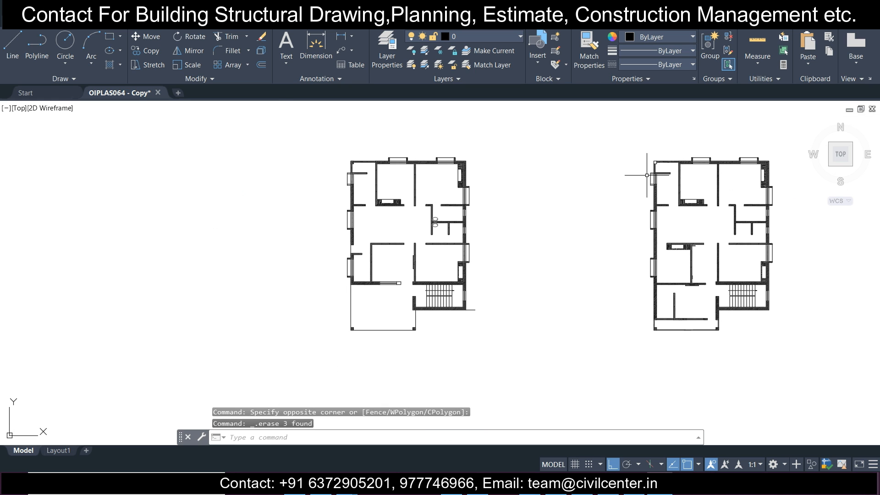
Erase the stray line extending past the staircase's outer wall corner in the parking-level plan.
{"action": "scroll", "coordinate": [488, 319], "scroll_direction": "up", "scroll_amount": 4}
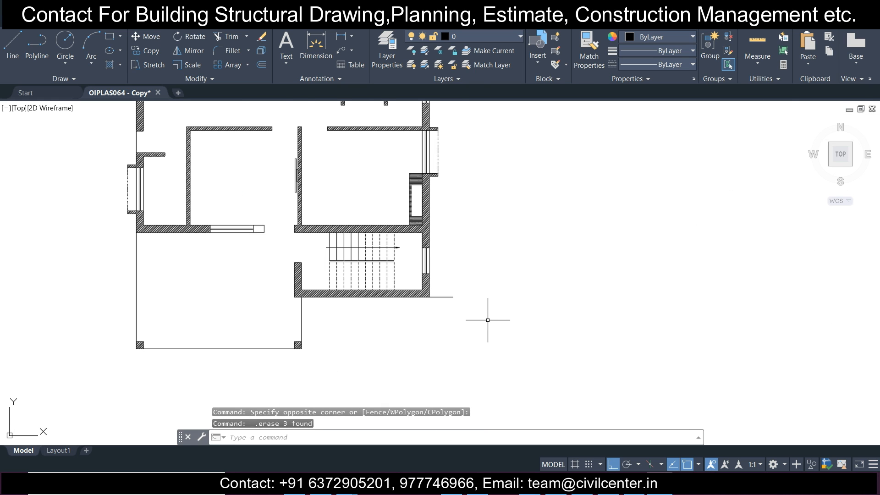
{"action": "left_click", "coordinate": [456, 295]}
{"action": "key", "text": "Delete"}
Erase the hatched wardrobe against the outer wall of the upper-right bedroom in the parking-level plan.
{"action": "scroll", "coordinate": [456, 254], "scroll_direction": "down", "scroll_amount": 5}
{"action": "scroll", "coordinate": [435, 135], "scroll_direction": "up", "scroll_amount": 8}
{"action": "left_click", "coordinate": [453, 316]}
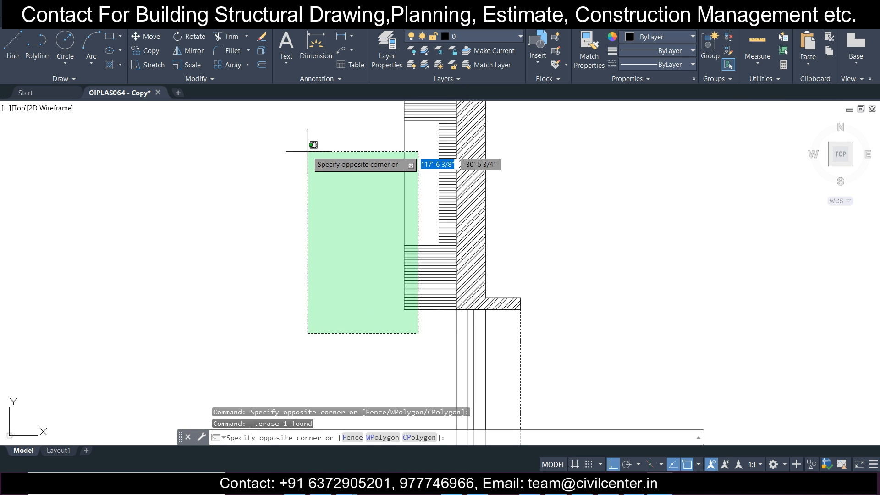
{"action": "scroll", "coordinate": [310, 143], "scroll_direction": "down", "scroll_amount": 3}
{"action": "left_click", "coordinate": [295, 108]}
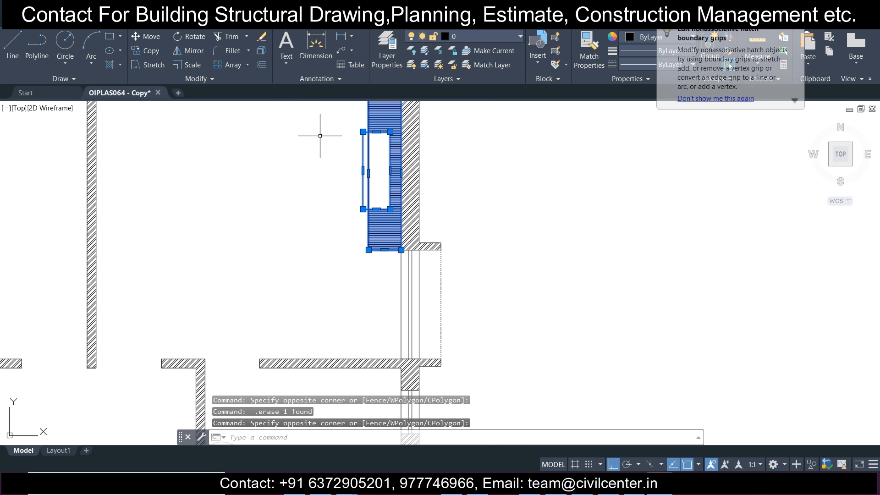
{"action": "key", "text": "Delete"}
Erase the hatched wardrobe along the lower wall of the upper-middle room in the parking-level plan.
{"action": "scroll", "coordinate": [318, 133], "scroll_direction": "down", "scroll_amount": 5}
{"action": "scroll", "coordinate": [229, 215], "scroll_direction": "up", "scroll_amount": 8}
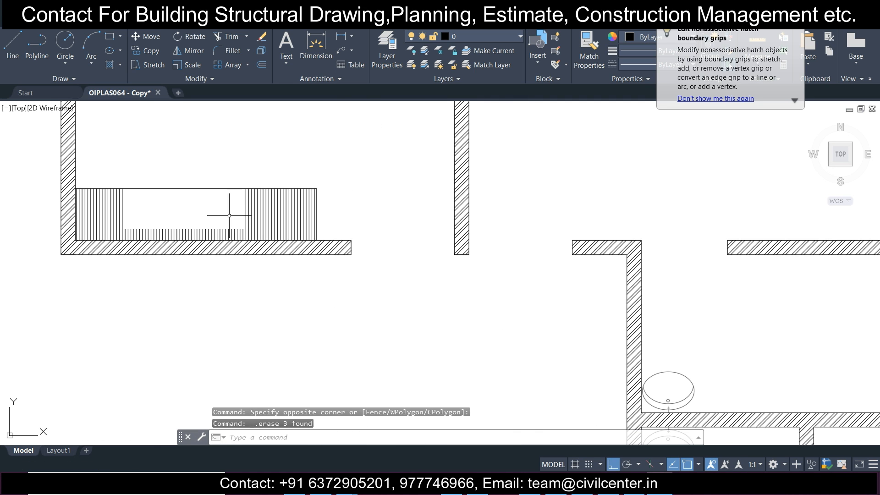
{"action": "left_click", "coordinate": [350, 213]}
{"action": "left_click", "coordinate": [90, 116]}
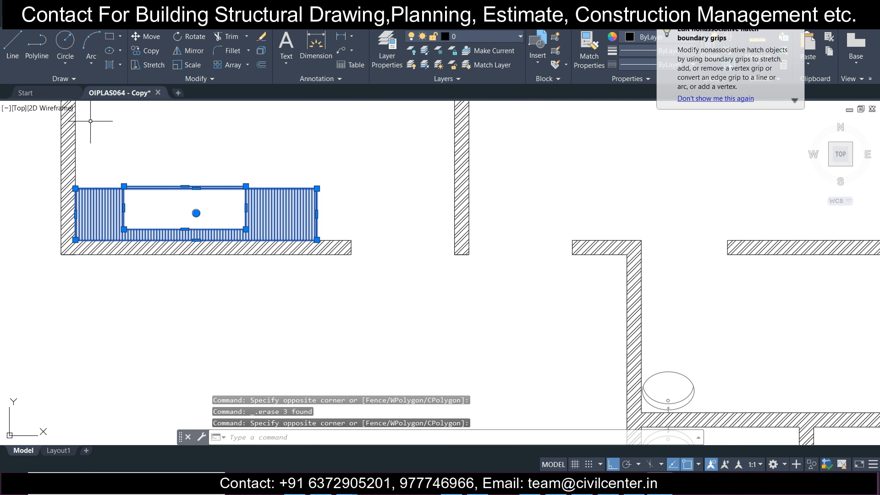
{"action": "key", "text": "Delete"}
Erase the two washbasins beside the toilet partition in the parking-level plan, excluding the wall from the selection.
{"action": "scroll", "coordinate": [180, 181], "scroll_direction": "down", "scroll_amount": 5}
{"action": "scroll", "coordinate": [308, 251], "scroll_direction": "up", "scroll_amount": 5}
{"action": "scroll", "coordinate": [245, 186], "scroll_direction": "down", "scroll_amount": 1}
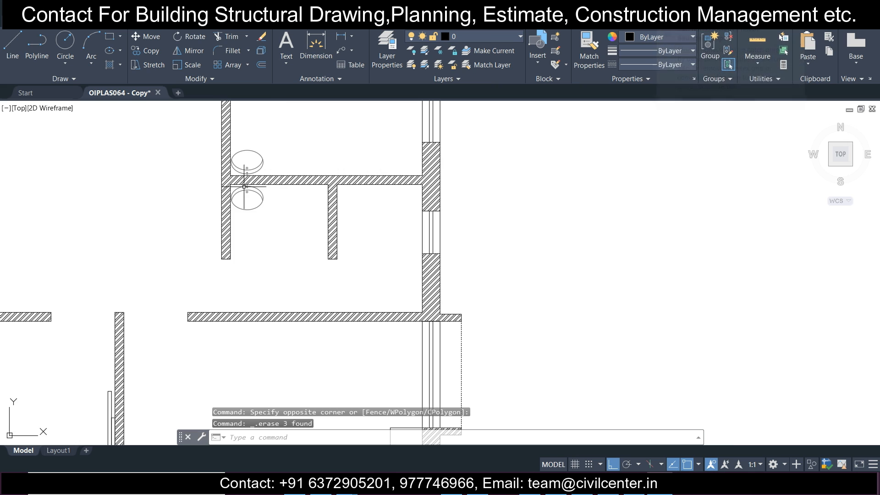
{"action": "left_click", "coordinate": [192, 134]}
{"action": "left_click", "coordinate": [326, 275]}
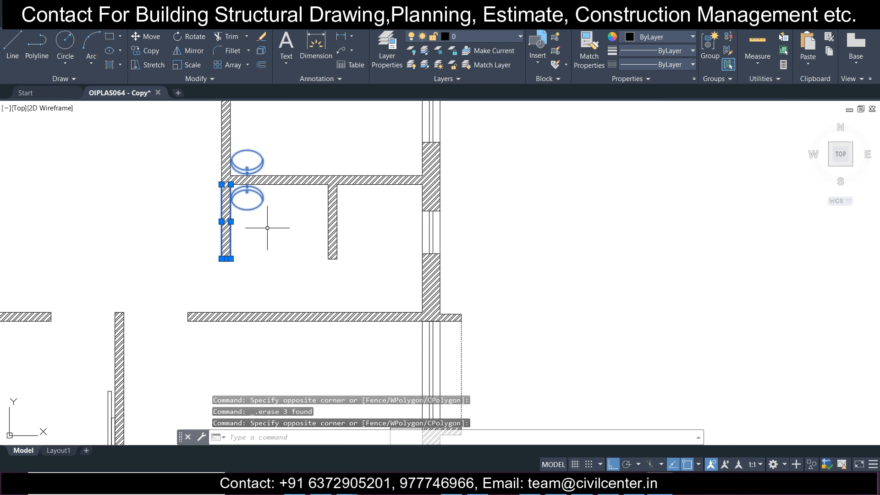
{"action": "left_click", "coordinate": [200, 170]}
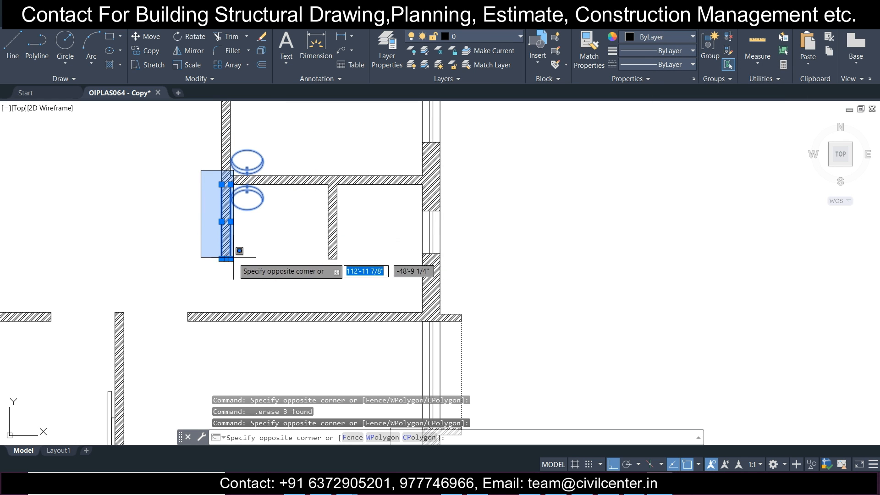
{"action": "left_click", "coordinate": [238, 280]}
{"action": "key", "text": "Delete"}
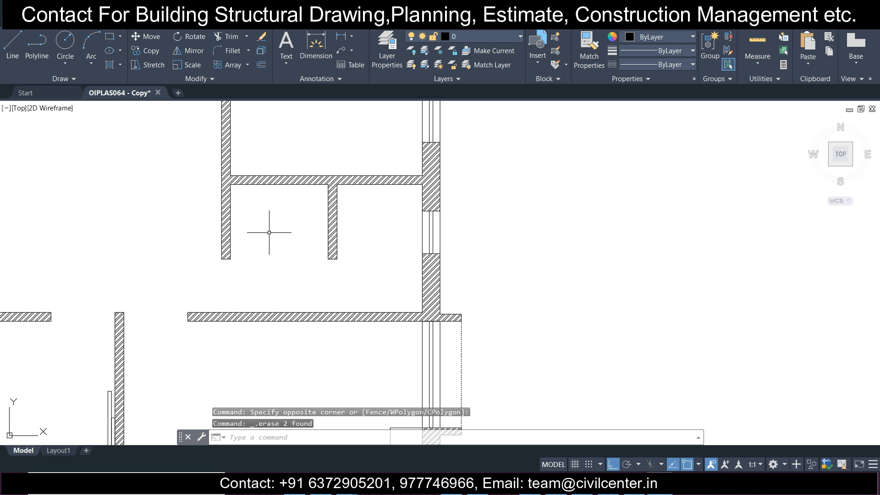
Erase the small rectangular fixture next to the kitchen partition's upper end in the balcony plan.
{"action": "scroll", "coordinate": [269, 233], "scroll_direction": "down", "scroll_amount": 5}
{"action": "scroll", "coordinate": [595, 207], "scroll_direction": "up", "scroll_amount": 6}
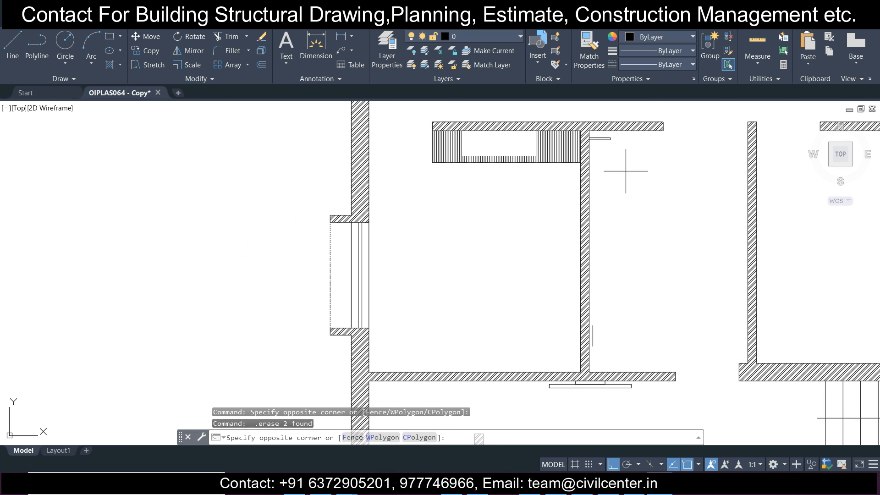
{"action": "left_click", "coordinate": [600, 138]}
{"action": "key", "text": "Delete"}
Erase the staircase treads, landing line and direction arrow in the balcony plan.
{"action": "scroll", "coordinate": [632, 193], "scroll_direction": "down", "scroll_amount": 4}
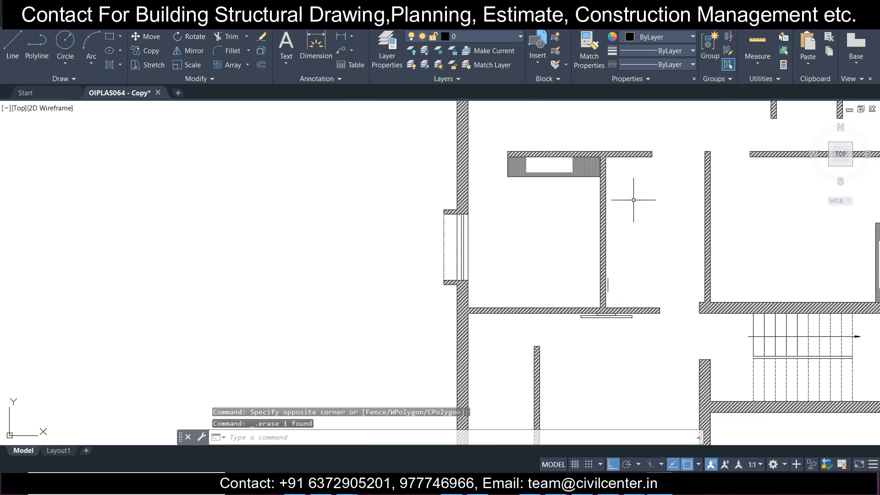
{"action": "scroll", "coordinate": [615, 285], "scroll_direction": "up", "scroll_amount": 5}
{"action": "left_click", "coordinate": [637, 291]}
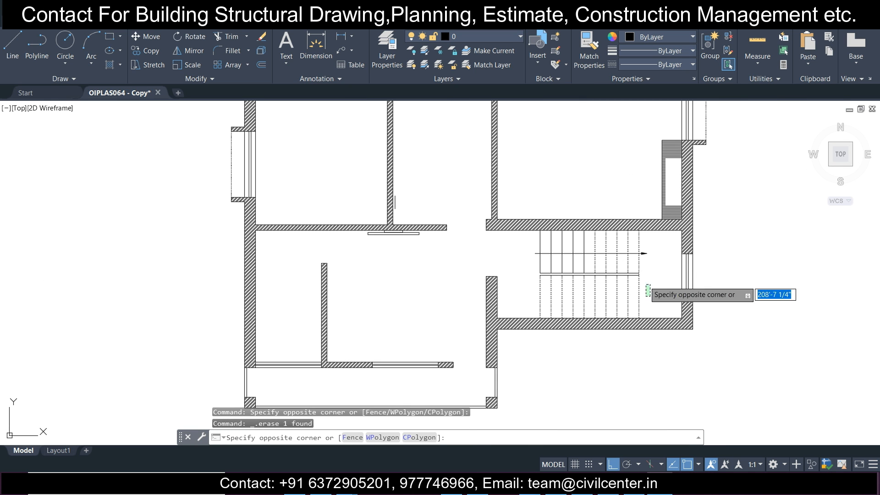
{"action": "left_click", "coordinate": [517, 234]}
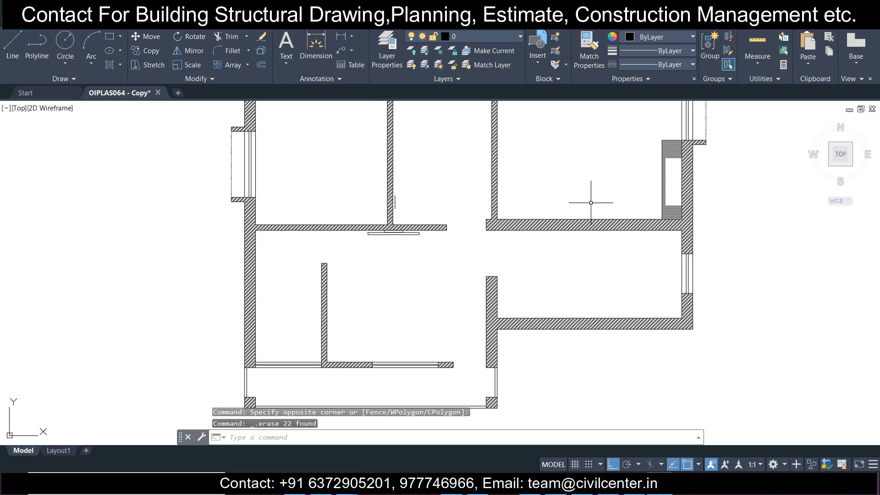
Erase the hatched wardrobe and its outline in the lower-right bedroom of the balcony plan.
{"action": "left_click", "coordinate": [650, 125]}
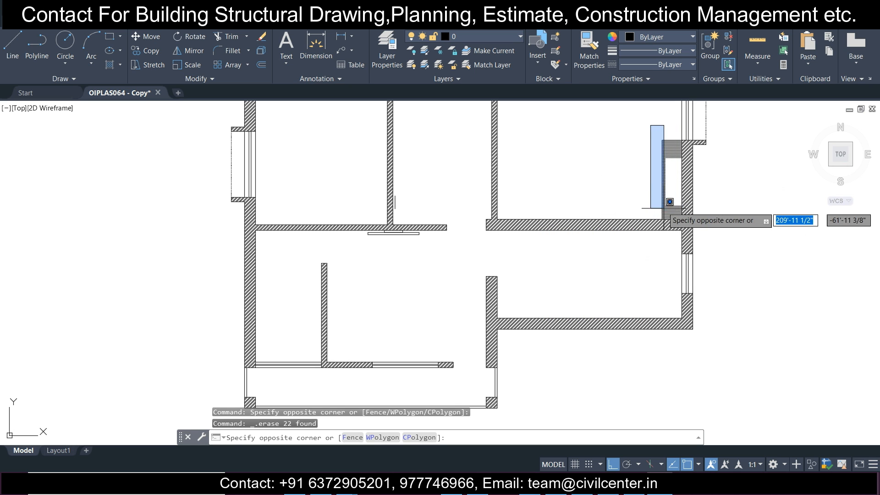
{"action": "key", "text": "Escape"}
{"action": "scroll", "coordinate": [676, 229], "scroll_direction": "down", "scroll_amount": 3}
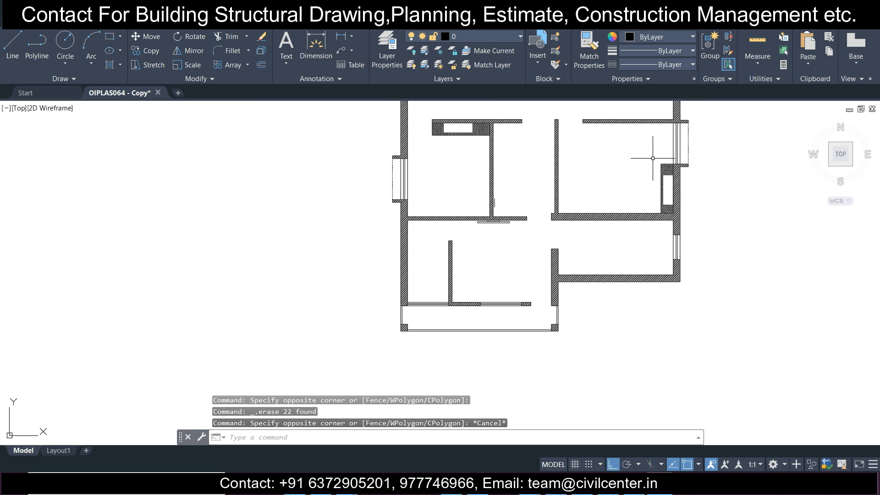
{"action": "left_click", "coordinate": [646, 145]}
{"action": "left_click", "coordinate": [686, 221]}
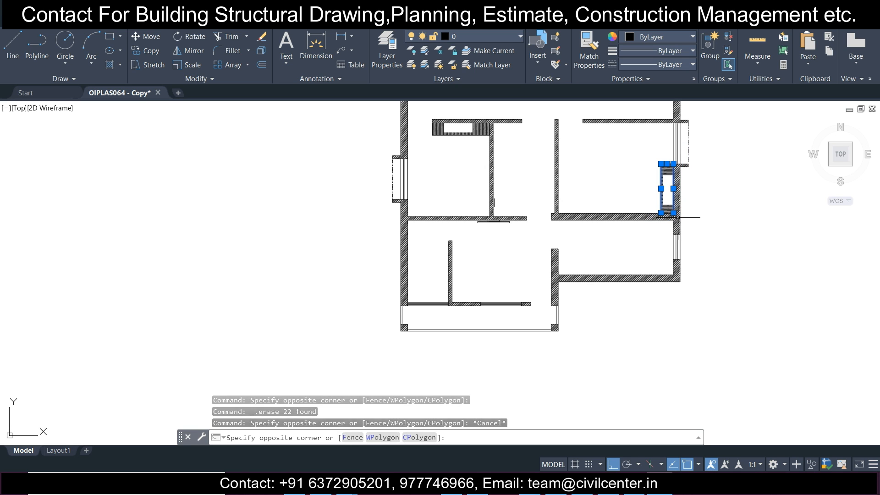
{"action": "key", "text": "Delete"}
{"action": "left_click", "coordinate": [665, 197]}
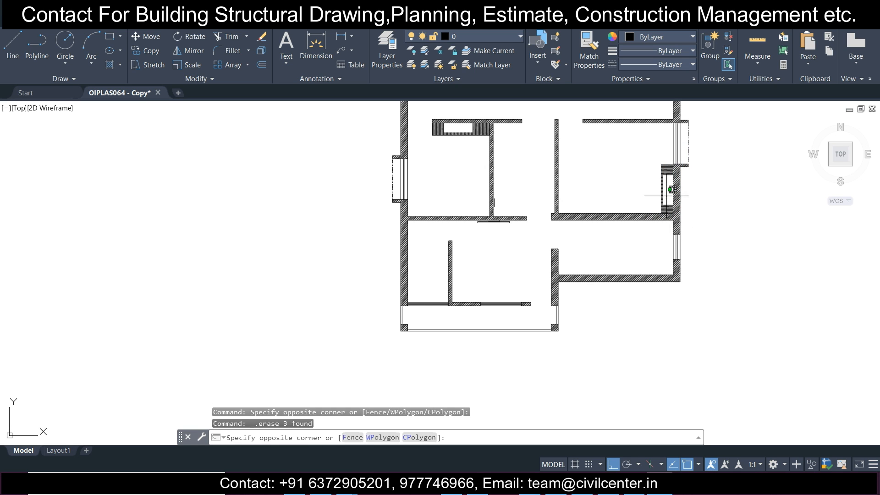
{"action": "left_click", "coordinate": [652, 153]}
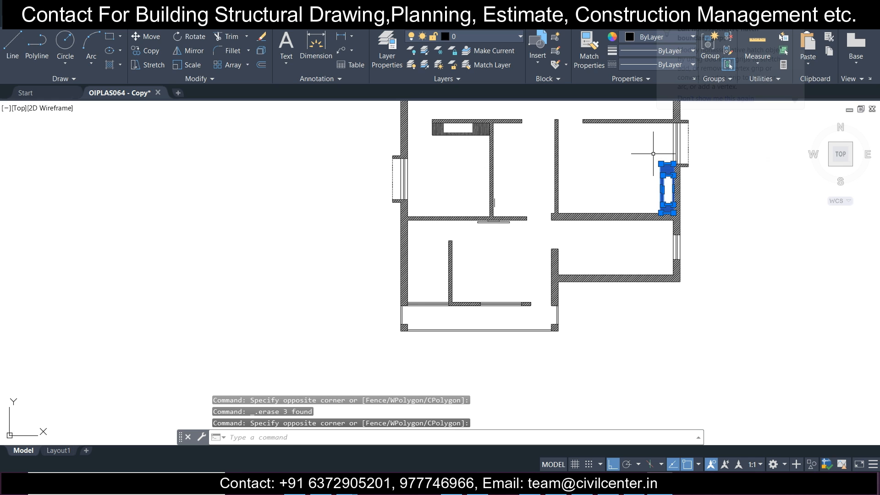
{"action": "key", "text": "Delete"}
{"action": "key", "text": "Delete"}
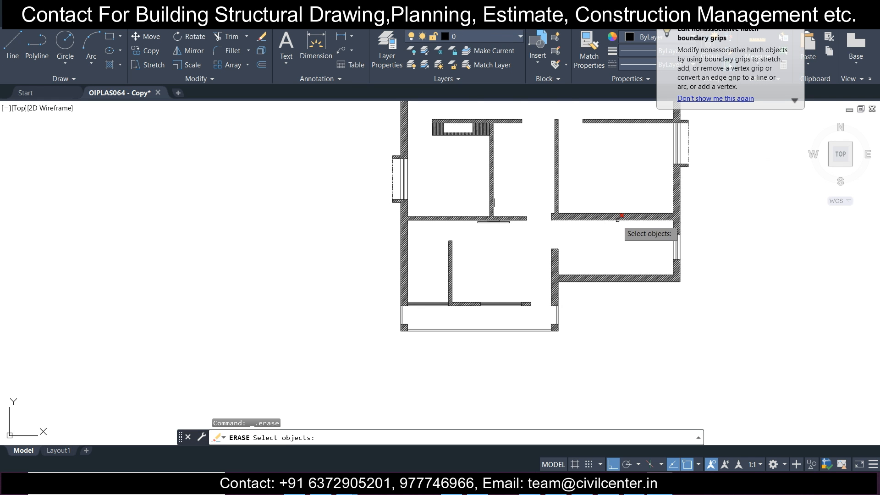
{"action": "key", "text": "Escape"}
Erase the staircase treads, landing line and direction arrow in the parking-level plan.
{"action": "scroll", "coordinate": [587, 253], "scroll_direction": "down", "scroll_amount": 3}
{"action": "scroll", "coordinate": [165, 286], "scroll_direction": "up", "scroll_amount": 5}
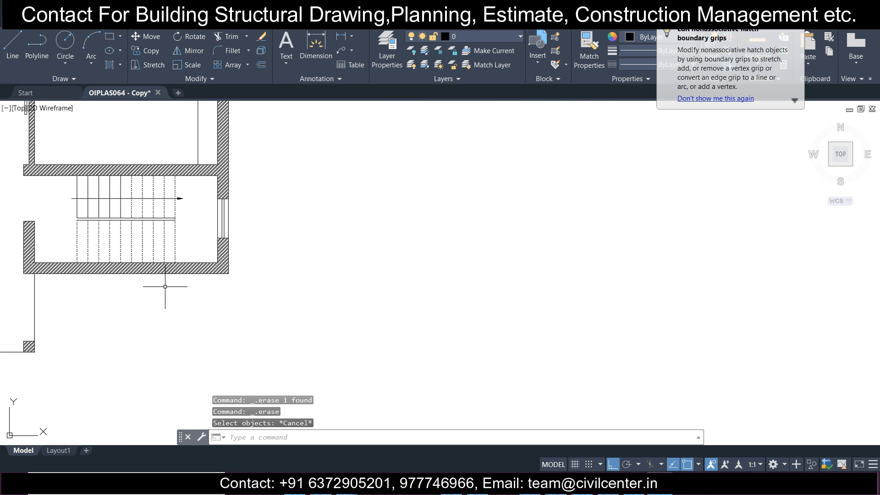
{"action": "left_click", "coordinate": [186, 251]}
{"action": "left_click", "coordinate": [55, 191]}
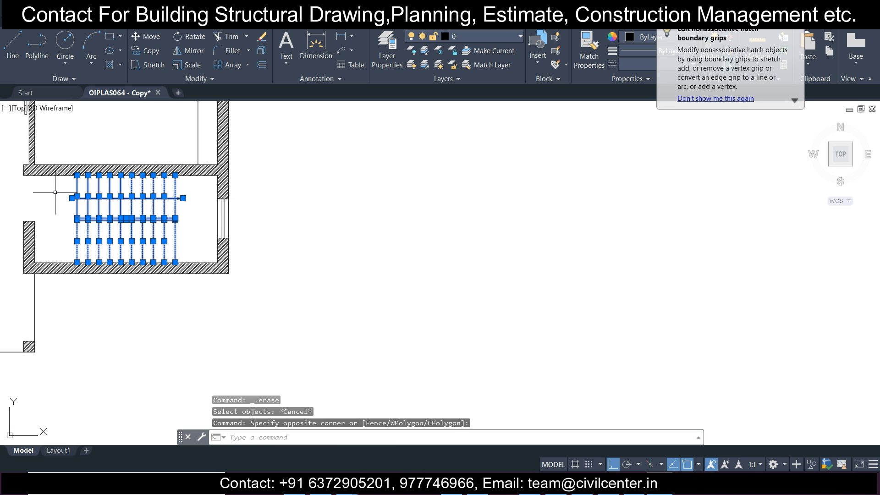
{"action": "key", "text": "Delete"}
Erase the remaining wardrobe lines in the lower-right bedroom of the parking-level plan.
{"action": "middle_click_drag", "start_coordinate": [88, 206], "coordinate": [241, 301]}
{"action": "left_click", "coordinate": [357, 252]}
{"action": "left_click", "coordinate": [330, 168]}
{"action": "key", "text": "Delete"}
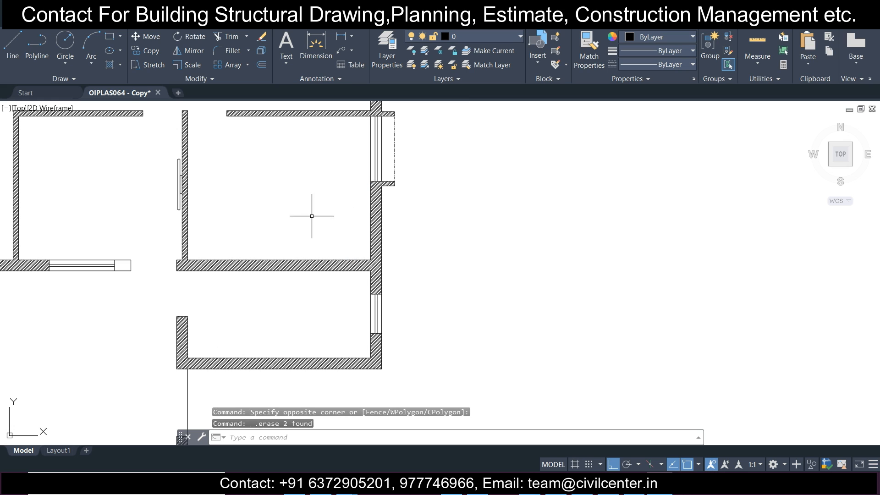
Draw a diagonal line across the parking-level plan's stair bay from its lower-left to its upper-right inner corner.
{"action": "left_click", "coordinate": [12, 46]}
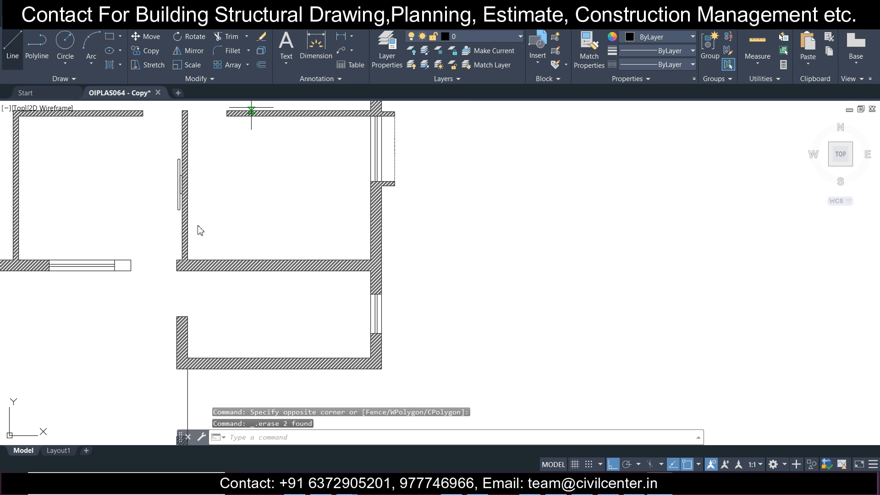
{"action": "left_click", "coordinate": [187, 357]}
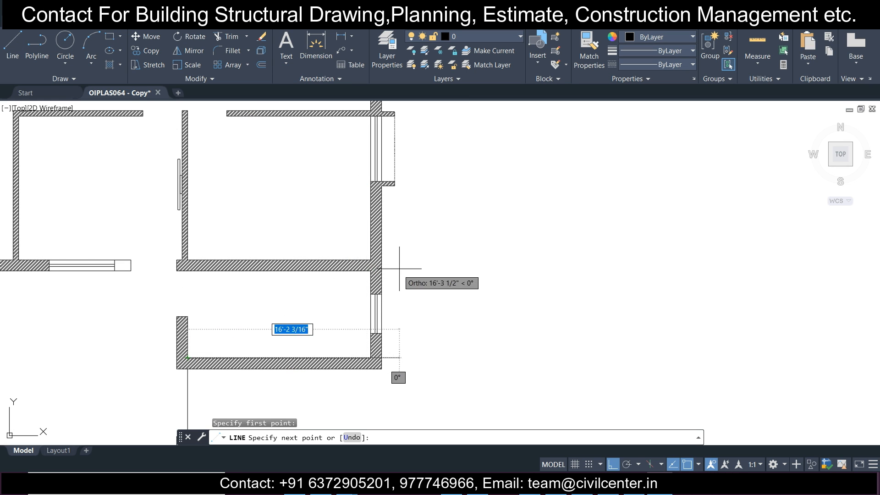
{"action": "left_click", "coordinate": [371, 271]}
{"action": "key", "text": "Escape"}
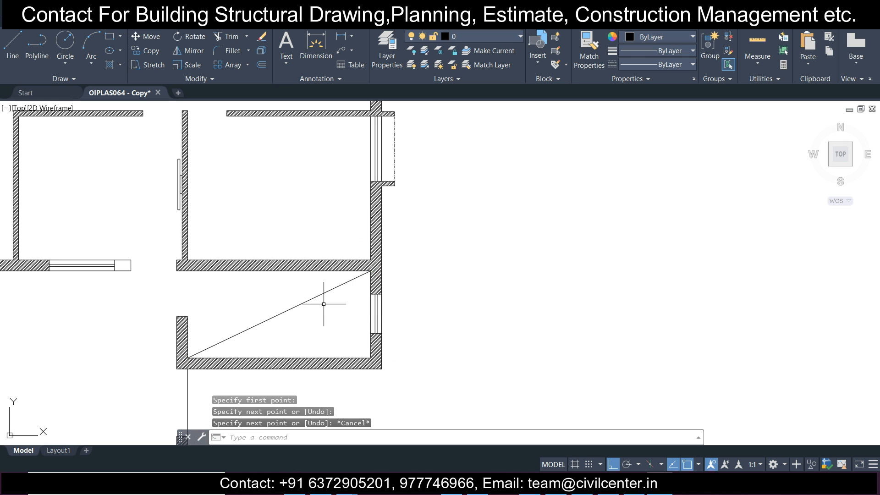
{"action": "left_click", "coordinate": [12, 45]}
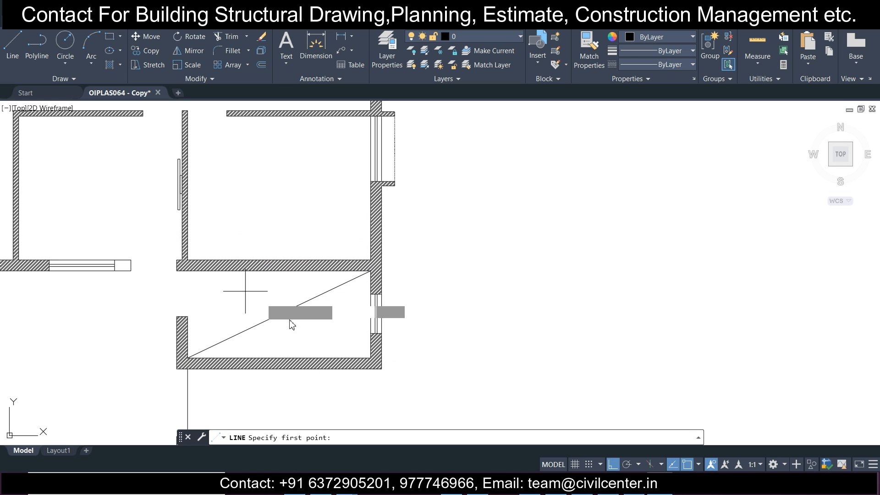
{"action": "left_click", "coordinate": [371, 357]}
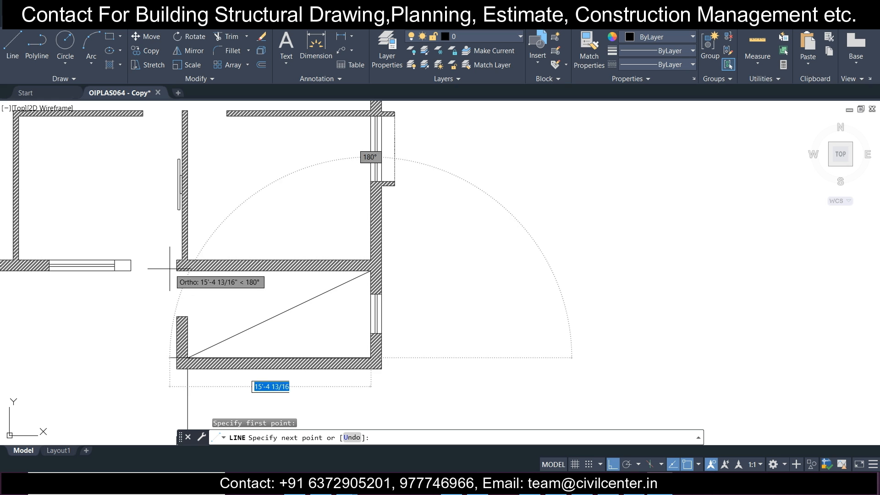
{"action": "scroll", "coordinate": [178, 271], "scroll_direction": "up", "scroll_amount": 4}
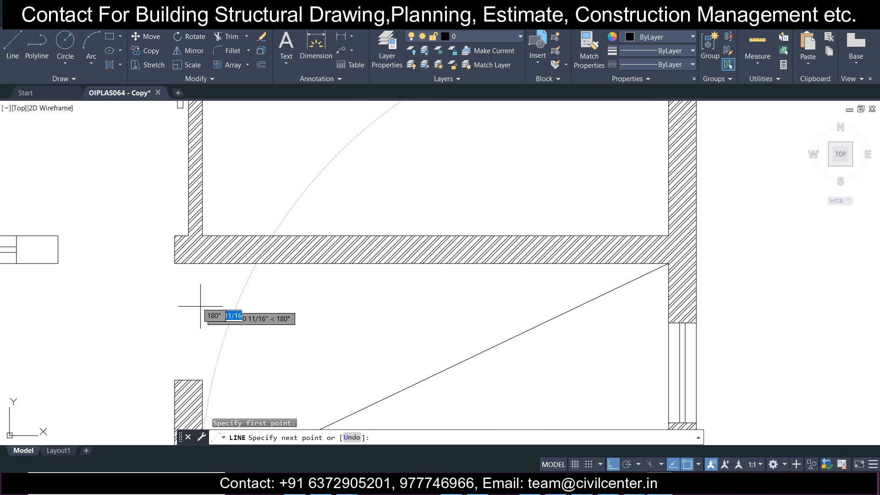
{"action": "key", "text": "Escape"}
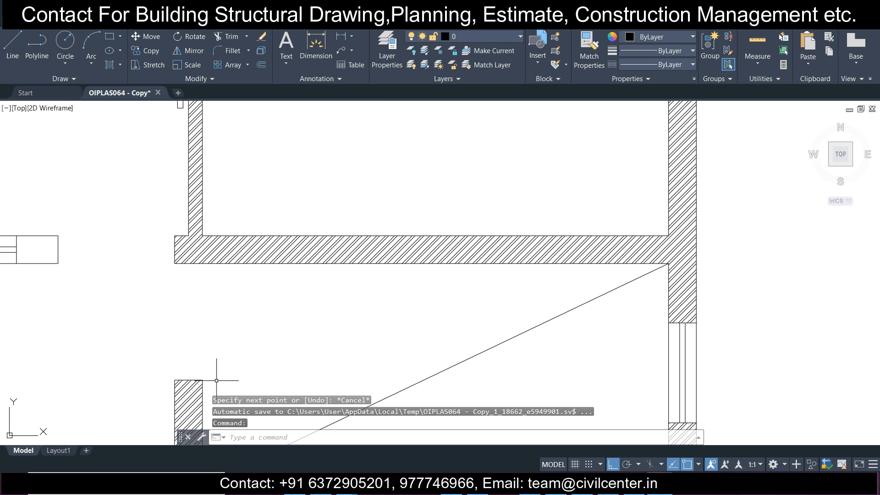
Stretch the short stair wall's inner line up to the wall above, closing the stair bay's open side.
{"action": "left_click", "coordinate": [202, 379]}
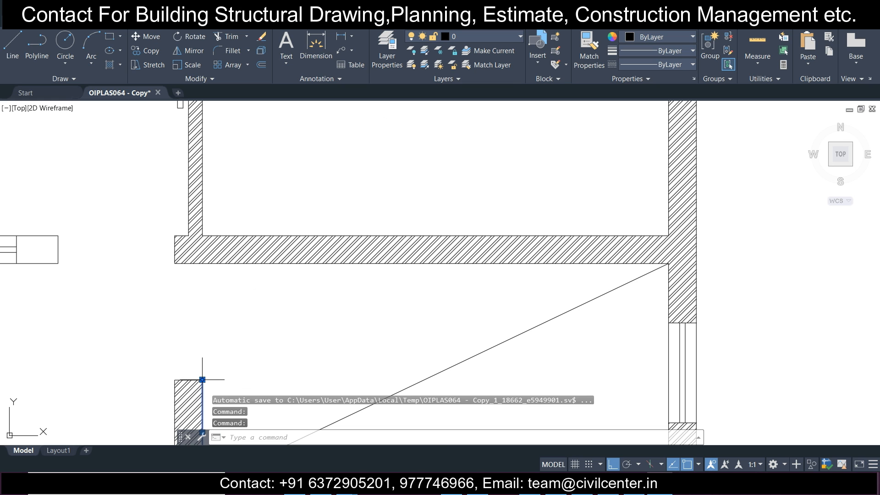
{"action": "left_click", "coordinate": [202, 380]}
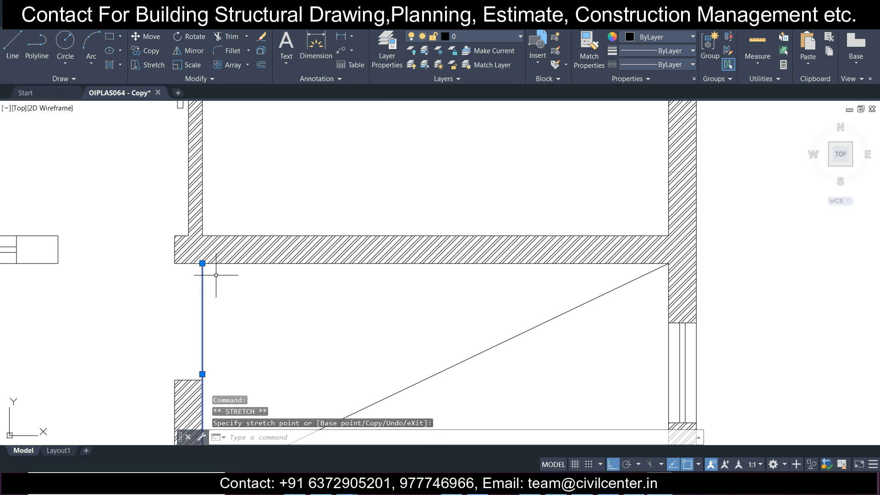
{"action": "key", "text": "Escape"}
Draw the second diagonal from the stair bay's upper-left to its lower-right inner corner to complete the cross.
{"action": "scroll", "coordinate": [262, 279], "scroll_direction": "down", "scroll_amount": 2}
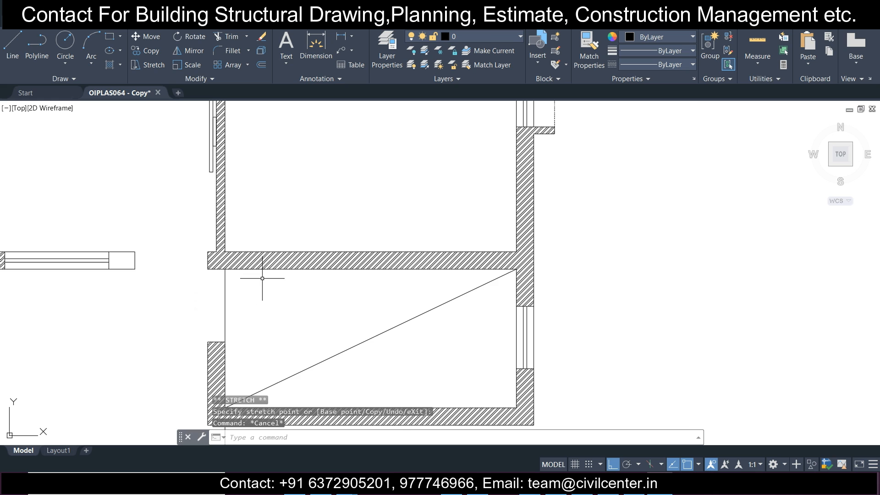
{"action": "left_click", "coordinate": [12, 46]}
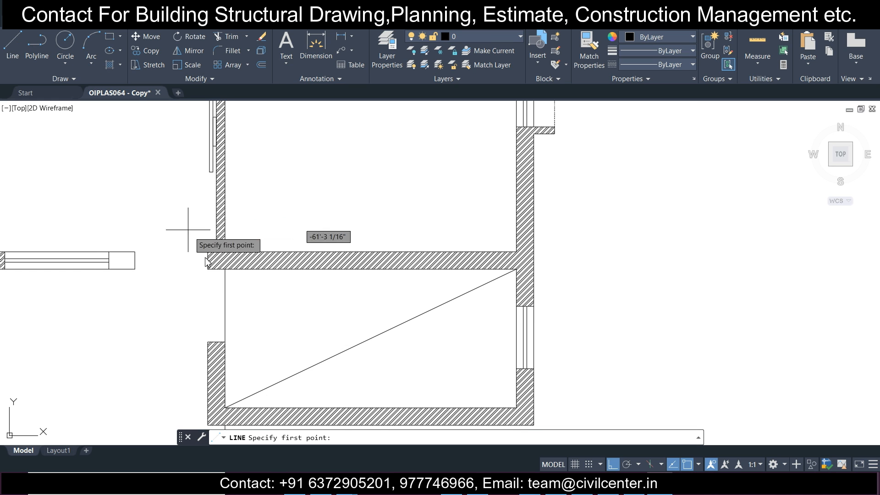
{"action": "left_click", "coordinate": [225, 269]}
{"action": "key", "text": "Escape"}
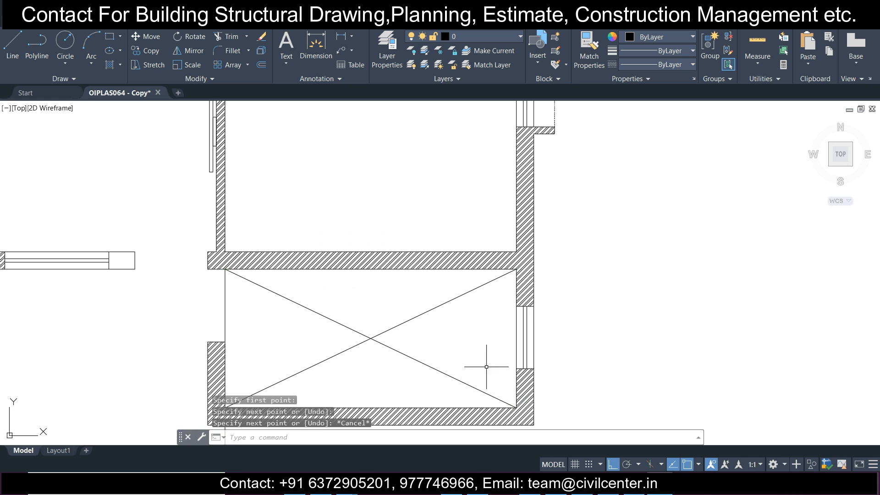
{"action": "scroll", "coordinate": [495, 347], "scroll_direction": "down", "scroll_amount": 5}
{"action": "middle_click_drag", "start_coordinate": [510, 326], "coordinate": [365, 296]}
{"action": "scroll", "coordinate": [347, 307], "scroll_direction": "up", "scroll_amount": 4}
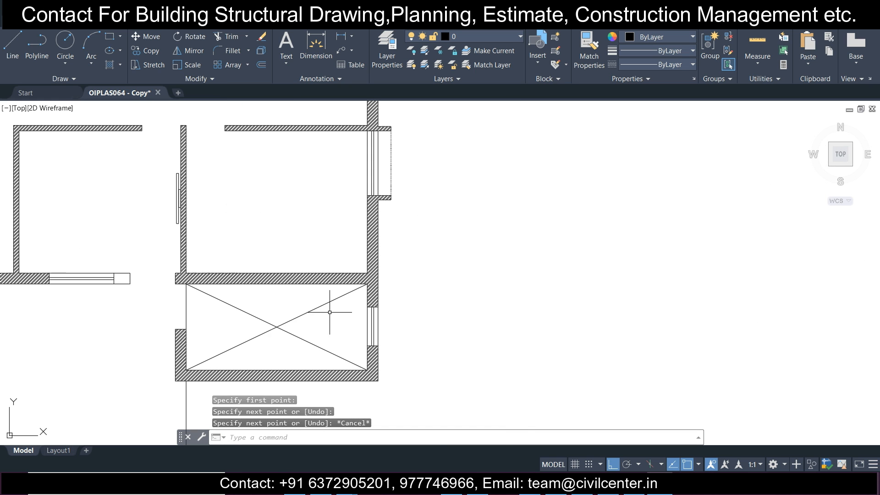
Copy the stair bay's two crossing diagonals from the parking-level plan to the inner lower-left corner of the right-hand plan's stair bay.
{"action": "left_click", "coordinate": [326, 337]}
{"action": "left_click", "coordinate": [225, 309]}
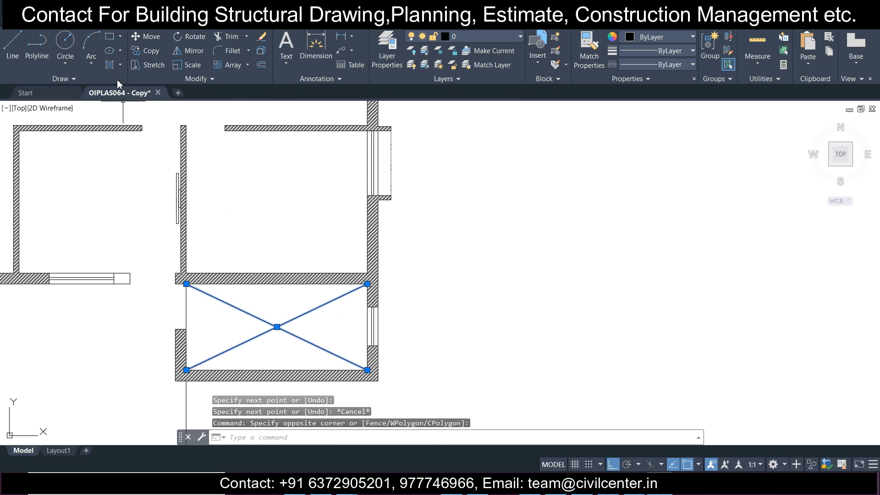
{"action": "type", "text": "co"}
{"action": "key", "text": "Return"}
{"action": "scroll", "coordinate": [160, 377], "scroll_direction": "up", "scroll_amount": 4}
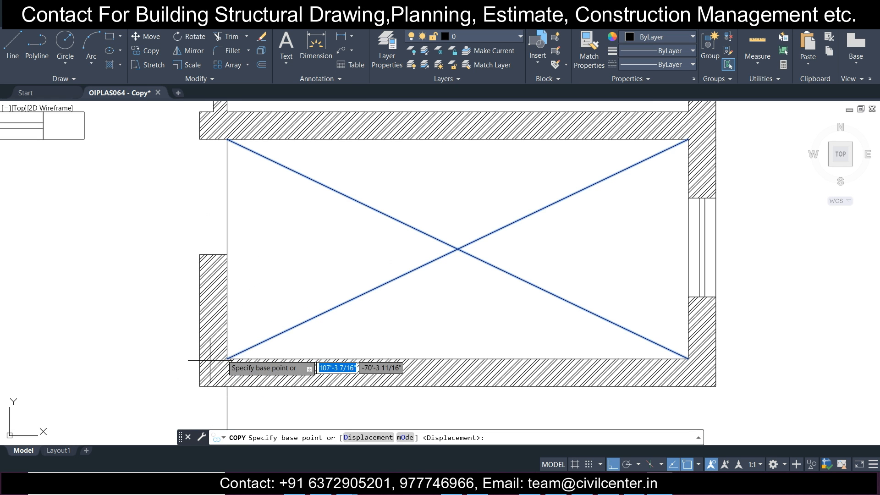
{"action": "left_click", "coordinate": [228, 358]}
{"action": "scroll", "coordinate": [228, 358], "scroll_direction": "down", "scroll_amount": 6}
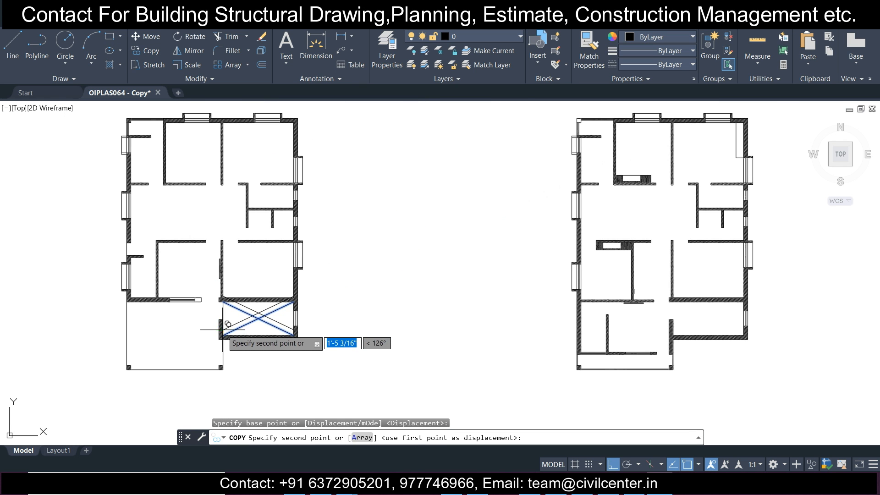
{"action": "scroll", "coordinate": [717, 333], "scroll_direction": "up", "scroll_amount": 5}
{"action": "scroll", "coordinate": [634, 345], "scroll_direction": "up", "scroll_amount": 4}
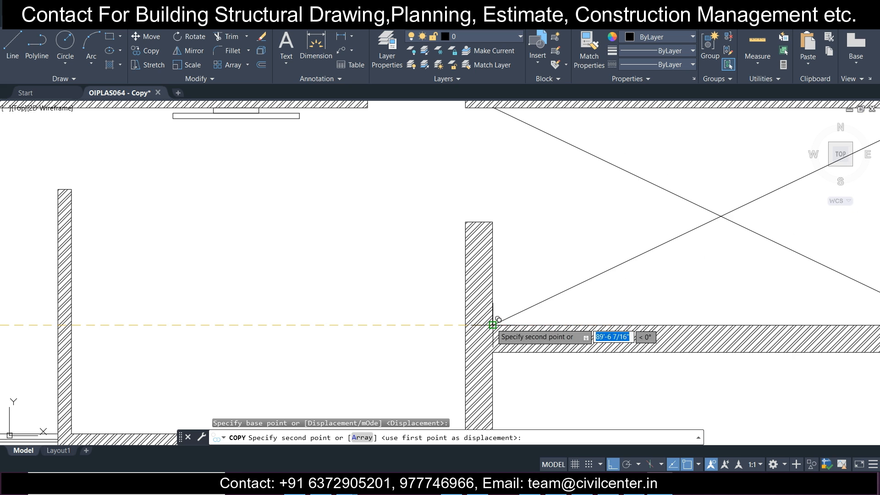
{"action": "left_click", "coordinate": [575, 333]}
{"action": "key", "text": "Escape"}
{"action": "scroll", "coordinate": [482, 314], "scroll_direction": "down", "scroll_amount": 10}
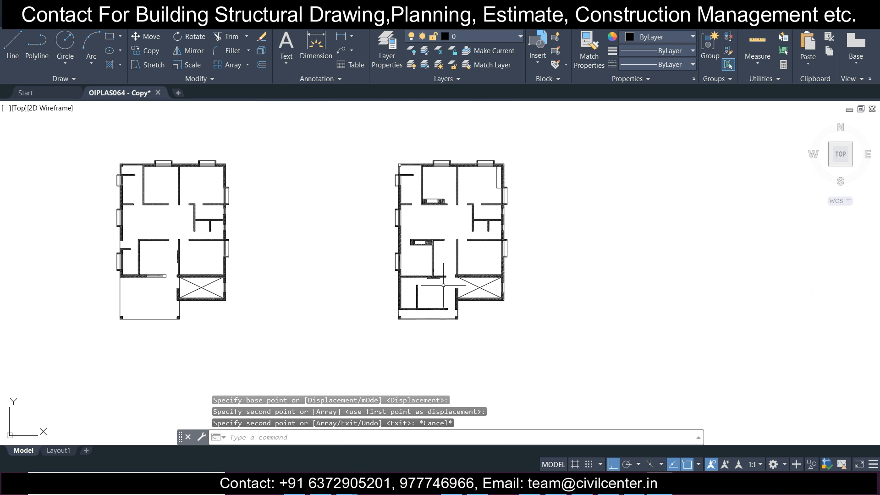
Erase the hatched built-in unit along the upper wall of the right-hand plan's lower-left room.
{"action": "middle_click_drag", "start_coordinate": [96, 337], "coordinate": [156, 320]}
{"action": "middle_click_drag", "start_coordinate": [401, 261], "coordinate": [364, 289]}
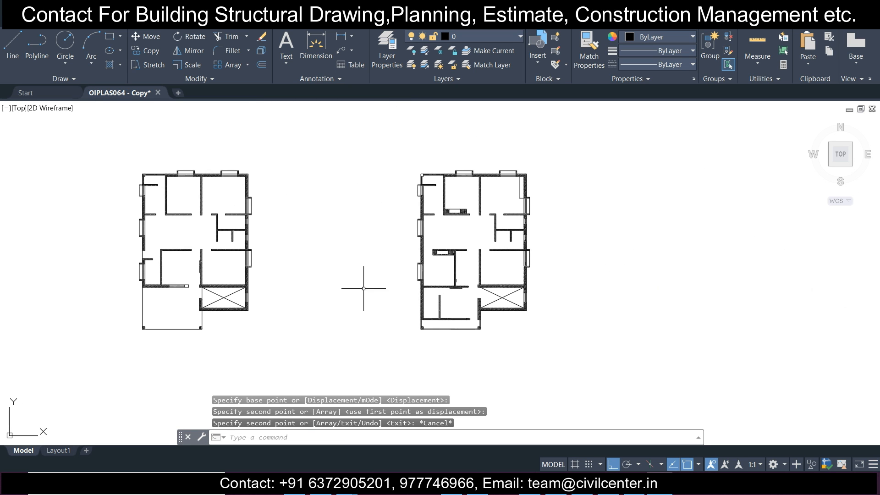
{"action": "scroll", "coordinate": [397, 251], "scroll_direction": "up", "scroll_amount": 6}
{"action": "left_click", "coordinate": [626, 294]}
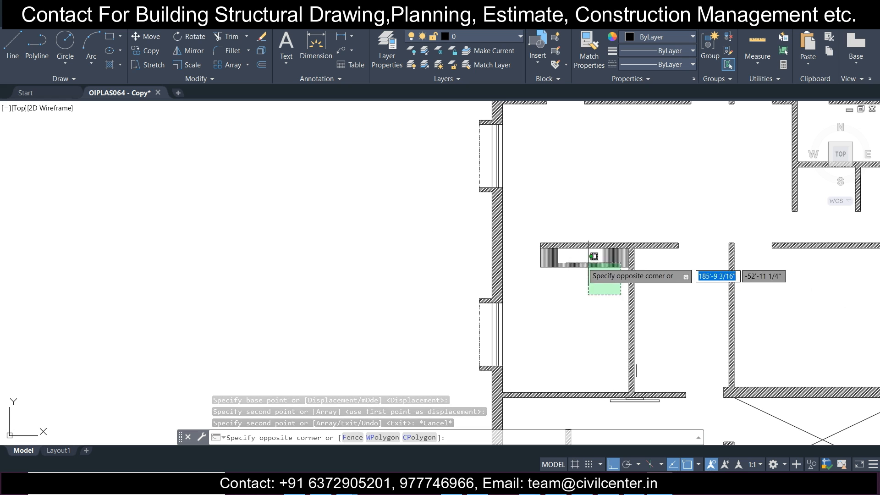
{"action": "left_click", "coordinate": [538, 254]}
{"action": "key", "text": "Delete"}
{"action": "scroll", "coordinate": [527, 255], "scroll_direction": "down", "scroll_amount": 6}
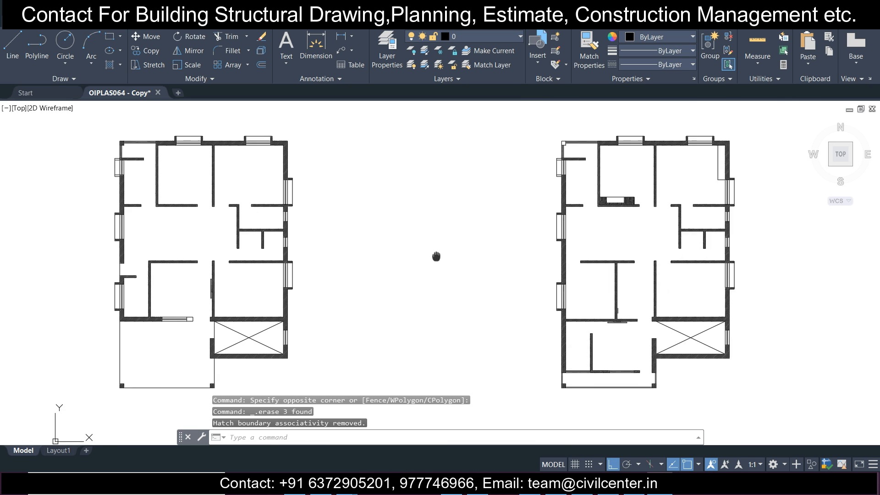
Try to select all objects similar to the upper-left window projection of the parking-level plan.
{"action": "scroll", "coordinate": [159, 212], "scroll_direction": "up", "scroll_amount": 8}
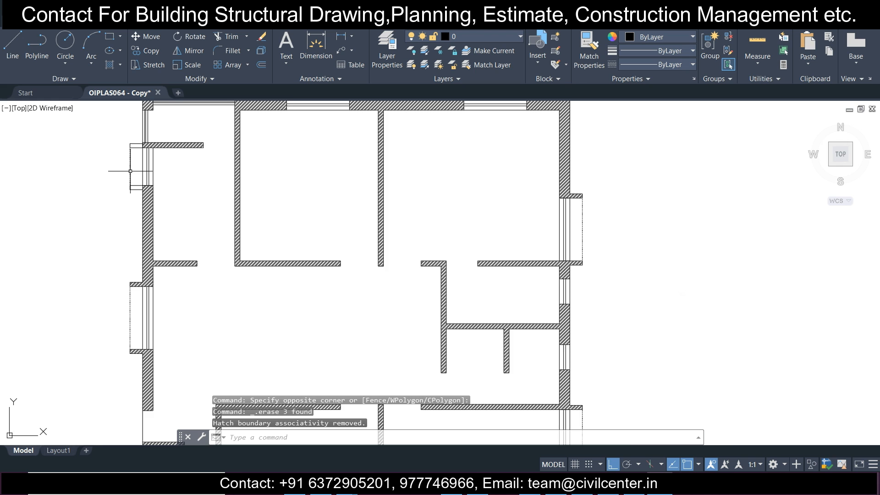
{"action": "left_click", "coordinate": [141, 207]}
{"action": "left_click", "coordinate": [96, 120]}
{"action": "scroll", "coordinate": [123, 178], "scroll_direction": "down", "scroll_amount": 6}
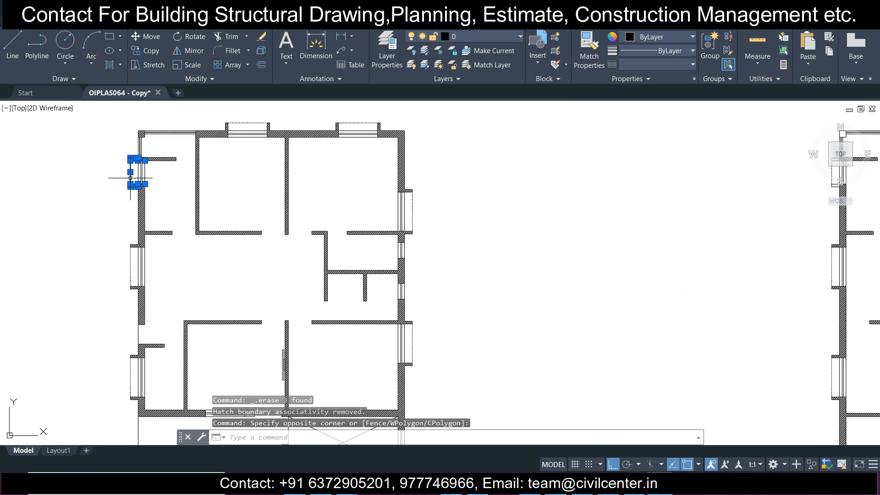
{"action": "scroll", "coordinate": [124, 178], "scroll_direction": "up", "scroll_amount": 6}
{"action": "right_click", "coordinate": [131, 185]}
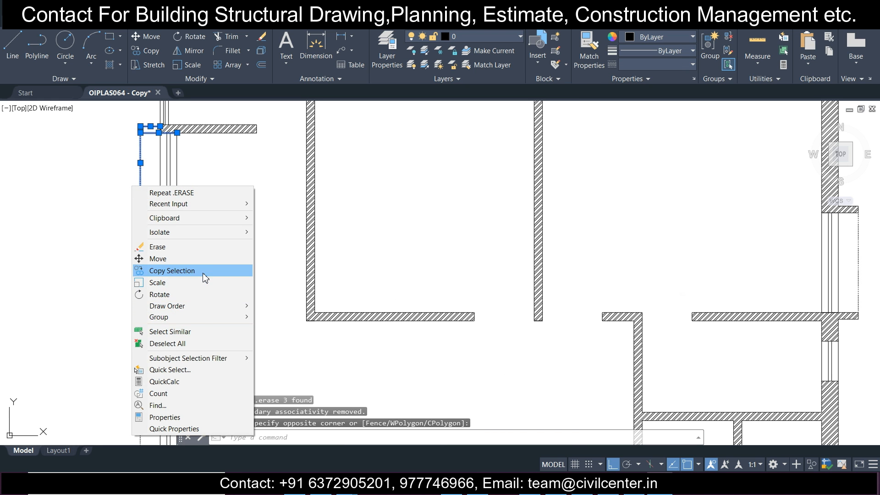
{"action": "mouse_move", "coordinate": [203, 359]}
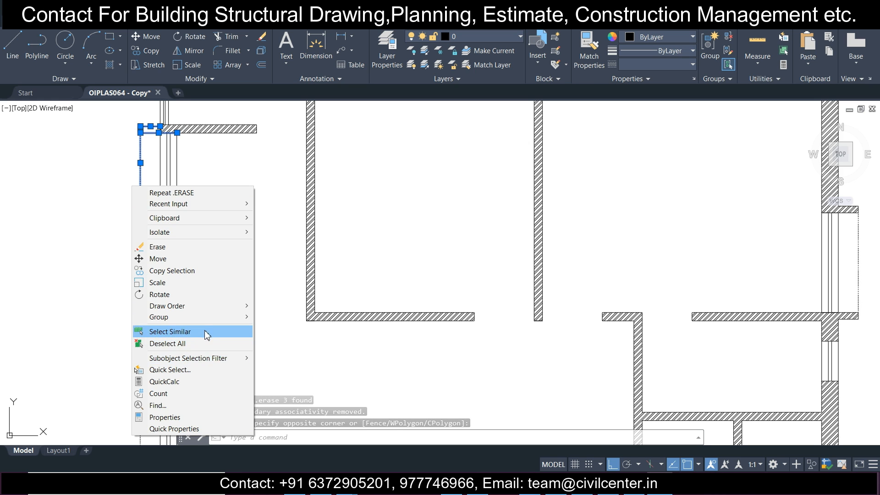
{"action": "left_click", "coordinate": [169, 331]}
{"action": "scroll", "coordinate": [210, 308], "scroll_direction": "down", "scroll_amount": 5}
{"action": "key", "text": "Escape"}
{"action": "scroll", "coordinate": [169, 231], "scroll_direction": "up", "scroll_amount": 2}
{"action": "left_click", "coordinate": [187, 274]}
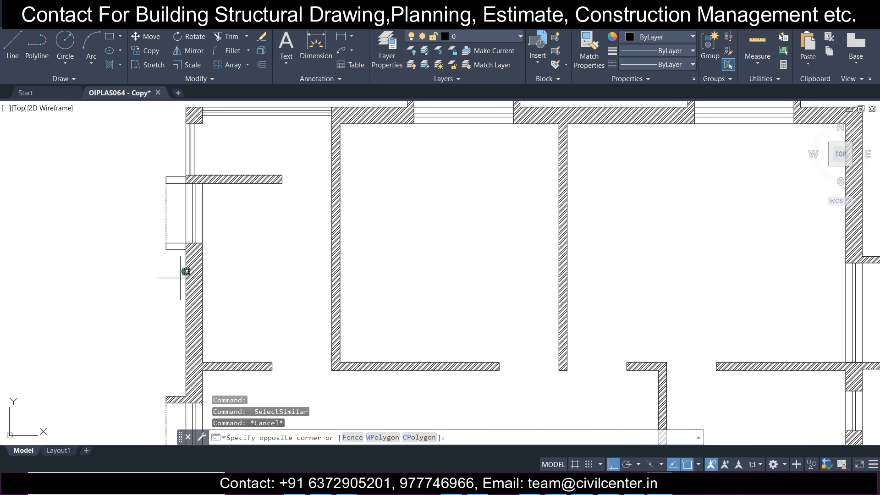
{"action": "left_click", "coordinate": [147, 162]}
{"action": "scroll", "coordinate": [145, 202], "scroll_direction": "down", "scroll_amount": 3}
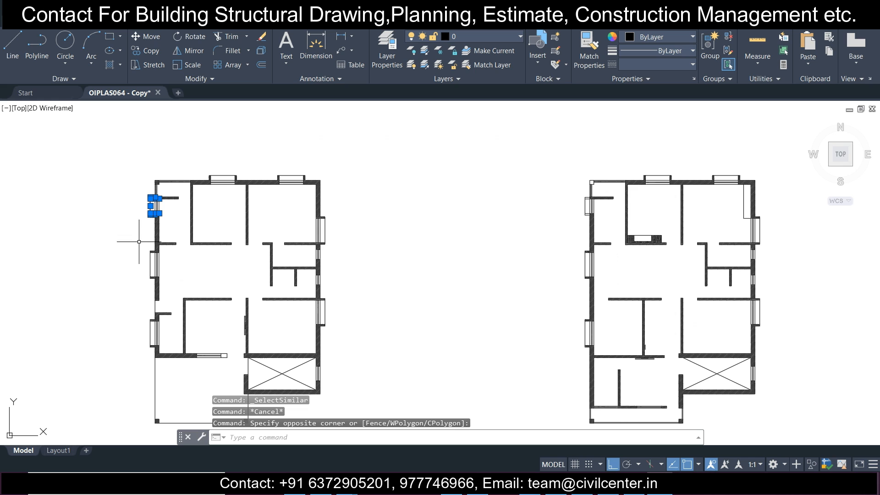
{"action": "left_click", "coordinate": [152, 350]}
{"action": "left_click", "coordinate": [130, 233]}
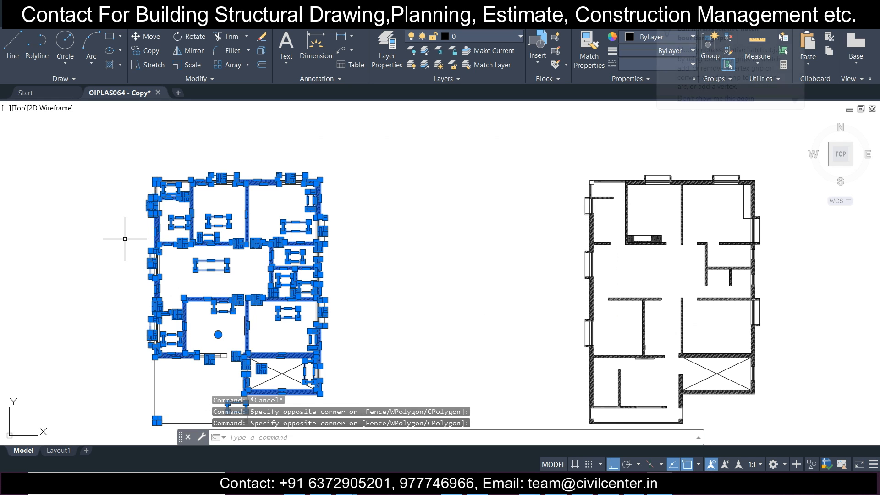
{"action": "key", "text": "Escape"}
{"action": "scroll", "coordinate": [154, 182], "scroll_direction": "up", "scroll_amount": 3}
{"action": "left_click", "coordinate": [150, 163]}
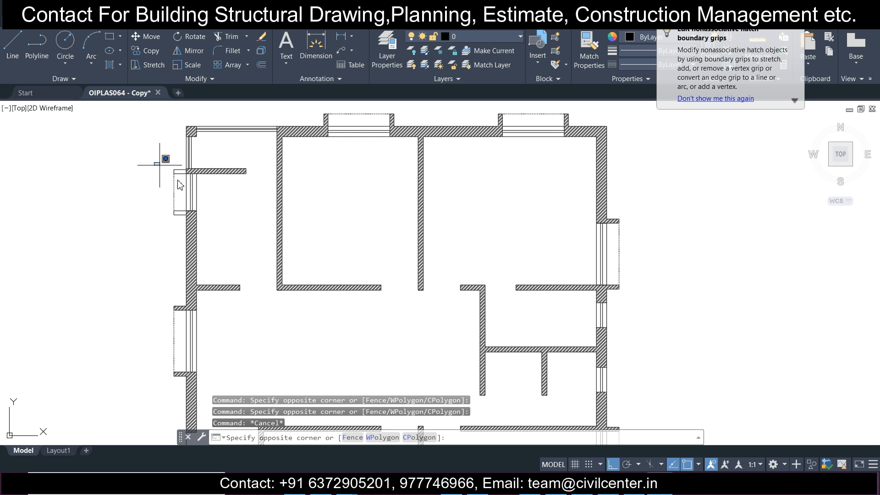
{"action": "key", "text": "Escape"}
Erase the hatched built-in unit along the lower wall of the right-hand plan's upper middle room.
{"action": "scroll", "coordinate": [373, 278], "scroll_direction": "down", "scroll_amount": 4}
{"action": "middle_click_drag", "start_coordinate": [399, 274], "coordinate": [388, 216]}
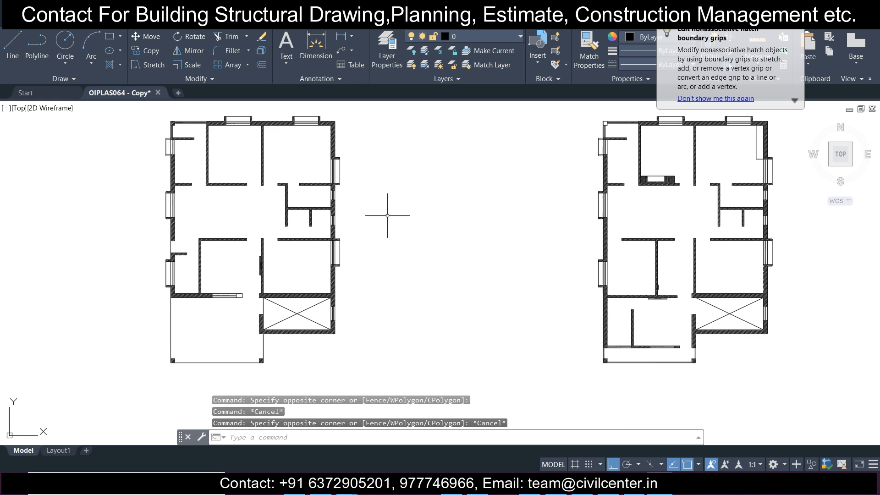
{"action": "scroll", "coordinate": [685, 177], "scroll_direction": "up", "scroll_amount": 5}
{"action": "left_click", "coordinate": [678, 188]}
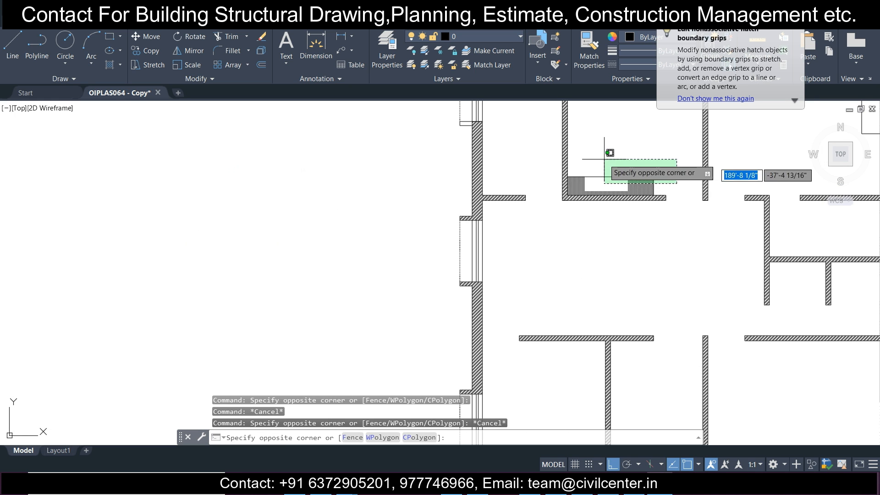
{"action": "left_click", "coordinate": [578, 152]}
{"action": "key", "text": "Delete"}
{"action": "scroll", "coordinate": [553, 208], "scroll_direction": "down", "scroll_amount": 5}
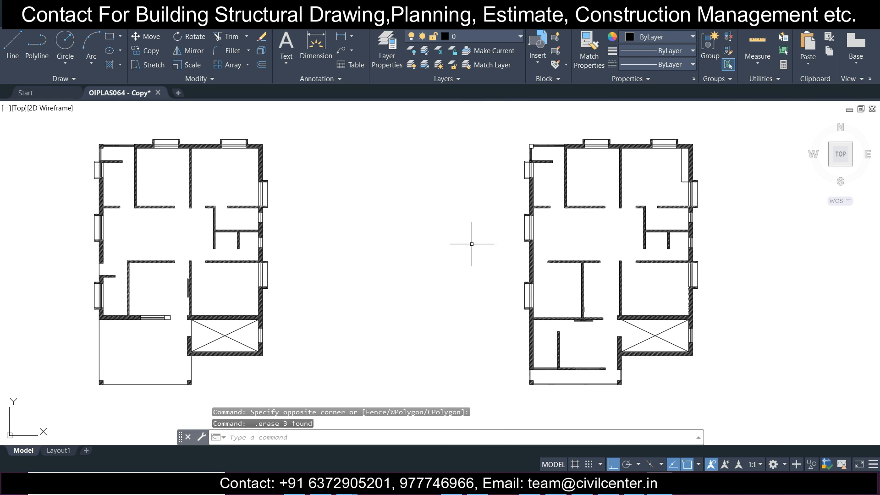
Select everything in both floor plans and assign it to layer 0.
{"action": "middle_click_drag", "start_coordinate": [471, 244], "coordinate": [481, 235]}
{"action": "scroll", "coordinate": [485, 210], "scroll_direction": "down", "scroll_amount": 2}
{"action": "scroll", "coordinate": [316, 242], "scroll_direction": "up", "scroll_amount": 2}
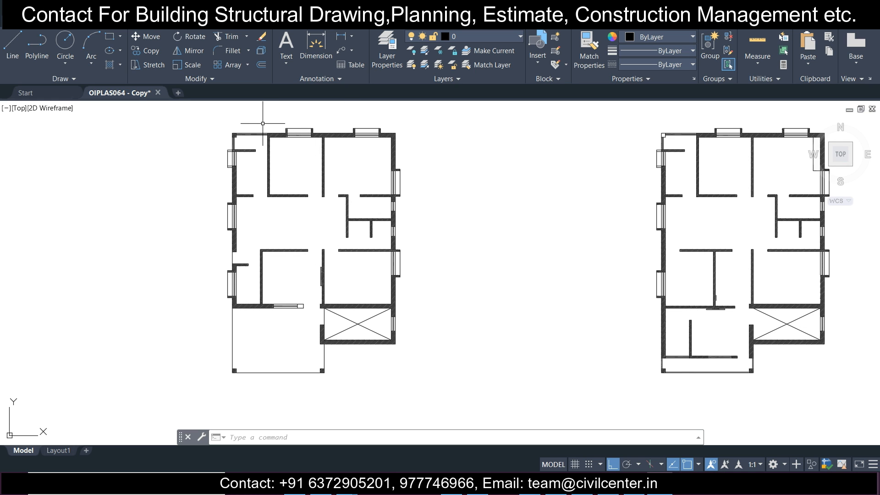
{"action": "scroll", "coordinate": [255, 126], "scroll_direction": "down", "scroll_amount": 2}
{"action": "left_click", "coordinate": [213, 108]}
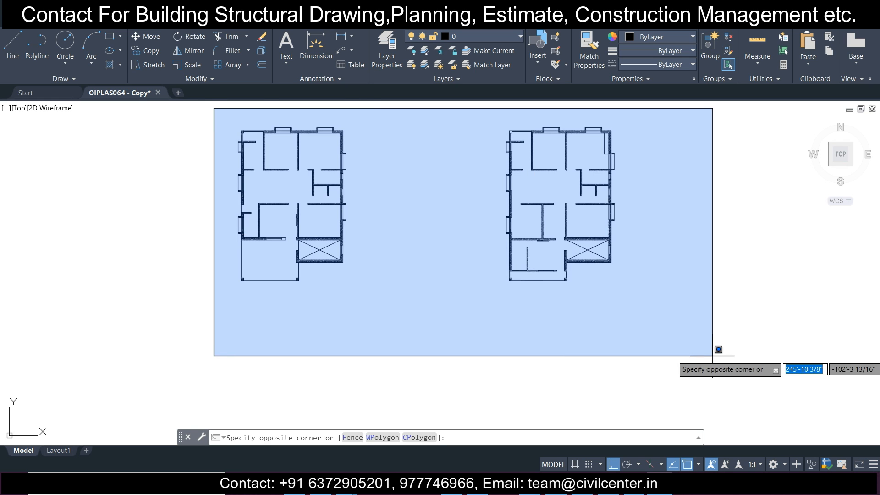
{"action": "left_click", "coordinate": [717, 349]}
{"action": "left_click", "coordinate": [466, 41]}
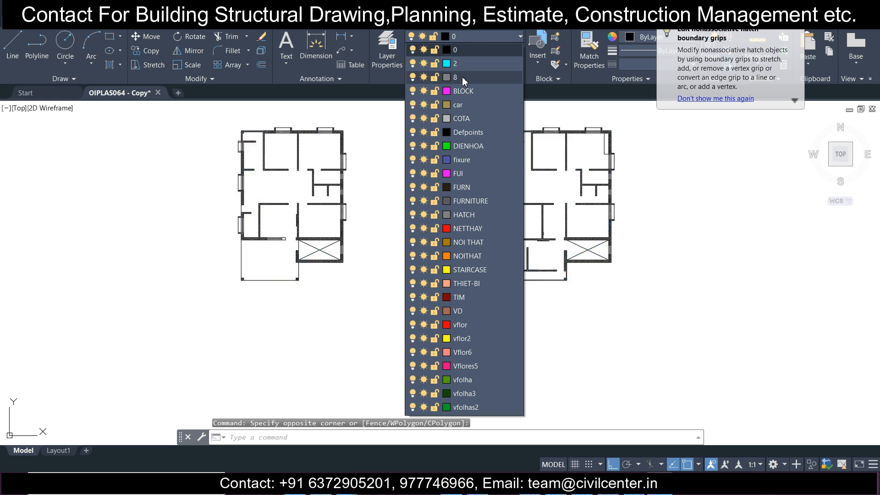
{"action": "left_click", "coordinate": [471, 50]}
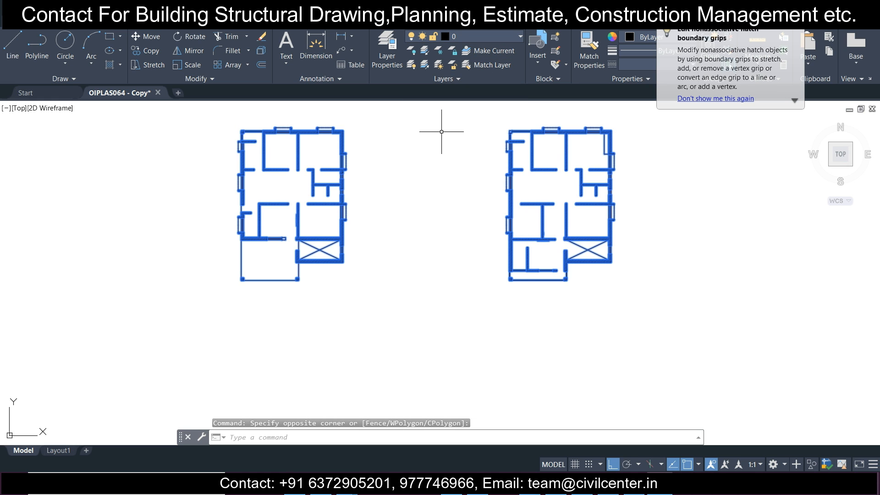
{"action": "key", "text": "Escape"}
Move the whole right-hand plan horizontally towards the parking-level plan to narrow the gap between them.
{"action": "left_click", "coordinate": [452, 107]}
{"action": "left_click", "coordinate": [731, 314]}
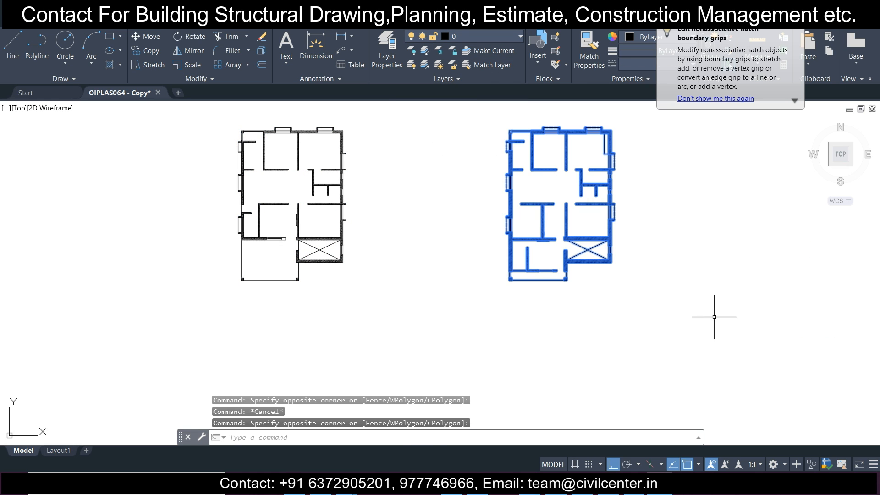
{"action": "type", "text": "m"}
{"action": "key", "text": "Return"}
{"action": "left_click", "coordinate": [697, 312]}
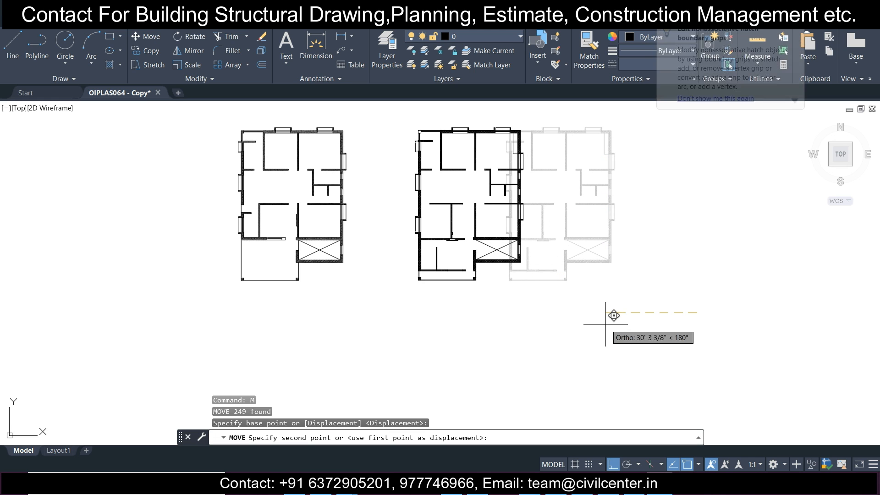
{"action": "left_click", "coordinate": [594, 313]}
{"action": "scroll", "coordinate": [326, 156], "scroll_direction": "up", "scroll_amount": 2}
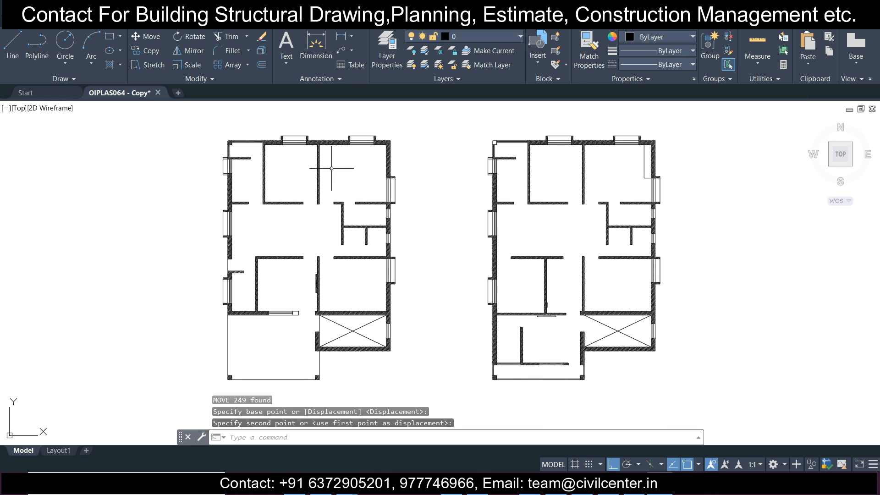
Look through the drawing's layer list and open the Layer Properties Manager.
{"action": "left_click", "coordinate": [458, 36]}
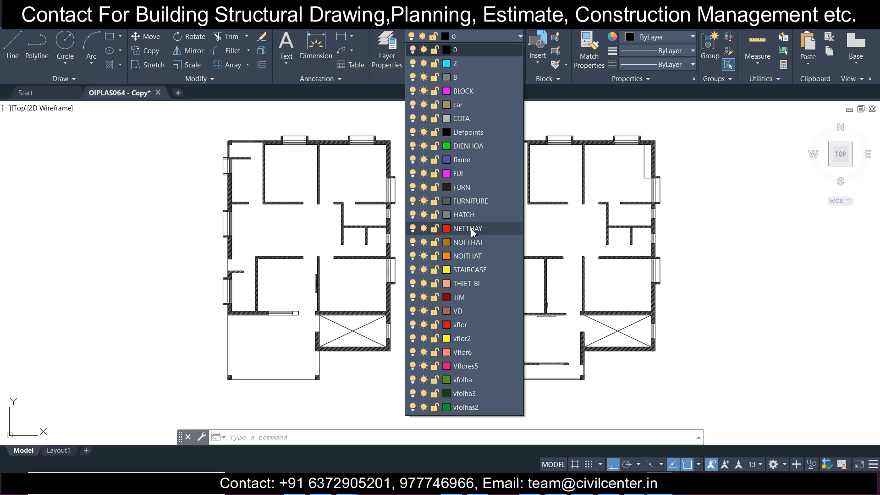
{"action": "left_click", "coordinate": [382, 106]}
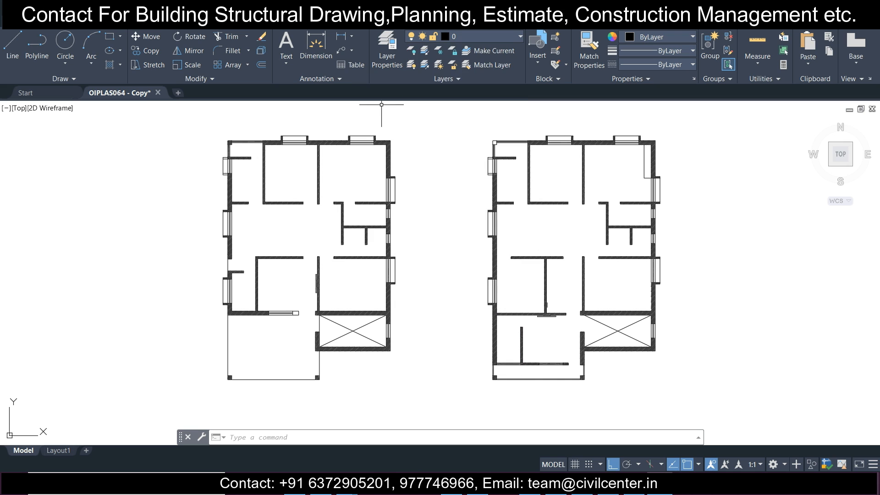
{"action": "left_click", "coordinate": [390, 57]}
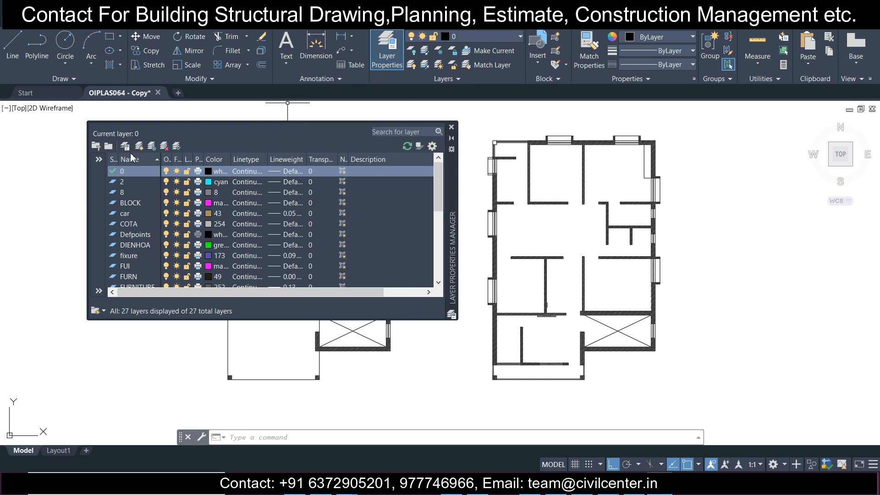
{"action": "left_click", "coordinate": [128, 148]}
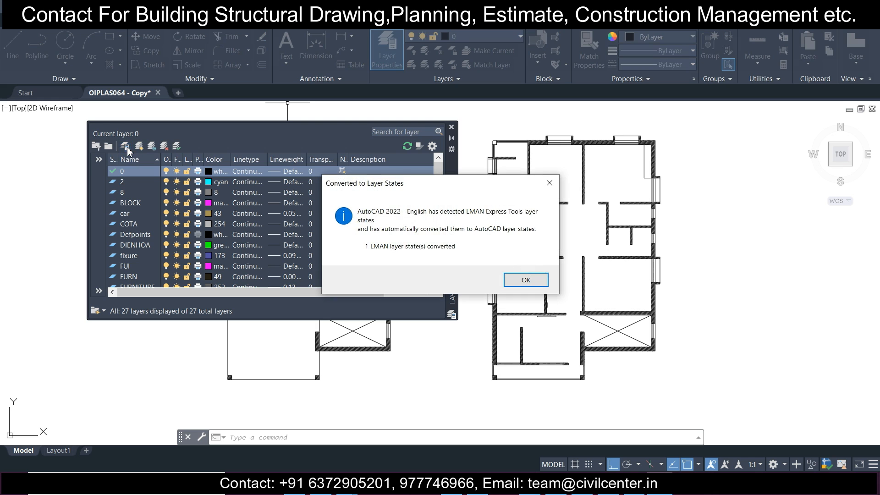
{"action": "left_click", "coordinate": [550, 184]}
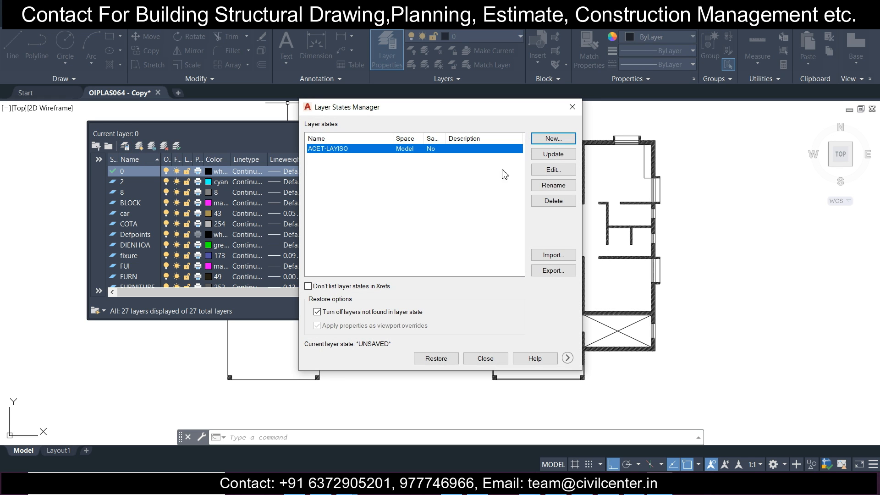
{"action": "left_click", "coordinate": [572, 108]}
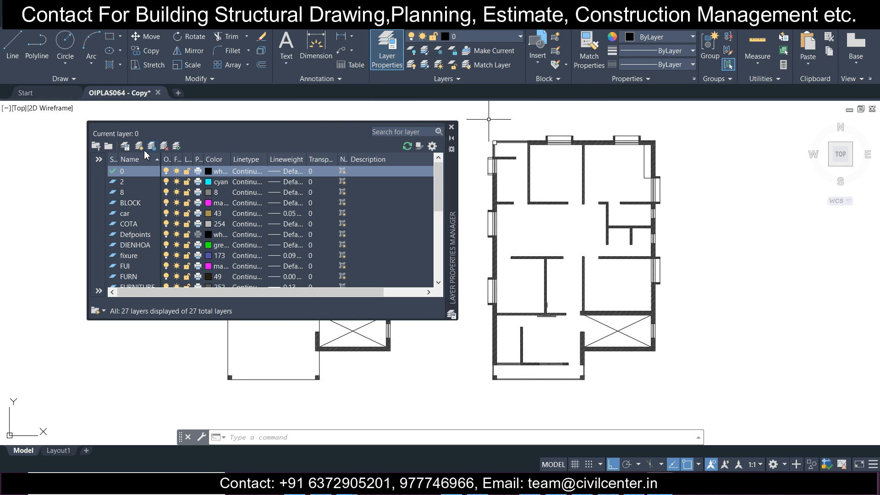
Create a new layer named Col and set its colour to red.
{"action": "left_click", "coordinate": [140, 148]}
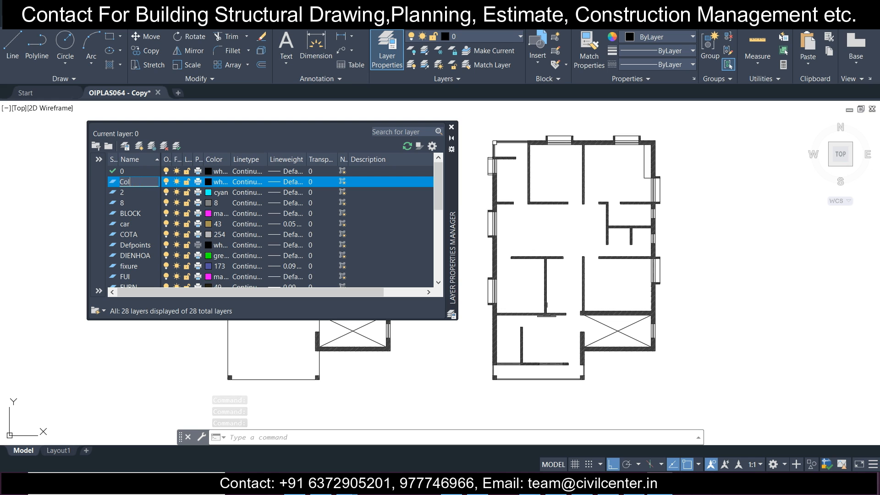
{"action": "left_click", "coordinate": [209, 181]}
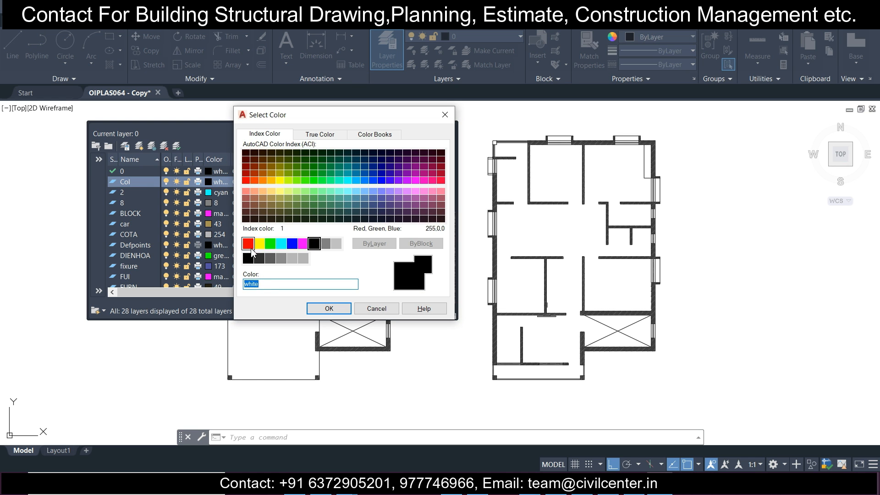
{"action": "left_click", "coordinate": [249, 246]}
{"action": "left_click", "coordinate": [329, 308]}
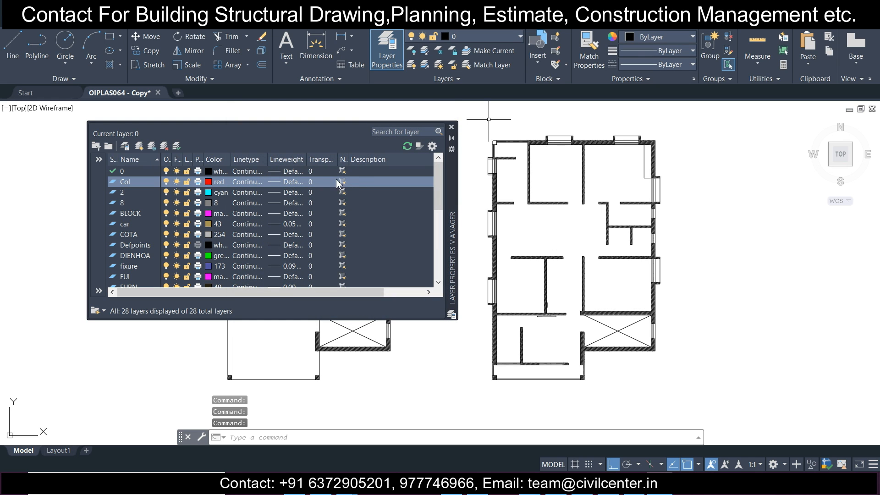
Close the Layer Properties Manager and inspect the upper-left corner walls of the left-hand plan.
{"action": "left_click", "coordinate": [450, 127]}
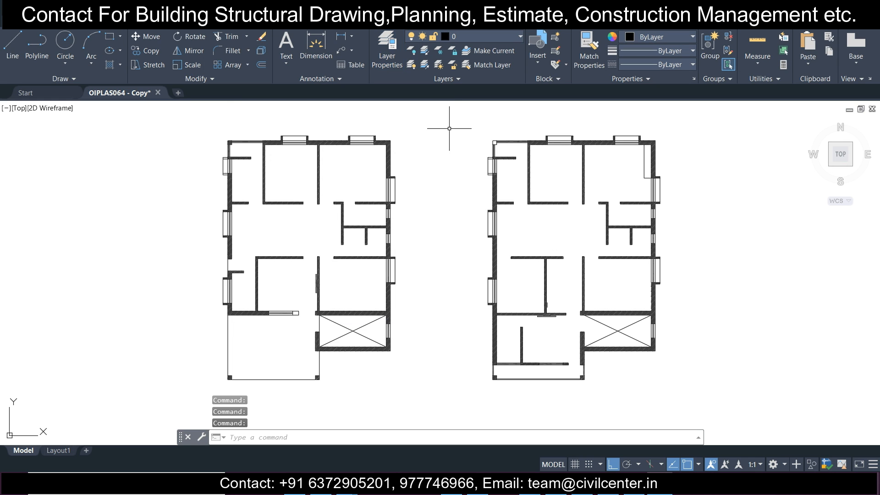
{"action": "scroll", "coordinate": [254, 122], "scroll_direction": "up", "scroll_amount": 4}
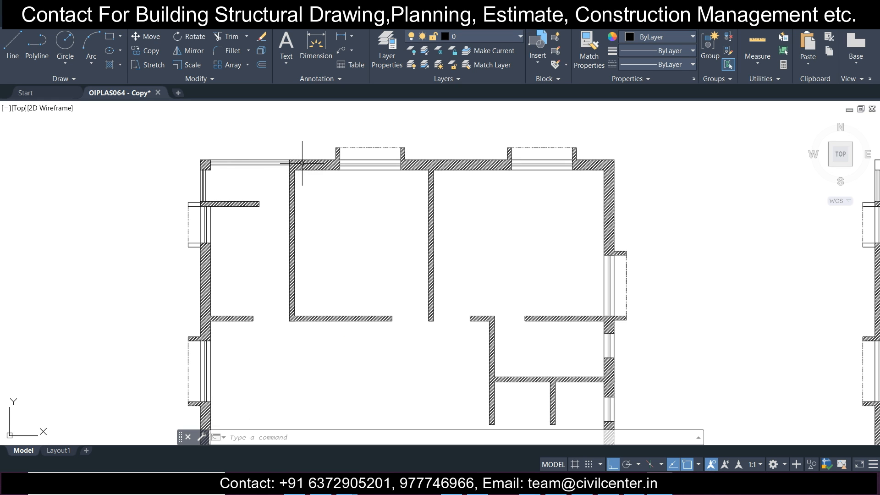
{"action": "scroll", "coordinate": [302, 163], "scroll_direction": "down", "scroll_amount": 2}
{"action": "scroll", "coordinate": [298, 161], "scroll_direction": "up", "scroll_amount": 2}
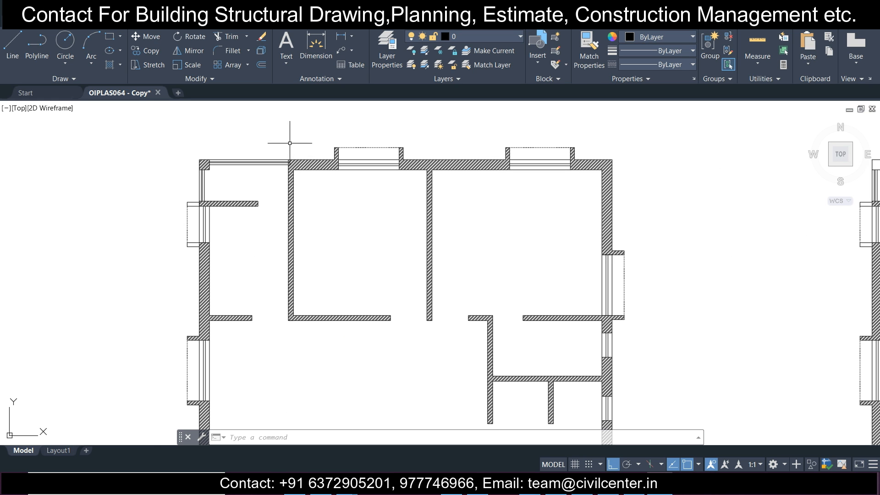
{"action": "scroll", "coordinate": [303, 163], "scroll_direction": "up", "scroll_amount": 3}
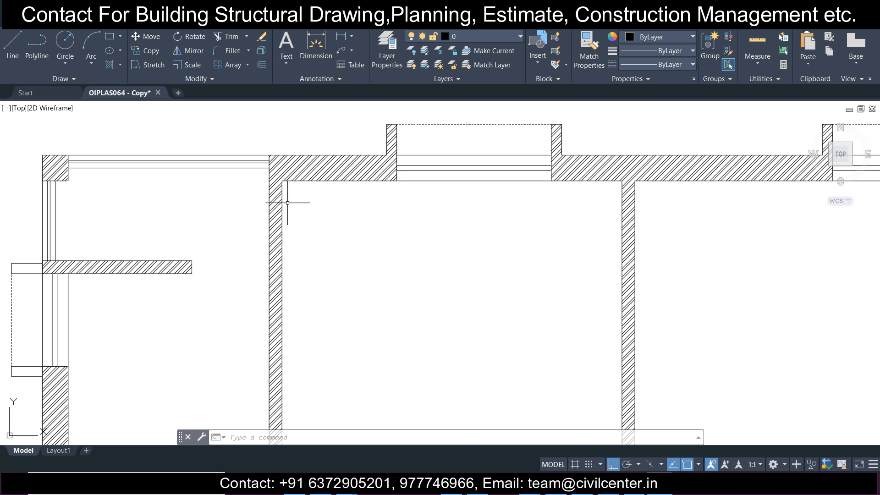
{"action": "scroll", "coordinate": [269, 234], "scroll_direction": "down", "scroll_amount": 3}
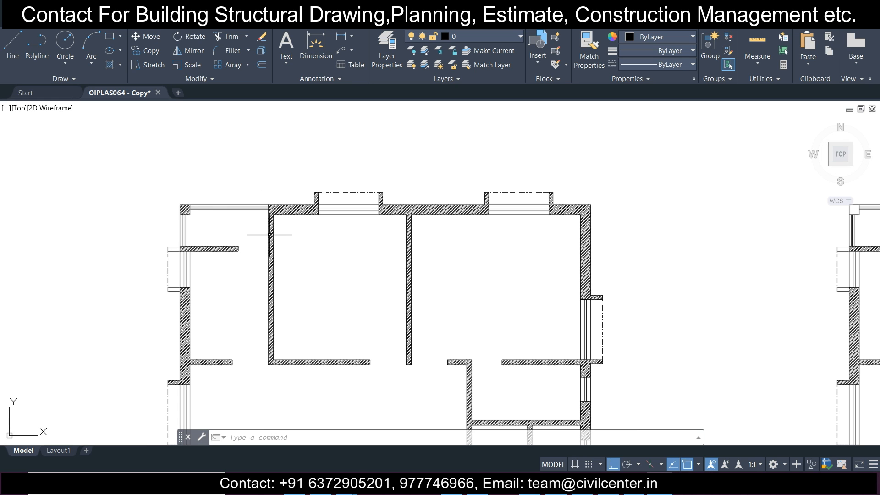
Check the thickness of the horizontal and vertical partition walls around the upper middle room with linear dimensions, without placing them.
{"action": "left_click", "coordinate": [347, 44]}
{"action": "scroll", "coordinate": [273, 383], "scroll_direction": "up", "scroll_amount": 3}
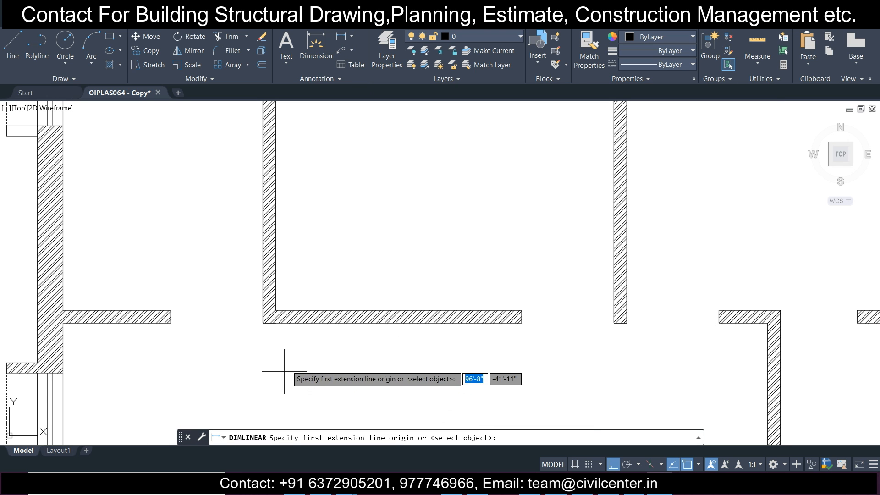
{"action": "left_click", "coordinate": [325, 311]}
{"action": "left_click", "coordinate": [326, 322]}
{"action": "key", "text": "Escape"}
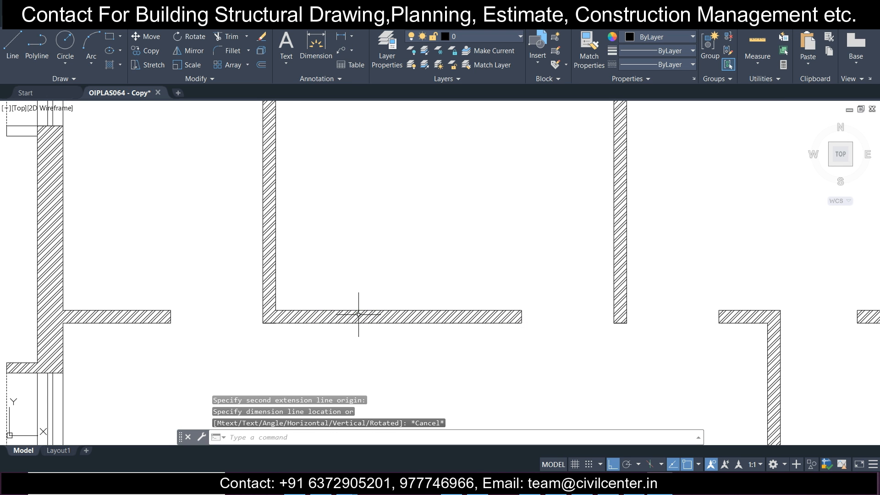
{"action": "scroll", "coordinate": [321, 277], "scroll_direction": "down", "scroll_amount": 2}
{"action": "scroll", "coordinate": [297, 264], "scroll_direction": "up", "scroll_amount": 3}
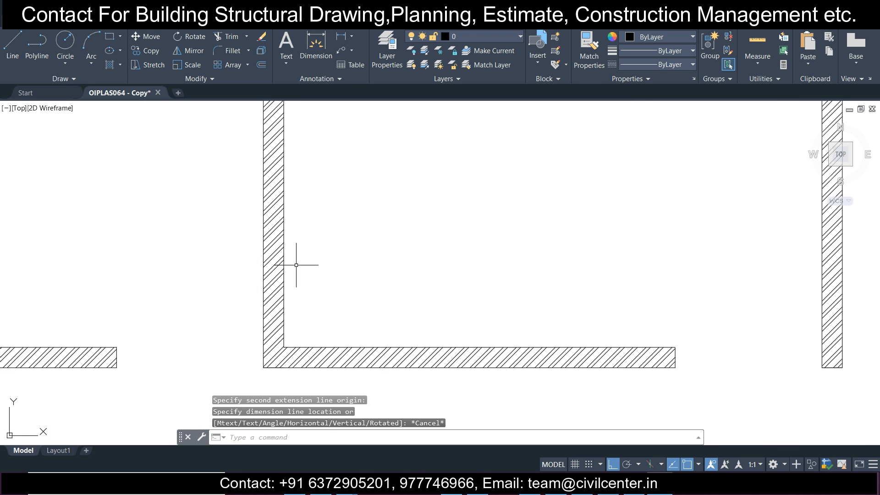
{"action": "left_click", "coordinate": [346, 37]}
{"action": "left_click", "coordinate": [283, 275]}
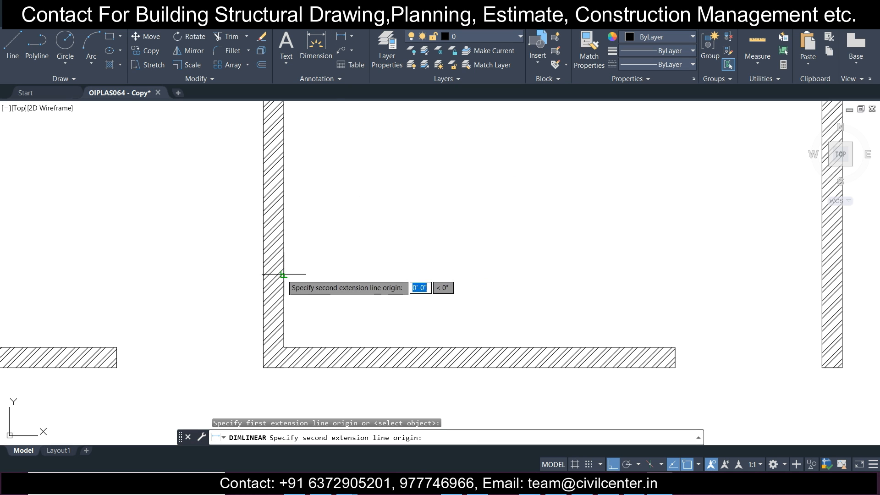
{"action": "left_click", "coordinate": [263, 274]}
{"action": "key", "text": "Escape"}
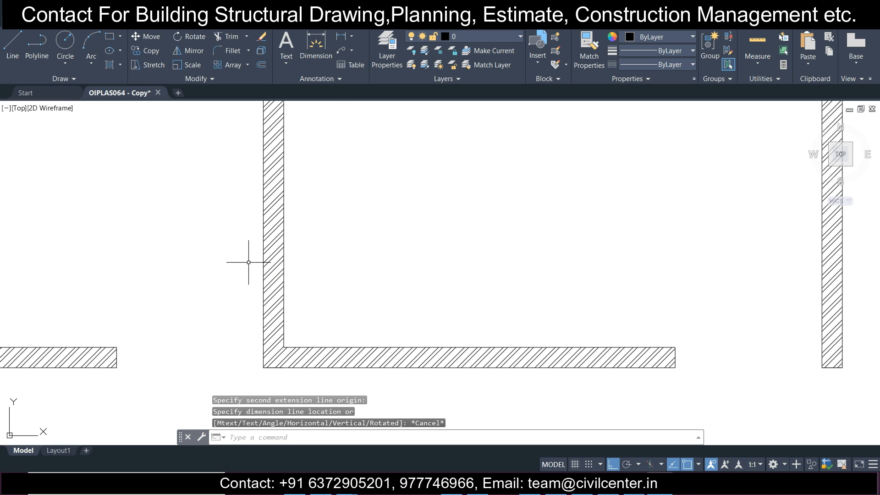
Check the thickness of the left-hand plan's outer west wall with a linear dimension, without placing it.
{"action": "scroll", "coordinate": [245, 255], "scroll_direction": "down", "scroll_amount": 2}
{"action": "middle_click_drag", "start_coordinate": [246, 256], "coordinate": [130, 232]}
{"action": "scroll", "coordinate": [321, 248], "scroll_direction": "up", "scroll_amount": 3}
{"action": "key", "text": "Return"}
{"action": "left_click", "coordinate": [360, 261]}
{"action": "left_click", "coordinate": [319, 259]}
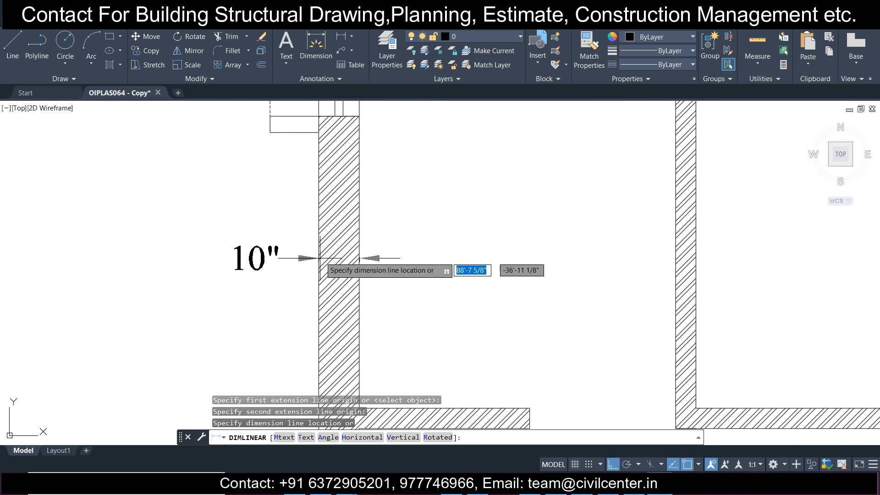
{"action": "key", "text": "Escape"}
Draw a 10" by 10" rectangle in the empty area outside the upper-left corner of the left-hand plan.
{"action": "scroll", "coordinate": [299, 254], "scroll_direction": "down", "scroll_amount": 5}
{"action": "middle_click_drag", "start_coordinate": [321, 237], "coordinate": [332, 275]}
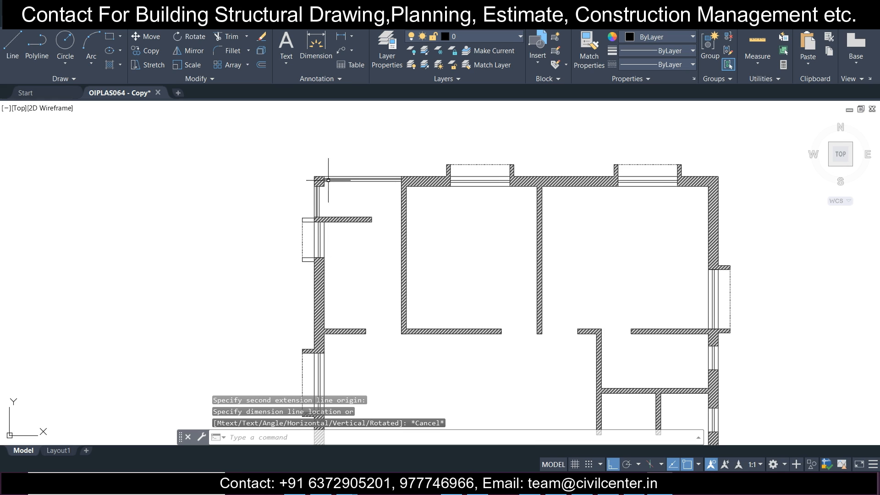
{"action": "left_click", "coordinate": [109, 37]}
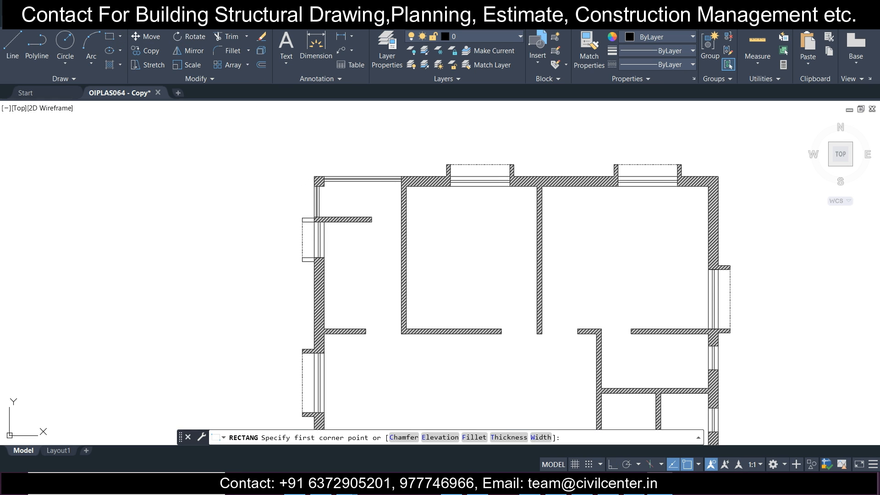
{"action": "left_click", "coordinate": [187, 136]}
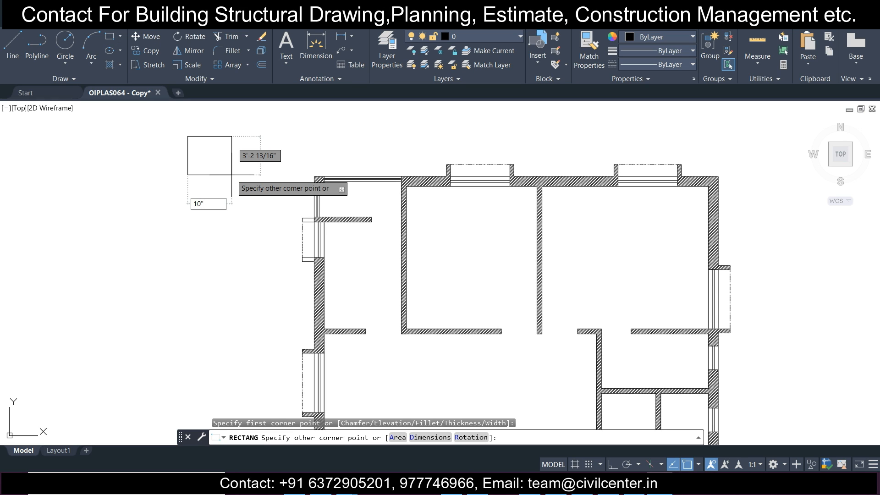
{"action": "key", "text": "Tab"}
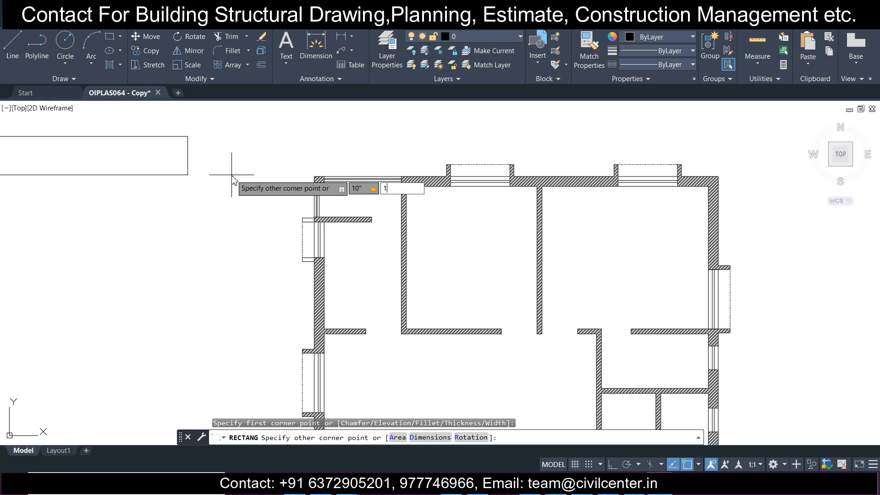
{"action": "key", "text": "Return"}
{"action": "key", "text": "F8"}
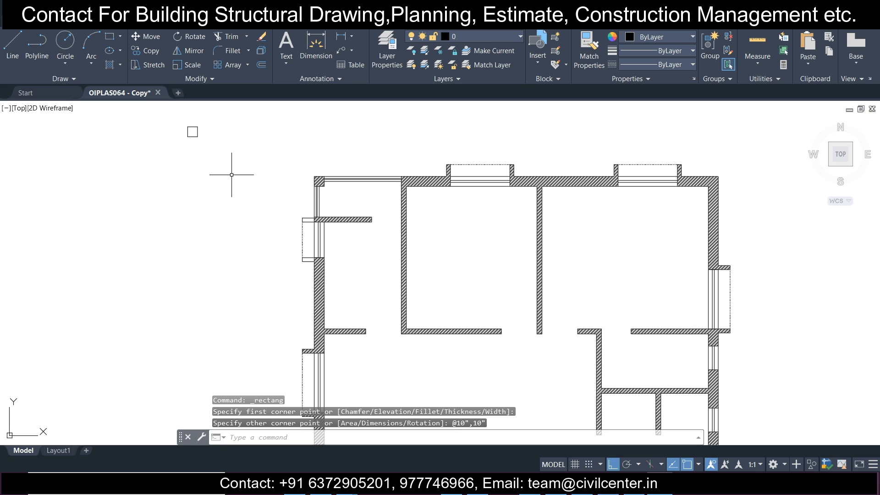
Assign the new 10" square to the Col layer and clear the selection.
{"action": "scroll", "coordinate": [170, 111], "scroll_direction": "up", "scroll_amount": 4}
{"action": "left_click", "coordinate": [173, 118]}
{"action": "left_click", "coordinate": [301, 199]}
{"action": "left_click", "coordinate": [487, 36]}
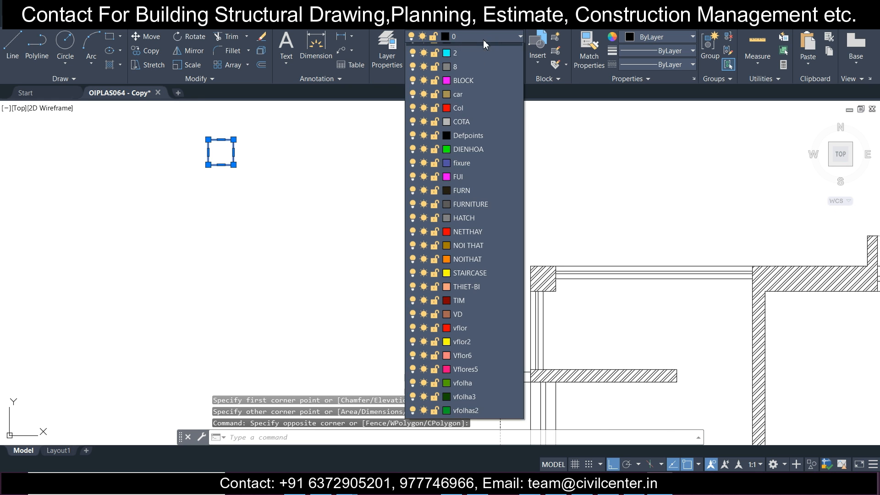
{"action": "left_click", "coordinate": [463, 119]}
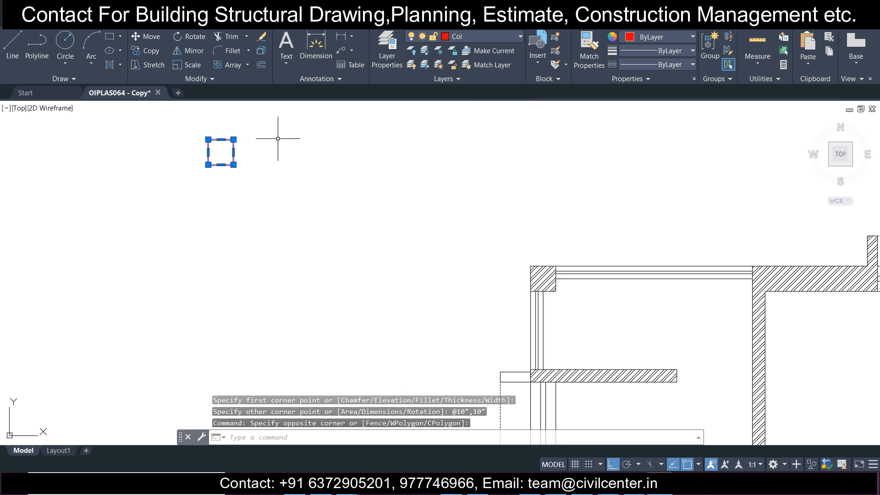
{"action": "key", "text": "Escape"}
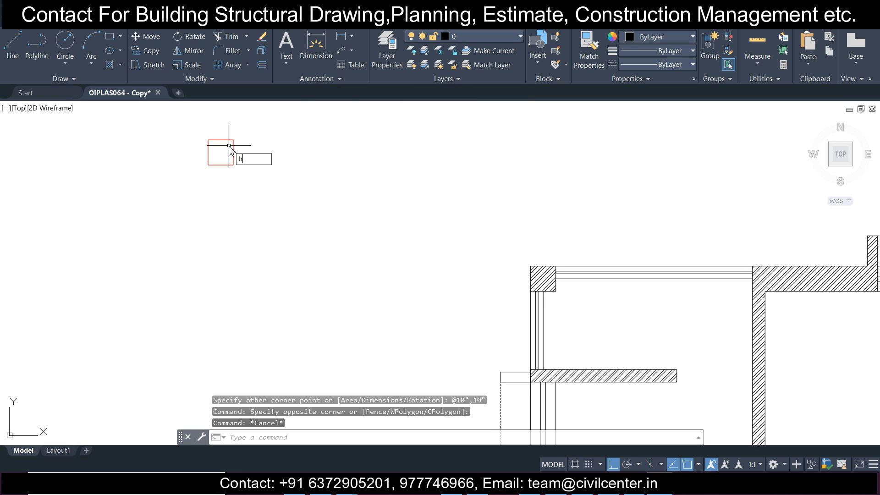
Hatch the inside of the red column square.
{"action": "type", "text": "h"}
{"action": "key", "text": "Return"}
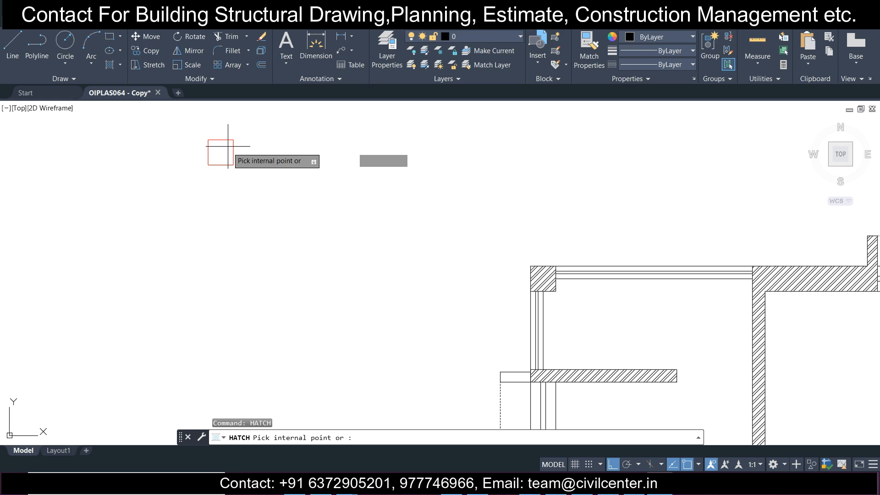
{"action": "left_click", "coordinate": [227, 150]}
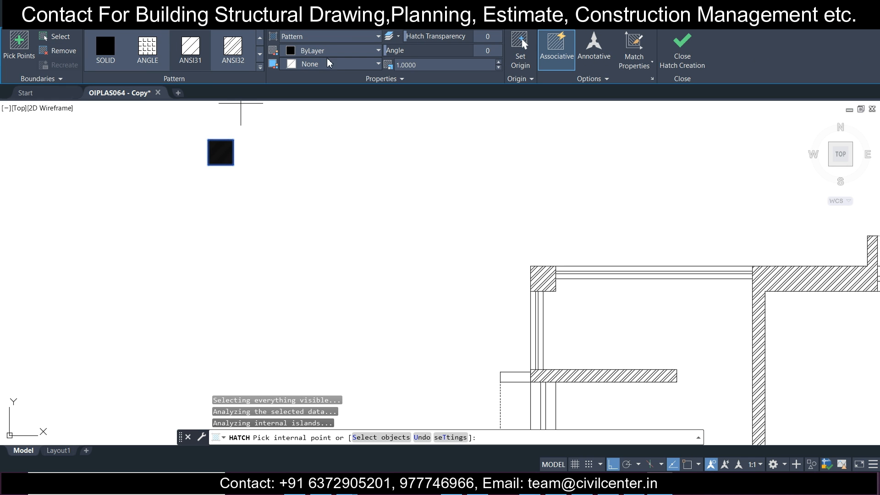
{"action": "key", "text": "Escape"}
{"action": "key", "text": "Escape"}
Select the column square together with its hatch and assign both to the Col layer.
{"action": "left_click", "coordinate": [195, 130]}
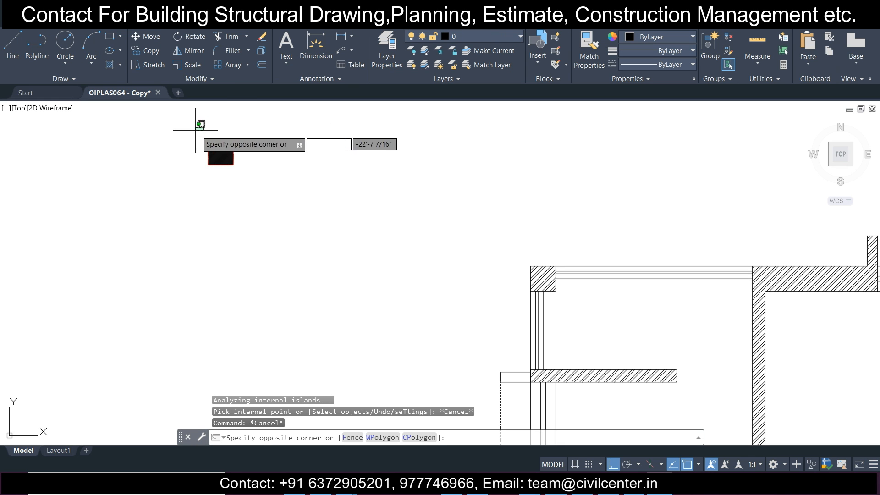
{"action": "left_click", "coordinate": [280, 202]}
{"action": "left_click", "coordinate": [454, 37]}
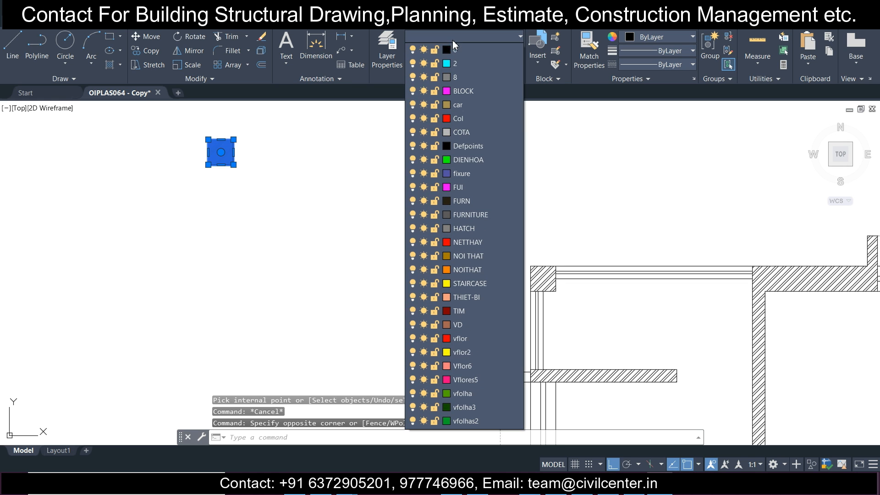
{"action": "left_click", "coordinate": [459, 118]}
Copy the hatched column square onto the upper-left wall corner of the left-hand plan.
{"action": "left_click", "coordinate": [192, 135]}
{"action": "left_click", "coordinate": [329, 240]}
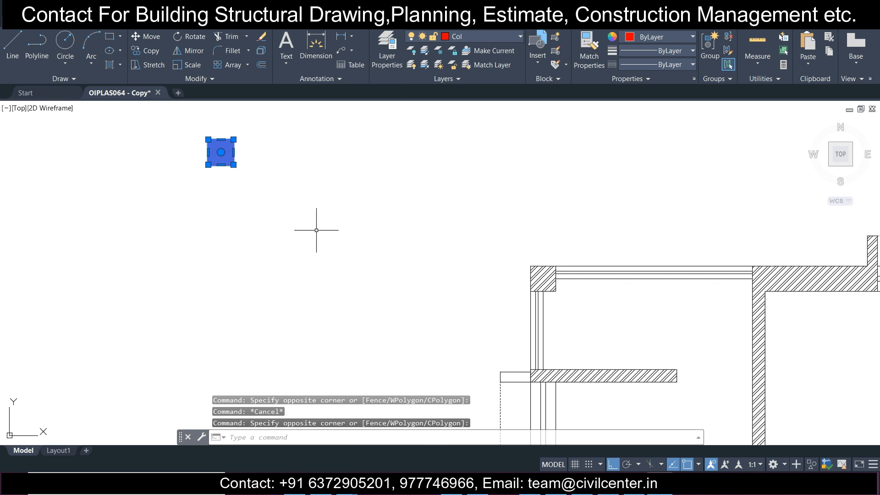
{"action": "left_click", "coordinate": [148, 54]}
{"action": "left_click", "coordinate": [212, 139]}
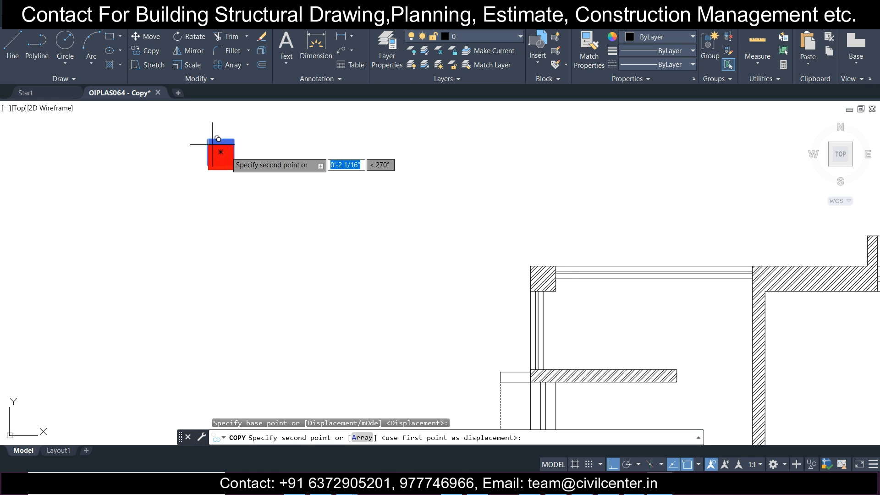
{"action": "left_click", "coordinate": [531, 265]}
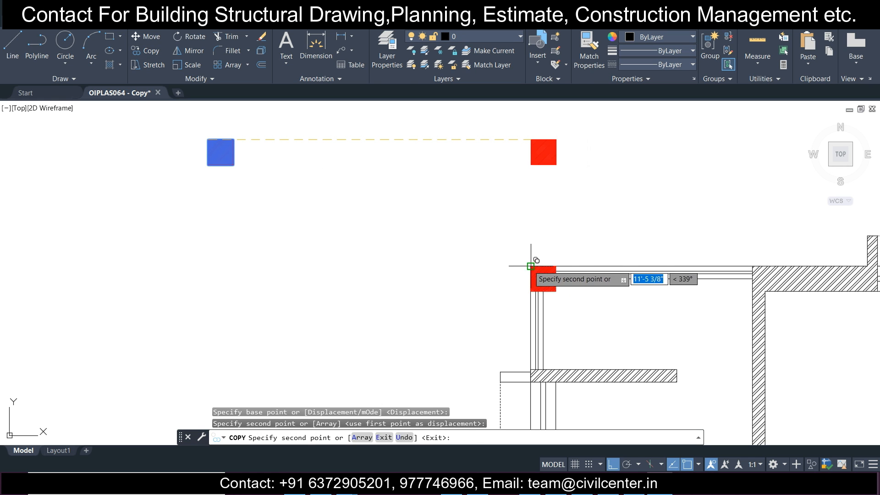
{"action": "key", "text": "Escape"}
Change the hatch pattern of the column at the plan's upper-left corner to SOLID.
{"action": "scroll", "coordinate": [392, 250], "scroll_direction": "down", "scroll_amount": 3}
{"action": "middle_click_drag", "start_coordinate": [392, 250], "coordinate": [243, 185]}
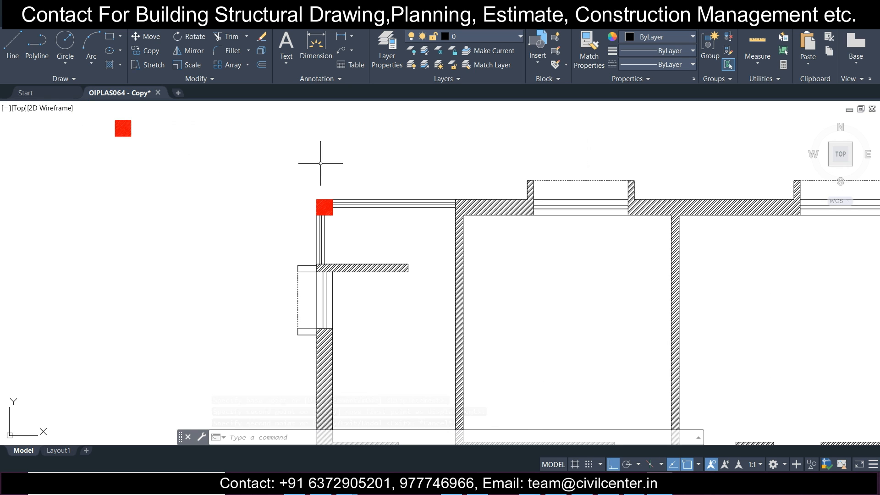
{"action": "scroll", "coordinate": [321, 163], "scroll_direction": "down", "scroll_amount": 3}
{"action": "middle_click_drag", "start_coordinate": [379, 198], "coordinate": [347, 172]}
{"action": "scroll", "coordinate": [289, 134], "scroll_direction": "up", "scroll_amount": 5}
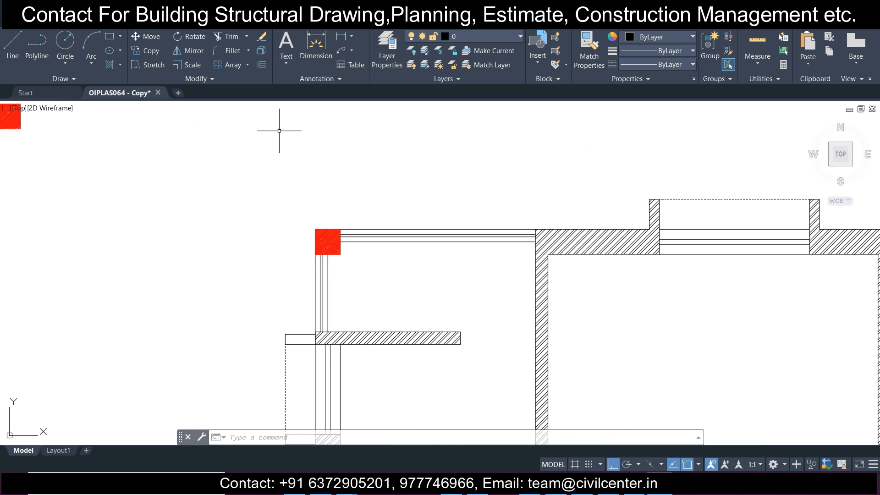
{"action": "left_click", "coordinate": [301, 214]}
{"action": "key", "text": "Escape"}
{"action": "scroll", "coordinate": [334, 228], "scroll_direction": "up", "scroll_amount": 3}
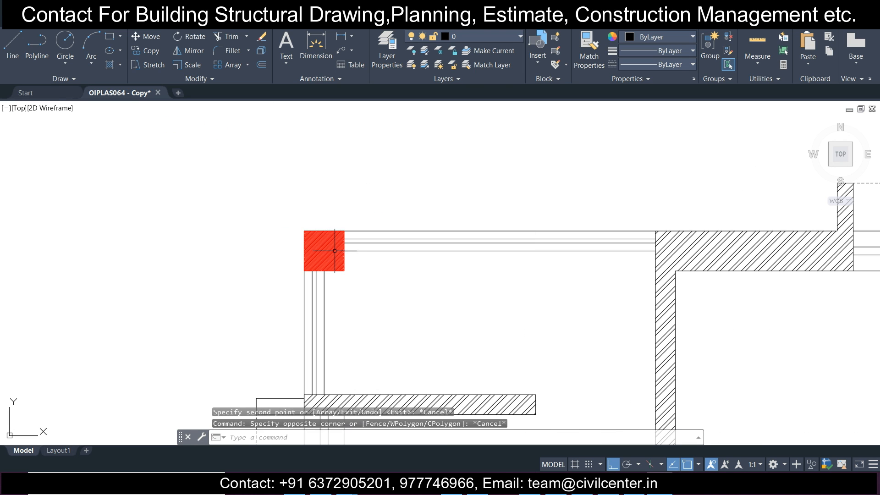
{"action": "left_click", "coordinate": [334, 251]}
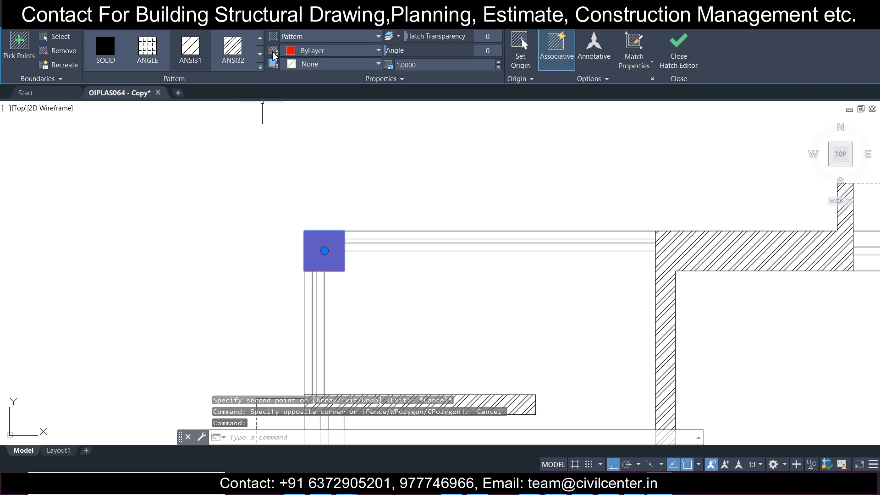
{"action": "left_click", "coordinate": [106, 55]}
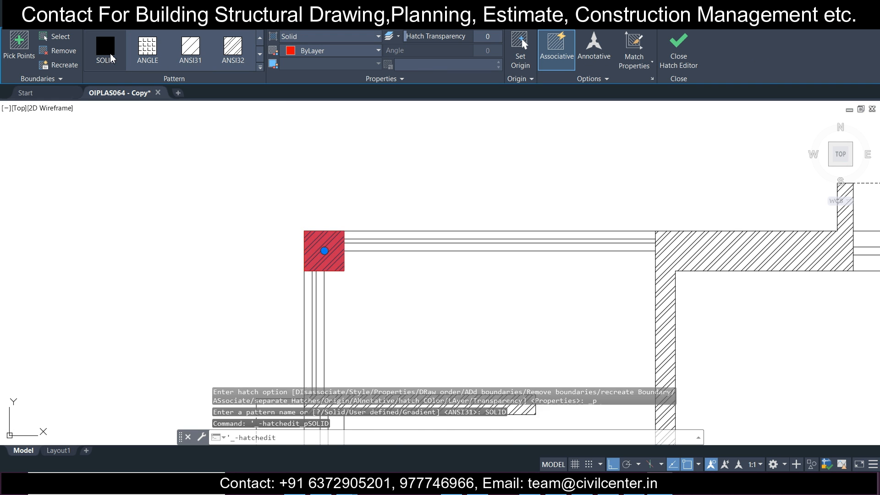
{"action": "left_click", "coordinate": [320, 40]}
{"action": "left_click", "coordinate": [321, 41]}
{"action": "left_click", "coordinate": [323, 51]}
{"action": "left_click", "coordinate": [322, 51]}
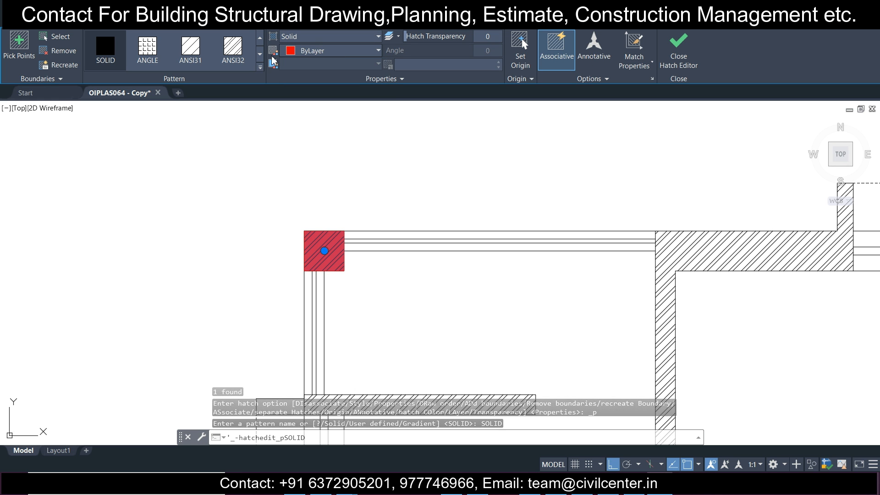
{"action": "key", "text": "Escape"}
Copy the upper-left corner column, from its lower-right corner, onto the junction of the top outer wall and the partition between the two large rooms.
{"action": "left_click", "coordinate": [265, 203]}
{"action": "left_click", "coordinate": [401, 311]}
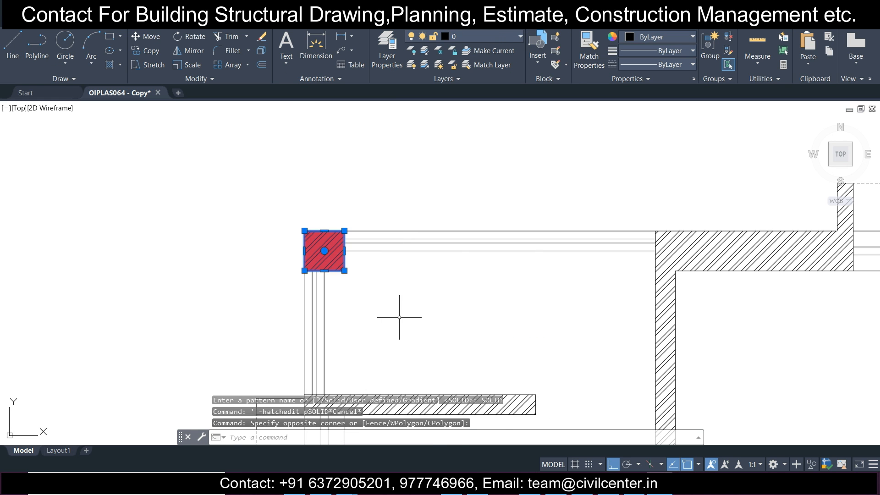
{"action": "scroll", "coordinate": [338, 253], "scroll_direction": "down", "scroll_amount": 3}
{"action": "middle_click_drag", "start_coordinate": [445, 256], "coordinate": [341, 197]}
{"action": "scroll", "coordinate": [343, 194], "scroll_direction": "down", "scroll_amount": 2}
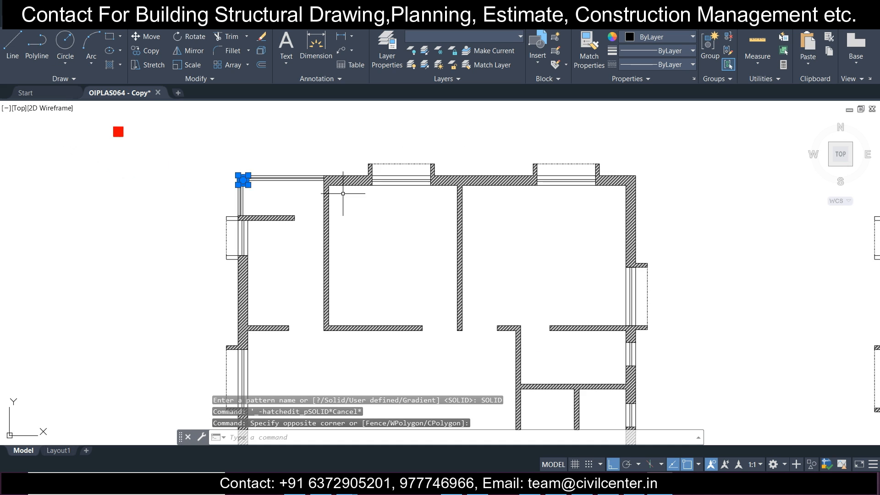
{"action": "scroll", "coordinate": [343, 193], "scroll_direction": "up", "scroll_amount": 2}
{"action": "scroll", "coordinate": [344, 190], "scroll_direction": "down", "scroll_amount": 2}
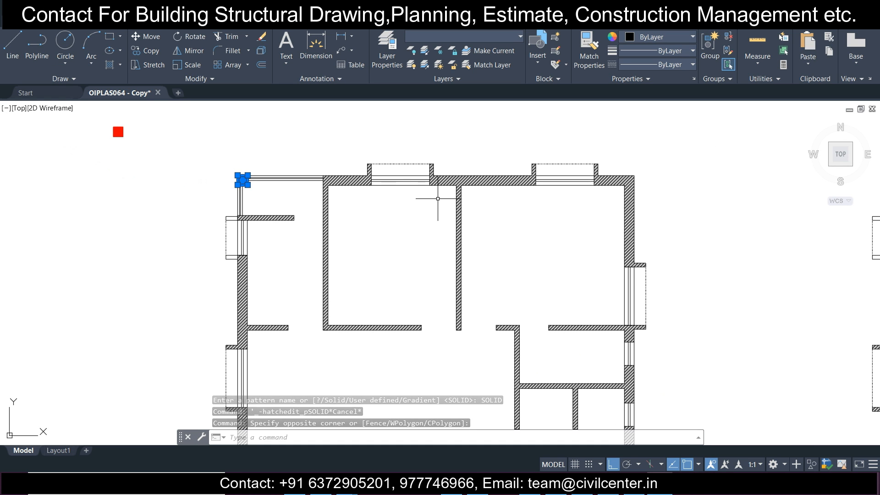
{"action": "scroll", "coordinate": [453, 202], "scroll_direction": "down", "scroll_amount": 2}
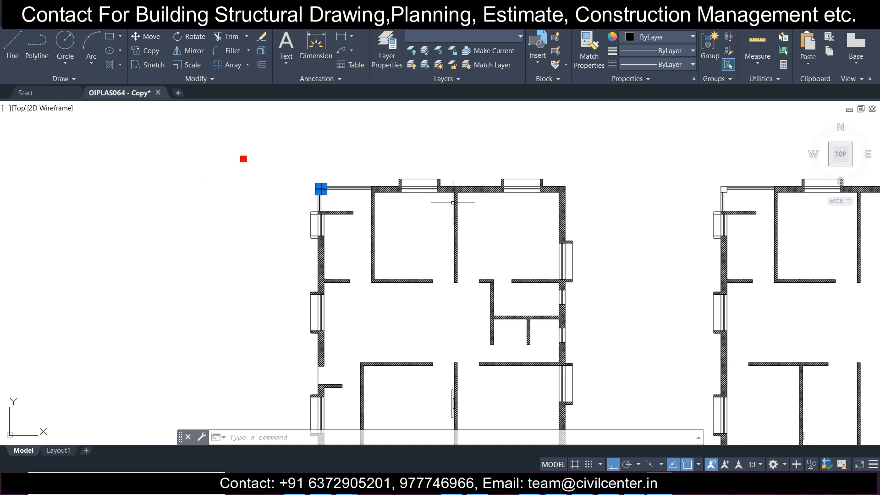
{"action": "scroll", "coordinate": [453, 202], "scroll_direction": "up", "scroll_amount": 2}
{"action": "scroll", "coordinate": [185, 114], "scroll_direction": "up", "scroll_amount": 4}
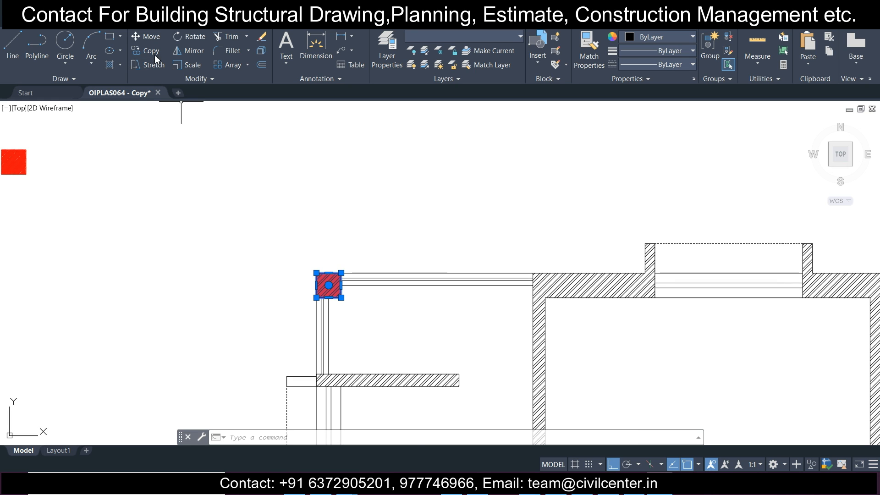
{"action": "left_click", "coordinate": [146, 51]}
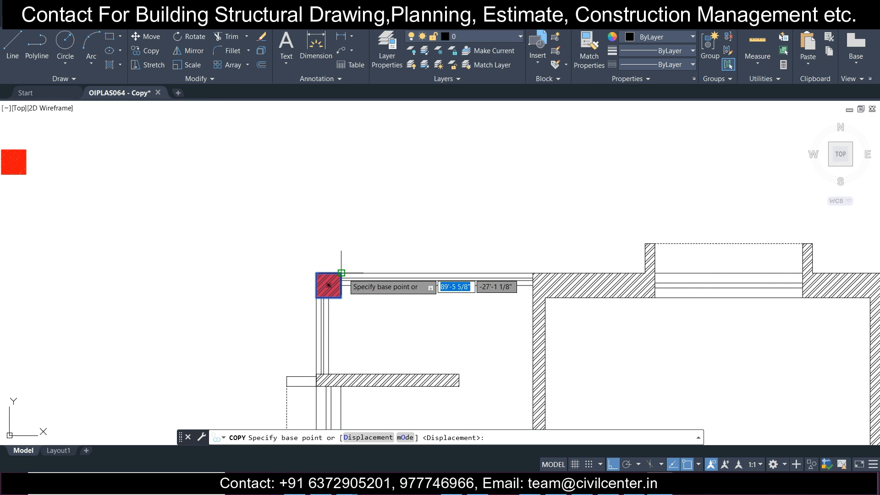
{"action": "scroll", "coordinate": [341, 273], "scroll_direction": "down", "scroll_amount": 2}
{"action": "scroll", "coordinate": [334, 276], "scroll_direction": "up", "scroll_amount": 2}
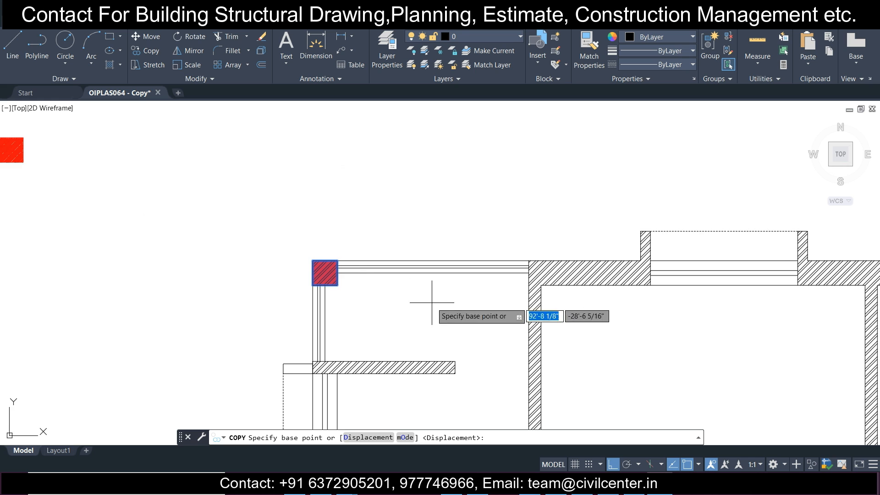
{"action": "middle_click_drag", "start_coordinate": [514, 307], "coordinate": [378, 295]}
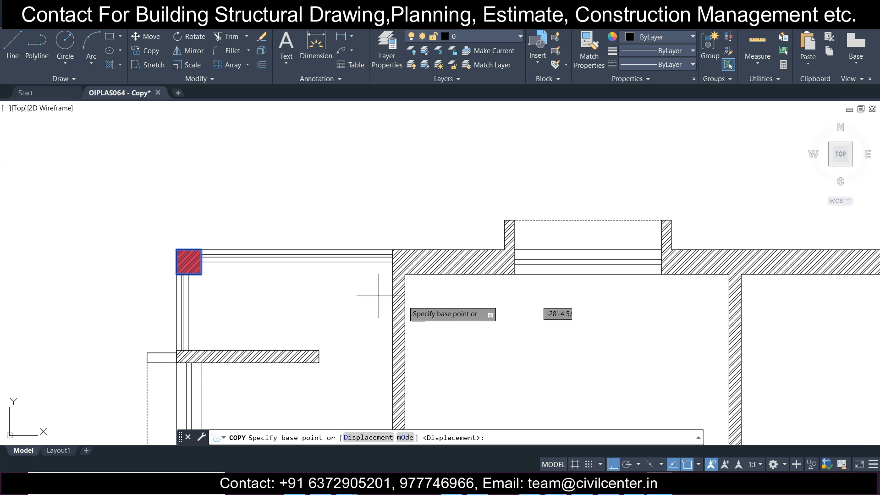
{"action": "left_click", "coordinate": [201, 273]}
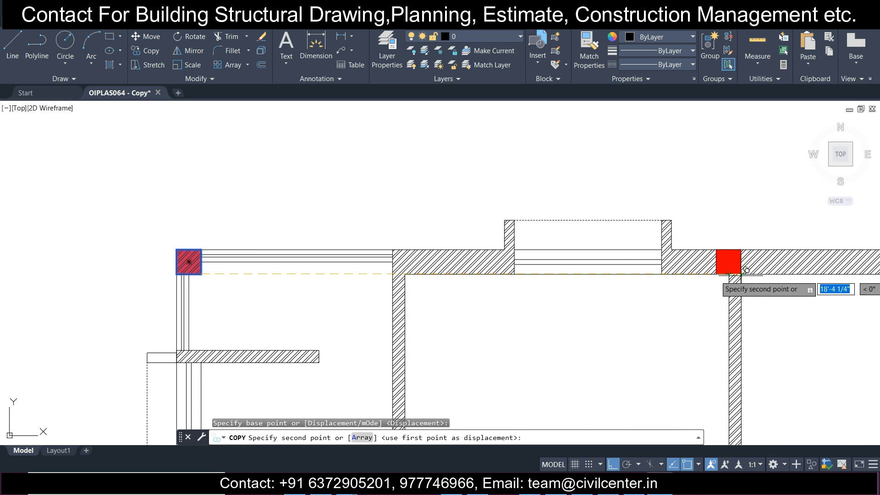
{"action": "left_click", "coordinate": [741, 273]}
Place a further copy of the column at the upper-right outer corner of the left-hand plan and finish copying.
{"action": "scroll", "coordinate": [539, 294], "scroll_direction": "down", "scroll_amount": 6}
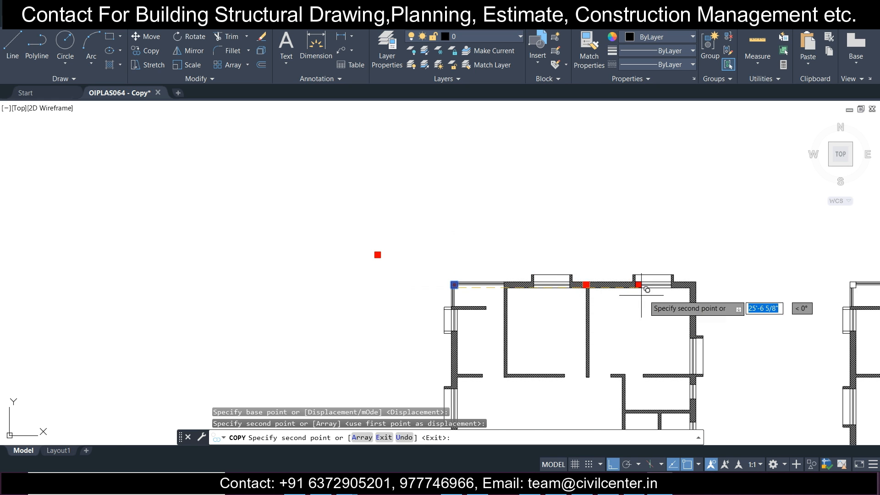
{"action": "scroll", "coordinate": [667, 286], "scroll_direction": "up", "scroll_amount": 4}
{"action": "scroll", "coordinate": [724, 287], "scroll_direction": "up", "scroll_amount": 2}
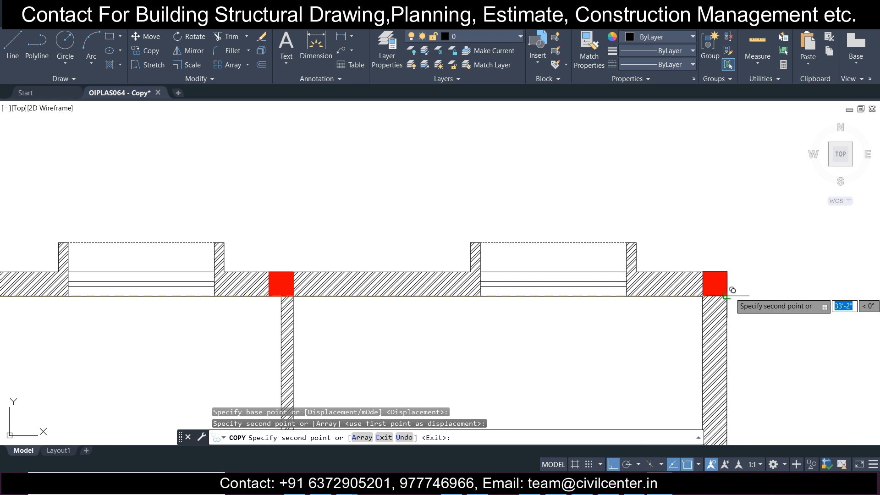
{"action": "left_click", "coordinate": [726, 295]}
{"action": "key", "text": "Escape"}
{"action": "scroll", "coordinate": [540, 295], "scroll_direction": "down", "scroll_amount": 4}
{"action": "middle_click_drag", "start_coordinate": [459, 332], "coordinate": [408, 226]}
{"action": "scroll", "coordinate": [406, 232], "scroll_direction": "up", "scroll_amount": 4}
{"action": "scroll", "coordinate": [400, 243], "scroll_direction": "down", "scroll_amount": 2}
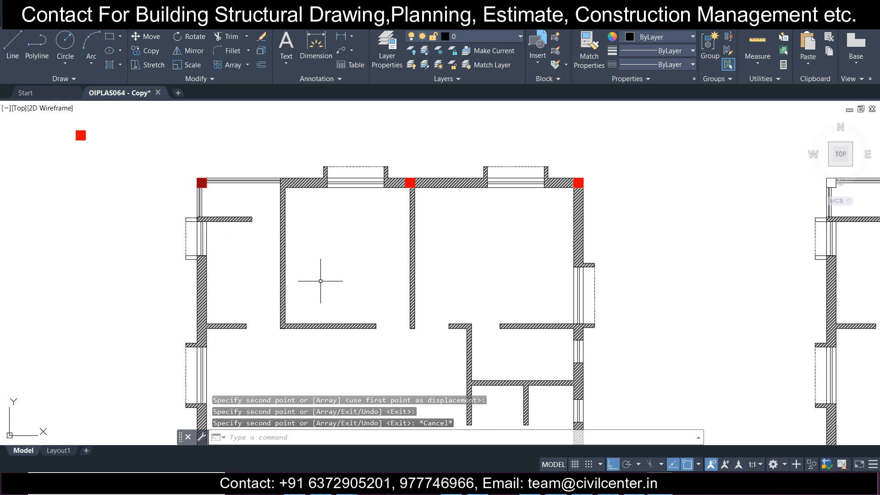
{"action": "scroll", "coordinate": [167, 170], "scroll_direction": "up", "scroll_amount": 4}
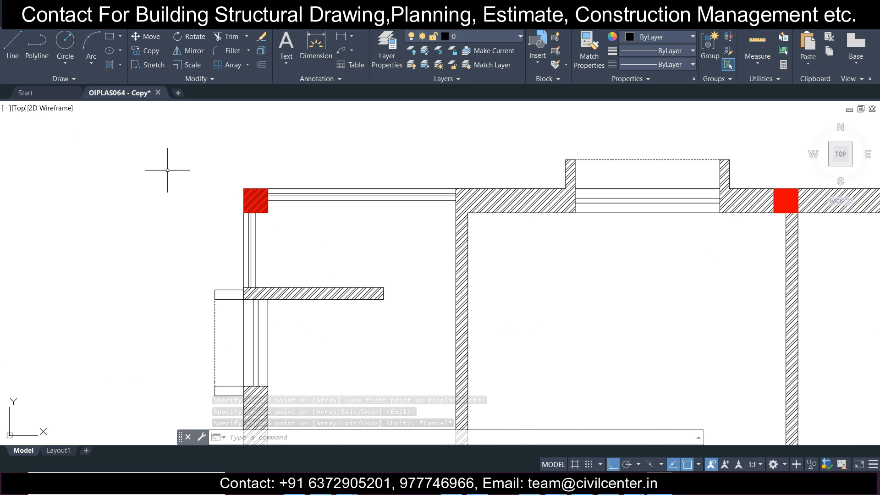
{"action": "left_click", "coordinate": [188, 163]}
{"action": "left_click", "coordinate": [316, 243]}
{"action": "scroll", "coordinate": [312, 240], "scroll_direction": "down", "scroll_amount": 2}
{"action": "middle_click_drag", "start_coordinate": [510, 239], "coordinate": [457, 235]}
{"action": "left_click", "coordinate": [409, 190]}
{"action": "left_click", "coordinate": [453, 227]}
{"action": "left_click", "coordinate": [572, 196]}
{"action": "left_click", "coordinate": [620, 226]}
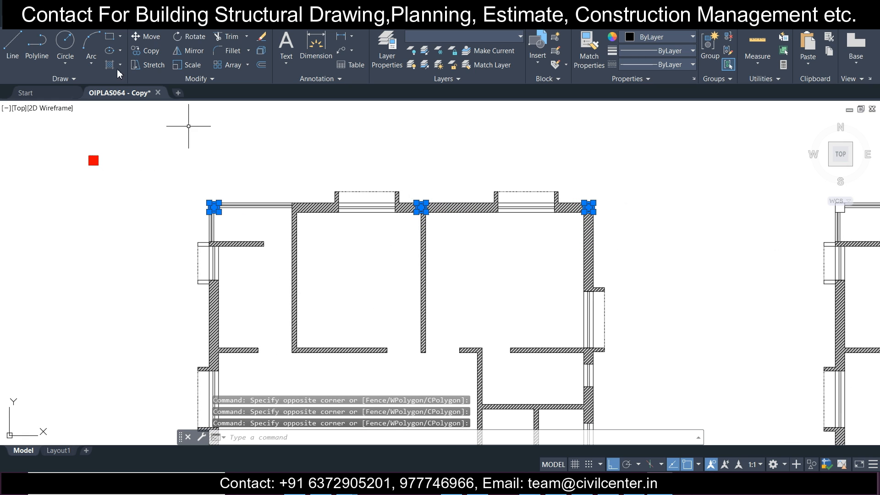
{"action": "left_click", "coordinate": [140, 49]}
{"action": "scroll", "coordinate": [213, 206], "scroll_direction": "up", "scroll_amount": 5}
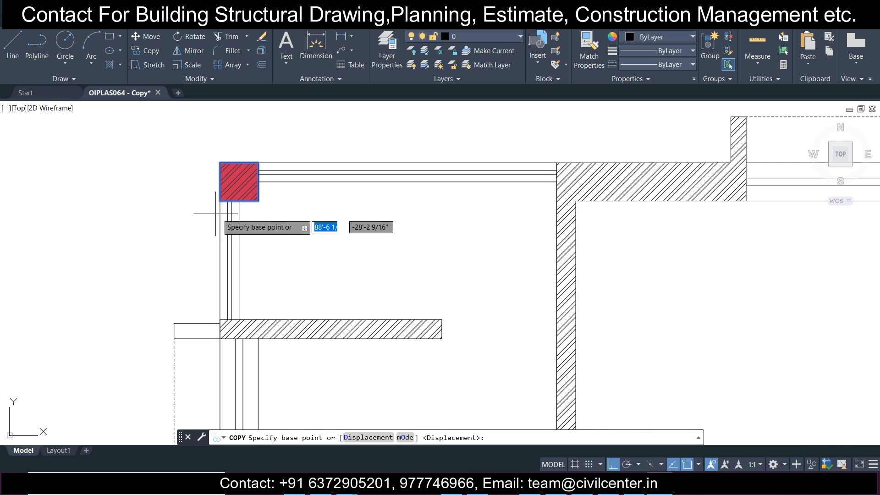
{"action": "left_click", "coordinate": [239, 182]}
{"action": "scroll", "coordinate": [242, 275], "scroll_direction": "down", "scroll_amount": 4}
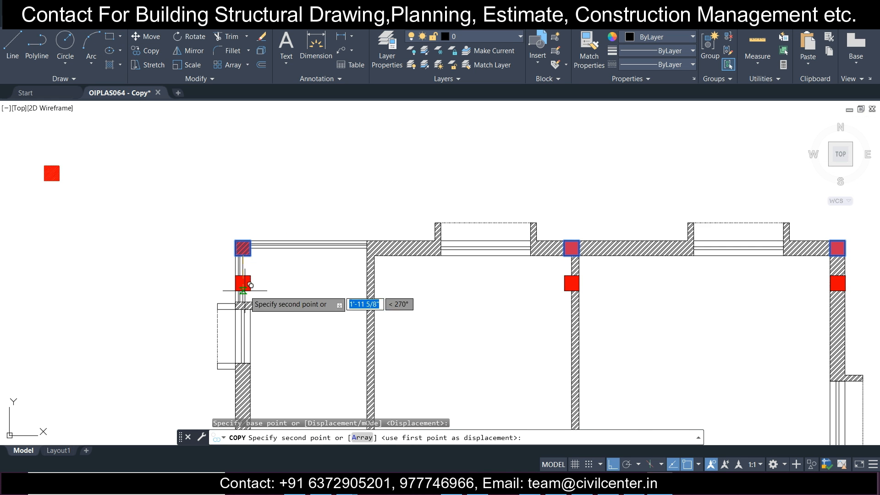
{"action": "scroll", "coordinate": [241, 257], "scroll_direction": "up", "scroll_amount": 5}
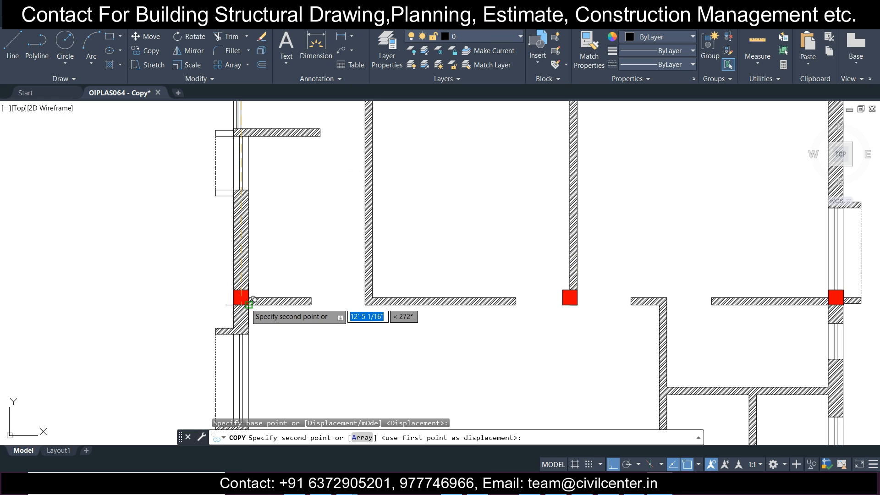
{"action": "scroll", "coordinate": [249, 303], "scroll_direction": "up", "scroll_amount": 6}
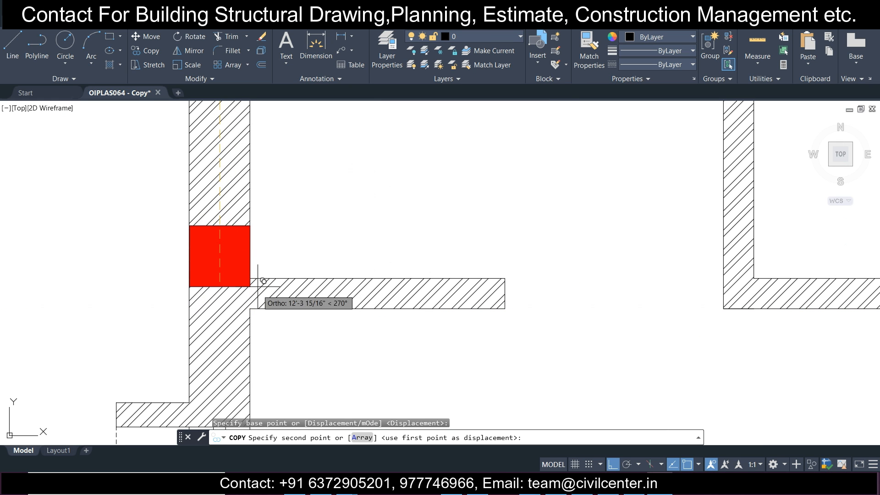
{"action": "key", "text": "Escape"}
Copy the three top-wall columns straight down so the left one aligns with the lower face of the partition meeting the left outer wall.
{"action": "scroll", "coordinate": [257, 234], "scroll_direction": "down", "scroll_amount": 8}
{"action": "middle_click_drag", "start_coordinate": [240, 103], "coordinate": [235, 177]}
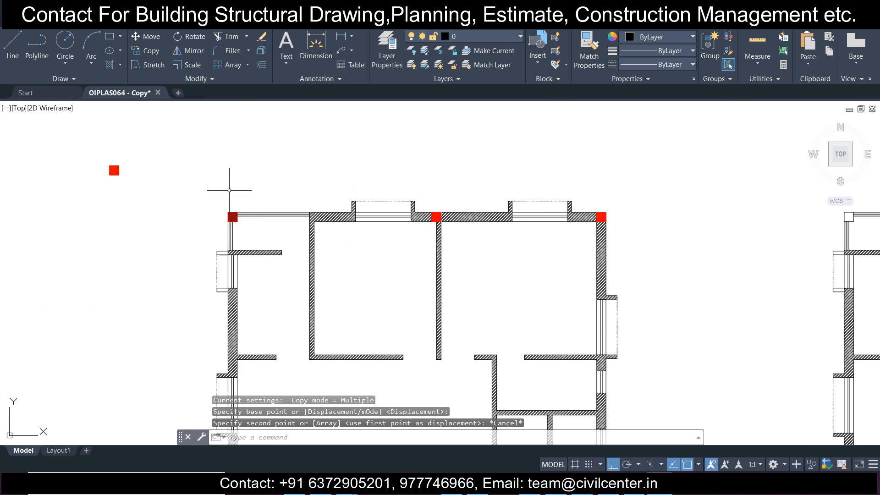
{"action": "scroll", "coordinate": [211, 196], "scroll_direction": "up", "scroll_amount": 2}
{"action": "left_click", "coordinate": [234, 232]}
{"action": "left_click", "coordinate": [247, 241]}
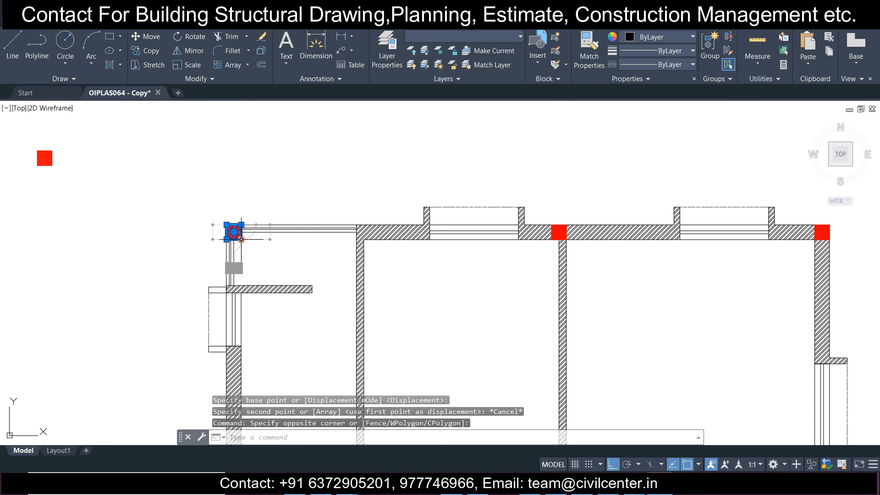
{"action": "left_click", "coordinate": [596, 263]}
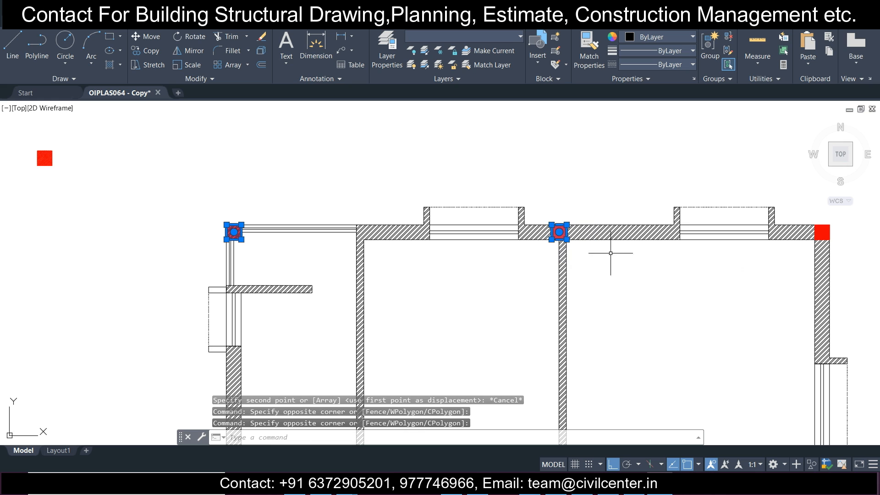
{"action": "left_click", "coordinate": [857, 275]}
{"action": "middle_click_drag", "start_coordinate": [606, 310], "coordinate": [581, 192]}
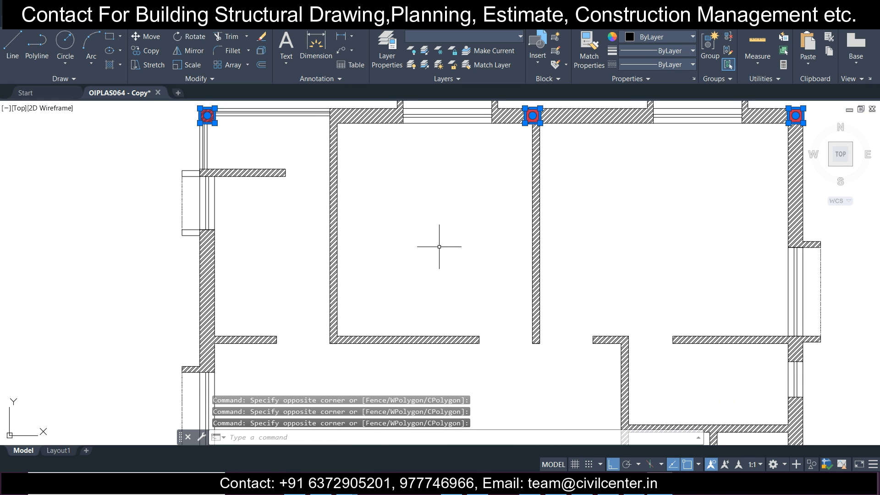
{"action": "left_click", "coordinate": [145, 50]}
{"action": "scroll", "coordinate": [201, 112], "scroll_direction": "up", "scroll_amount": 5}
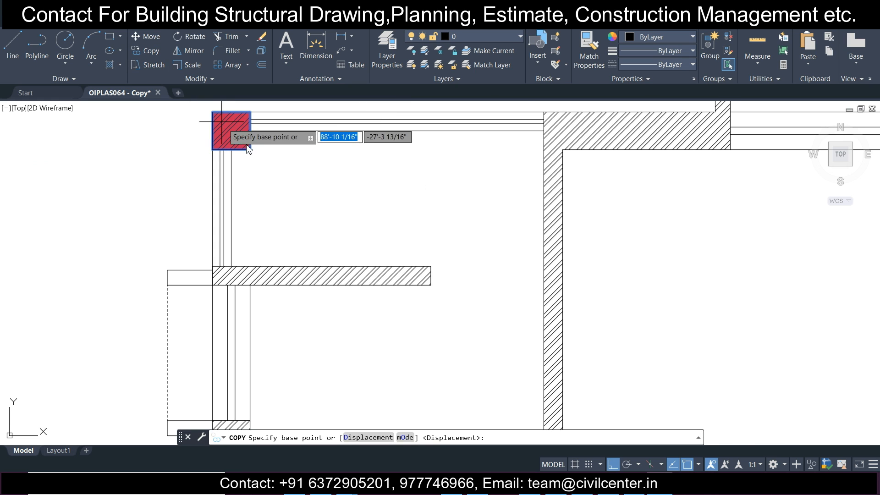
{"action": "left_click", "coordinate": [249, 149]}
{"action": "scroll", "coordinate": [250, 149], "scroll_direction": "down", "scroll_amount": 5}
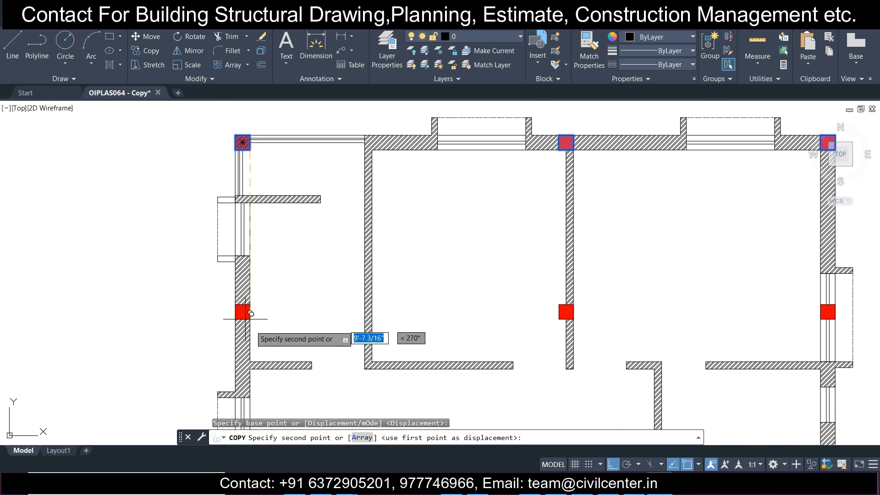
{"action": "scroll", "coordinate": [250, 357], "scroll_direction": "up", "scroll_amount": 2}
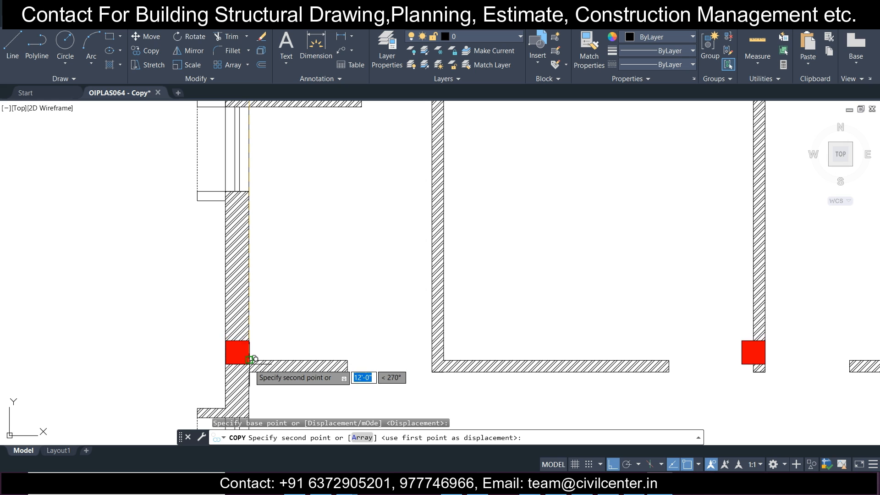
{"action": "left_click", "coordinate": [251, 369]}
{"action": "key", "text": "Escape"}
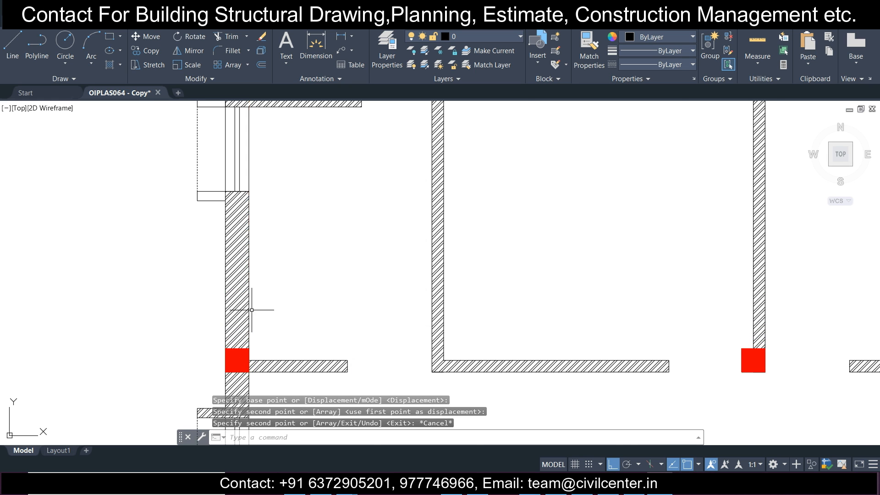
Copy the three columns of the second row straight down, aligned with the lower face of the next partition at the right outer wall.
{"action": "scroll", "coordinate": [249, 304], "scroll_direction": "down", "scroll_amount": 5}
{"action": "middle_click_drag", "start_coordinate": [360, 322], "coordinate": [350, 236]}
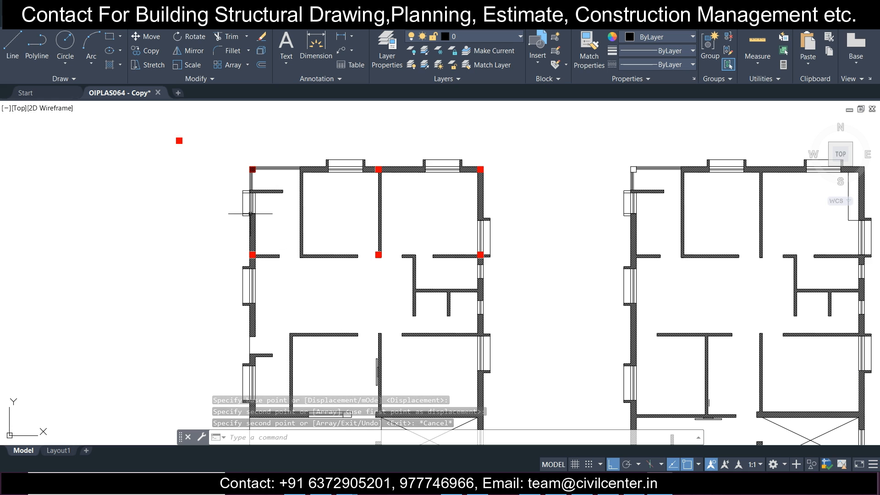
{"action": "middle_click_drag", "start_coordinate": [320, 295], "coordinate": [297, 257]}
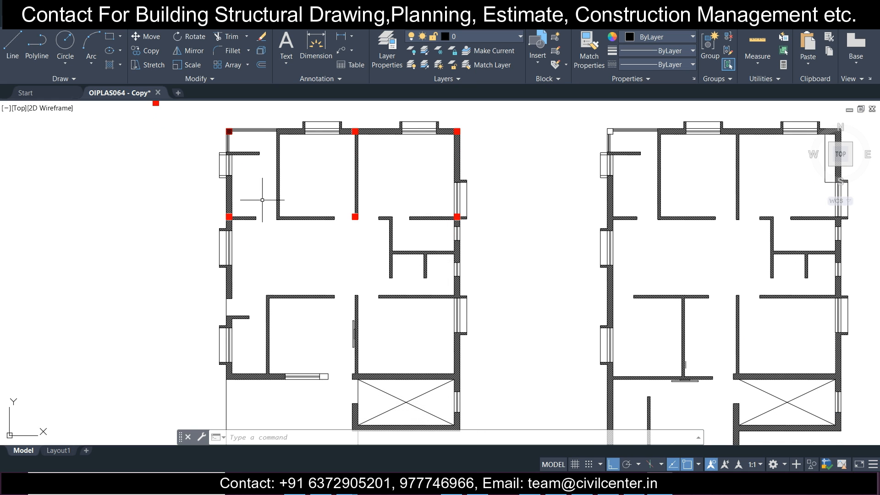
{"action": "scroll", "coordinate": [244, 218], "scroll_direction": "up", "scroll_amount": 4}
{"action": "left_click", "coordinate": [171, 197]}
{"action": "left_click", "coordinate": [242, 240]}
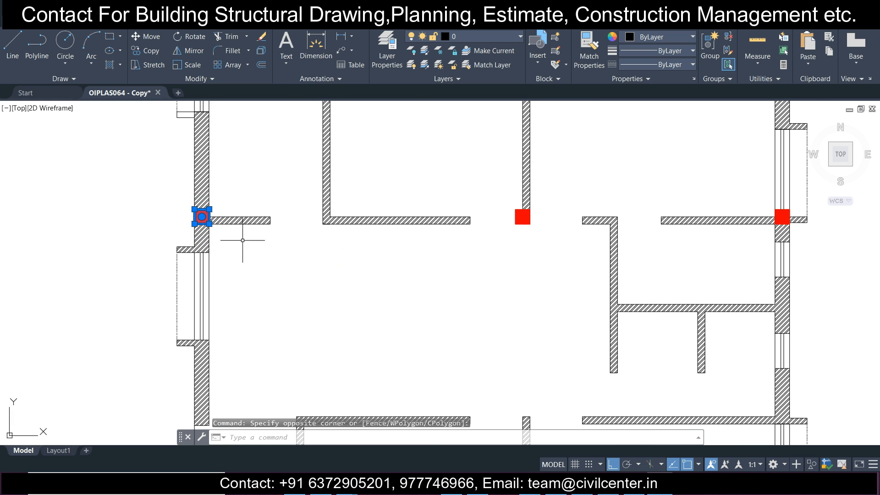
{"action": "left_click", "coordinate": [496, 192]}
{"action": "left_click", "coordinate": [566, 252]}
{"action": "middle_click_drag", "start_coordinate": [595, 252], "coordinate": [422, 243]}
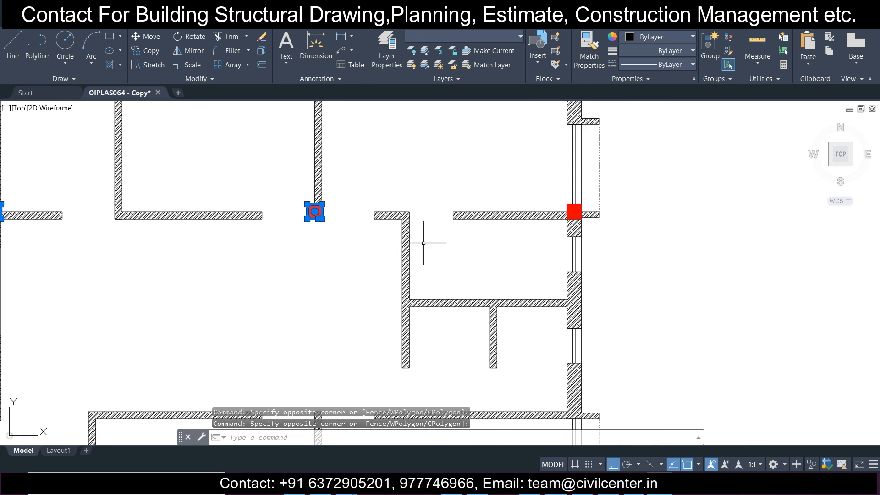
{"action": "scroll", "coordinate": [337, 208], "scroll_direction": "up", "scroll_amount": 4}
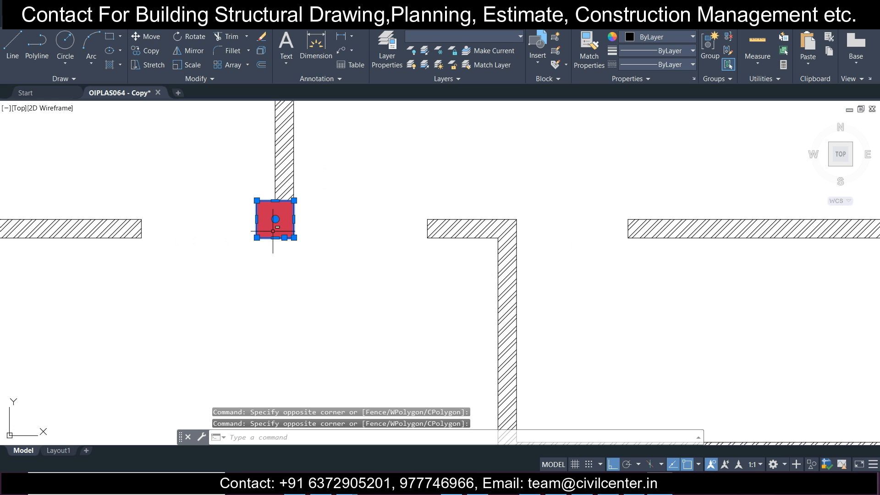
{"action": "left_click", "coordinate": [238, 225]}
{"action": "left_click", "coordinate": [342, 263]}
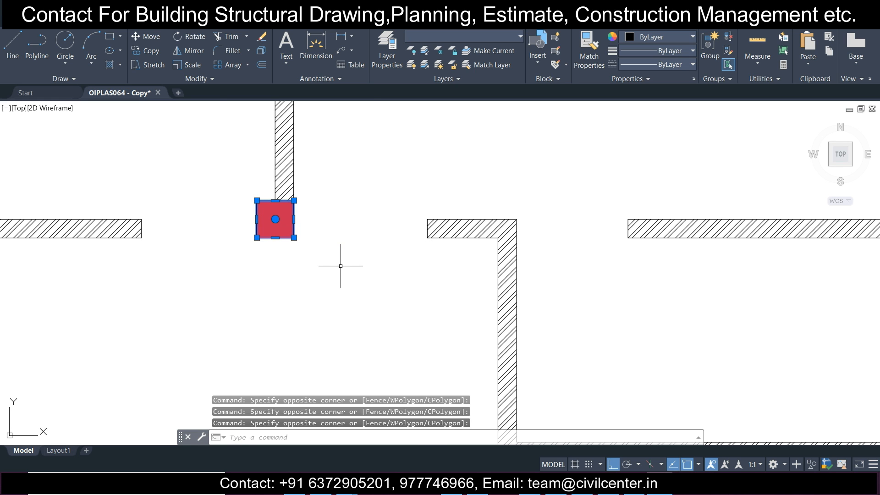
{"action": "scroll", "coordinate": [231, 263], "scroll_direction": "down", "scroll_amount": 5}
{"action": "scroll", "coordinate": [392, 243], "scroll_direction": "up", "scroll_amount": 4}
{"action": "left_click", "coordinate": [463, 278]}
{"action": "scroll", "coordinate": [450, 273], "scroll_direction": "up", "scroll_amount": 2}
{"action": "scroll", "coordinate": [451, 274], "scroll_direction": "down", "scroll_amount": 6}
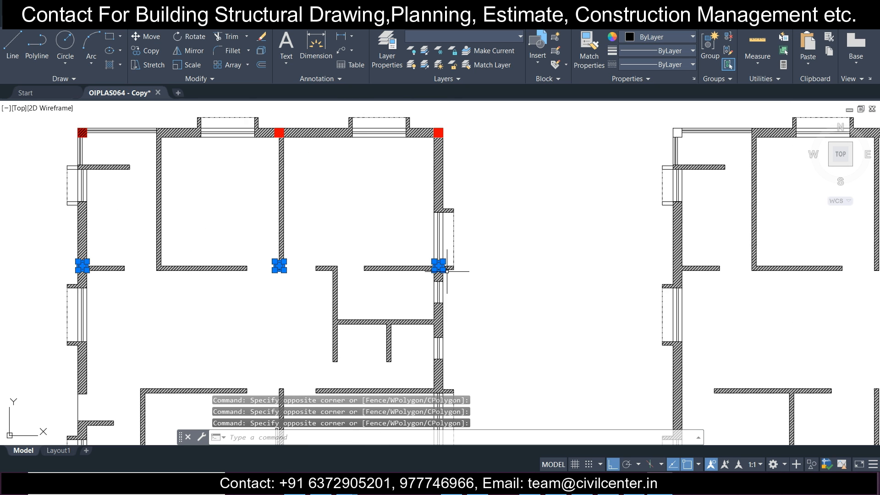
{"action": "scroll", "coordinate": [435, 243], "scroll_direction": "up", "scroll_amount": 2}
{"action": "left_click", "coordinate": [146, 50]}
{"action": "scroll", "coordinate": [449, 214], "scroll_direction": "up", "scroll_amount": 4}
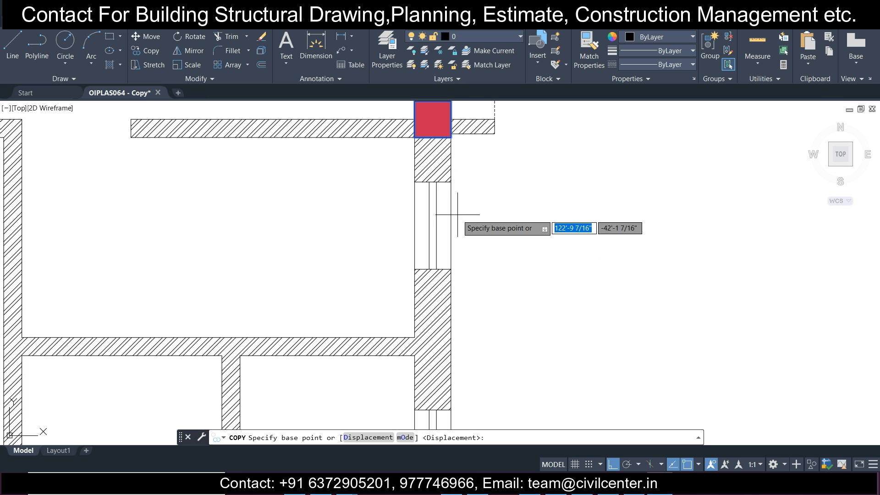
{"action": "left_click", "coordinate": [451, 137]}
{"action": "scroll", "coordinate": [440, 183], "scroll_direction": "down", "scroll_amount": 5}
{"action": "middle_click_drag", "start_coordinate": [437, 267], "coordinate": [429, 221]}
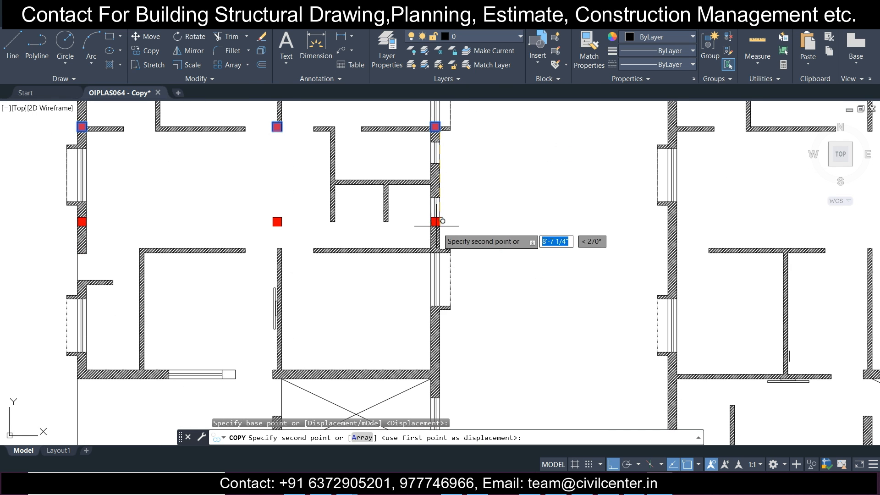
{"action": "scroll", "coordinate": [449, 252], "scroll_direction": "up", "scroll_amount": 5}
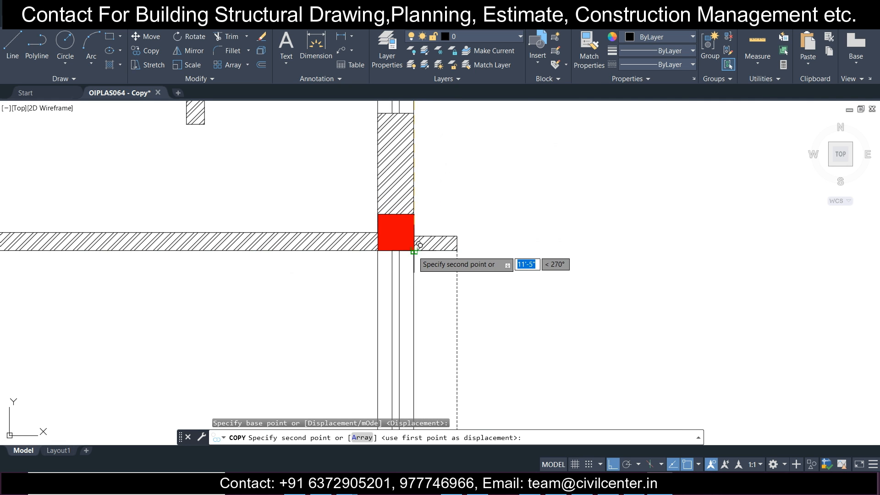
{"action": "left_click", "coordinate": [414, 251]}
Place further copies of the three columns in line with the upper and lower walls of the X-marked room and finish copying.
{"action": "scroll", "coordinate": [412, 257], "scroll_direction": "down", "scroll_amount": 5}
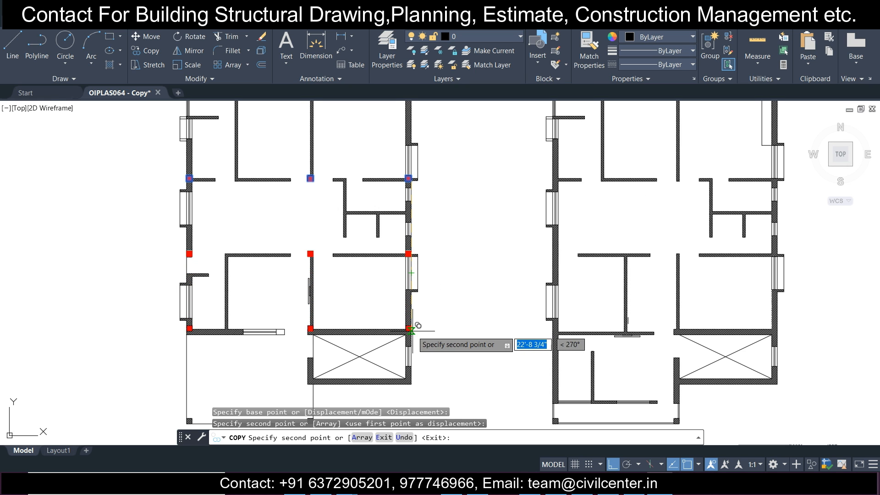
{"action": "scroll", "coordinate": [411, 329], "scroll_direction": "up", "scroll_amount": 5}
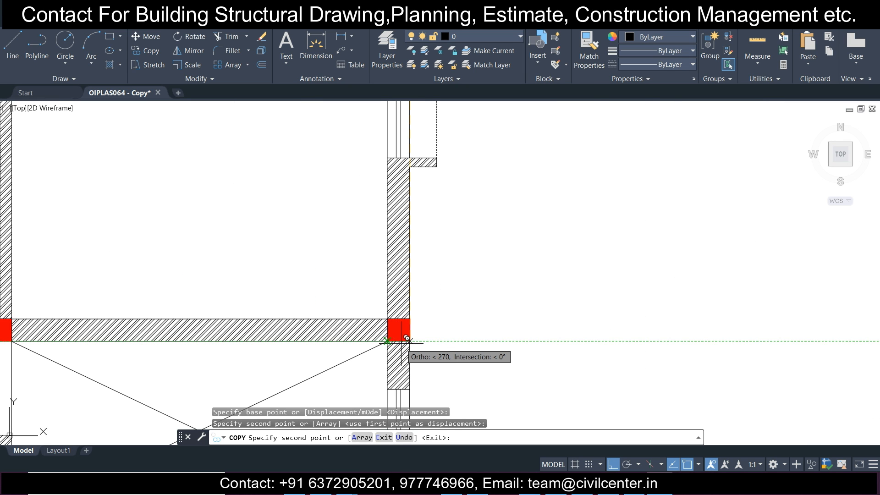
{"action": "left_click", "coordinate": [407, 338]}
{"action": "scroll", "coordinate": [407, 340], "scroll_direction": "down", "scroll_amount": 5}
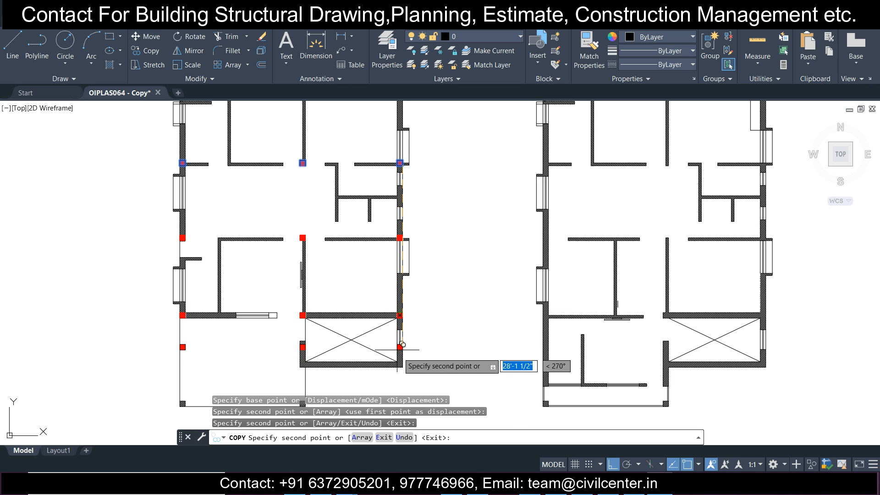
{"action": "scroll", "coordinate": [389, 353], "scroll_direction": "up", "scroll_amount": 4}
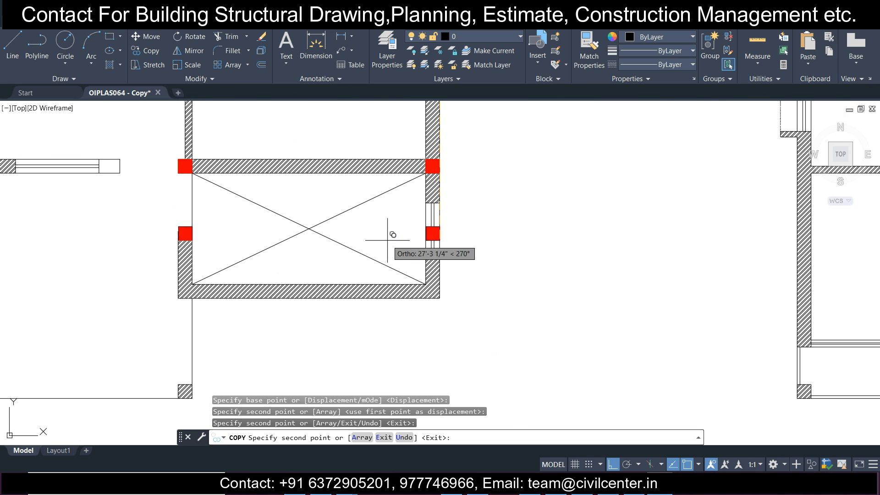
{"action": "left_click", "coordinate": [439, 298]}
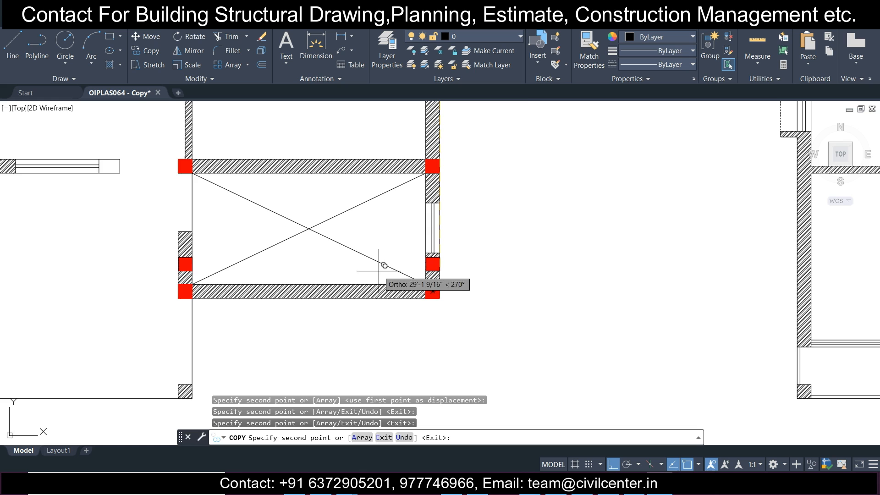
{"action": "key", "text": "Escape"}
Move the stray column on the open front area's left edge straight down onto that area's lower-left corner.
{"action": "scroll", "coordinate": [350, 276], "scroll_direction": "down", "scroll_amount": 4}
{"action": "middle_click_drag", "start_coordinate": [195, 283], "coordinate": [250, 274]}
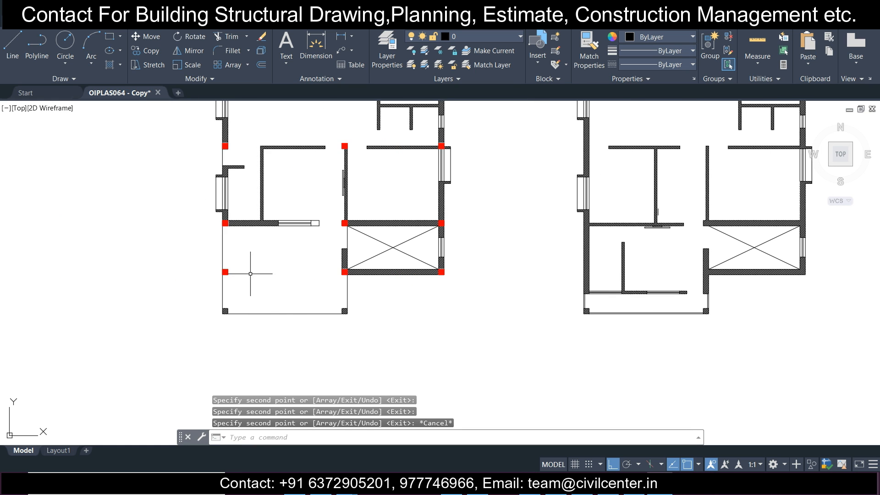
{"action": "scroll", "coordinate": [204, 282], "scroll_direction": "up", "scroll_amount": 4}
{"action": "left_click", "coordinate": [242, 239]}
{"action": "left_click", "coordinate": [279, 275]}
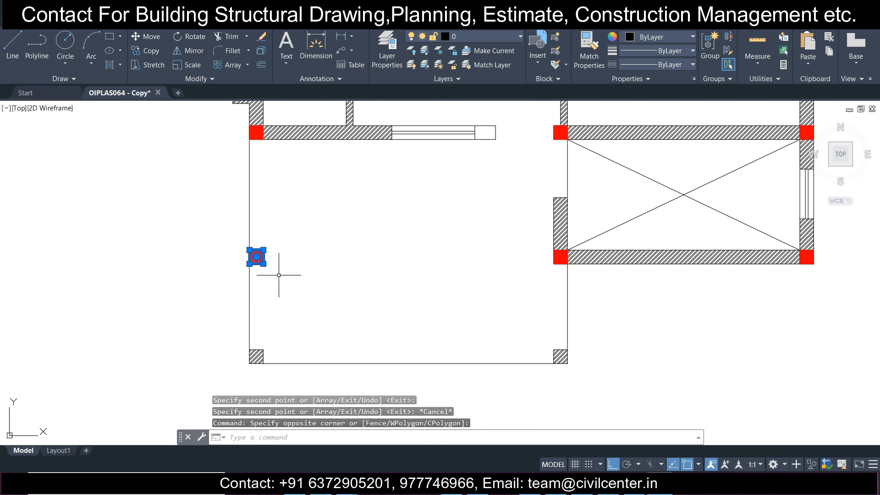
{"action": "left_click", "coordinate": [147, 40]}
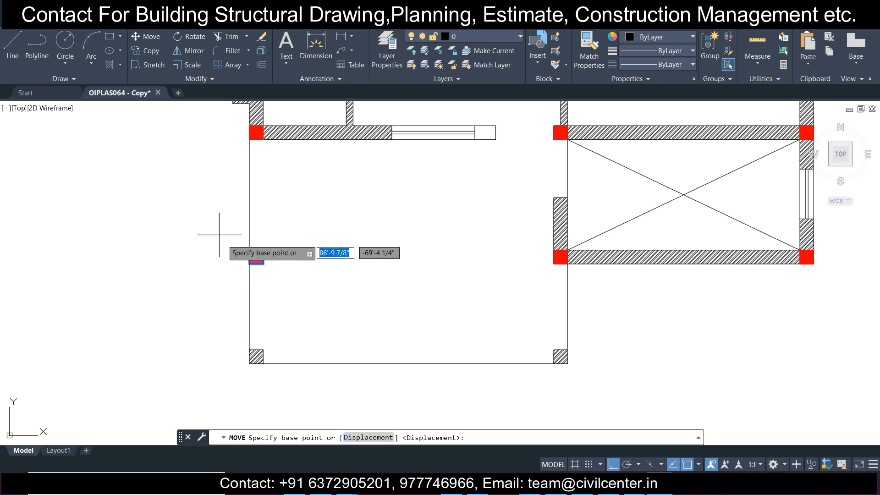
{"action": "left_click", "coordinate": [267, 264]}
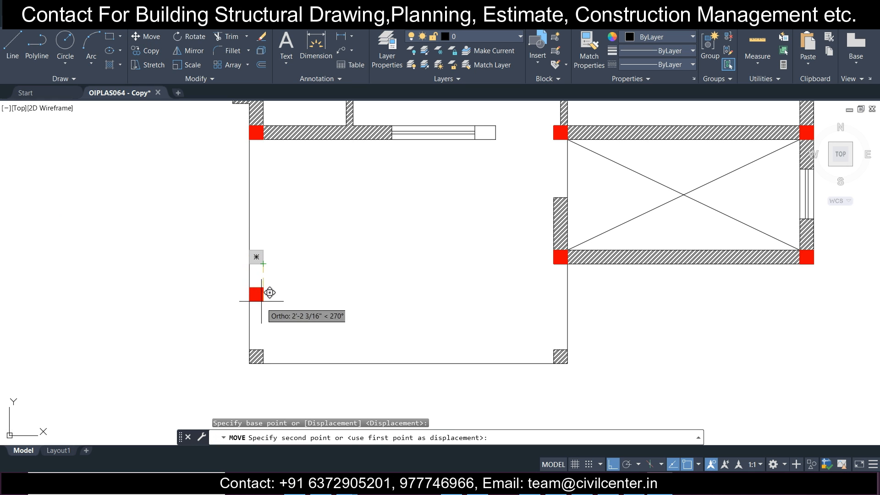
{"action": "key", "text": "Escape"}
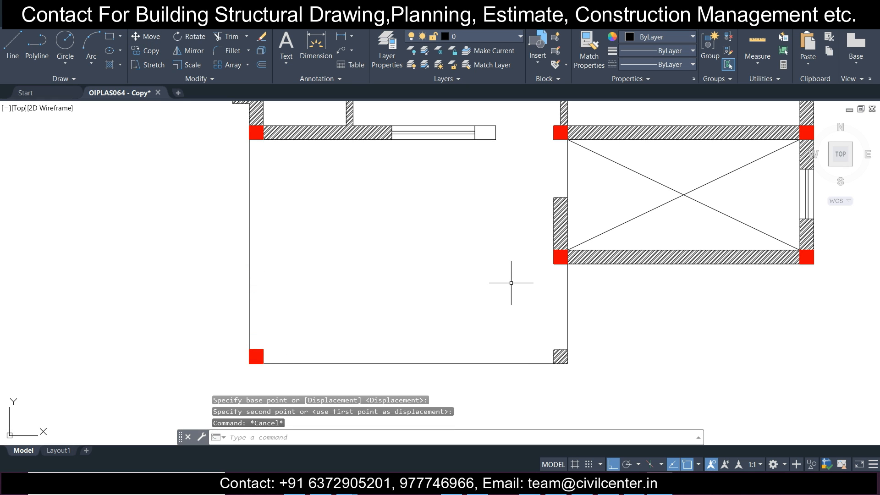
Copy the column at the X-marked room's lower-left corner straight down onto the open front area's lower-right corner.
{"action": "middle_click_drag", "start_coordinate": [513, 281], "coordinate": [379, 245]}
{"action": "scroll", "coordinate": [437, 248], "scroll_direction": "up", "scroll_amount": 4}
{"action": "left_click", "coordinate": [419, 157]}
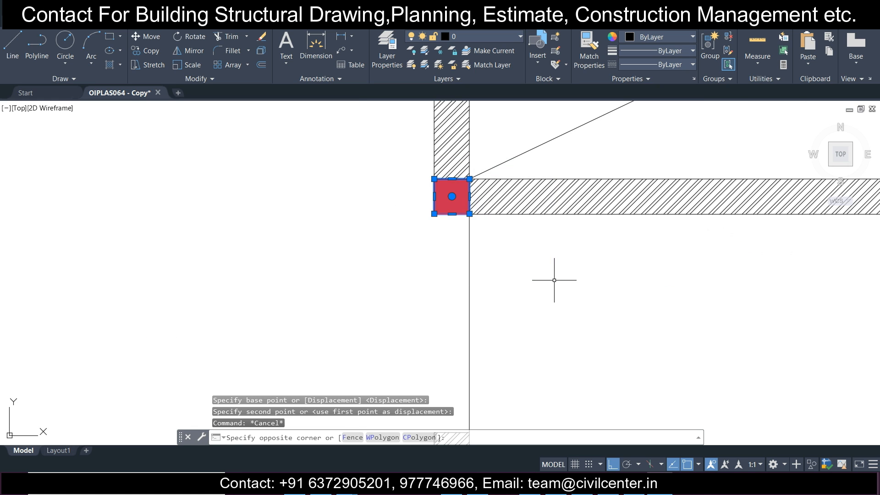
{"action": "left_click", "coordinate": [556, 281]}
{"action": "scroll", "coordinate": [530, 252], "scroll_direction": "down", "scroll_amount": 3}
{"action": "middle_click_drag", "start_coordinate": [531, 252], "coordinate": [401, 249]}
{"action": "left_click", "coordinate": [146, 52]}
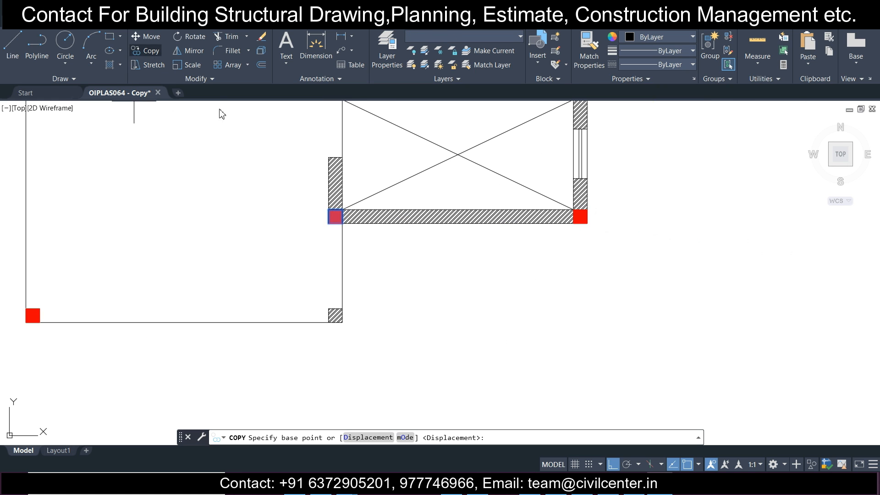
{"action": "left_click", "coordinate": [344, 225]}
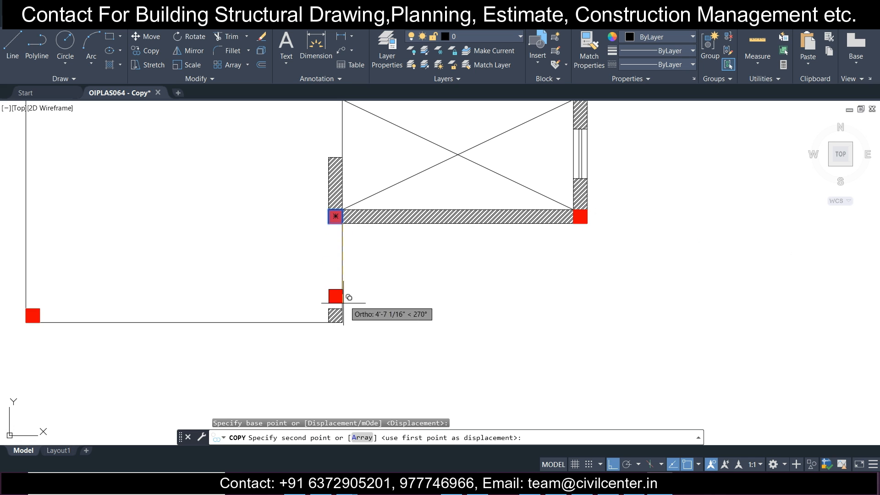
{"action": "left_click", "coordinate": [339, 316]}
{"action": "key", "text": "Escape"}
Delete the spare column lying outside the left-hand plan, beyond its upper-left corner.
{"action": "scroll", "coordinate": [337, 307], "scroll_direction": "down", "scroll_amount": 8}
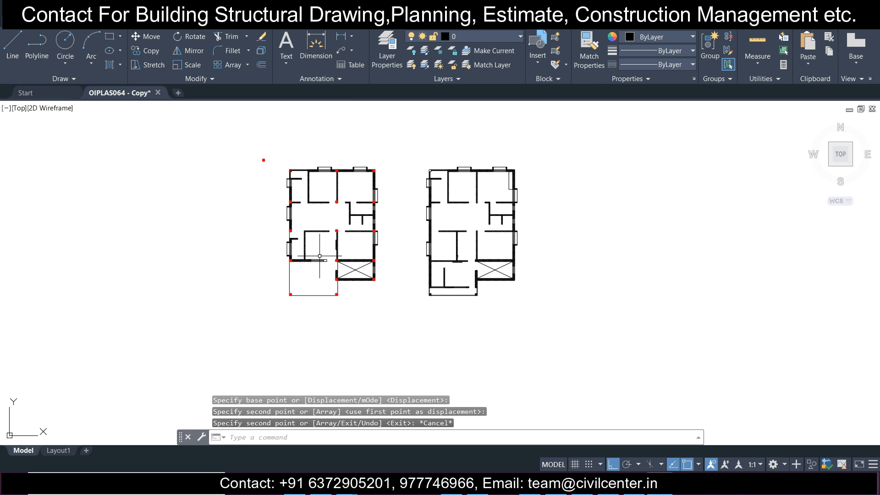
{"action": "scroll", "coordinate": [319, 256], "scroll_direction": "up", "scroll_amount": 2}
{"action": "scroll", "coordinate": [262, 153], "scroll_direction": "up", "scroll_amount": 2}
{"action": "scroll", "coordinate": [257, 148], "scroll_direction": "down", "scroll_amount": 2}
{"action": "scroll", "coordinate": [316, 186], "scroll_direction": "up", "scroll_amount": 2}
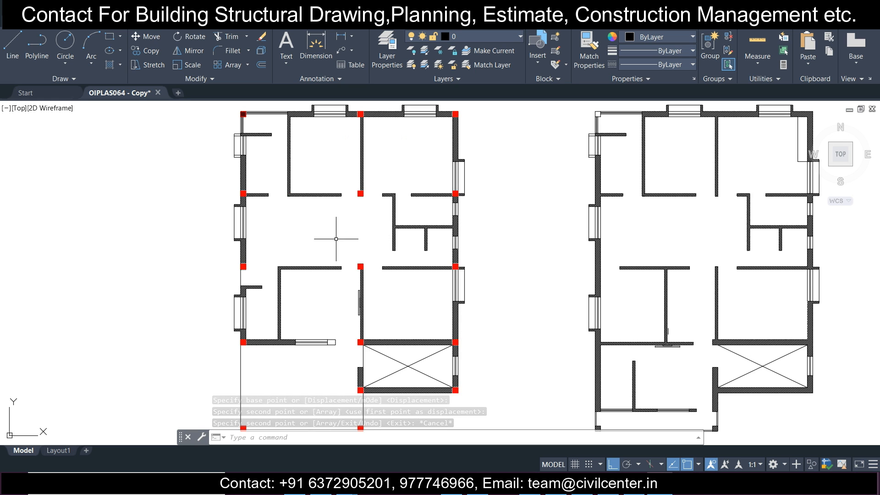
{"action": "scroll", "coordinate": [379, 232], "scroll_direction": "down", "scroll_amount": 2}
{"action": "middle_click_drag", "start_coordinate": [471, 230], "coordinate": [463, 228]}
{"action": "left_click", "coordinate": [218, 119]}
{"action": "left_click", "coordinate": [251, 150]}
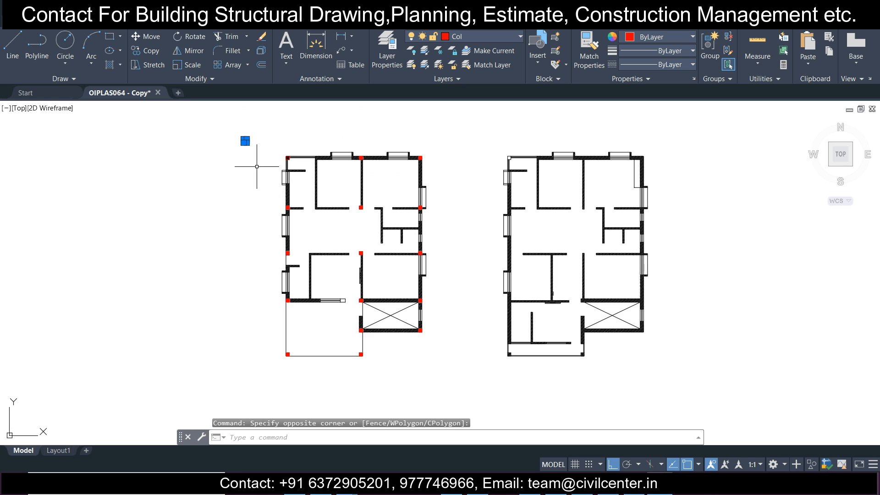
{"action": "key", "text": "Delete"}
{"action": "scroll", "coordinate": [293, 139], "scroll_direction": "up", "scroll_amount": 4}
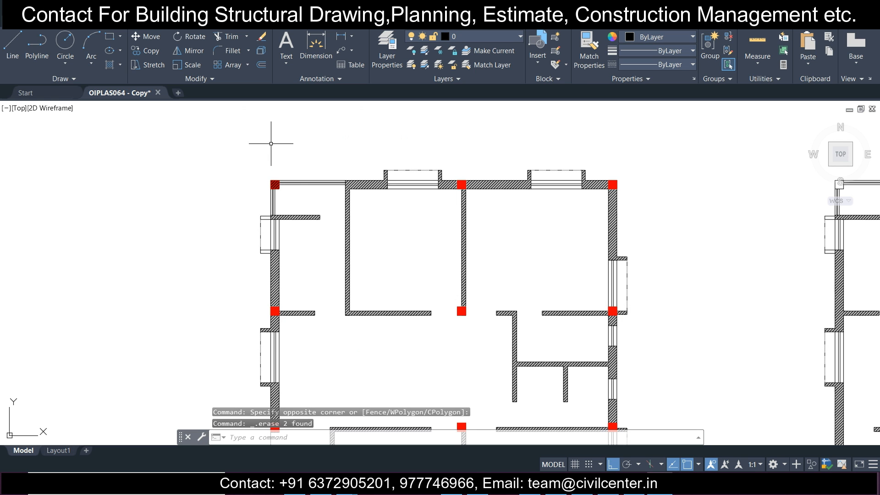
{"action": "scroll", "coordinate": [271, 143], "scroll_direction": "down", "scroll_amount": 3}
{"action": "scroll", "coordinate": [271, 143], "scroll_direction": "up", "scroll_amount": 5}
{"action": "left_click", "coordinate": [333, 267]}
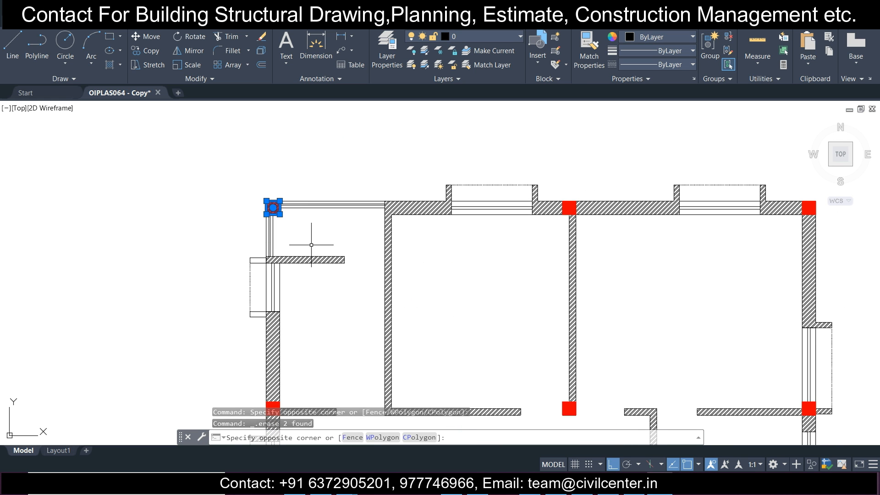
{"action": "right_click", "coordinate": [235, 196]}
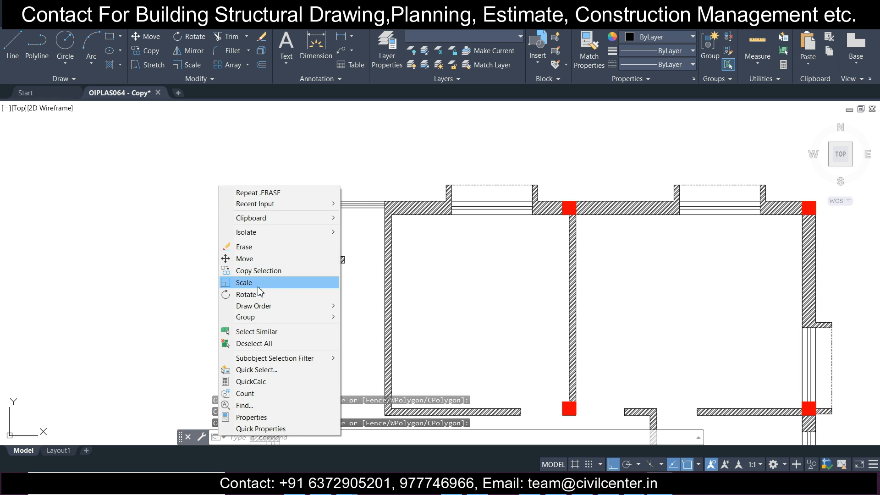
{"action": "left_click", "coordinate": [270, 332]}
{"action": "scroll", "coordinate": [197, 251], "scroll_direction": "down", "scroll_amount": 2}
{"action": "scroll", "coordinate": [230, 250], "scroll_direction": "up", "scroll_amount": 5}
{"action": "key", "text": "Escape"}
Assign the column at the left-hand plan's upper-left corner to the Col layer and clear the selection.
{"action": "middle_click_drag", "start_coordinate": [305, 163], "coordinate": [291, 206]}
{"action": "left_click", "coordinate": [250, 149]}
{"action": "left_click", "coordinate": [355, 246]}
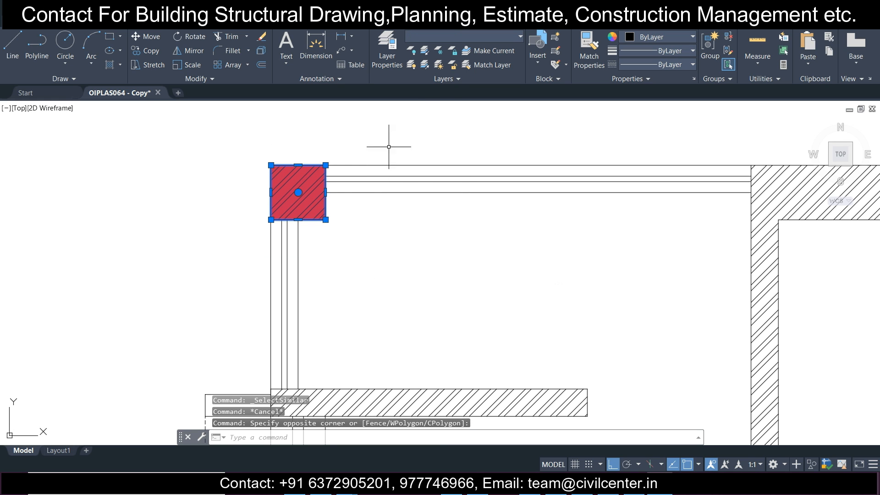
{"action": "left_click", "coordinate": [477, 34]}
{"action": "left_click", "coordinate": [471, 120]}
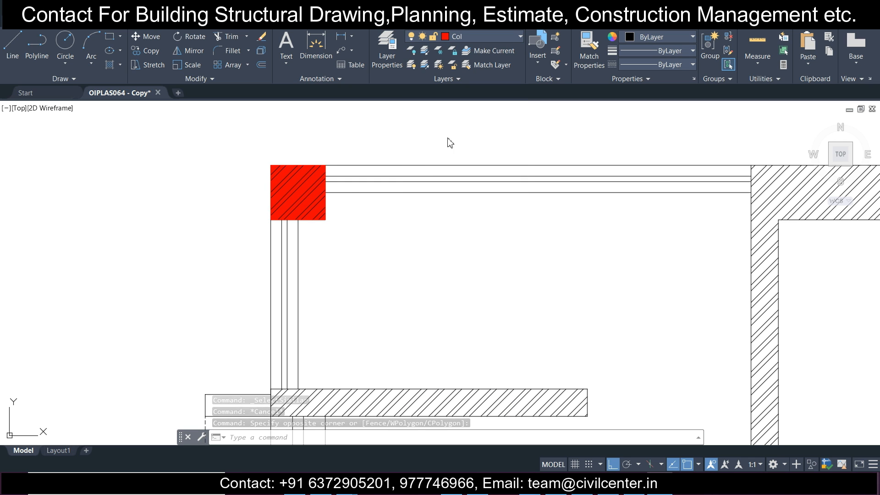
{"action": "scroll", "coordinate": [330, 197], "scroll_direction": "down", "scroll_amount": 6}
{"action": "key", "text": "Escape"}
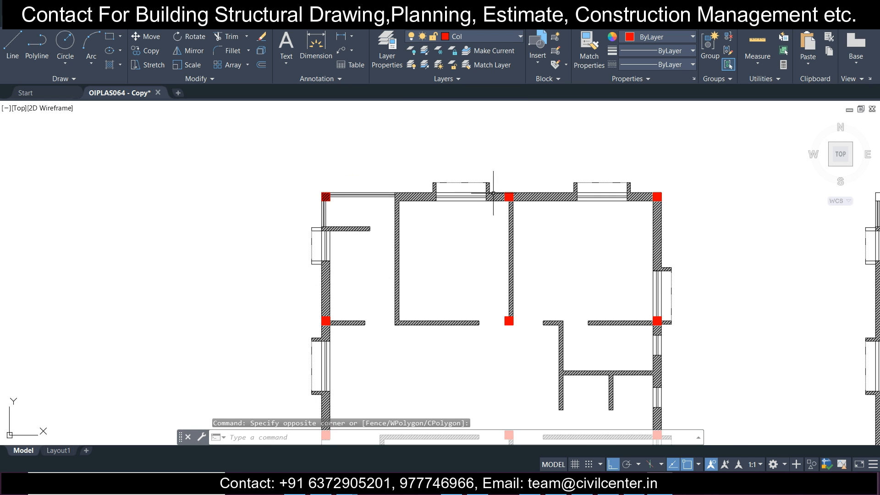
Select every column of the left-hand plan with Select Similar, starting from the upper-left corner column.
{"action": "left_click", "coordinate": [188, 173]}
{"action": "left_click", "coordinate": [239, 214]}
{"action": "scroll", "coordinate": [209, 200], "scroll_direction": "up", "scroll_amount": 8}
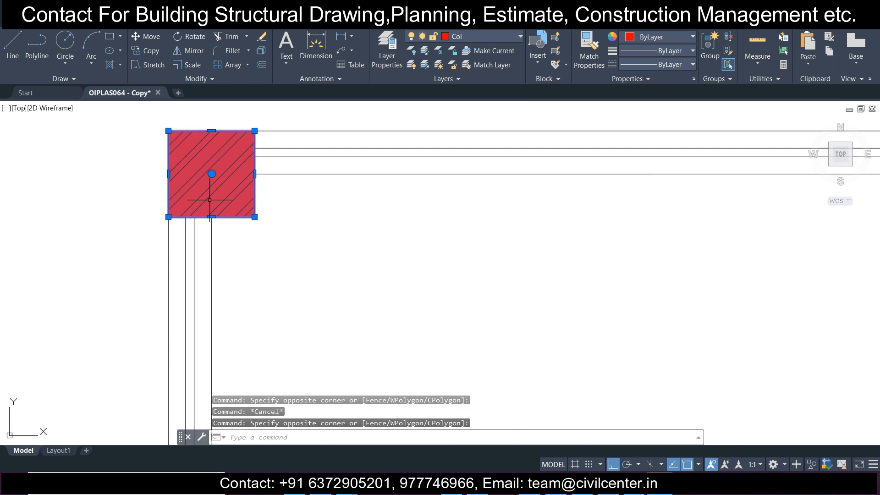
{"action": "right_click", "coordinate": [242, 215]}
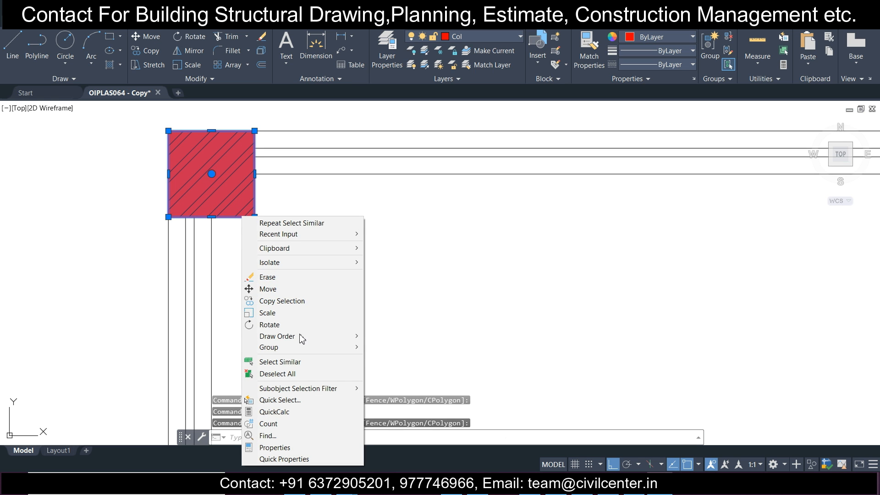
{"action": "left_click", "coordinate": [300, 362]}
{"action": "scroll", "coordinate": [275, 231], "scroll_direction": "down", "scroll_amount": 7}
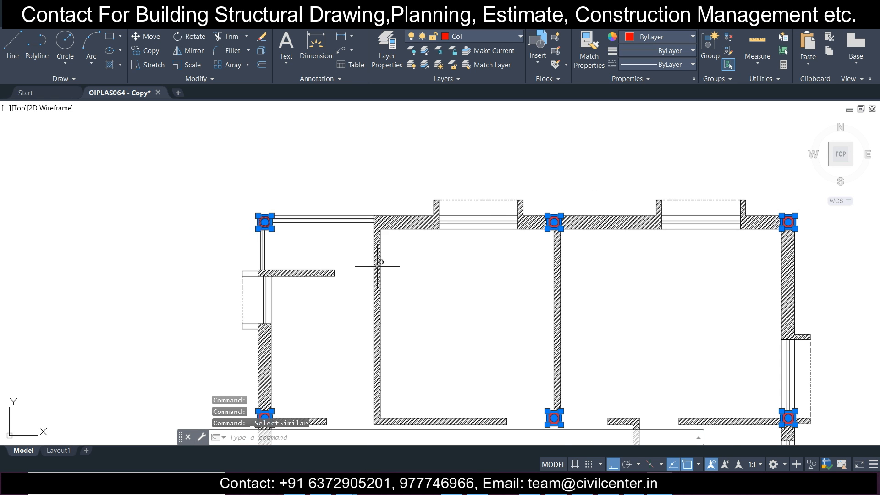
Copy all selected columns onto the right-hand plan, matching the outer corner of its upper-left wall corner.
{"action": "scroll", "coordinate": [289, 173], "scroll_direction": "down", "scroll_amount": 4}
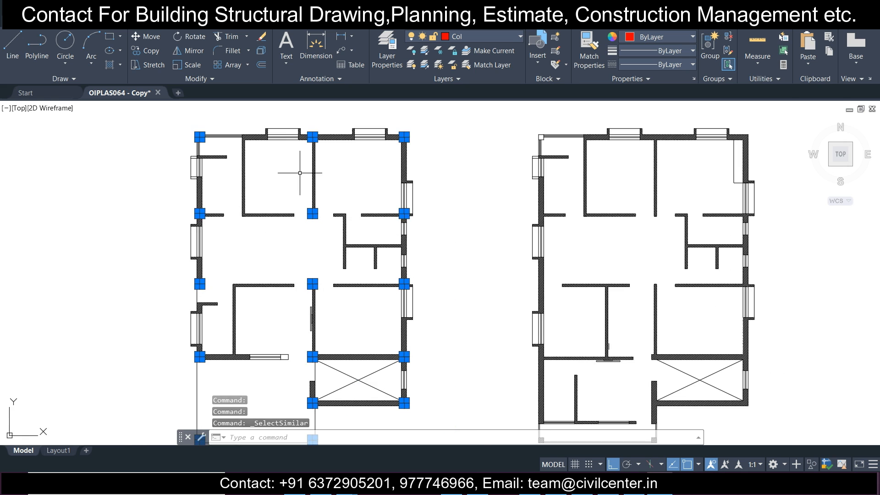
{"action": "scroll", "coordinate": [300, 173], "scroll_direction": "up", "scroll_amount": 2}
{"action": "left_click", "coordinate": [150, 59]}
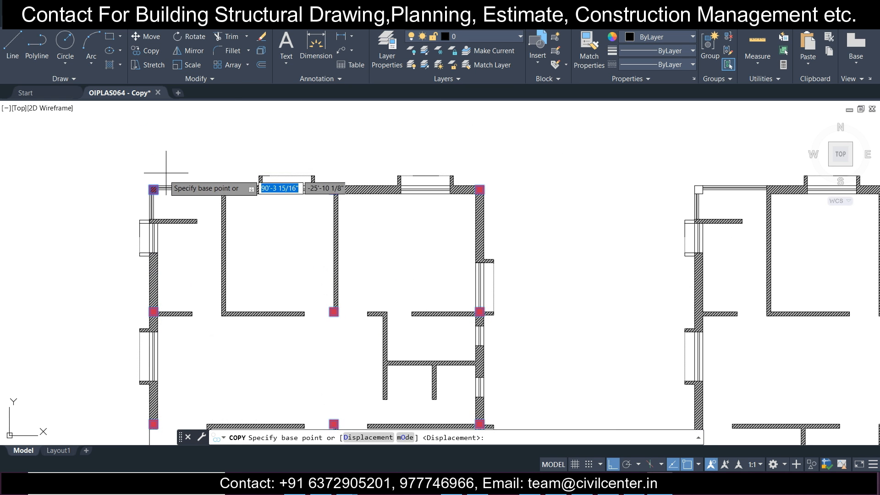
{"action": "scroll", "coordinate": [162, 175], "scroll_direction": "up", "scroll_amount": 4}
{"action": "scroll", "coordinate": [151, 185], "scroll_direction": "up", "scroll_amount": 3}
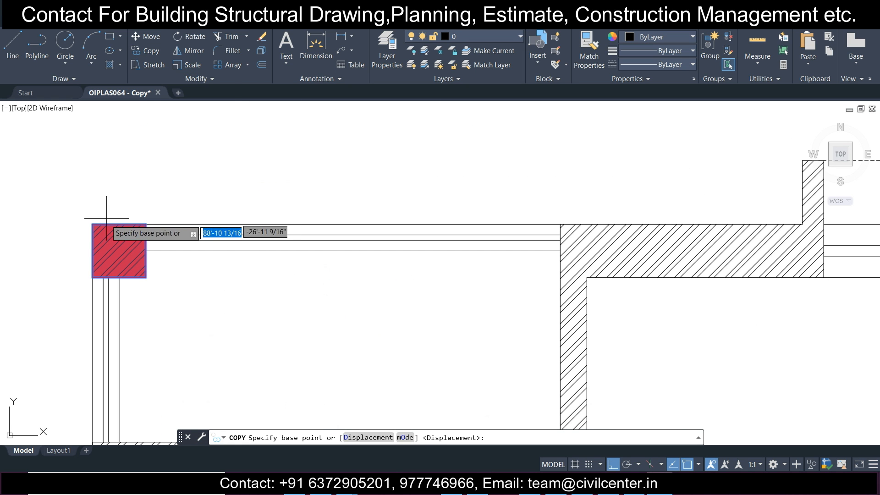
{"action": "left_click", "coordinate": [92, 224]}
{"action": "scroll", "coordinate": [275, 220], "scroll_direction": "down", "scroll_amount": 4}
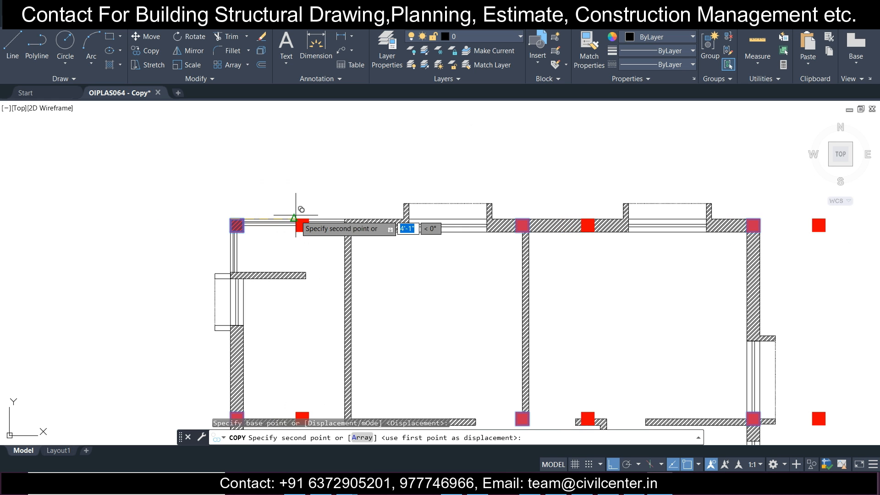
{"action": "scroll", "coordinate": [293, 204], "scroll_direction": "down", "scroll_amount": 3}
{"action": "scroll", "coordinate": [415, 227], "scroll_direction": "up", "scroll_amount": 6}
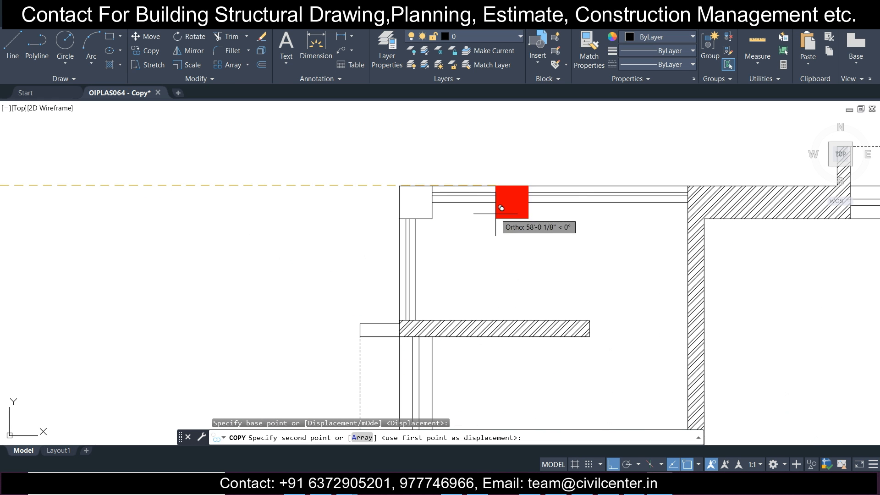
{"action": "left_click", "coordinate": [400, 185]}
{"action": "key", "text": "Escape"}
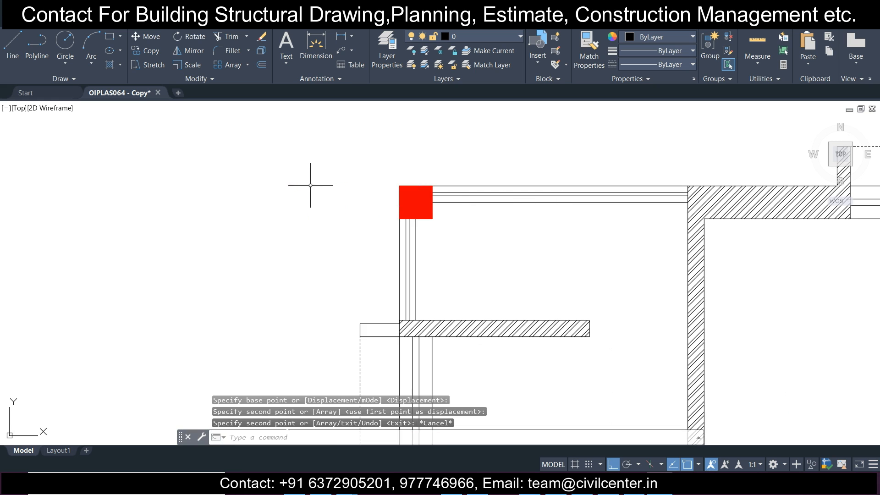
Move the whole right-hand plan with its columns farther to the right to widen the gap between the two plans.
{"action": "scroll", "coordinate": [309, 186], "scroll_direction": "down", "scroll_amount": 7}
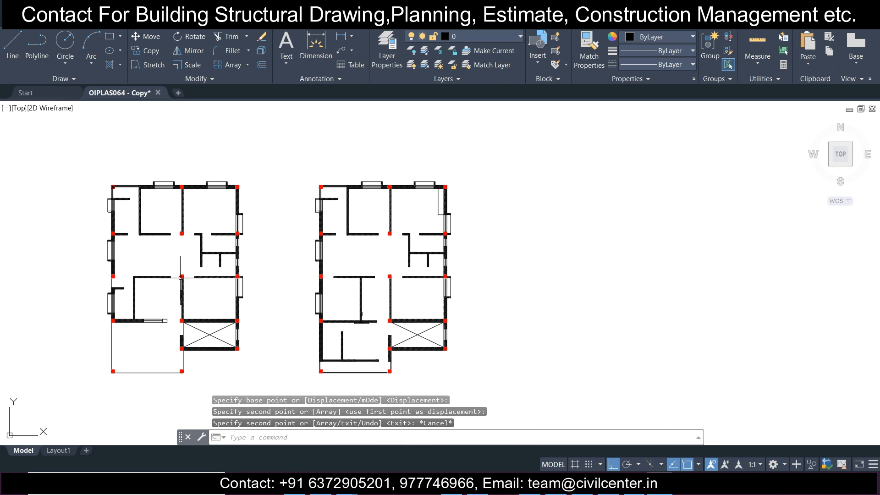
{"action": "middle_click_drag", "start_coordinate": [195, 299], "coordinate": [213, 273]}
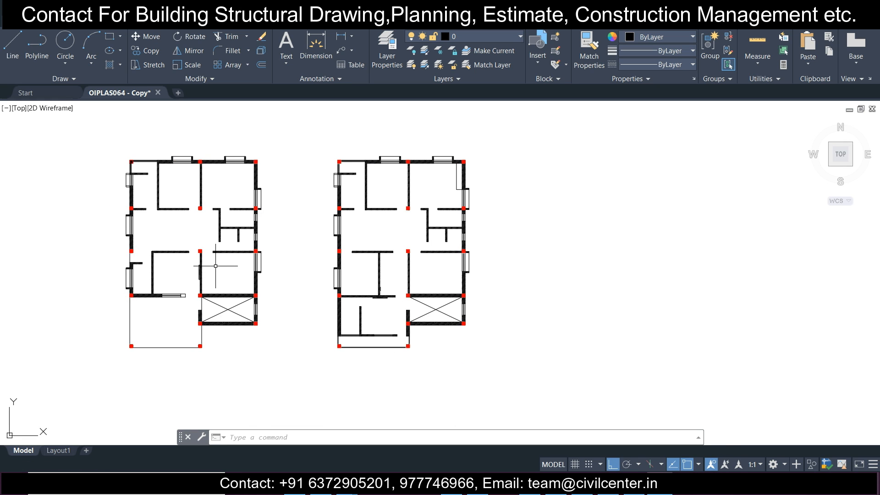
{"action": "middle_click_drag", "start_coordinate": [215, 266], "coordinate": [243, 268]}
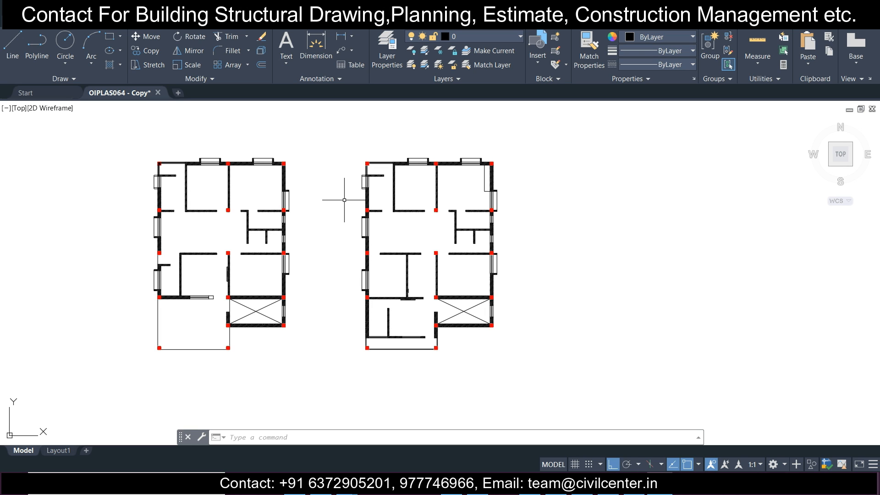
{"action": "left_click", "coordinate": [349, 157]}
{"action": "left_click", "coordinate": [585, 392]}
{"action": "left_click", "coordinate": [140, 32]}
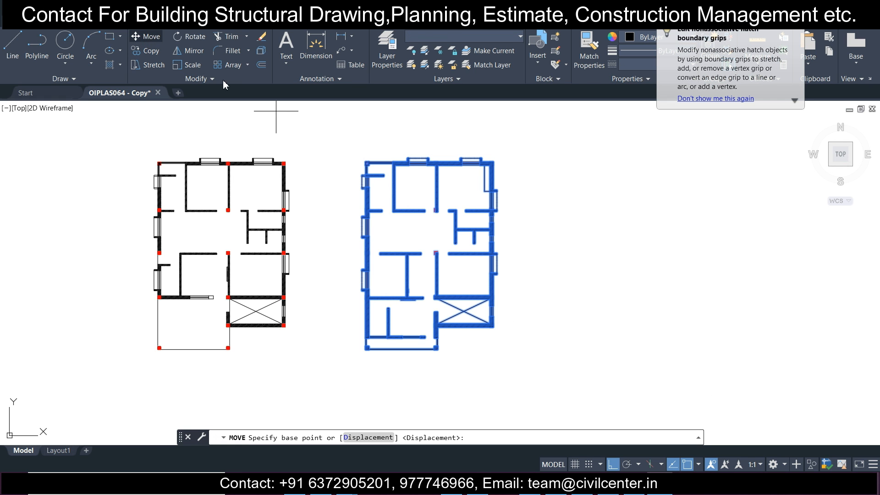
{"action": "left_click", "coordinate": [348, 134]}
{"action": "left_click", "coordinate": [403, 136]}
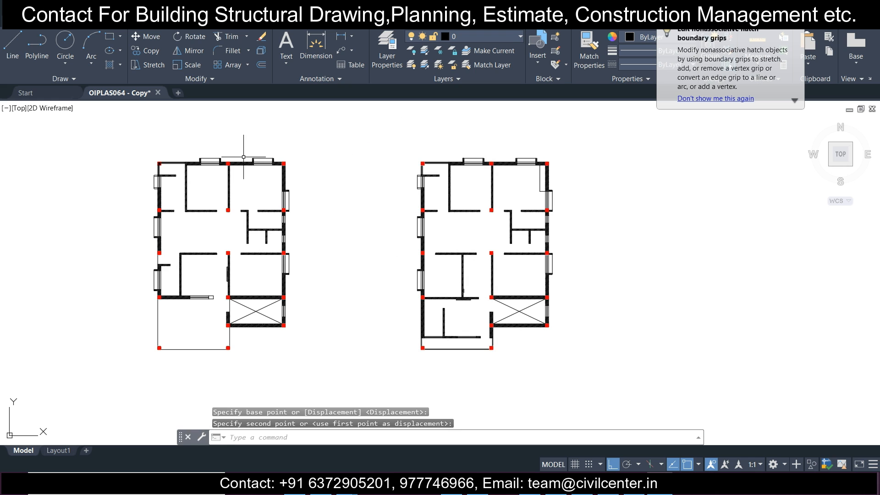
{"action": "scroll", "coordinate": [220, 171], "scroll_direction": "up", "scroll_amount": 2}
{"action": "scroll", "coordinate": [231, 185], "scroll_direction": "down", "scroll_amount": 2}
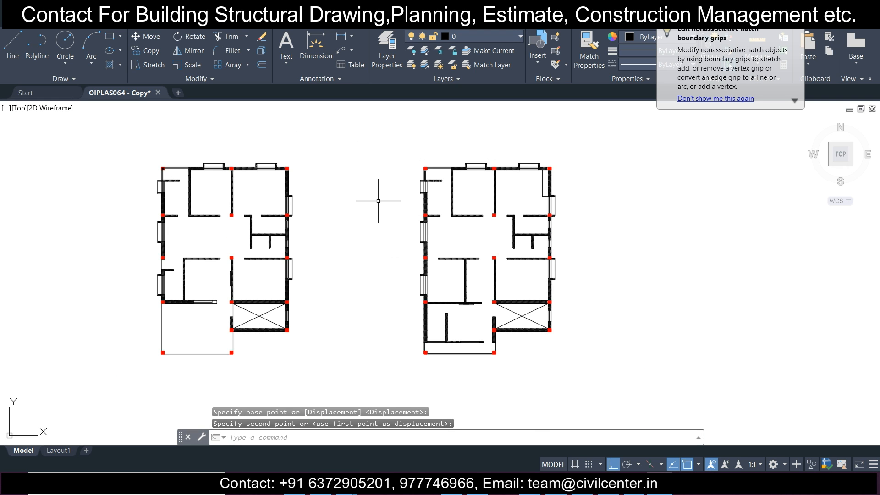
{"action": "middle_click_drag", "start_coordinate": [261, 192], "coordinate": [279, 185]}
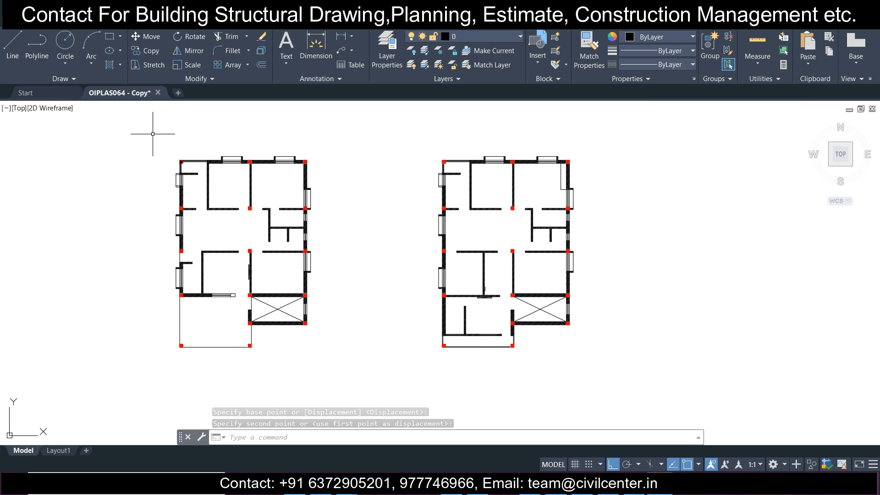
{"action": "middle_click_drag", "start_coordinate": [576, 269], "coordinate": [506, 266]}
{"action": "middle_click_drag", "start_coordinate": [565, 240], "coordinate": [553, 244]}
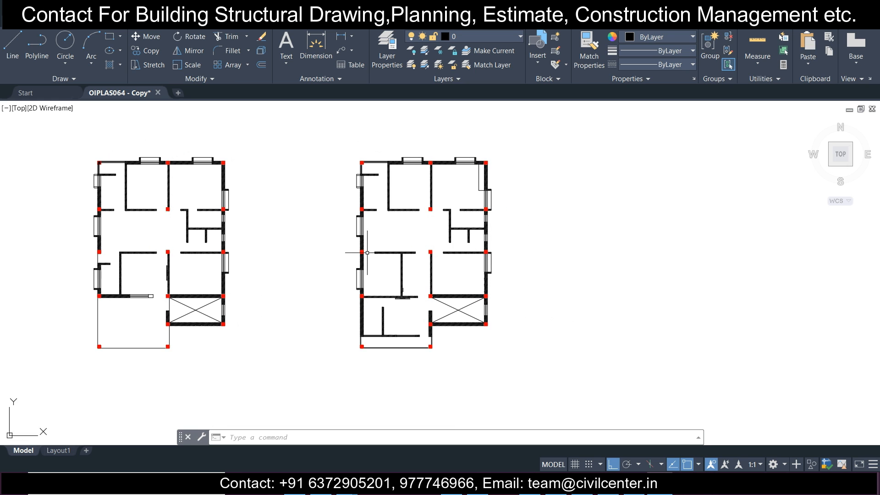
{"action": "middle_click_drag", "start_coordinate": [317, 270], "coordinate": [395, 268]}
{"action": "scroll", "coordinate": [169, 144], "scroll_direction": "up", "scroll_amount": 4}
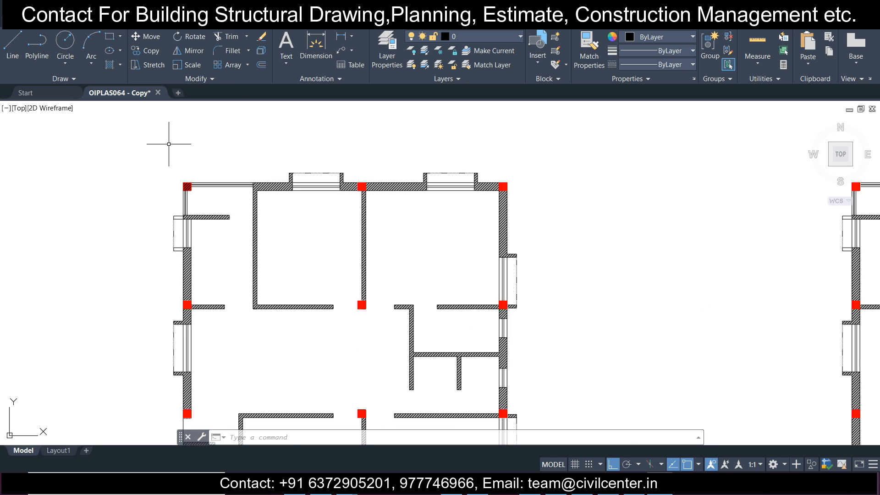
Create a new layer named CL with the colour blue.
{"action": "left_click", "coordinate": [383, 46]}
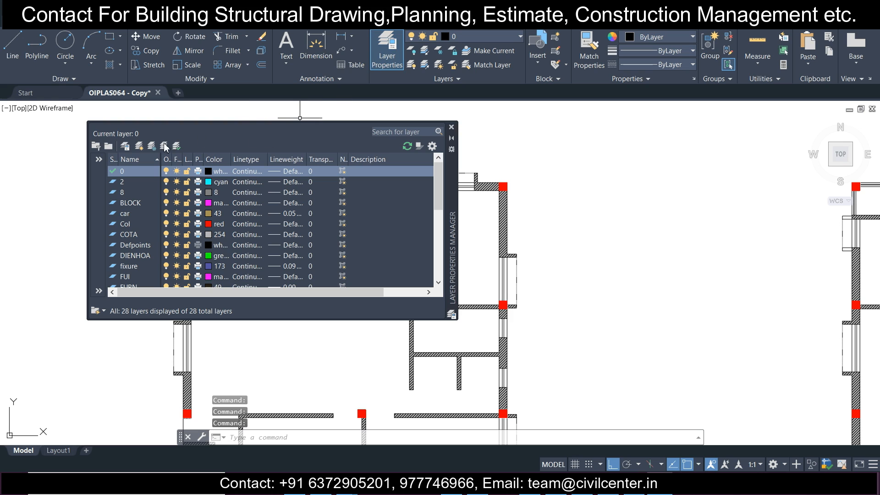
{"action": "left_click", "coordinate": [139, 146]}
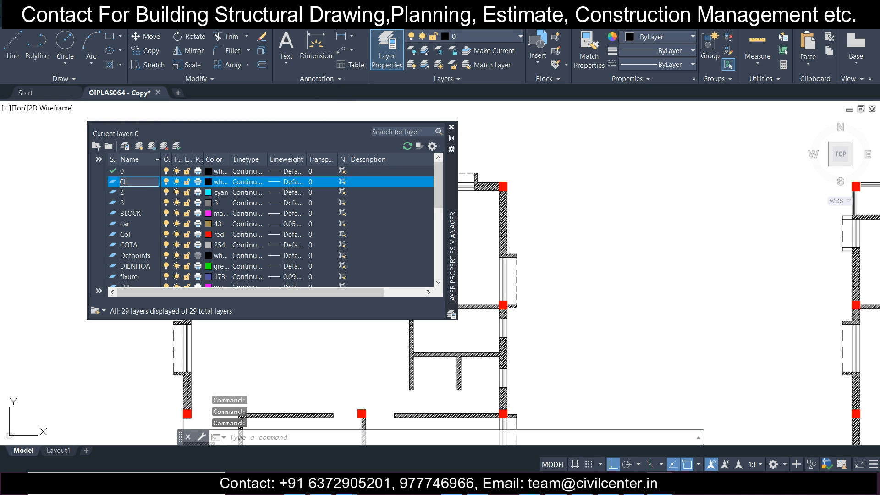
{"action": "type", "text": "CL"}
{"action": "left_click", "coordinate": [207, 185]}
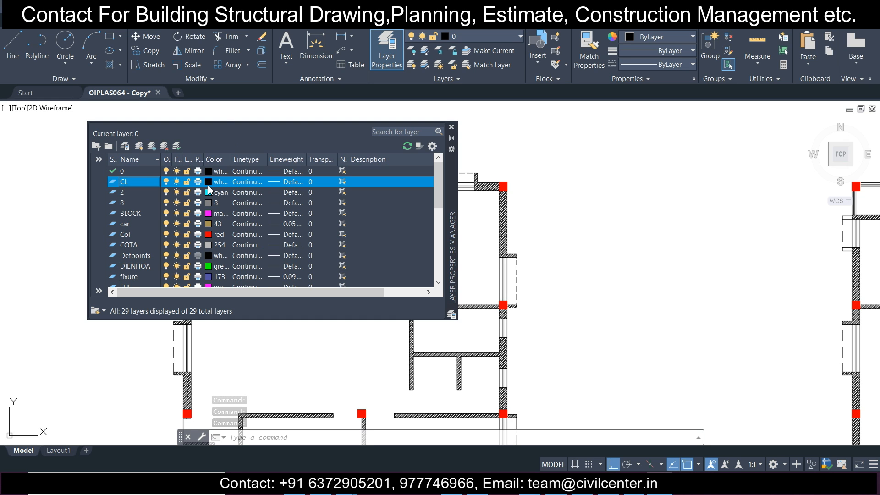
{"action": "left_click", "coordinate": [293, 246]}
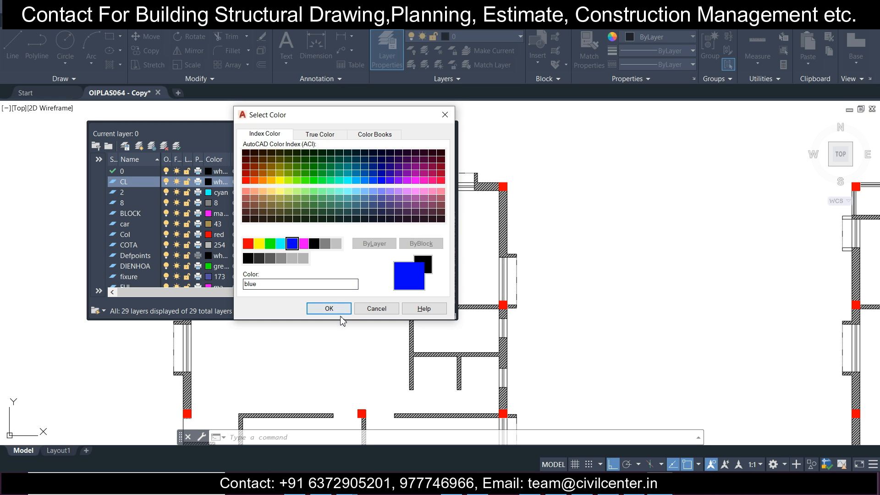
{"action": "left_click", "coordinate": [335, 309]}
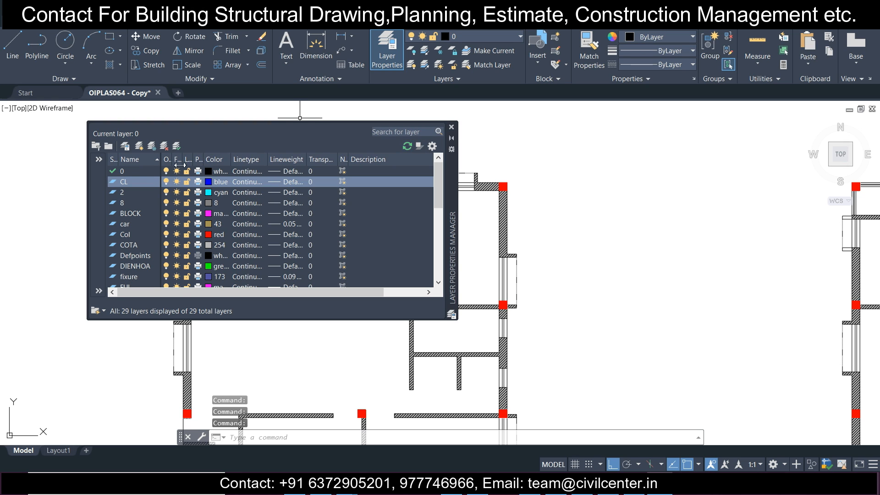
{"action": "left_click", "coordinate": [451, 127]}
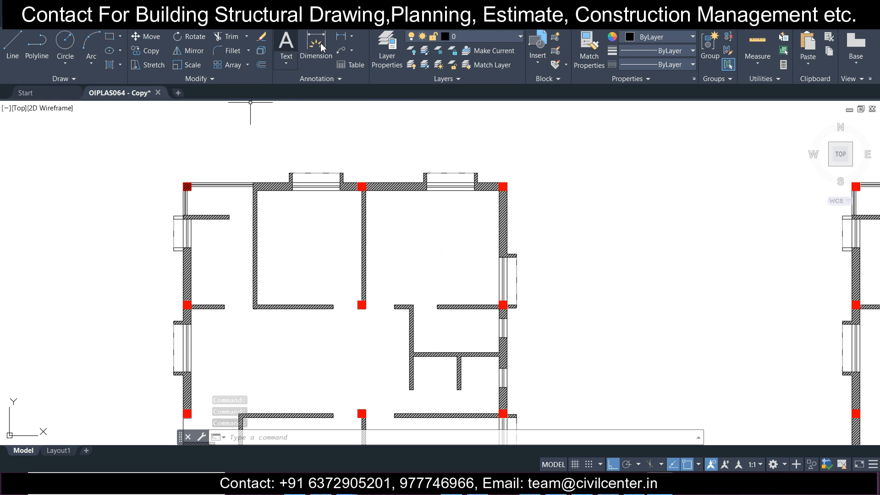
Draw a short vertical line upward from the top-edge midpoint of the left-hand plan's upper-left column.
{"action": "left_click", "coordinate": [12, 43]}
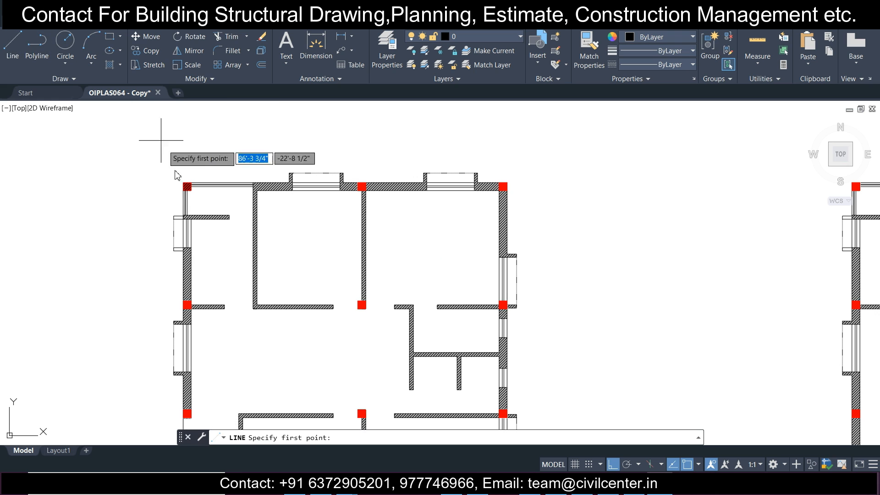
{"action": "scroll", "coordinate": [187, 182], "scroll_direction": "up", "scroll_amount": 4}
{"action": "left_click", "coordinate": [183, 185]}
{"action": "middle_click_drag", "start_coordinate": [197, 143], "coordinate": [195, 179]}
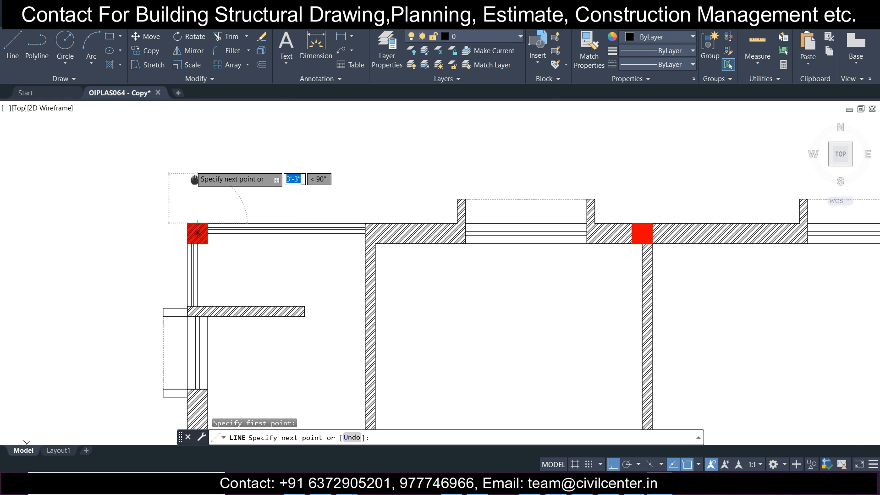
{"action": "left_click", "coordinate": [196, 116]}
{"action": "key", "text": "Escape"}
Stretch the vertical line's lower end straight down past the open front area's lower-left column.
{"action": "left_click", "coordinate": [240, 157]}
{"action": "left_click", "coordinate": [188, 202]}
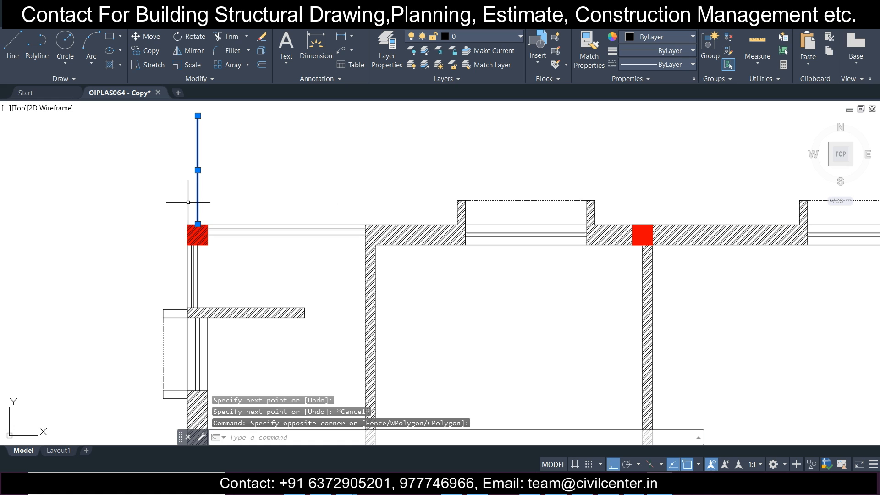
{"action": "left_click", "coordinate": [198, 224]}
{"action": "scroll", "coordinate": [198, 224], "scroll_direction": "down", "scroll_amount": 6}
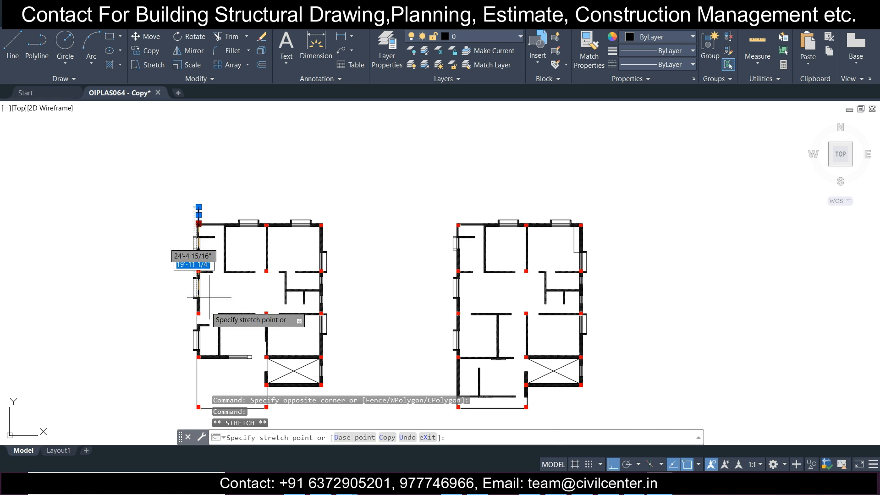
{"action": "scroll", "coordinate": [189, 315], "scroll_direction": "up", "scroll_amount": 4}
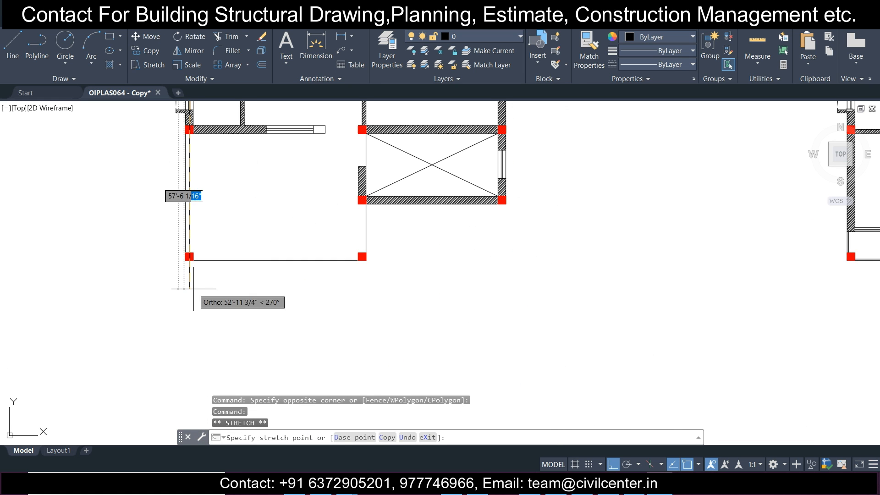
{"action": "key", "text": "Escape"}
{"action": "left_click", "coordinate": [261, 314]}
{"action": "left_click", "coordinate": [147, 252]}
{"action": "key", "text": "Escape"}
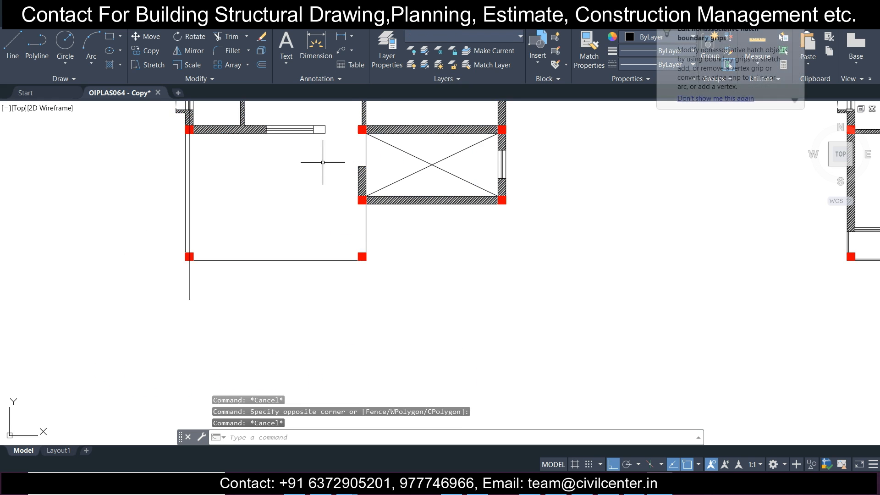
Assign the long vertical line along the left-hand plan's left column row to the CL layer.
{"action": "left_click", "coordinate": [220, 306]}
{"action": "left_click", "coordinate": [148, 272]}
{"action": "scroll", "coordinate": [243, 298], "scroll_direction": "down", "scroll_amount": 6}
{"action": "key", "text": "Escape"}
{"action": "left_click", "coordinate": [318, 381]}
{"action": "left_click", "coordinate": [132, 305]}
{"action": "scroll", "coordinate": [235, 293], "scroll_direction": "up", "scroll_amount": 4}
{"action": "left_click", "coordinate": [221, 295]}
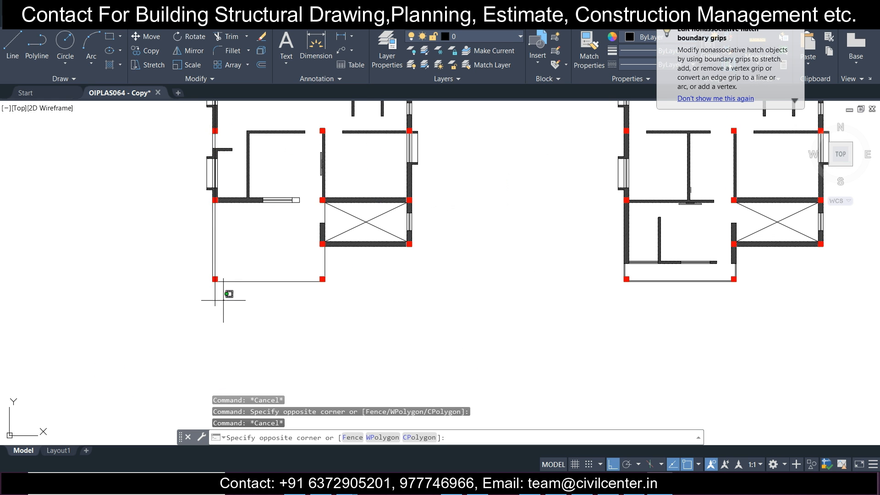
{"action": "left_click", "coordinate": [171, 287]}
{"action": "left_click", "coordinate": [461, 40]}
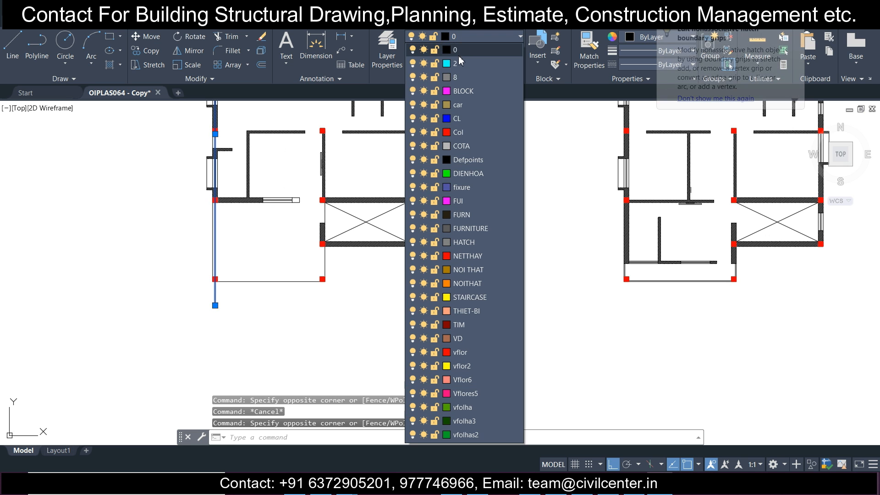
{"action": "left_click", "coordinate": [453, 120]}
Copy the CL line from the left-hand plan's upper-left column to its upper middle and upper-right columns.
{"action": "scroll", "coordinate": [197, 174], "scroll_direction": "down", "scroll_amount": 1}
{"action": "scroll", "coordinate": [191, 142], "scroll_direction": "up", "scroll_amount": 6}
{"action": "scroll", "coordinate": [191, 135], "scroll_direction": "down", "scroll_amount": 4}
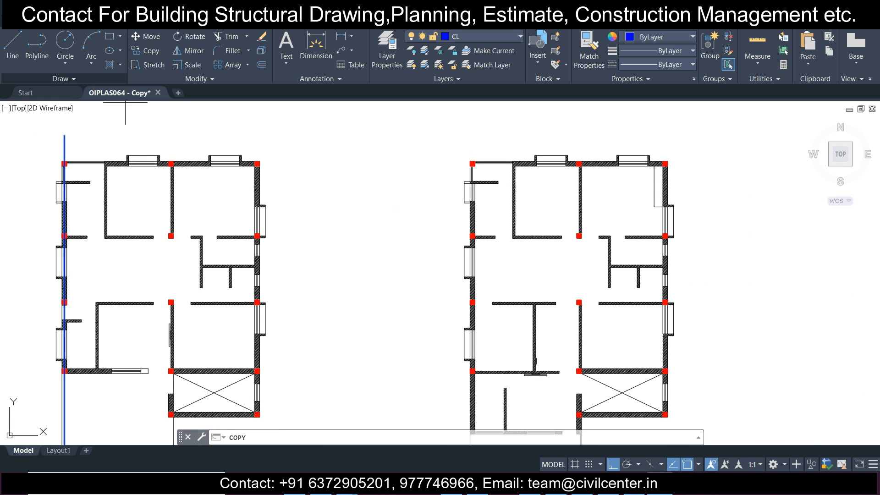
{"action": "left_click", "coordinate": [145, 50]}
{"action": "scroll", "coordinate": [74, 138], "scroll_direction": "up", "scroll_amount": 5}
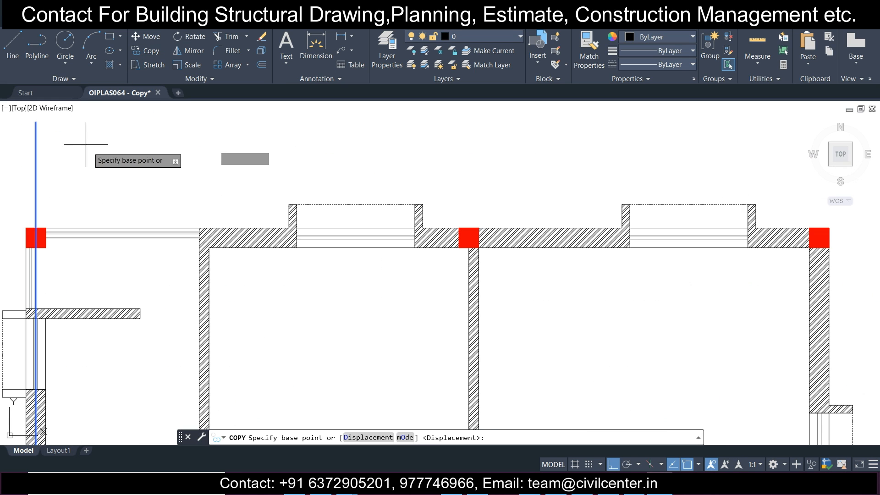
{"action": "left_click", "coordinate": [36, 237]}
{"action": "left_click", "coordinate": [469, 227]}
{"action": "scroll", "coordinate": [458, 238], "scroll_direction": "down", "scroll_amount": 4}
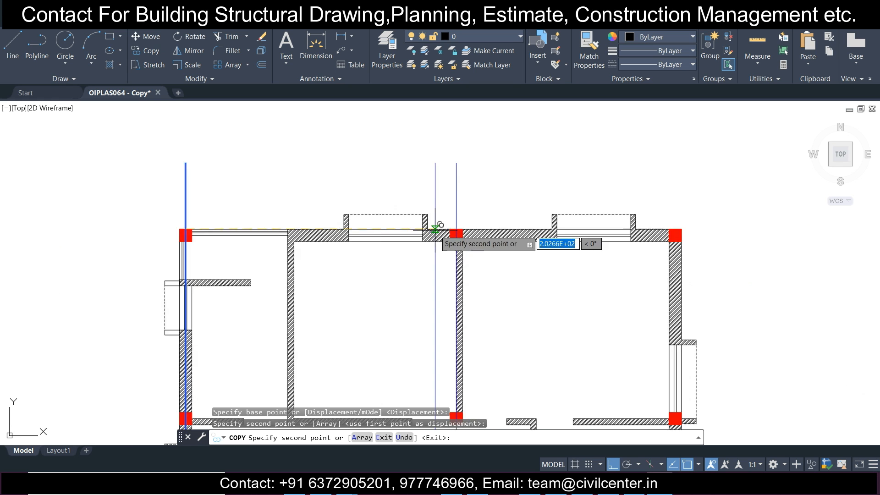
{"action": "scroll", "coordinate": [412, 238], "scroll_direction": "up", "scroll_amount": 5}
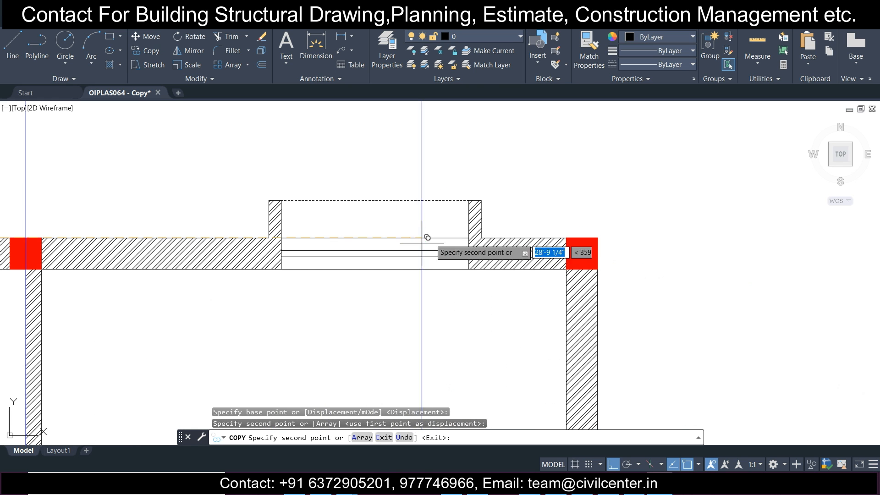
{"action": "left_click", "coordinate": [571, 238]}
{"action": "scroll", "coordinate": [573, 243], "scroll_direction": "down", "scroll_amount": 5}
Copy the vertical CL line to the right-hand plan's upper-left, upper-middle and upper-right columns.
{"action": "scroll", "coordinate": [435, 275], "scroll_direction": "up", "scroll_amount": 5}
{"action": "scroll", "coordinate": [339, 213], "scroll_direction": "down", "scroll_amount": 4}
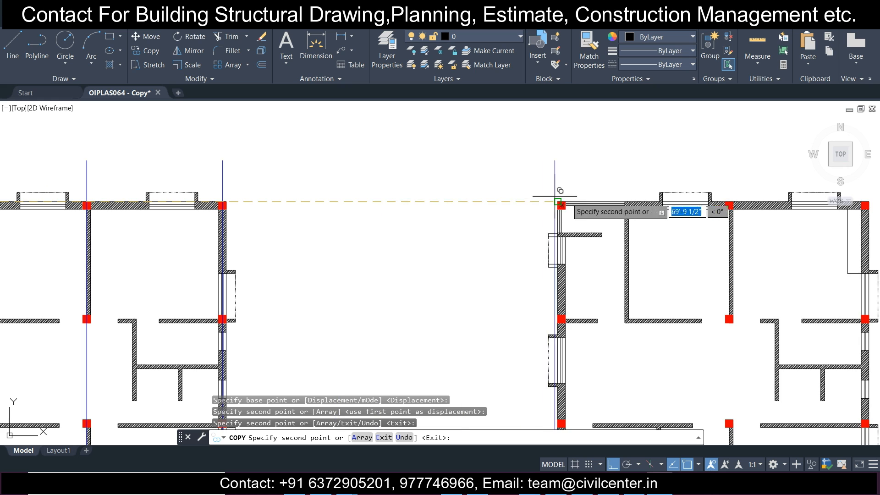
{"action": "scroll", "coordinate": [475, 206], "scroll_direction": "up", "scroll_amount": 5}
{"action": "left_click", "coordinate": [476, 200]}
{"action": "scroll", "coordinate": [477, 202], "scroll_direction": "down", "scroll_amount": 4}
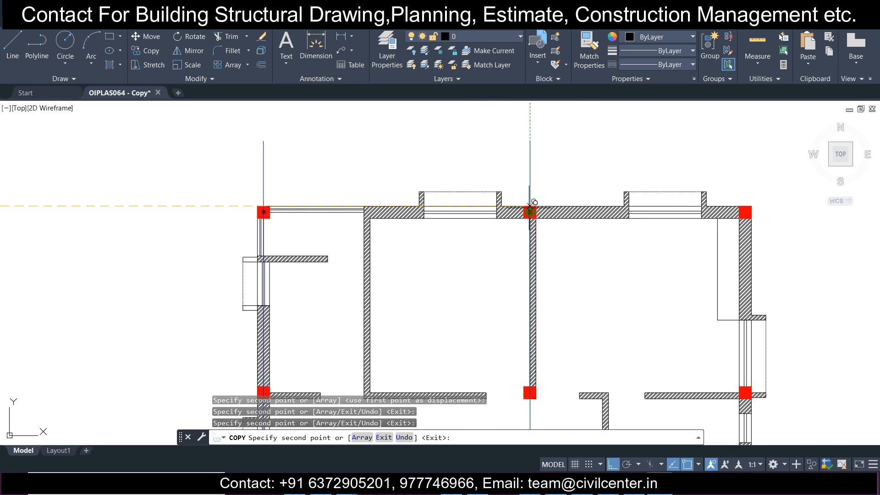
{"action": "left_click", "coordinate": [530, 212]}
{"action": "left_click", "coordinate": [746, 210]}
{"action": "scroll", "coordinate": [348, 172], "scroll_direction": "down", "scroll_amount": 5}
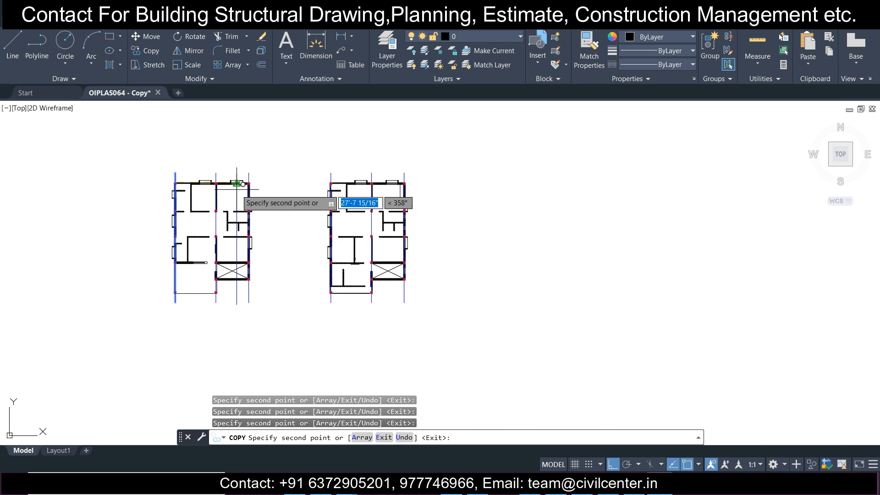
{"action": "key", "text": "Escape"}
Draw a horizontal line through the centres of the left-hand plan's top column row, extending past both outer columns.
{"action": "scroll", "coordinate": [246, 185], "scroll_direction": "up", "scroll_amount": 3}
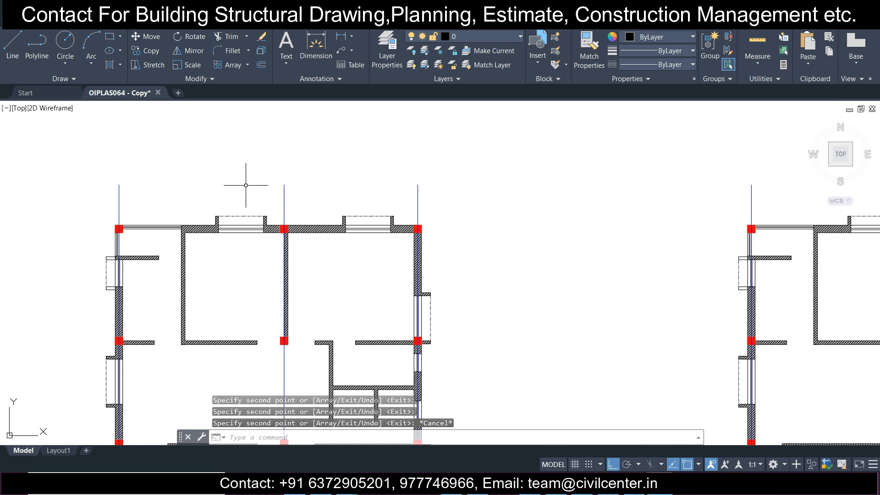
{"action": "left_click", "coordinate": [14, 48]}
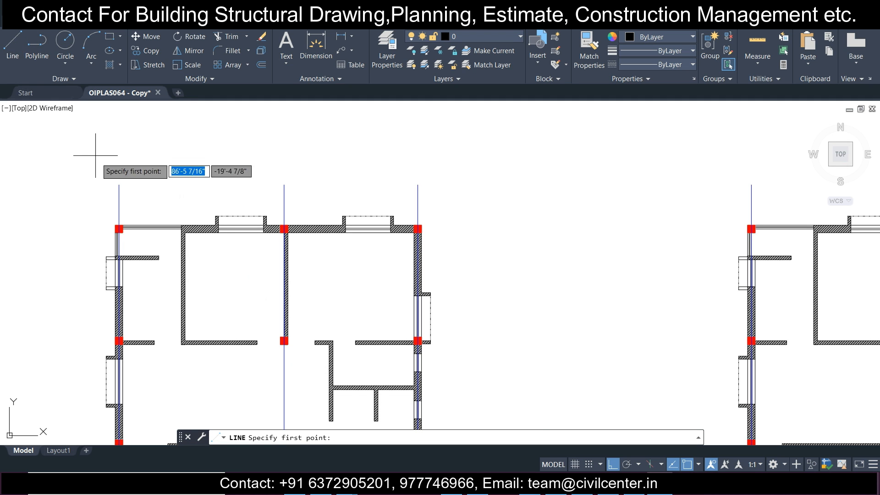
{"action": "scroll", "coordinate": [120, 227], "scroll_direction": "up", "scroll_amount": 4}
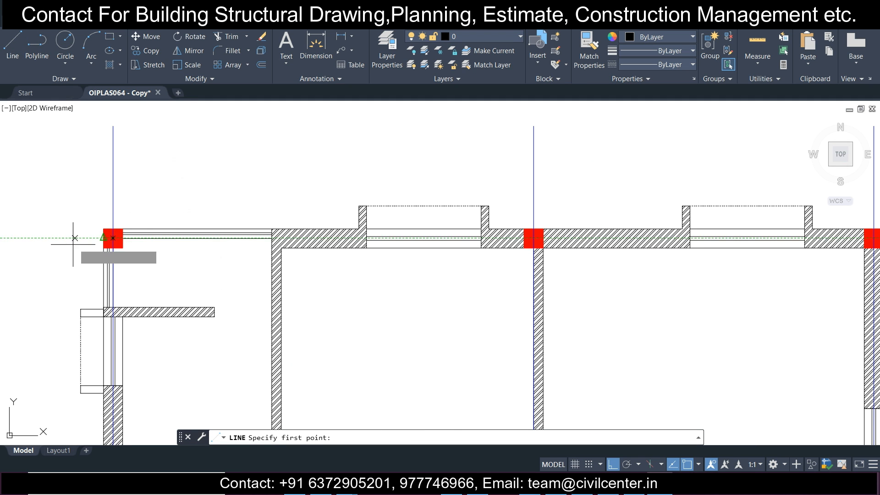
{"action": "left_click", "coordinate": [28, 238]}
{"action": "scroll", "coordinate": [115, 229], "scroll_direction": "down", "scroll_amount": 4}
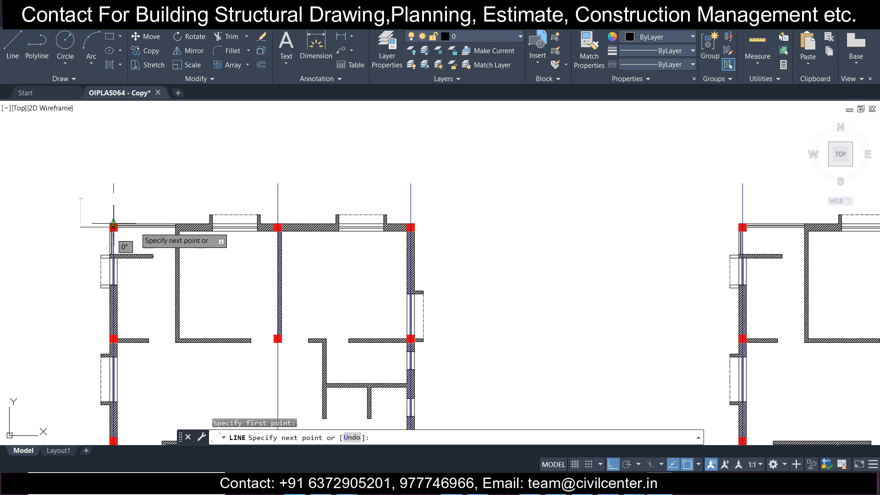
{"action": "left_click", "coordinate": [456, 229]}
{"action": "key", "text": "Escape"}
Assign the horizontal line along the left-hand plan's top column row to the CL layer.
{"action": "left_click_drag", "start_coordinate": [464, 236], "coordinate": [430, 196]}
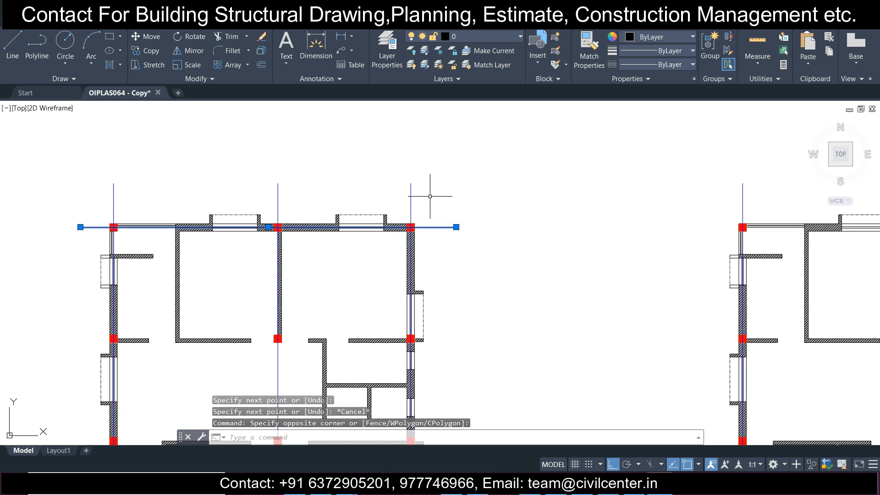
{"action": "left_click", "coordinate": [456, 36]}
{"action": "left_click", "coordinate": [458, 37]}
{"action": "left_click", "coordinate": [457, 37]}
{"action": "left_click", "coordinate": [486, 122]}
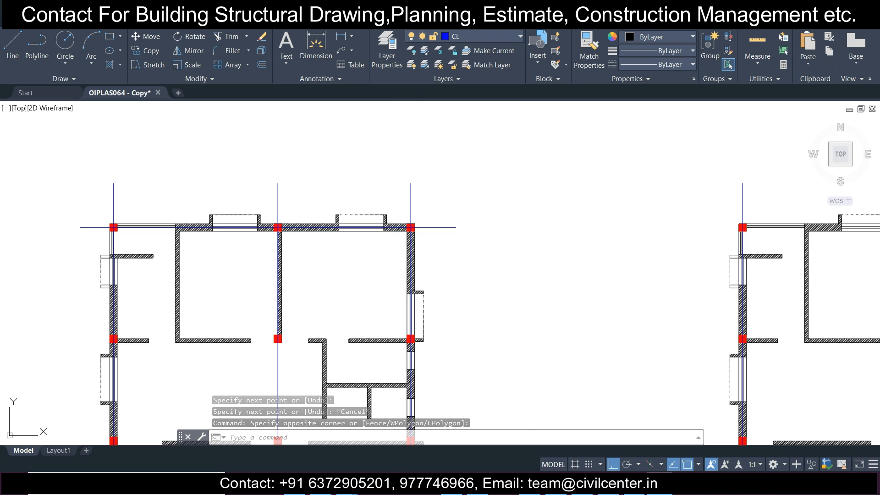
{"action": "key", "text": "Escape"}
Copy the horizontal CL line from the left-hand plan's upper-right column centre down to the second column row.
{"action": "left_click_drag", "start_coordinate": [454, 241], "coordinate": [434, 190]}
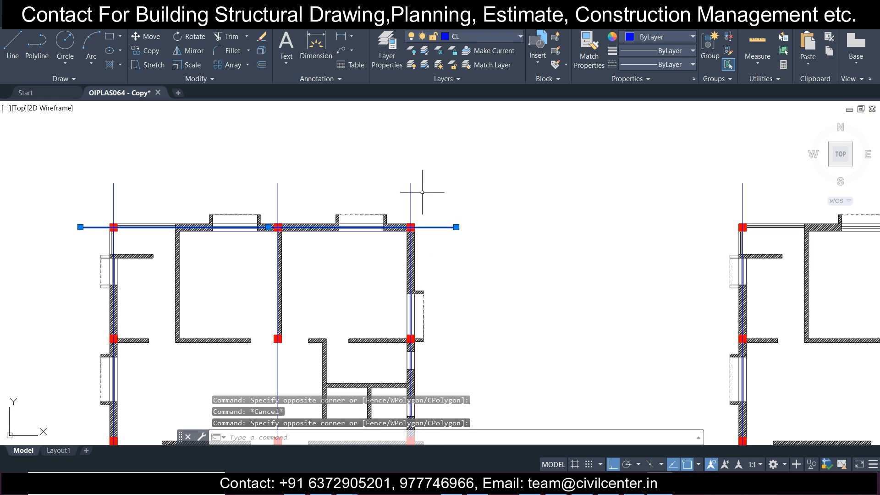
{"action": "left_click", "coordinate": [146, 50]}
{"action": "scroll", "coordinate": [411, 235], "scroll_direction": "up", "scroll_amount": 4}
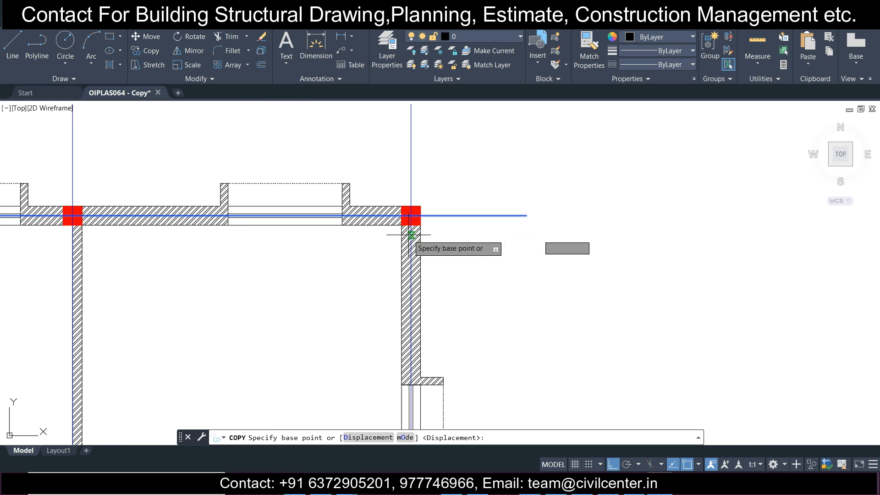
{"action": "left_click", "coordinate": [411, 214]}
{"action": "scroll", "coordinate": [411, 215], "scroll_direction": "down", "scroll_amount": 3}
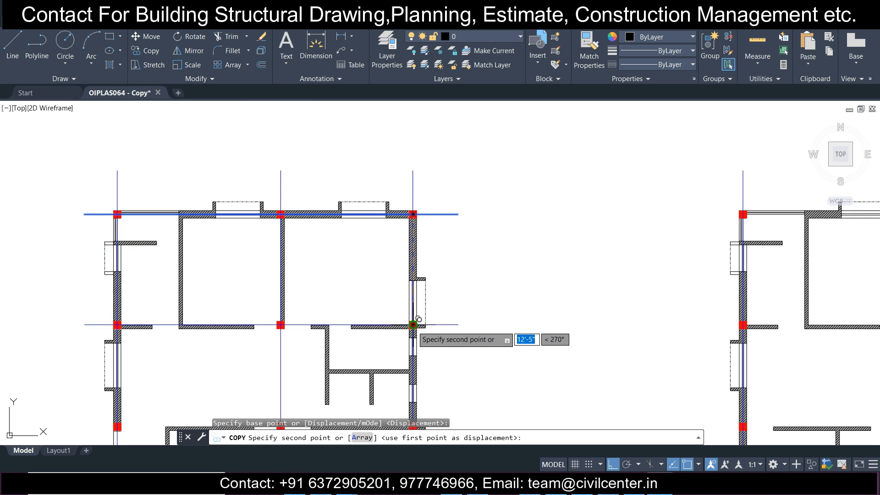
{"action": "scroll", "coordinate": [416, 322], "scroll_direction": "up", "scroll_amount": 4}
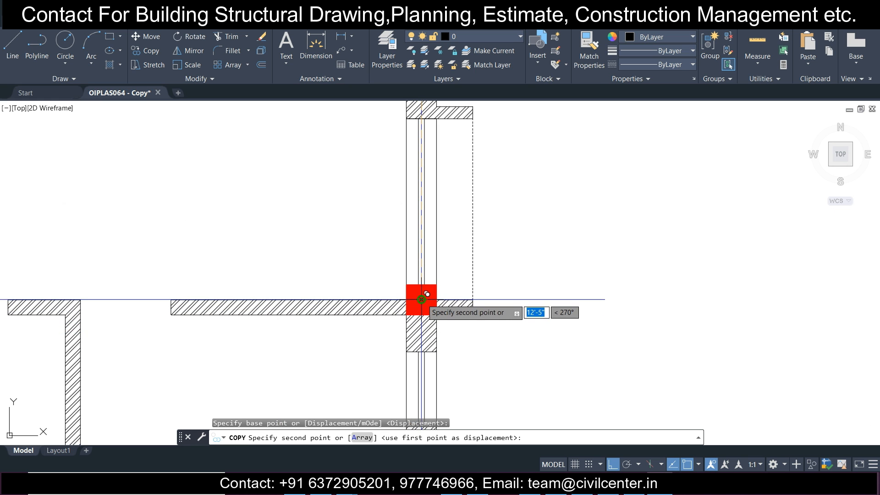
Copy the horizontal centreline onto the centres of the four successive column rows below it in the left-hand floor plan.
{"action": "left_click", "coordinate": [422, 300]}
{"action": "scroll", "coordinate": [415, 293], "scroll_direction": "down", "scroll_amount": 3}
{"action": "scroll", "coordinate": [407, 295], "scroll_direction": "up", "scroll_amount": 4}
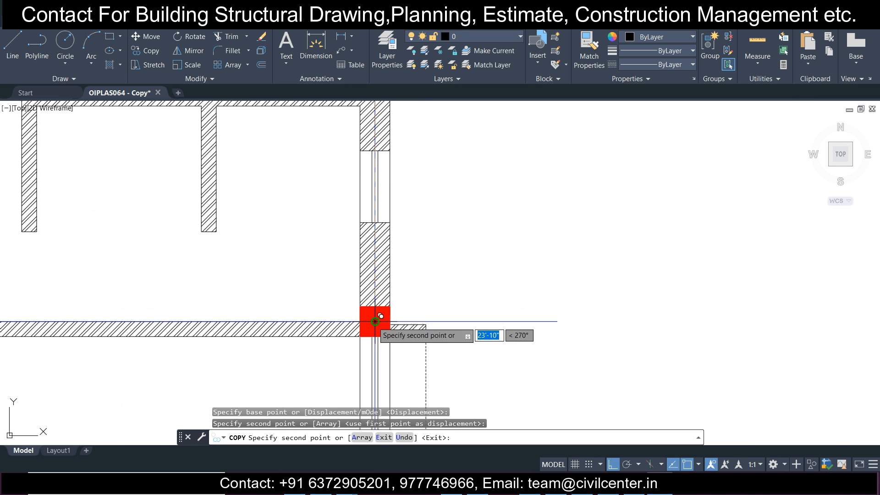
{"action": "scroll", "coordinate": [375, 321], "scroll_direction": "up", "scroll_amount": 5}
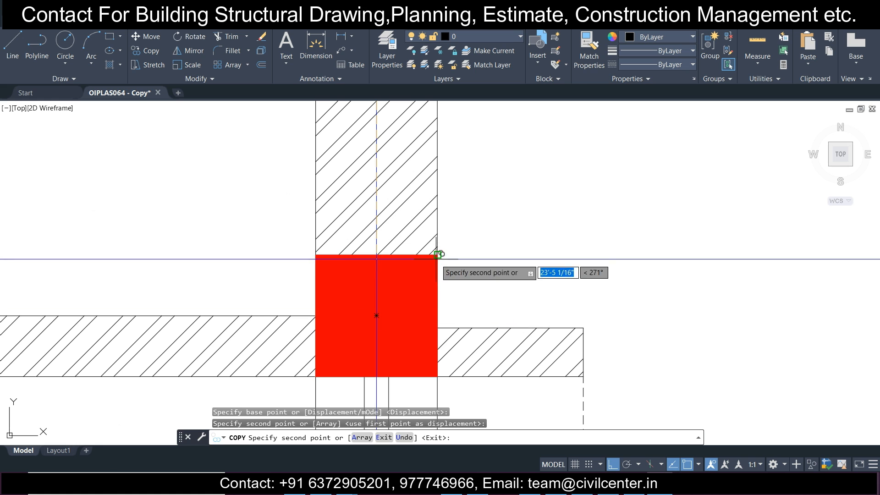
{"action": "left_click", "coordinate": [404, 256]}
{"action": "scroll", "coordinate": [407, 251], "scroll_direction": "down", "scroll_amount": 5}
{"action": "scroll", "coordinate": [379, 251], "scroll_direction": "down", "scroll_amount": 5}
{"action": "scroll", "coordinate": [382, 273], "scroll_direction": "up", "scroll_amount": 7}
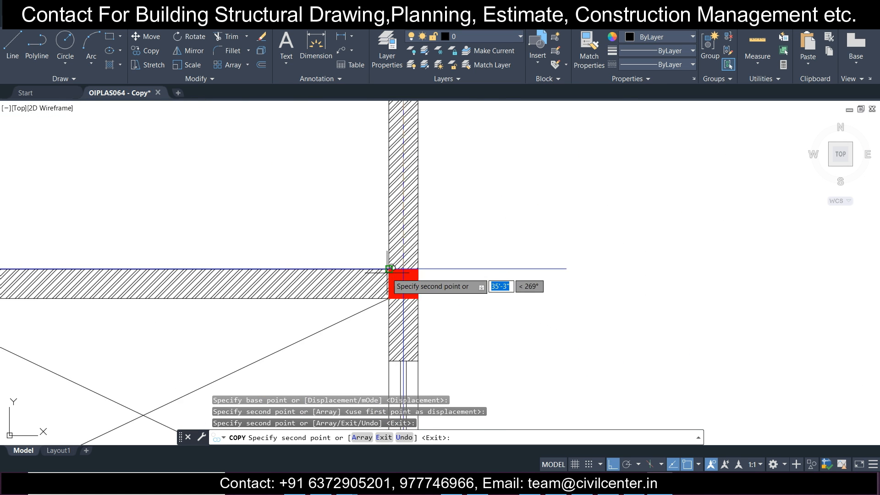
{"action": "left_click", "coordinate": [390, 268]}
{"action": "scroll", "coordinate": [417, 269], "scroll_direction": "down", "scroll_amount": 2}
{"action": "scroll", "coordinate": [415, 226], "scroll_direction": "down", "scroll_amount": 1}
{"action": "scroll", "coordinate": [433, 275], "scroll_direction": "up", "scroll_amount": 6}
{"action": "left_click", "coordinate": [440, 280]}
{"action": "scroll", "coordinate": [403, 339], "scroll_direction": "down", "scroll_amount": 5}
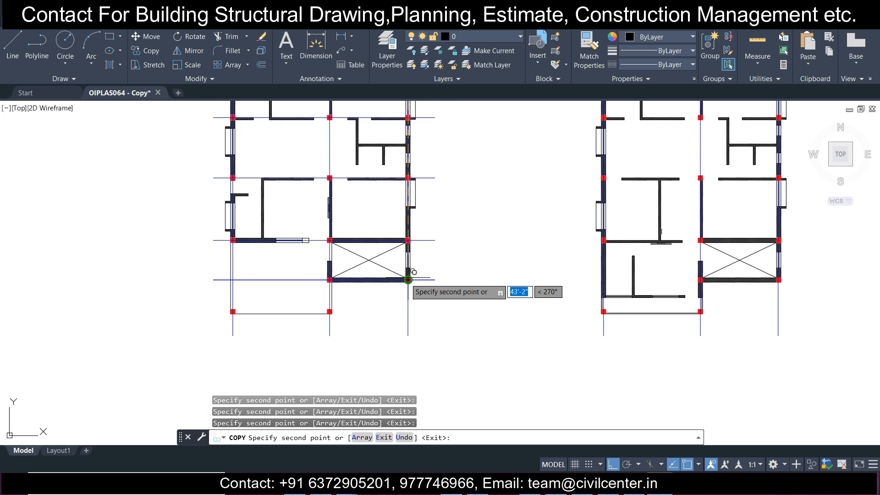
{"action": "key", "text": "Escape"}
Copy the horizontal centreline below the cross-marked bay down to the centre of the lowest column row.
{"action": "scroll", "coordinate": [321, 271], "scroll_direction": "up", "scroll_amount": 6}
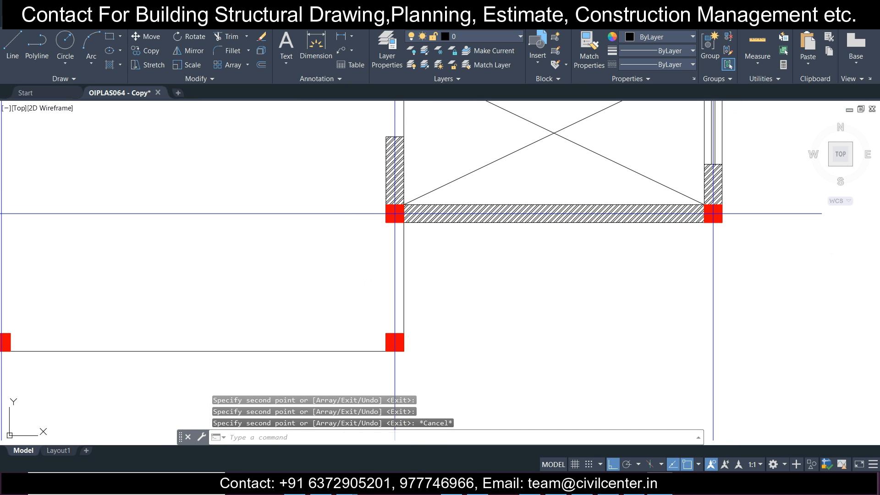
{"action": "left_click_drag", "start_coordinate": [366, 238], "coordinate": [305, 177]}
{"action": "left_click", "coordinate": [151, 51]}
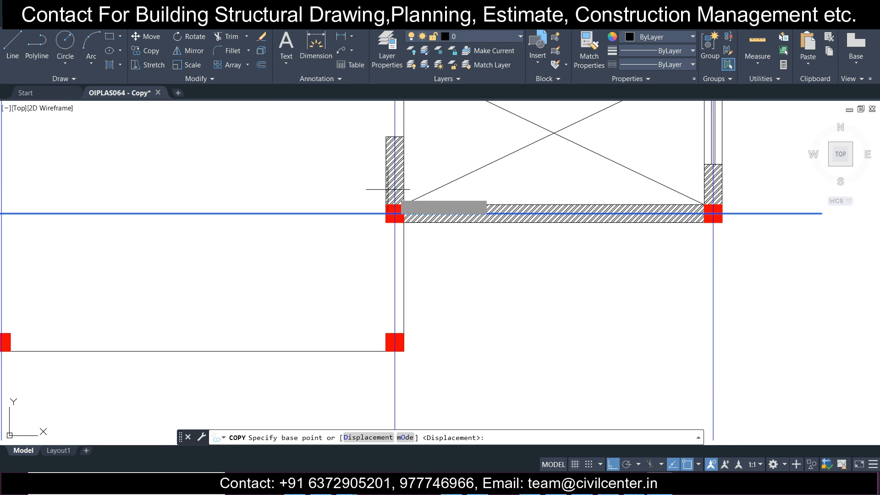
{"action": "left_click", "coordinate": [394, 213]}
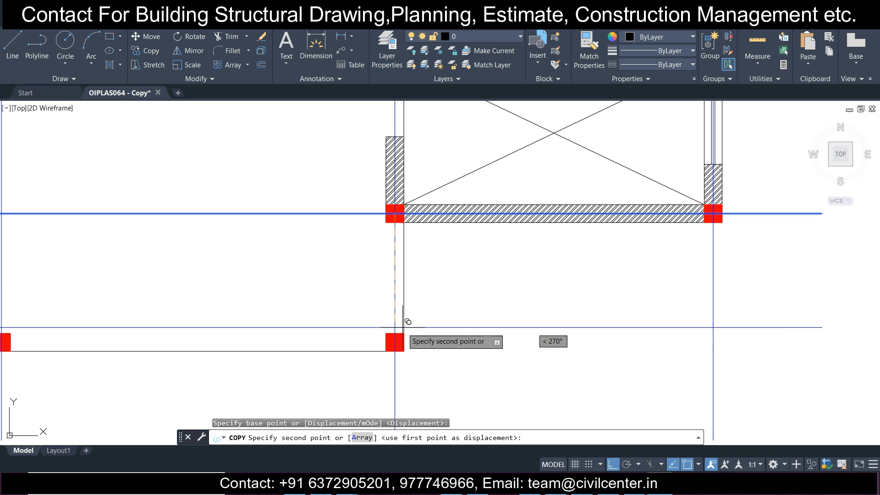
{"action": "left_click", "coordinate": [395, 342]}
{"action": "key", "text": "Escape"}
Copy all six horizontal centrelines from the left-hand plan to the right-hand plan, using the top-left column centres as base and destination points.
{"action": "scroll", "coordinate": [395, 341], "scroll_direction": "down", "scroll_amount": 8}
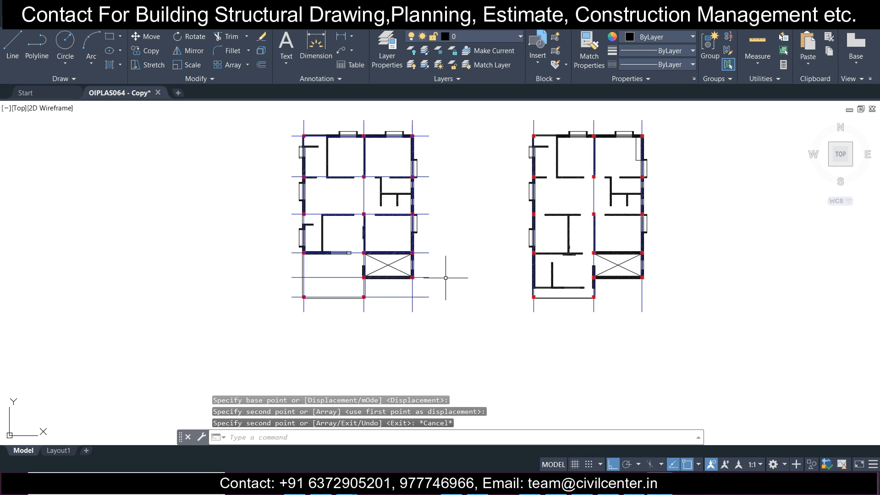
{"action": "left_click", "coordinate": [464, 307]}
{"action": "left_click", "coordinate": [429, 135]}
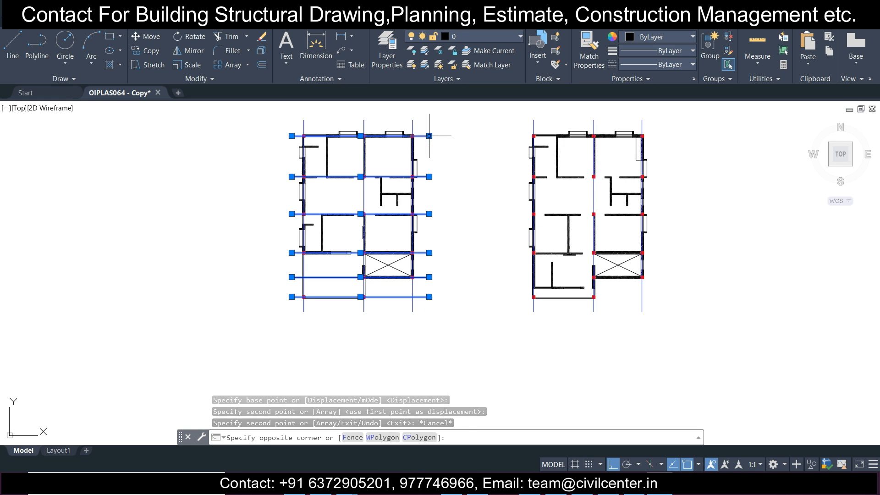
{"action": "scroll", "coordinate": [362, 172], "scroll_direction": "up", "scroll_amount": 3}
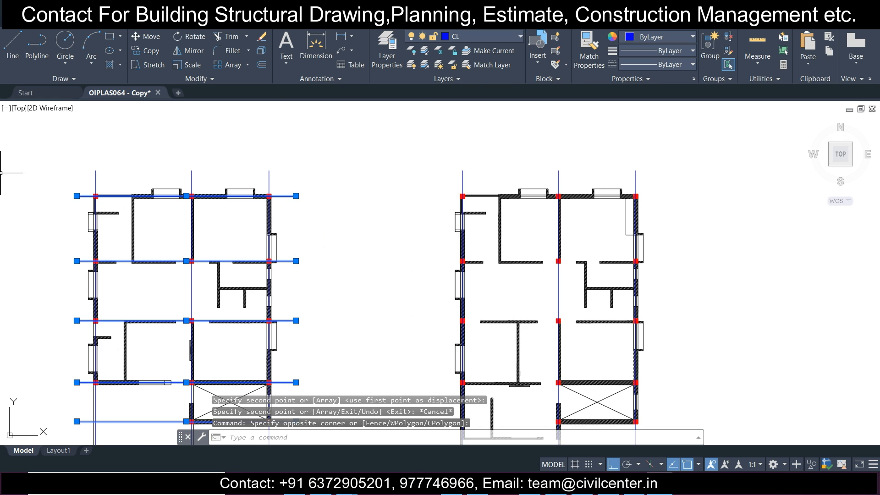
{"action": "scroll", "coordinate": [103, 157], "scroll_direction": "up", "scroll_amount": 5}
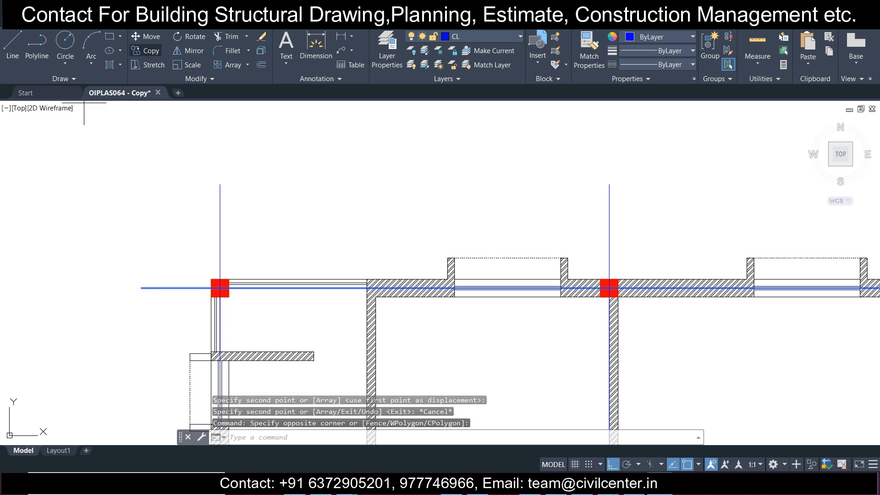
{"action": "key", "text": "Return"}
{"action": "scroll", "coordinate": [222, 297], "scroll_direction": "up", "scroll_amount": 3}
{"action": "left_click", "coordinate": [218, 273]}
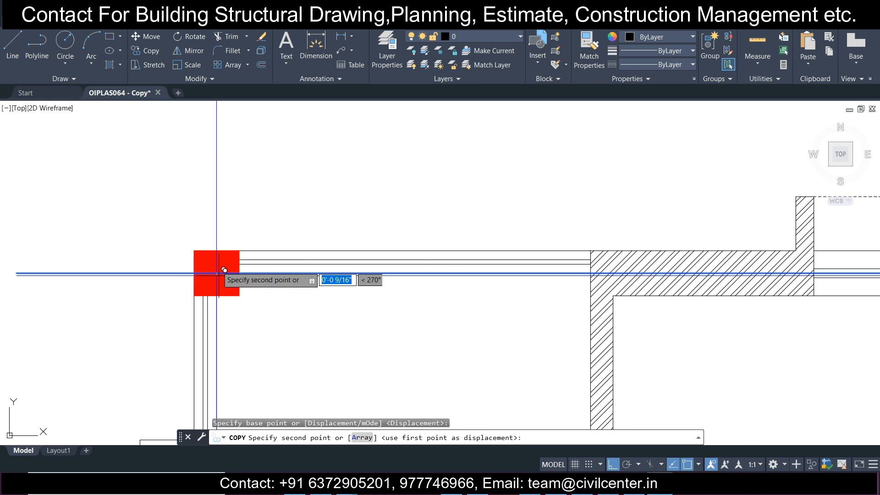
{"action": "scroll", "coordinate": [224, 270], "scroll_direction": "down", "scroll_amount": 5}
{"action": "scroll", "coordinate": [366, 275], "scroll_direction": "up", "scroll_amount": 5}
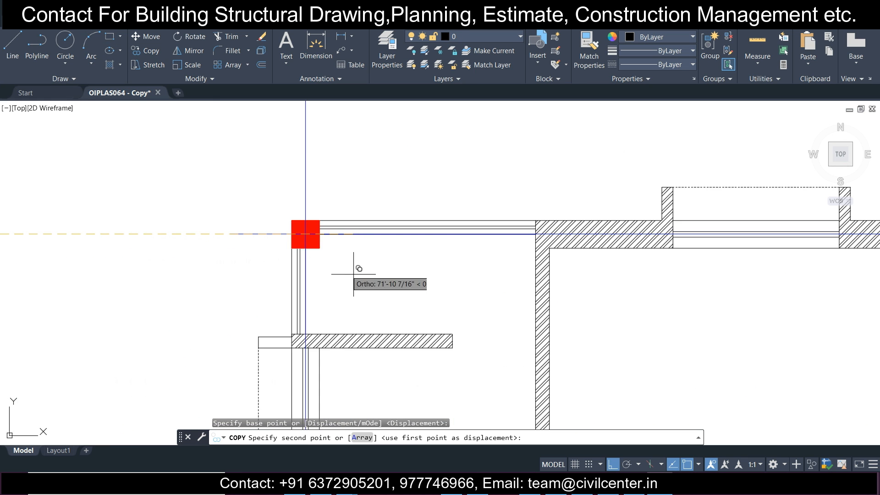
{"action": "left_click", "coordinate": [305, 234]}
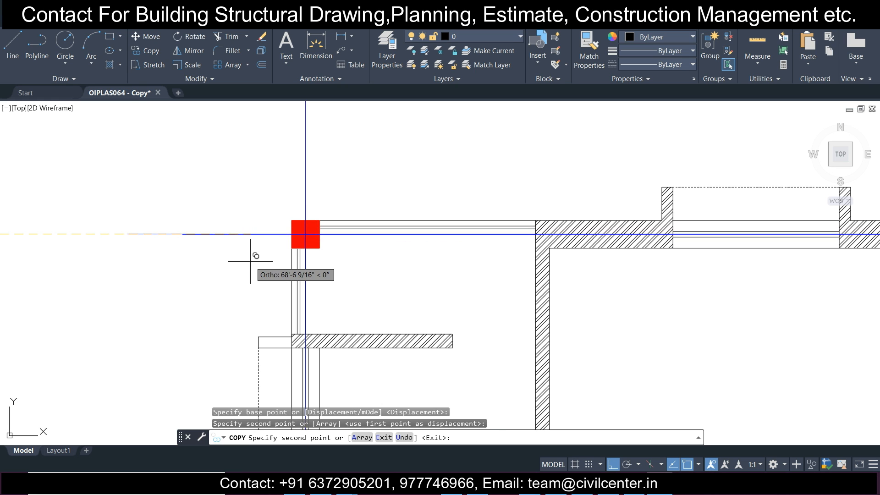
{"action": "key", "text": "Escape"}
Examine the columns, walls and centreline grids of both floor plans.
{"action": "scroll", "coordinate": [251, 259], "scroll_direction": "down", "scroll_amount": 5}
{"action": "scroll", "coordinate": [267, 205], "scroll_direction": "up", "scroll_amount": 1}
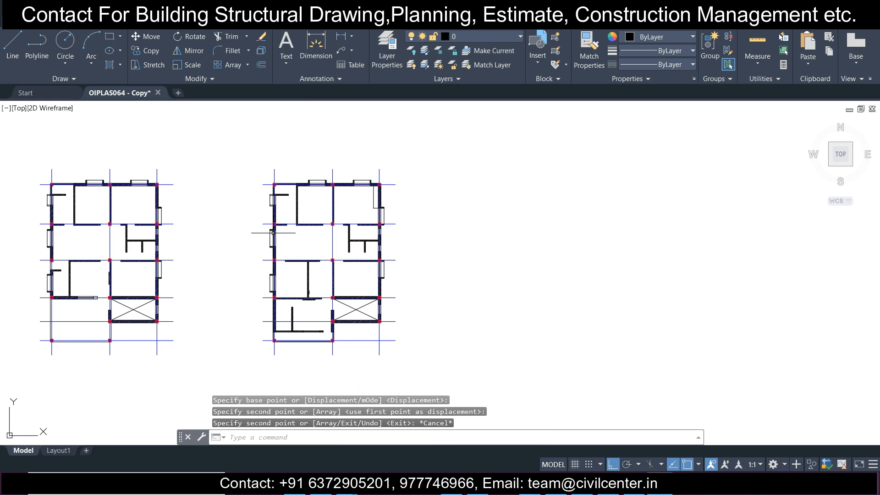
{"action": "middle_click_drag", "start_coordinate": [273, 233], "coordinate": [346, 219]}
{"action": "middle_click_drag", "start_coordinate": [191, 220], "coordinate": [243, 228]}
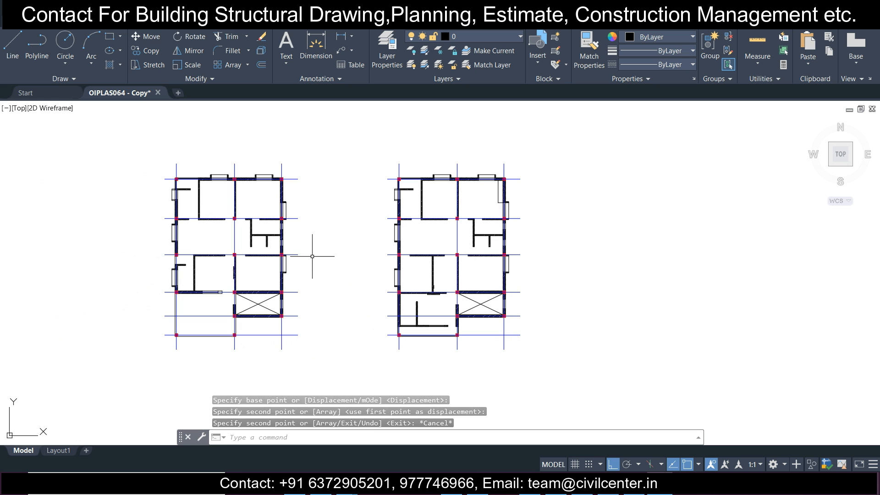
{"action": "scroll", "coordinate": [196, 207], "scroll_direction": "up", "scroll_amount": 3}
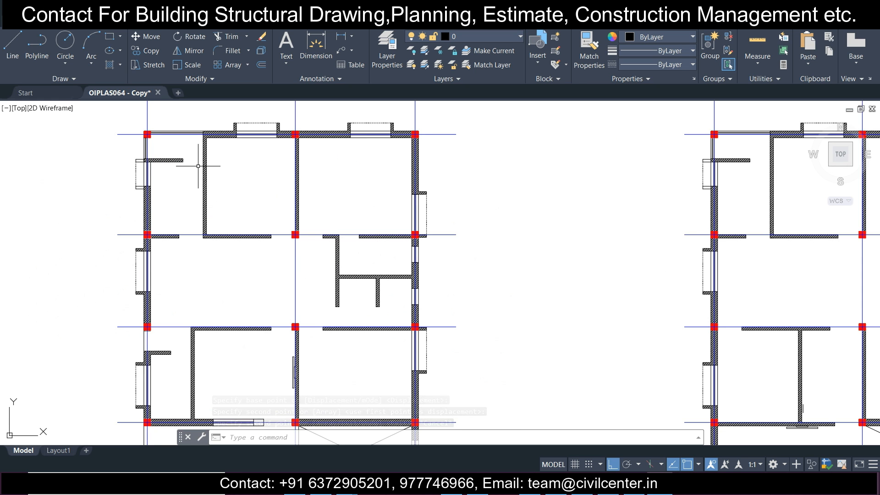
{"action": "middle_click_drag", "start_coordinate": [201, 168], "coordinate": [215, 198]}
{"action": "scroll", "coordinate": [222, 200], "scroll_direction": "down", "scroll_amount": 3}
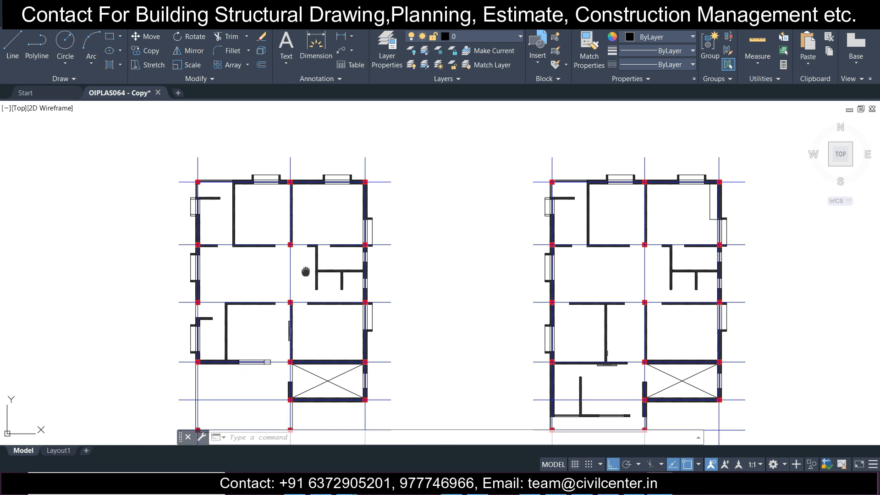
{"action": "middle_click_drag", "start_coordinate": [304, 271], "coordinate": [300, 247]}
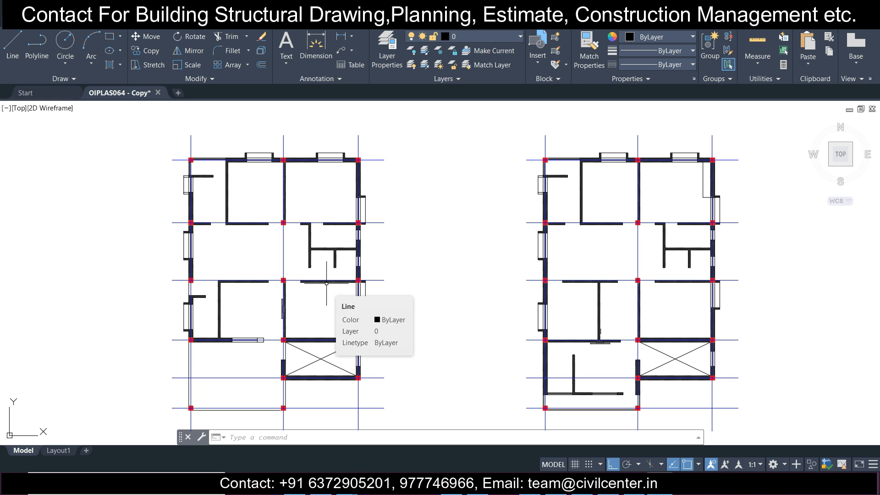
{"action": "scroll", "coordinate": [275, 175], "scroll_direction": "up", "scroll_amount": 3}
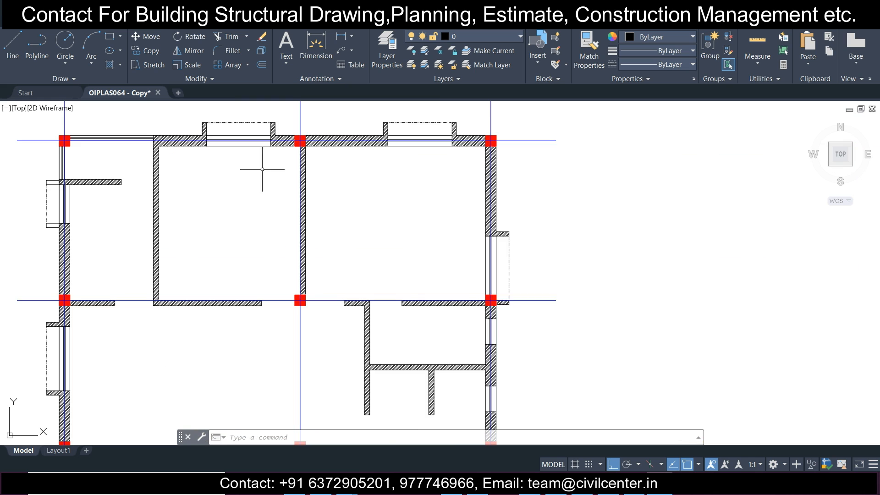
{"action": "scroll", "coordinate": [230, 180], "scroll_direction": "down", "scroll_amount": 2}
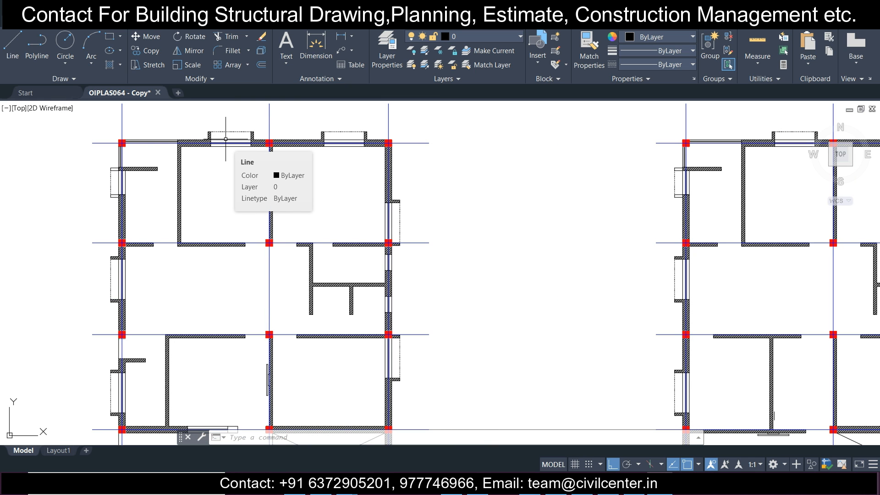
{"action": "scroll", "coordinate": [246, 122], "scroll_direction": "down", "scroll_amount": 3}
{"action": "middle_click_drag", "start_coordinate": [232, 125], "coordinate": [289, 156]}
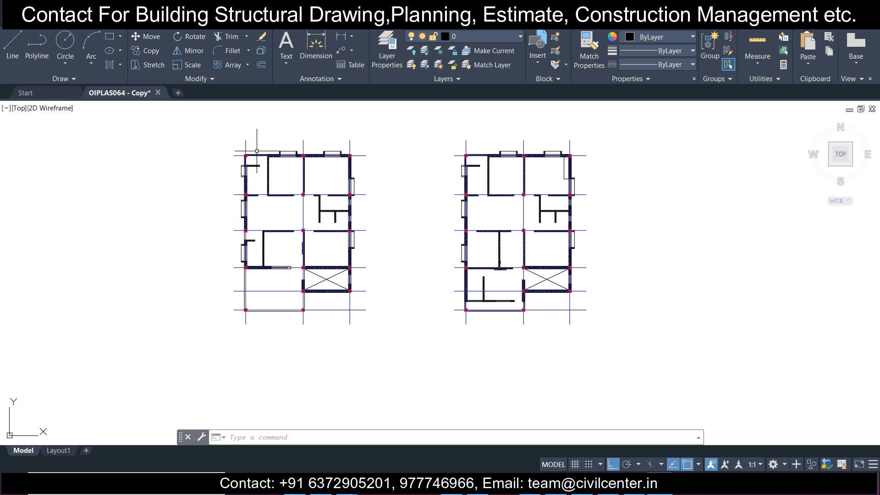
{"action": "scroll", "coordinate": [274, 157], "scroll_direction": "up", "scroll_amount": 4}
{"action": "scroll", "coordinate": [274, 157], "scroll_direction": "down", "scroll_amount": 2}
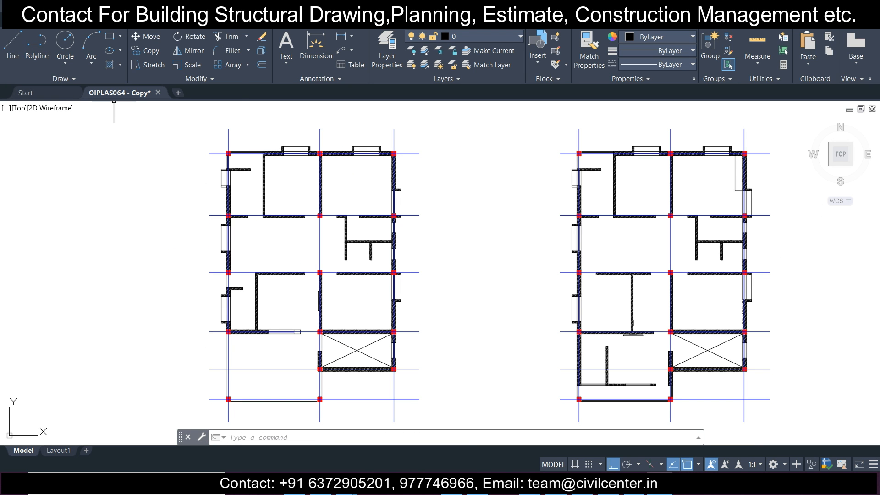
Save a copy of the drawing in the Plan Str folder as OIPLAS064 - op 1.
{"action": "left_click", "coordinate": [12, 12]}
{"action": "mouse_move", "coordinate": [56, 152]}
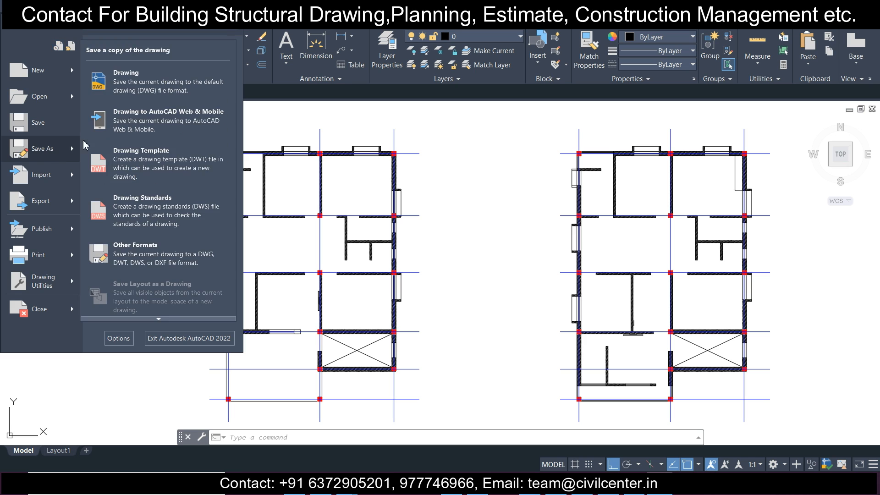
{"action": "left_click", "coordinate": [170, 94]}
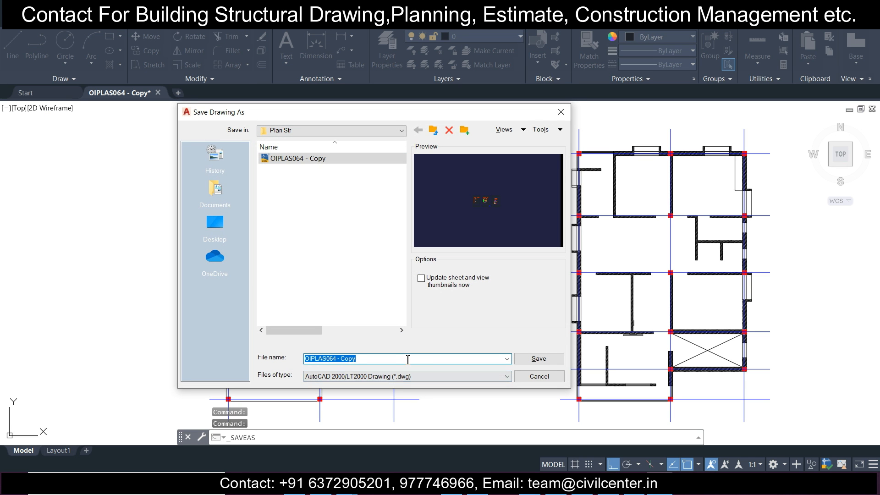
{"action": "type", "text": "op"}
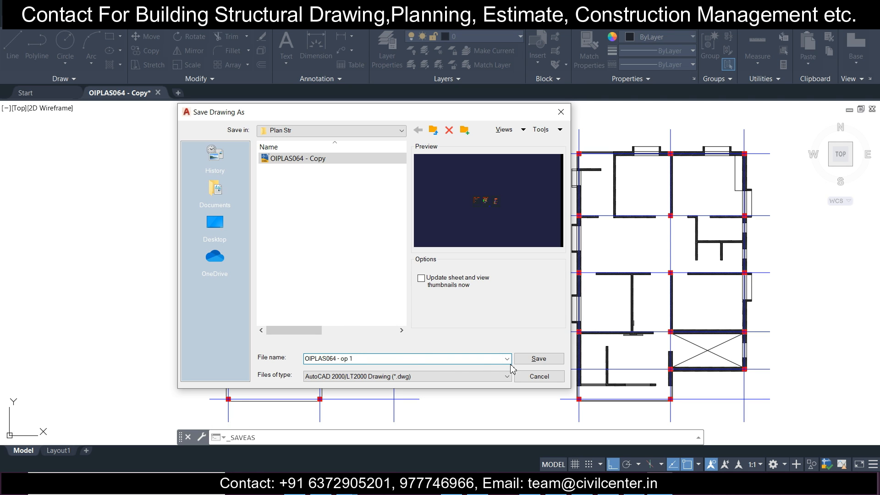
{"action": "left_click", "coordinate": [529, 358]}
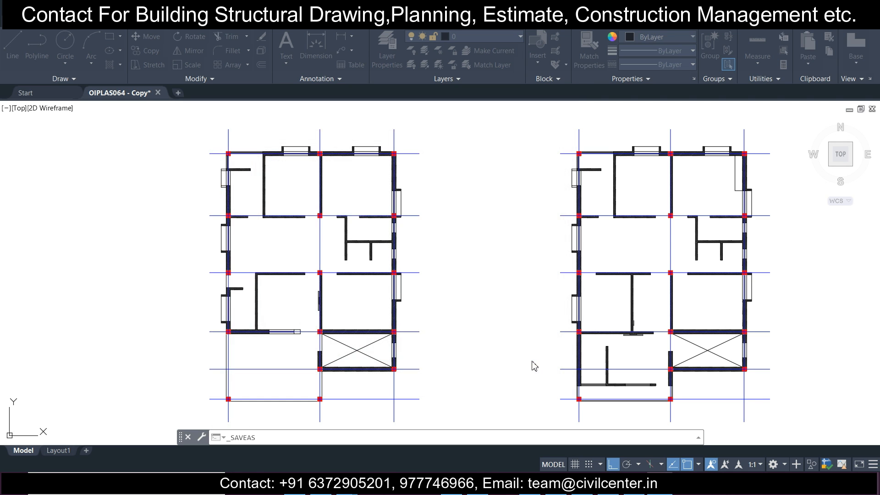
Save another copy of the drawing as OIPLAS064 - op 2.
{"action": "left_click", "coordinate": [12, 19]}
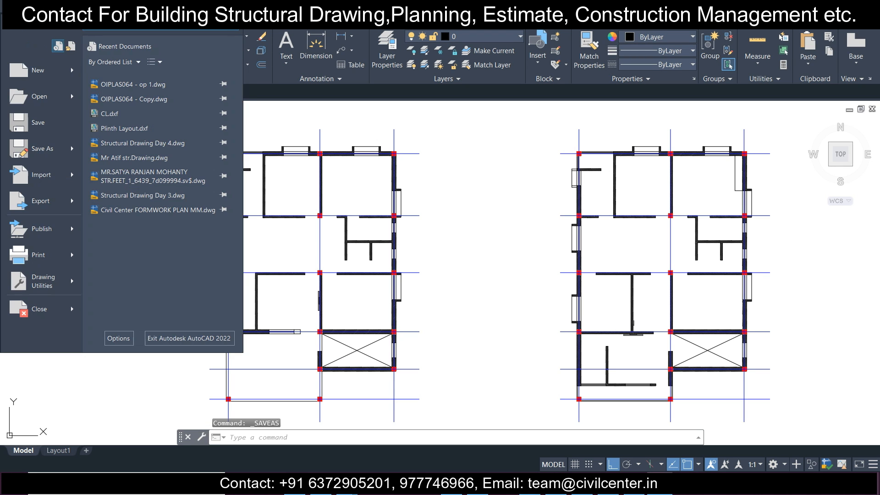
{"action": "left_click", "coordinate": [43, 151]}
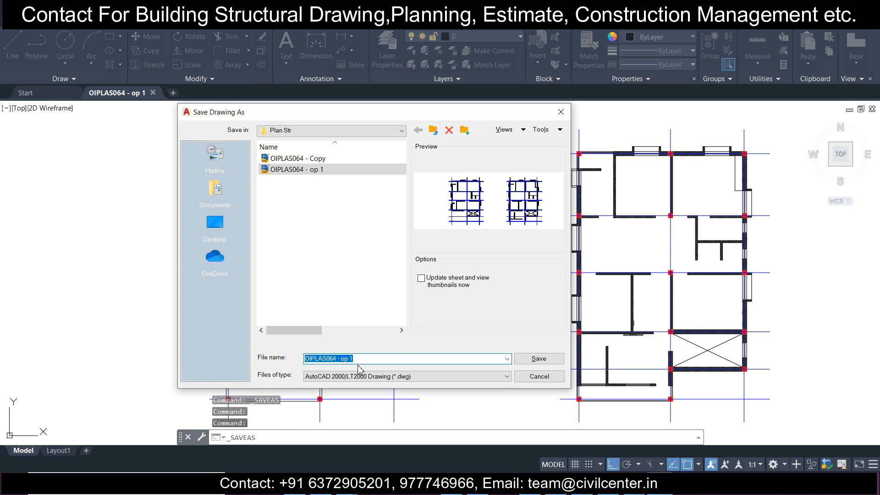
{"action": "left_click", "coordinate": [361, 360]}
{"action": "type", "text": "2"}
{"action": "left_click", "coordinate": [527, 362]}
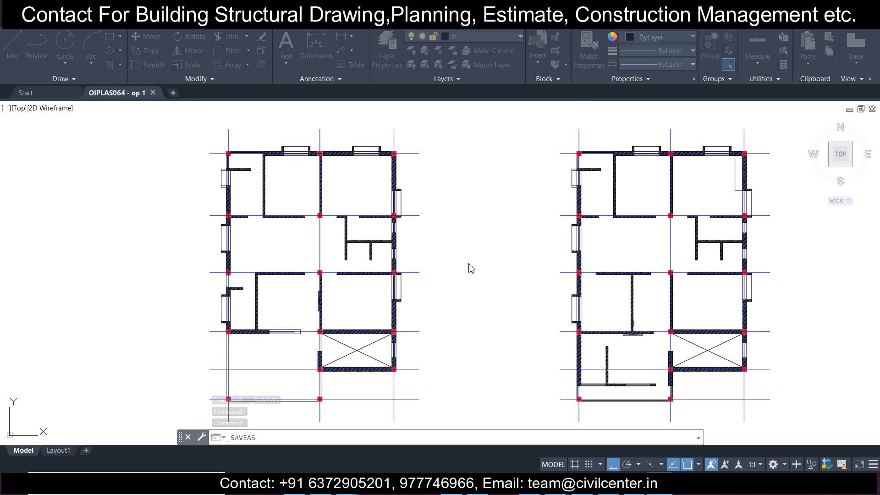
Erase the entire right-hand floor plan with its columns and centrelines, and save the drawing.
{"action": "scroll", "coordinate": [471, 268], "scroll_direction": "down", "scroll_amount": 3}
{"action": "left_click", "coordinate": [485, 144]}
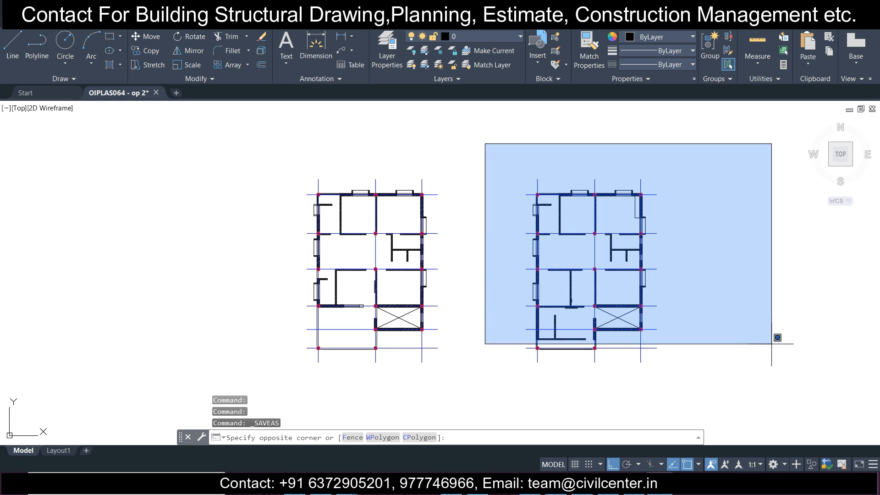
{"action": "left_click", "coordinate": [750, 394]}
{"action": "key", "text": "Delete"}
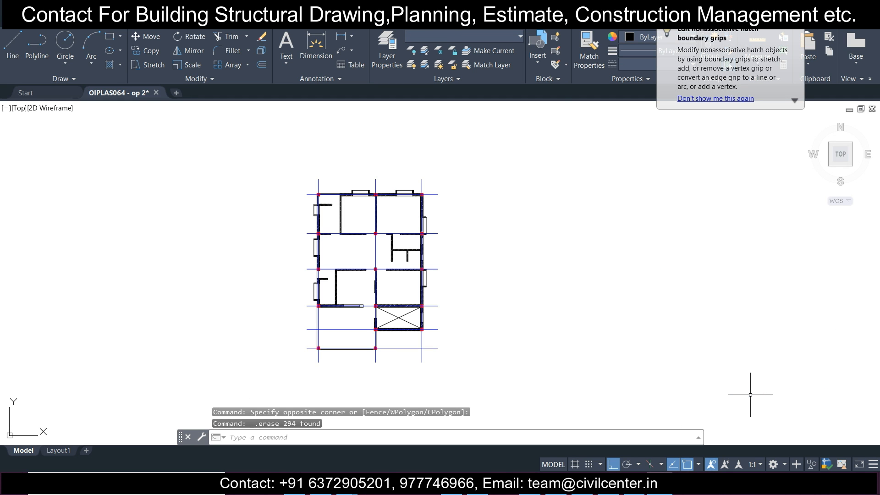
{"action": "scroll", "coordinate": [565, 277], "scroll_direction": "up", "scroll_amount": 2}
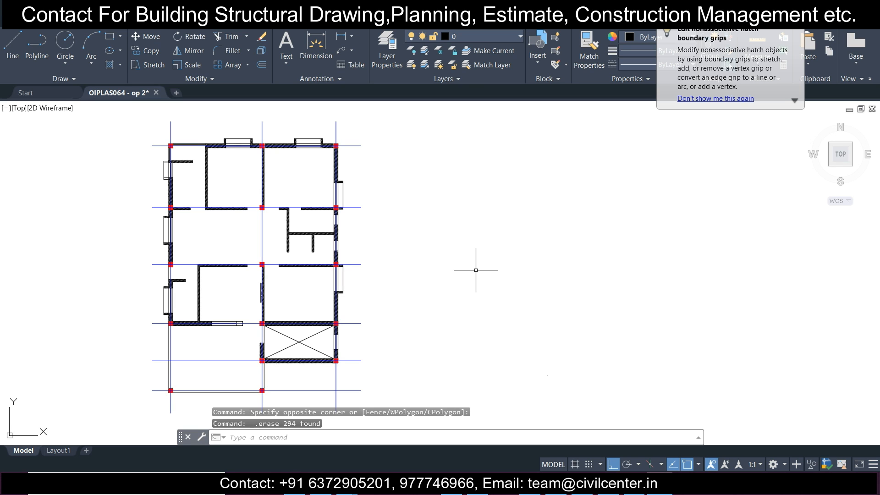
{"action": "middle_click_drag", "start_coordinate": [383, 250], "coordinate": [501, 227]}
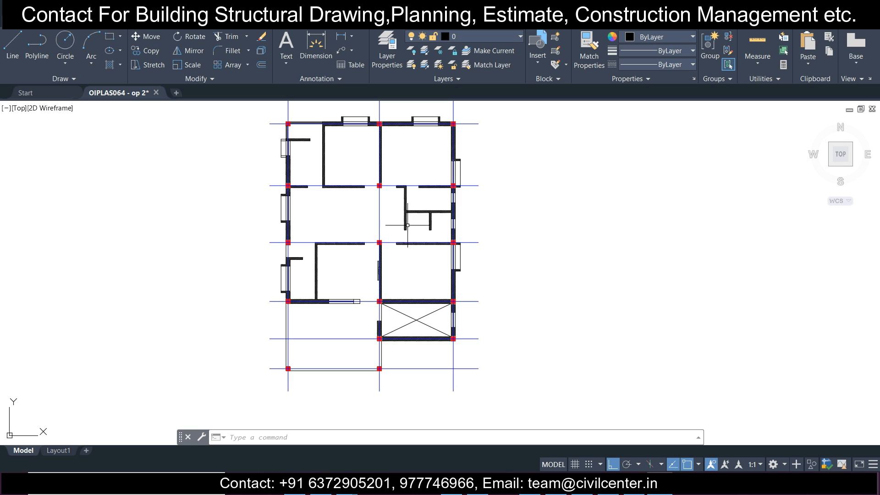
{"action": "scroll", "coordinate": [407, 225], "scroll_direction": "down", "scroll_amount": 1}
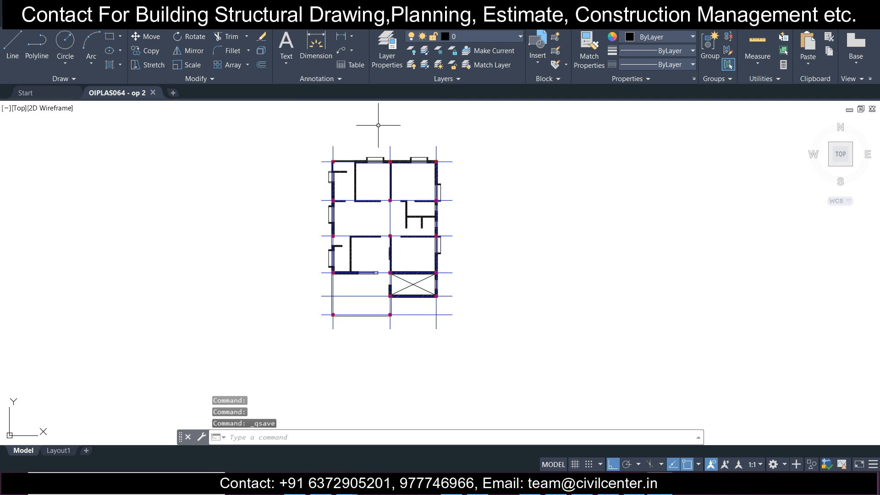
{"action": "scroll", "coordinate": [451, 137], "scroll_direction": "up", "scroll_amount": 2}
{"action": "left_click", "coordinate": [455, 183]}
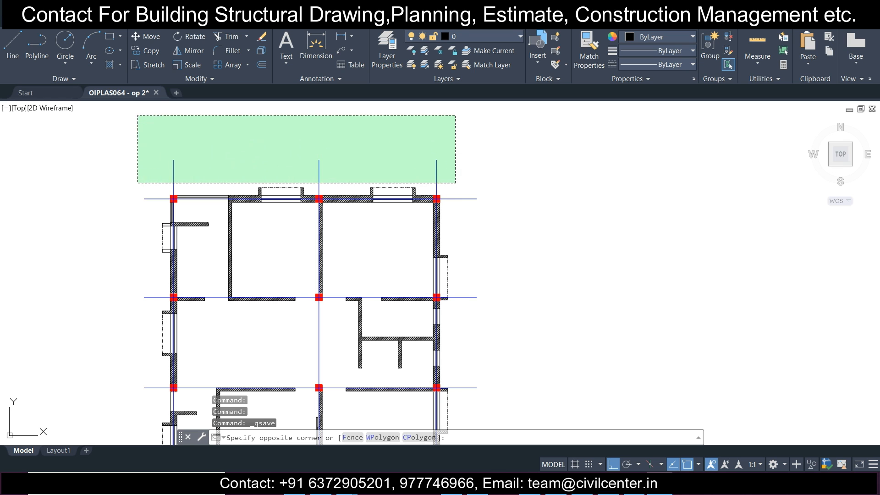
{"action": "left_click", "coordinate": [138, 115]}
{"action": "left_click", "coordinate": [571, 162]}
{"action": "scroll", "coordinate": [542, 204], "scroll_direction": "down", "scroll_amount": 1}
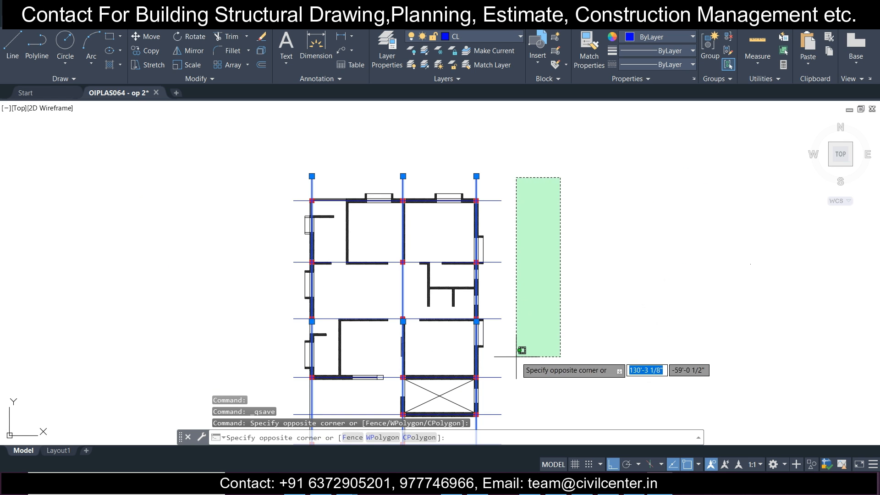
{"action": "middle_click_drag", "start_coordinate": [523, 348], "coordinate": [507, 285]}
{"action": "key", "text": "Escape"}
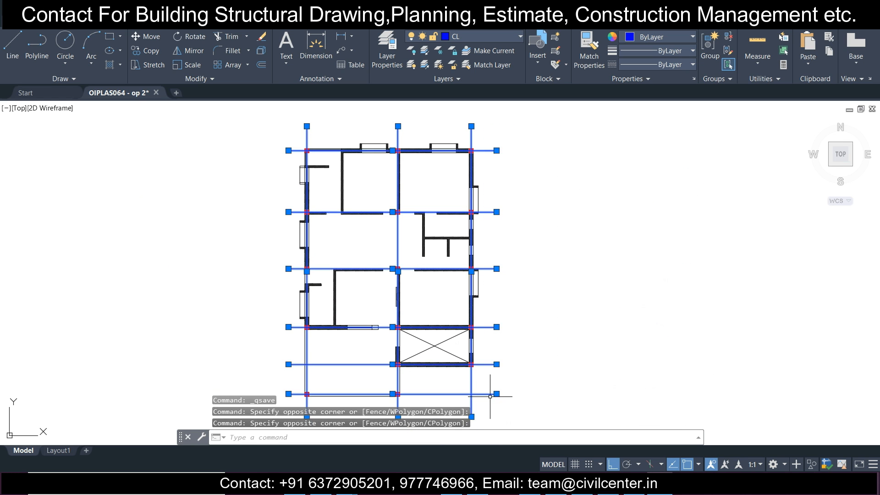
{"action": "key", "text": "Escape"}
{"action": "scroll", "coordinate": [372, 243], "scroll_direction": "down", "scroll_amount": 2}
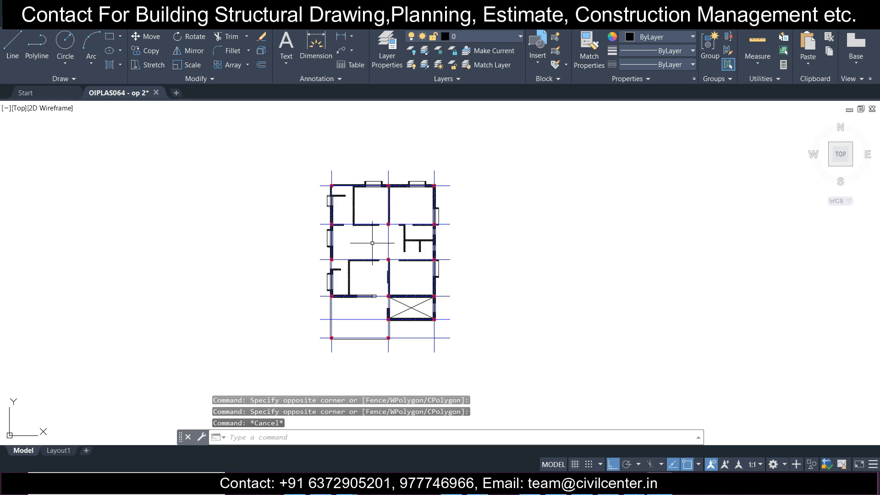
Assign the entire floor plan, including its walls, columns and centrelines, to layer 0.
{"action": "left_click", "coordinate": [291, 153]}
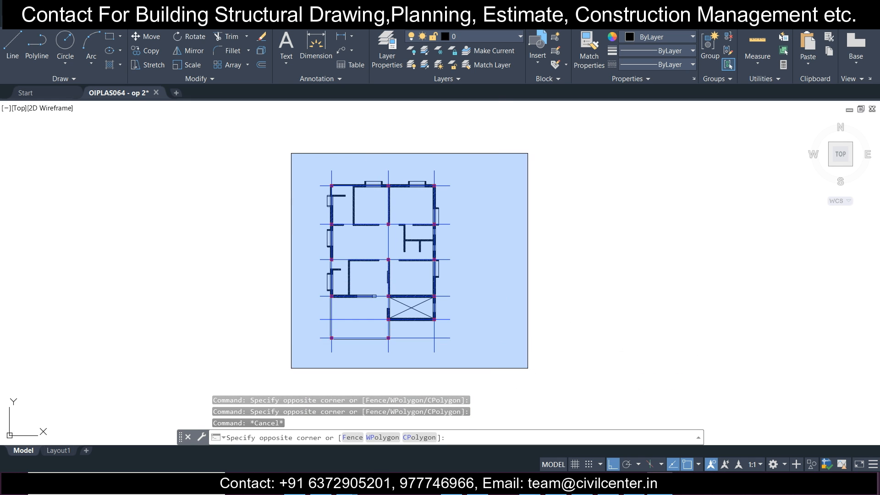
{"action": "left_click", "coordinate": [538, 369]}
{"action": "left_click", "coordinate": [510, 40]}
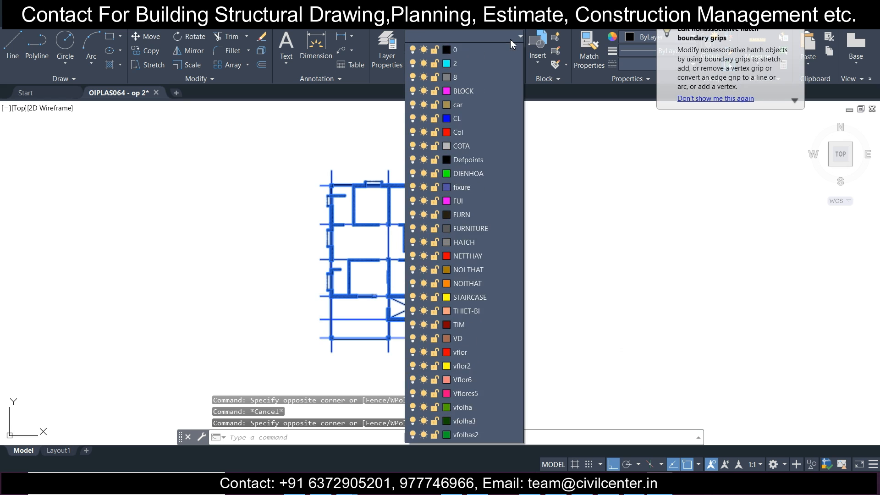
{"action": "left_click", "coordinate": [485, 54]}
{"action": "key", "text": "Escape"}
Assign all vertical and horizontal centrelines of the plan to layer CL, and save the drawing.
{"action": "scroll", "coordinate": [396, 178], "scroll_direction": "up", "scroll_amount": 3}
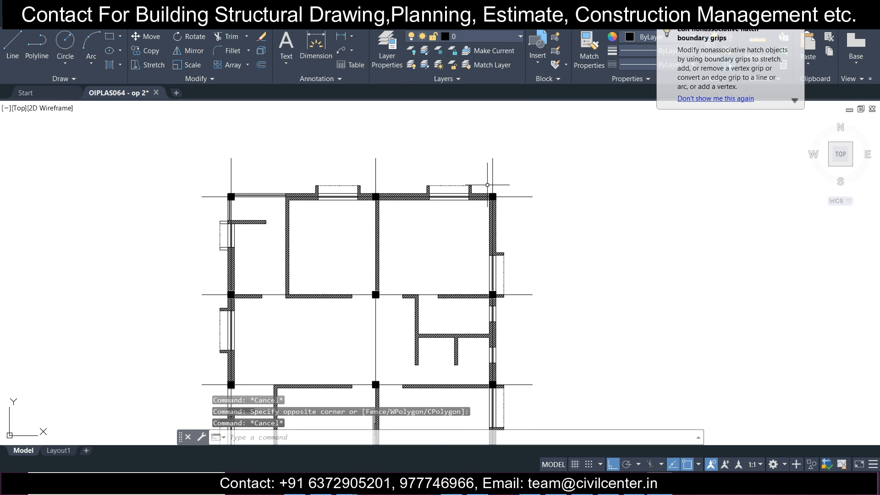
{"action": "left_click", "coordinate": [522, 175]}
{"action": "left_click", "coordinate": [115, 121]}
{"action": "scroll", "coordinate": [279, 142], "scroll_direction": "down", "scroll_amount": 4}
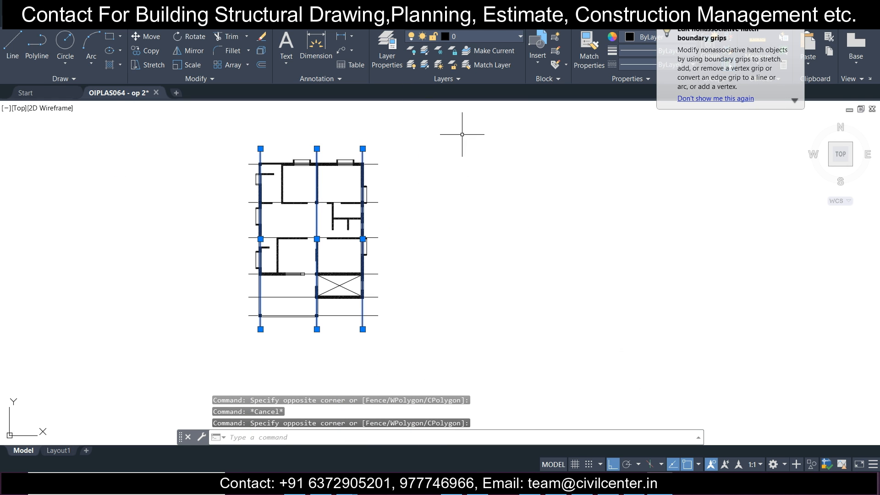
{"action": "left_click", "coordinate": [425, 120]}
{"action": "left_click", "coordinate": [375, 347]}
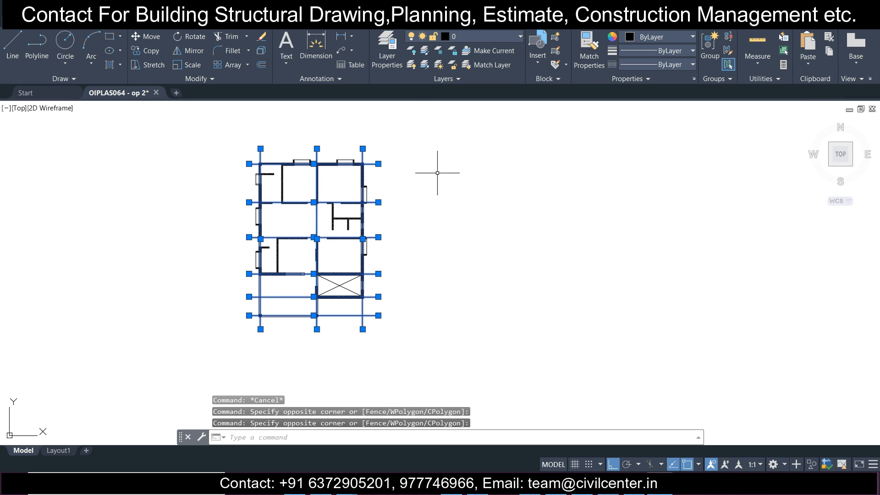
{"action": "left_click", "coordinate": [513, 40]}
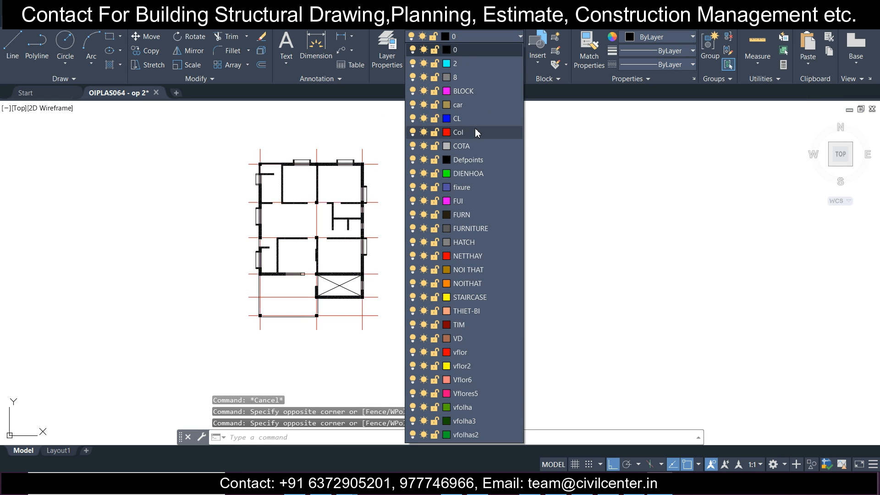
{"action": "left_click", "coordinate": [472, 120]}
{"action": "key", "text": "Escape"}
{"action": "scroll", "coordinate": [401, 162], "scroll_direction": "up", "scroll_amount": 5}
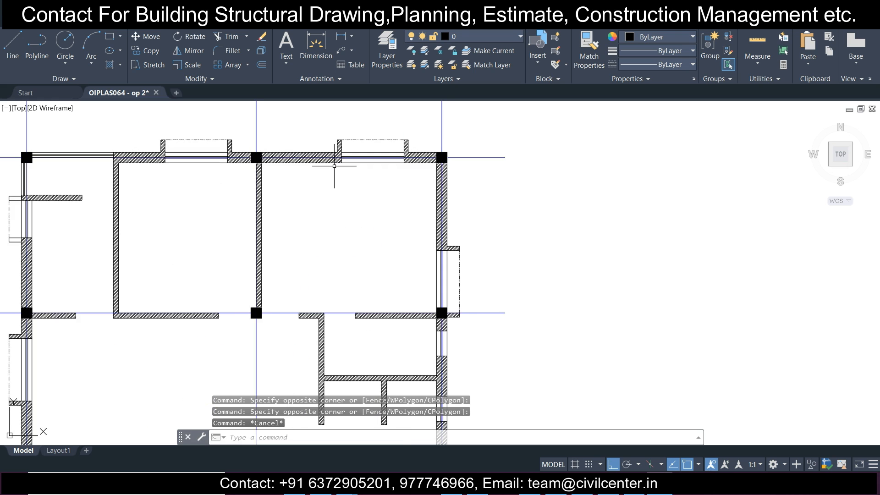
{"action": "scroll", "coordinate": [431, 176], "scroll_direction": "down", "scroll_amount": 2}
{"action": "scroll", "coordinate": [431, 176], "scroll_direction": "up", "scroll_amount": 2}
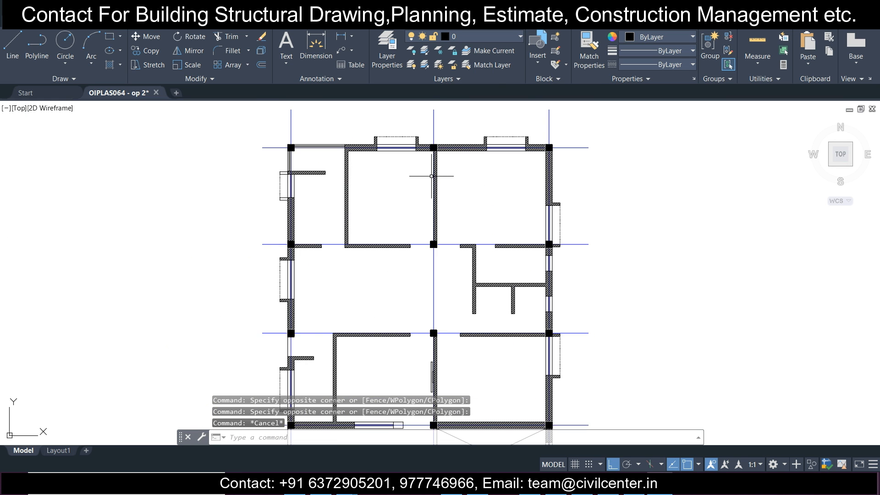
{"action": "scroll", "coordinate": [431, 176], "scroll_direction": "down", "scroll_amount": 2}
{"action": "key", "text": "ctrl+s"}
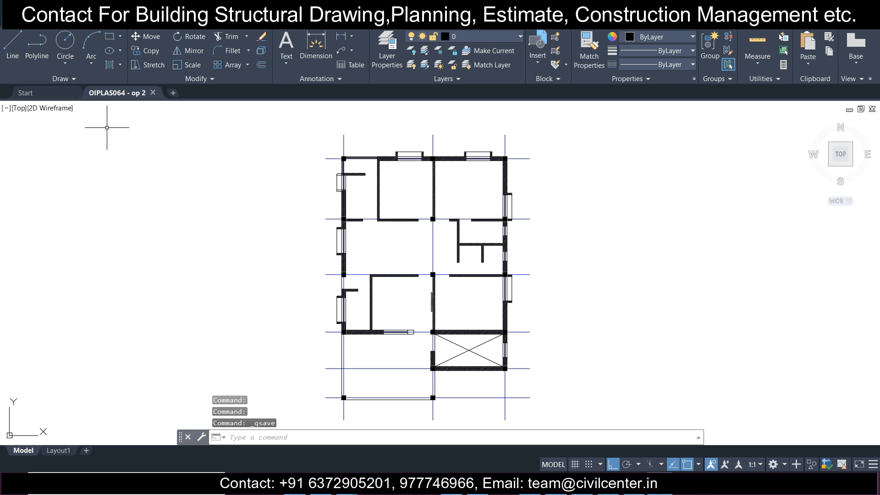
Export the drawing as an AutoCAD 2000/LT2000 DXF file named cl in the Plan Str folder.
{"action": "type", "text": "dx"}
{"action": "left_click", "coordinate": [145, 156]}
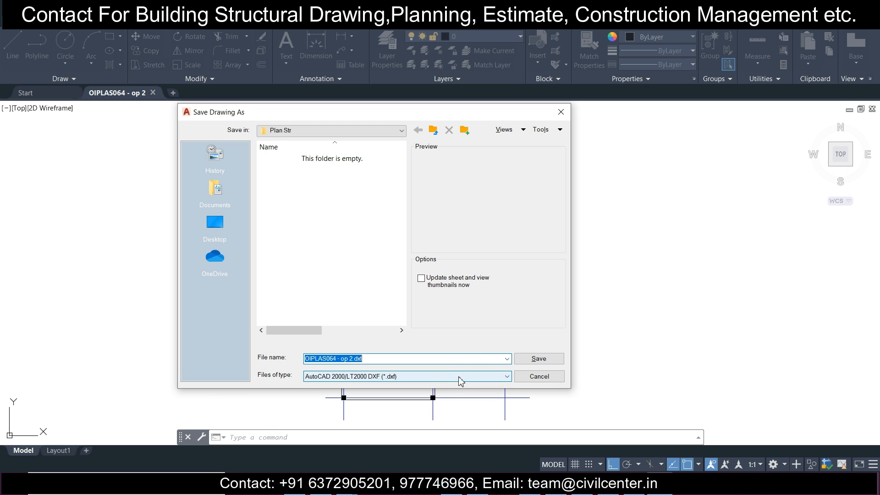
{"action": "type", "text": "c"}
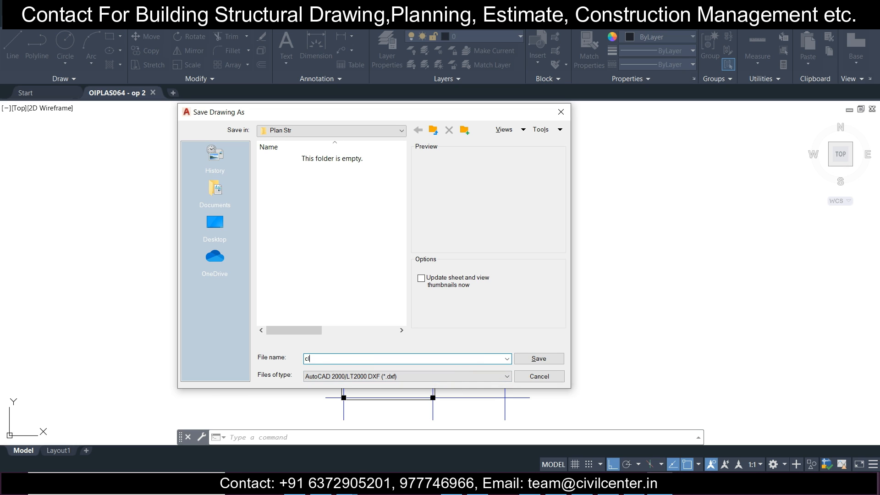
{"action": "type", "text": "l"}
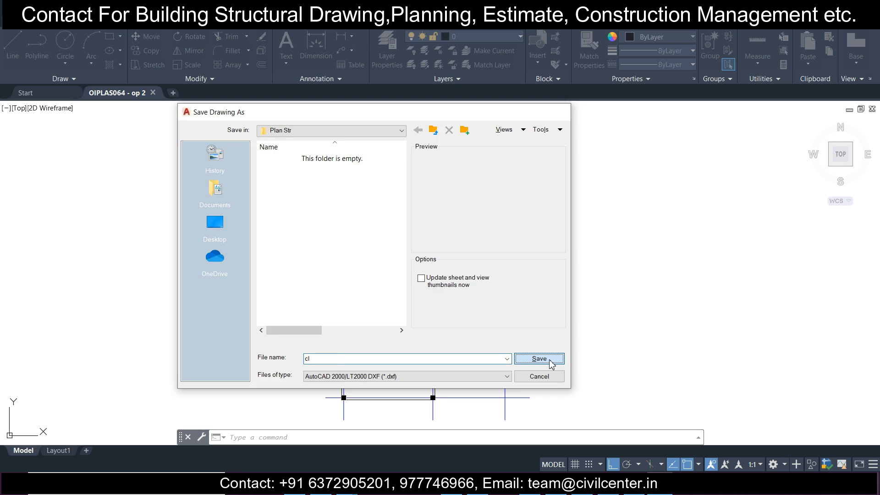
{"action": "left_click", "coordinate": [558, 358]}
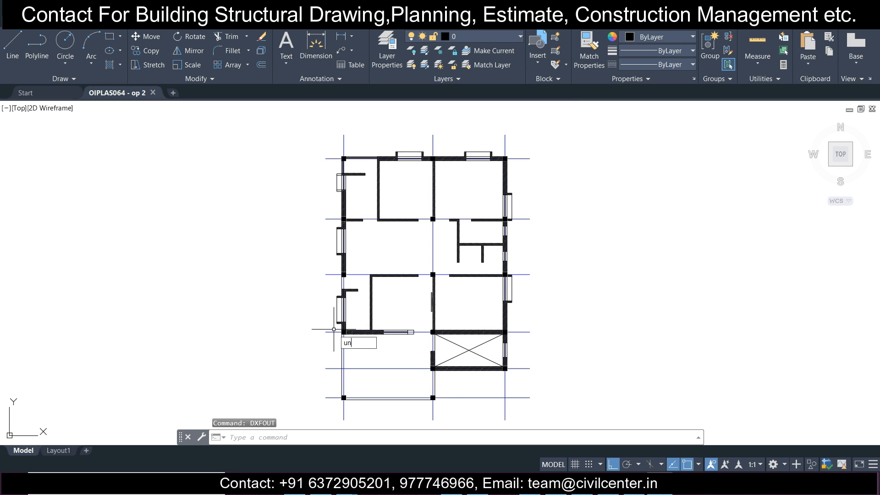
Check the drawing's length type and insertion scale units without changing them.
{"action": "type", "text": "un"}
{"action": "key", "text": "Return"}
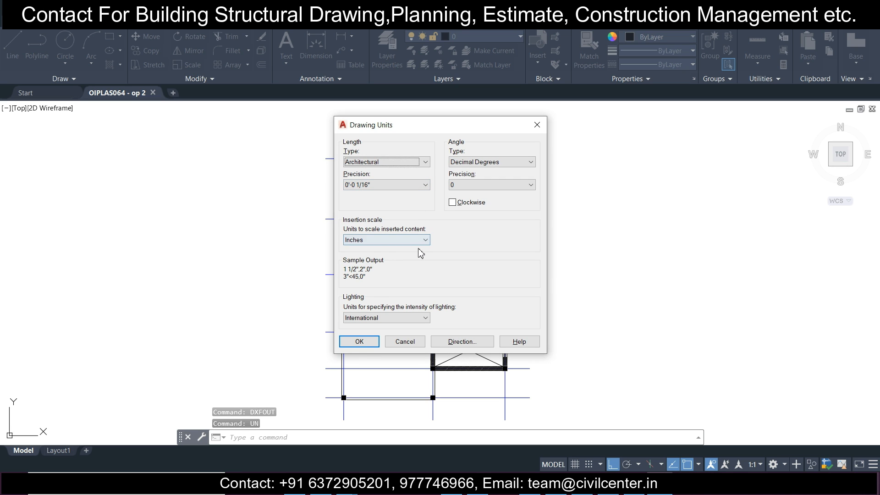
{"action": "left_click", "coordinate": [537, 125]}
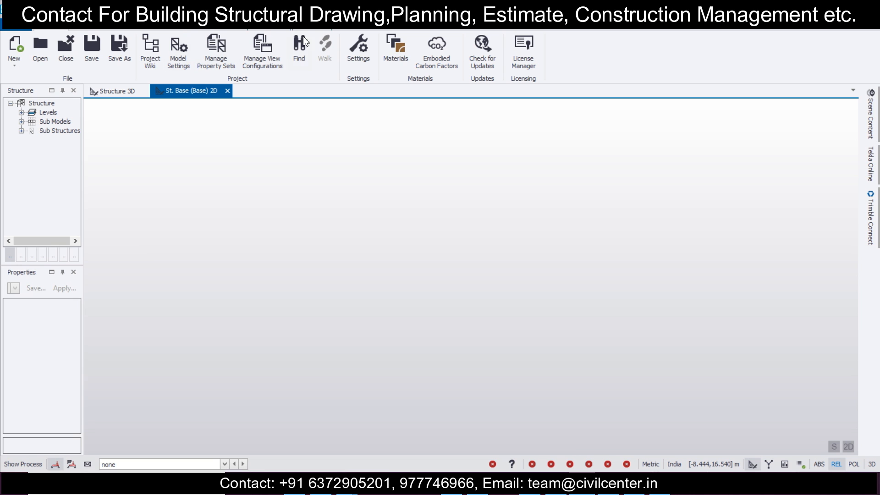
Switch to Tekla Structural Designer and review the available settings sets and importable countries, keeping India Settings active.
{"action": "left_click", "coordinate": [361, 50]}
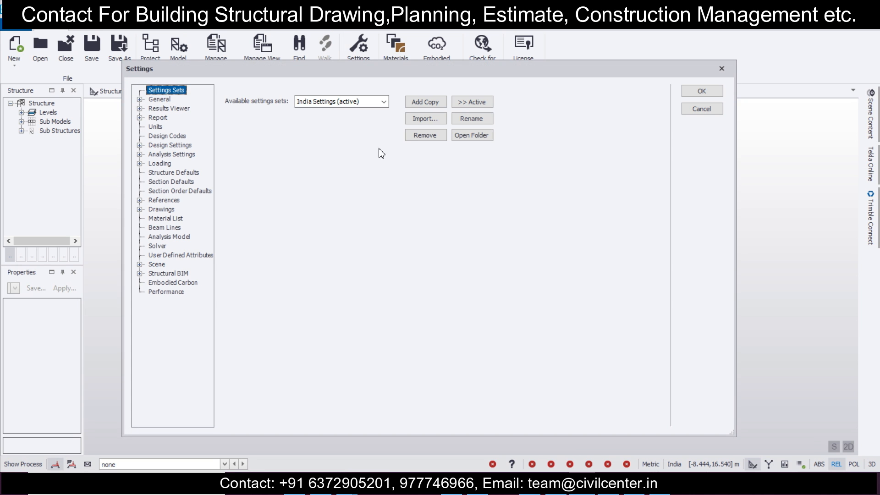
{"action": "left_click", "coordinate": [383, 102]}
{"action": "left_click", "coordinate": [386, 106]}
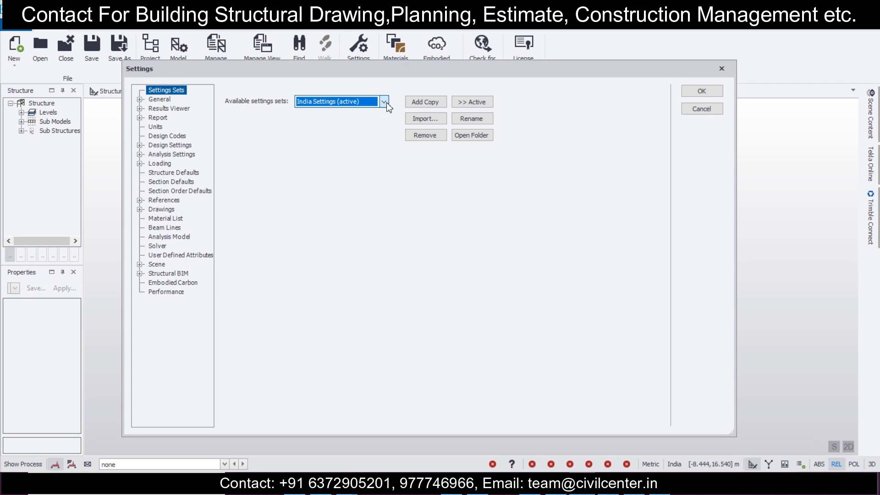
{"action": "left_click", "coordinate": [437, 120]}
{"action": "scroll", "coordinate": [386, 226], "scroll_direction": "down", "scroll_amount": 1}
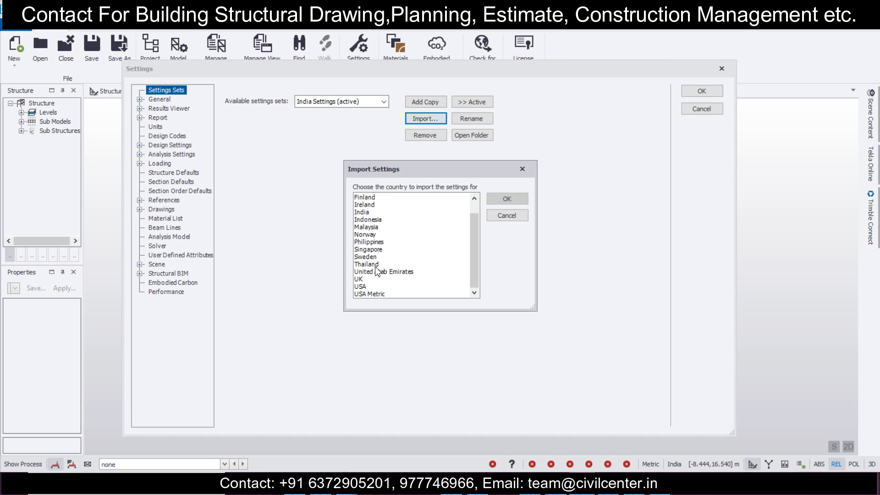
{"action": "left_click", "coordinate": [522, 169]}
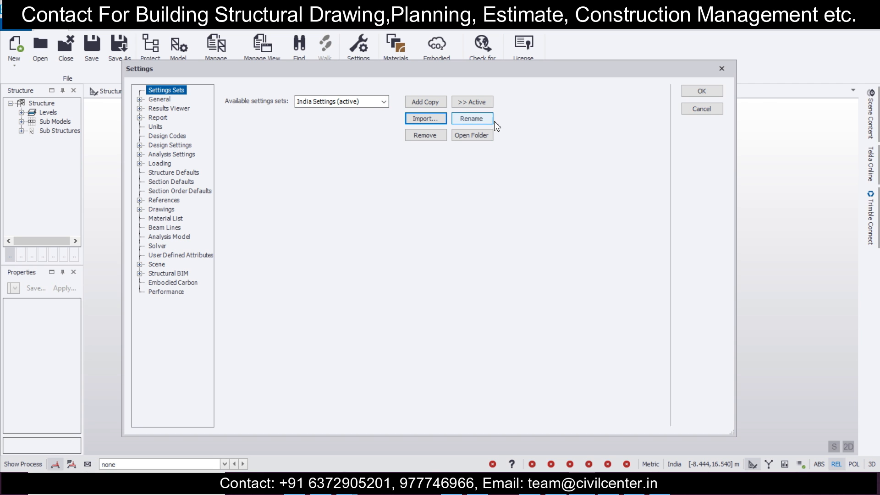
{"action": "left_click", "coordinate": [710, 92]}
Review the design codes and available head codes in the model settings, keeping India.
{"action": "left_click", "coordinate": [178, 64]}
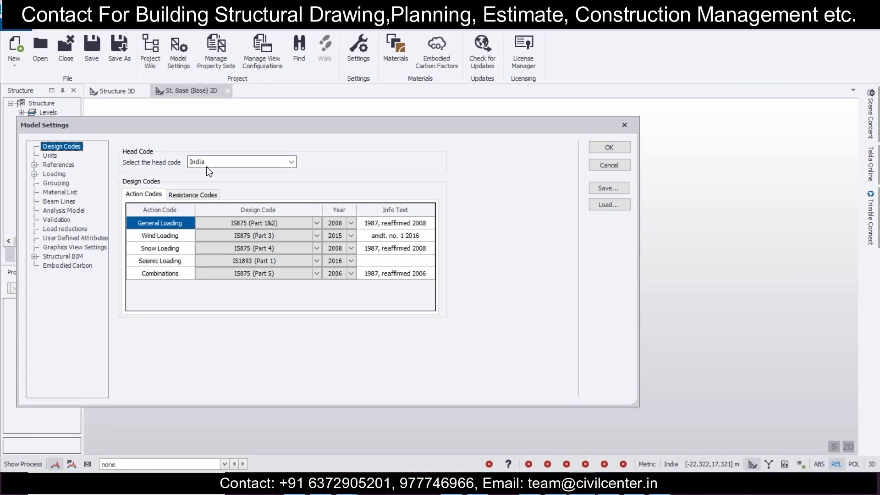
{"action": "left_click", "coordinate": [243, 161]}
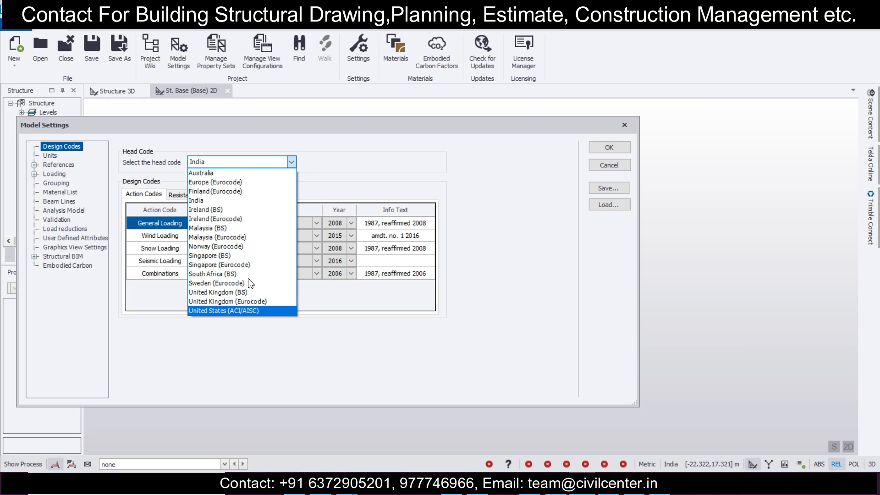
{"action": "left_click", "coordinate": [291, 163]}
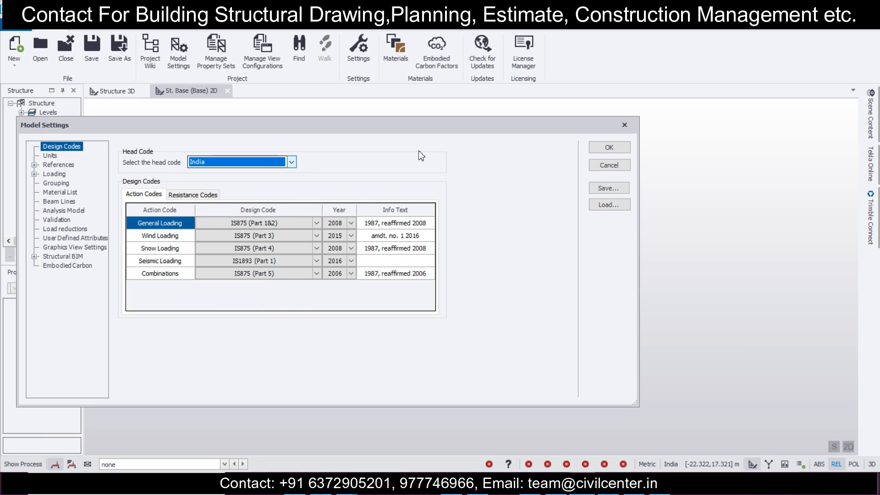
{"action": "left_click", "coordinate": [606, 148]}
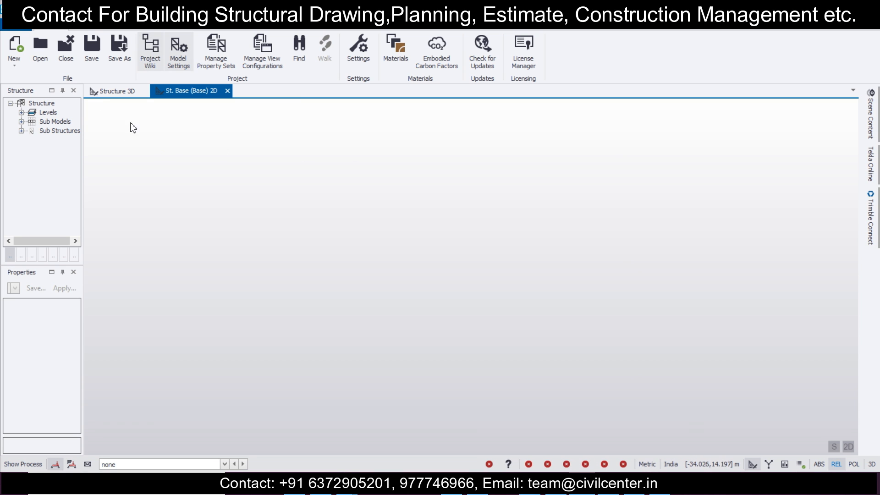
Look at the Structure 3D view and return to the St. Base 2D view.
{"action": "left_click", "coordinate": [122, 95]}
{"action": "left_click", "coordinate": [180, 93]}
{"action": "left_click", "coordinate": [116, 97]}
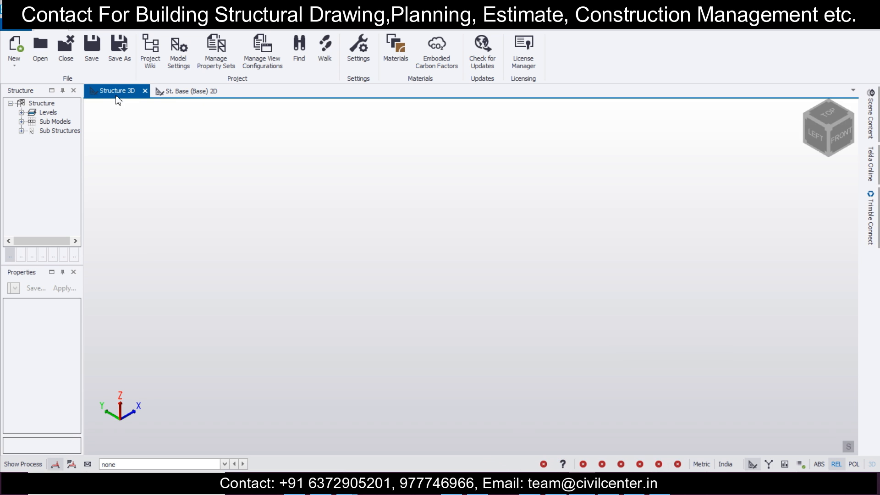
{"action": "left_click", "coordinate": [171, 90]}
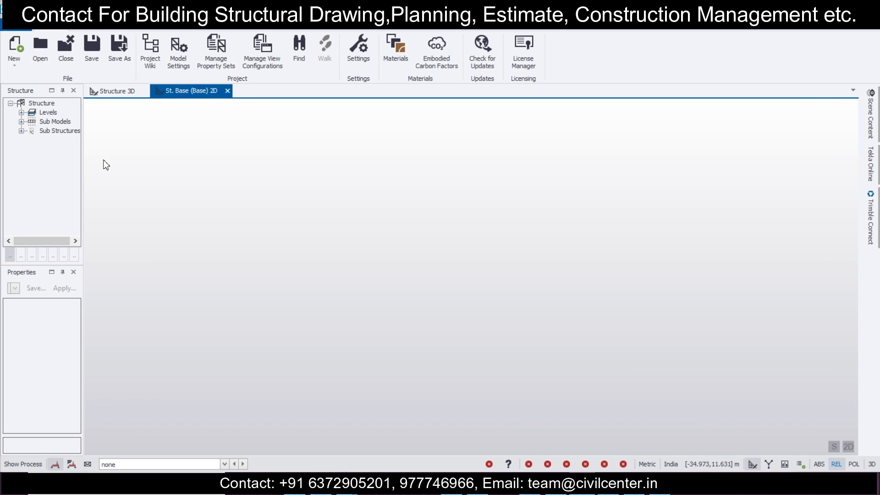
Insert a construction level below Base and set its level to -1.2 m.
{"action": "left_click", "coordinate": [170, 30]}
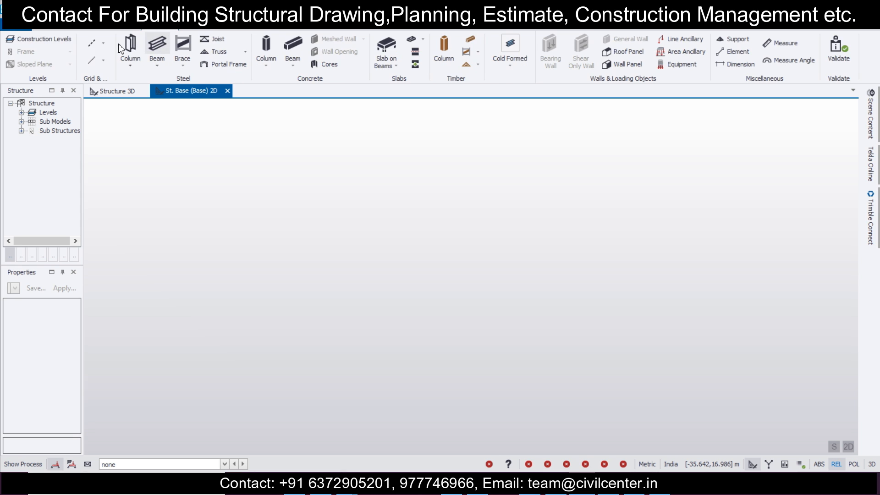
{"action": "left_click", "coordinate": [61, 41]}
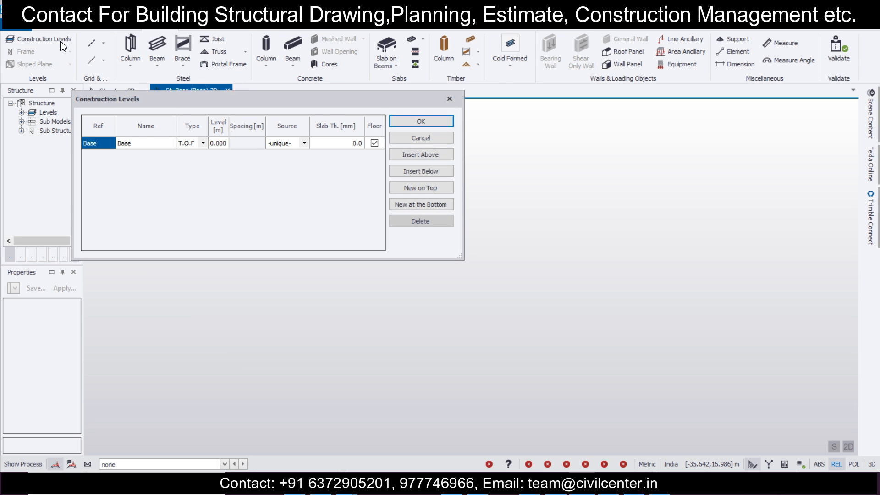
{"action": "left_click", "coordinate": [419, 172]}
{"action": "left_click", "coordinate": [219, 156]}
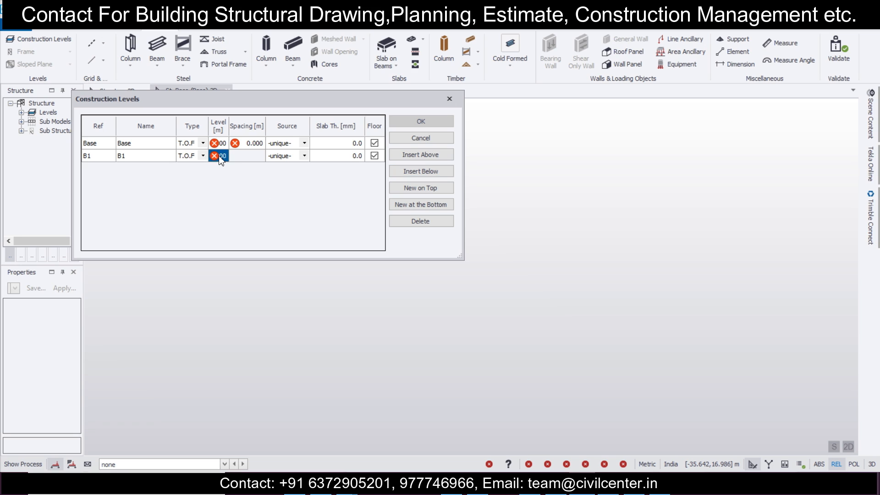
{"action": "type", "text": "-1"}
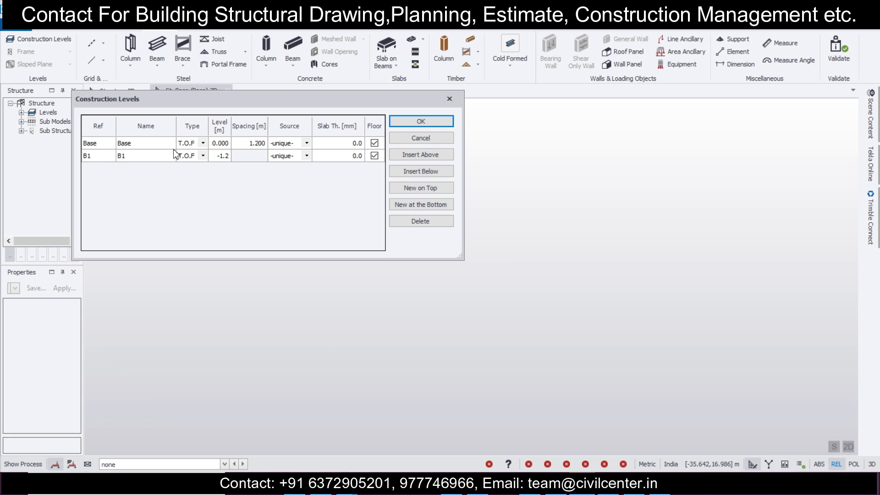
{"action": "type", "text": ".2"}
{"action": "left_click", "coordinate": [158, 158]}
Insert a construction level above Base with type S.S.L, 3.2 m spacing and 100 mm slab thickness.
{"action": "left_click", "coordinate": [158, 145]}
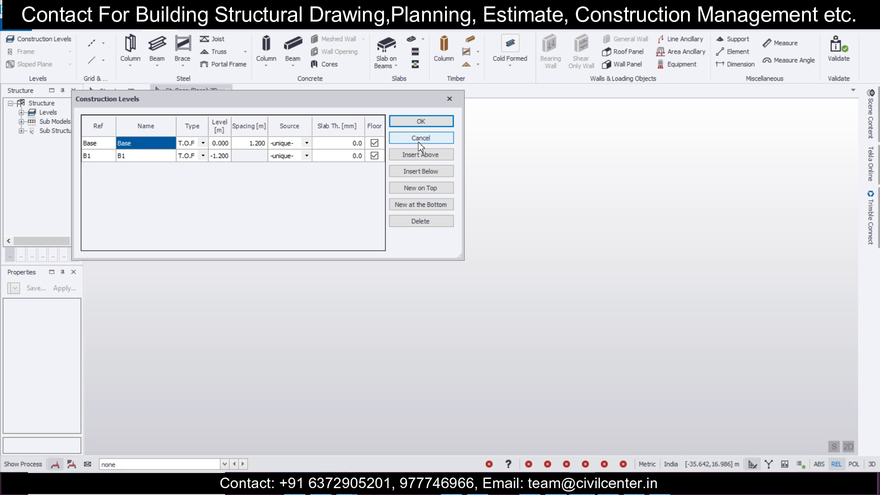
{"action": "left_click", "coordinate": [419, 154]}
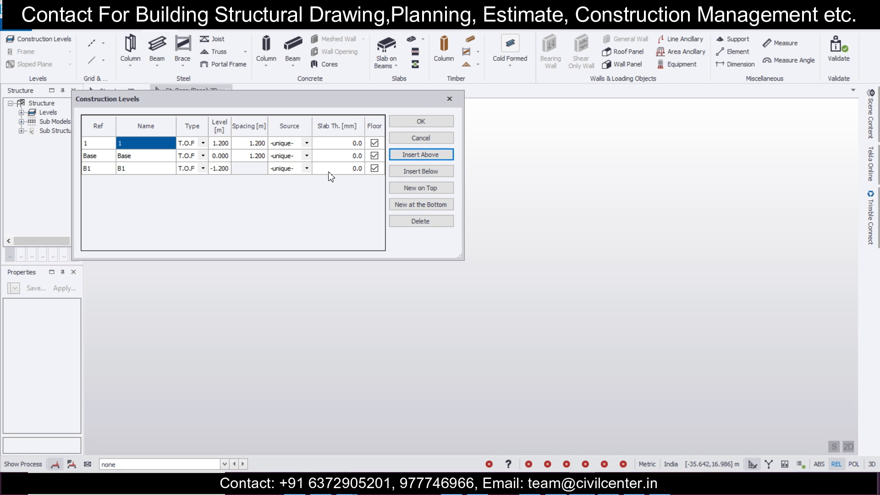
{"action": "left_click", "coordinate": [202, 143]}
{"action": "left_click", "coordinate": [196, 164]}
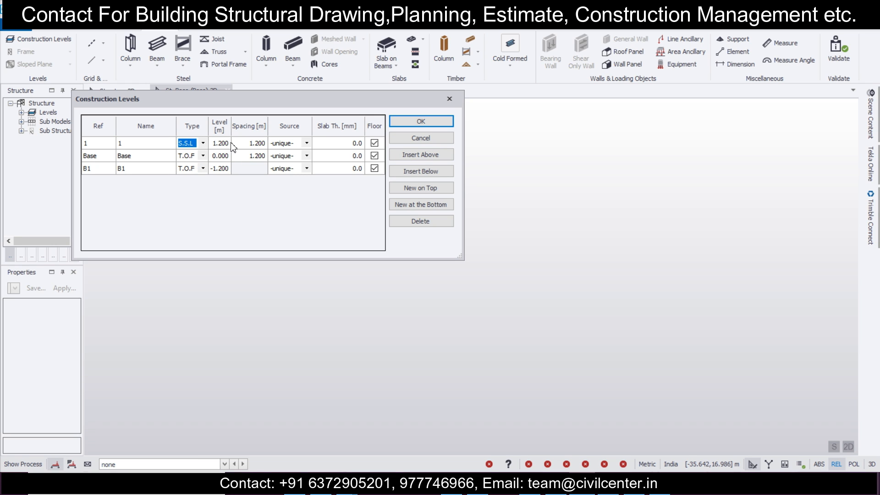
{"action": "left_click", "coordinate": [252, 143]}
{"action": "left_click", "coordinate": [252, 142]}
{"action": "left_click", "coordinate": [353, 145]}
Insert another construction level above level 1 and accept the construction levels.
{"action": "left_click", "coordinate": [148, 150]}
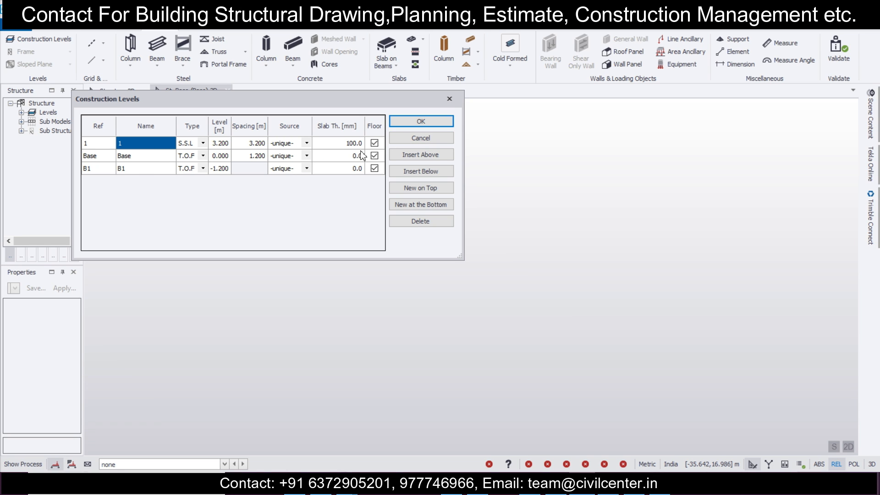
{"action": "left_click", "coordinate": [422, 155]}
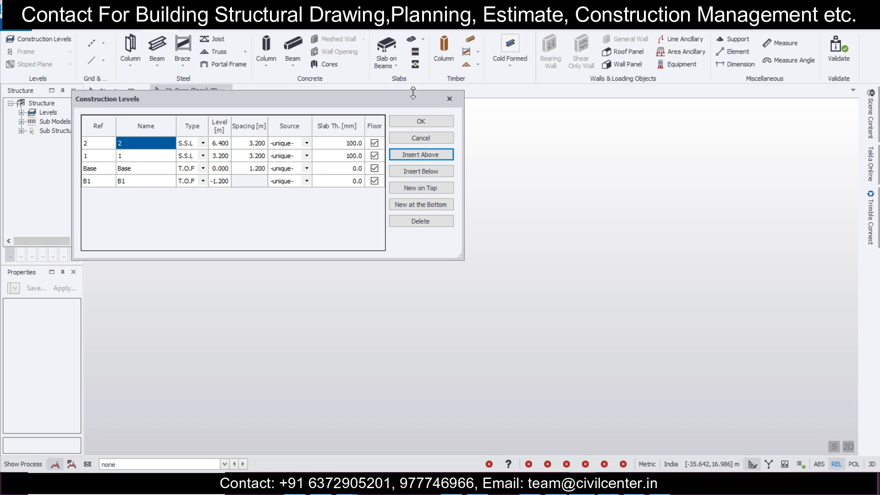
{"action": "left_click", "coordinate": [438, 126]}
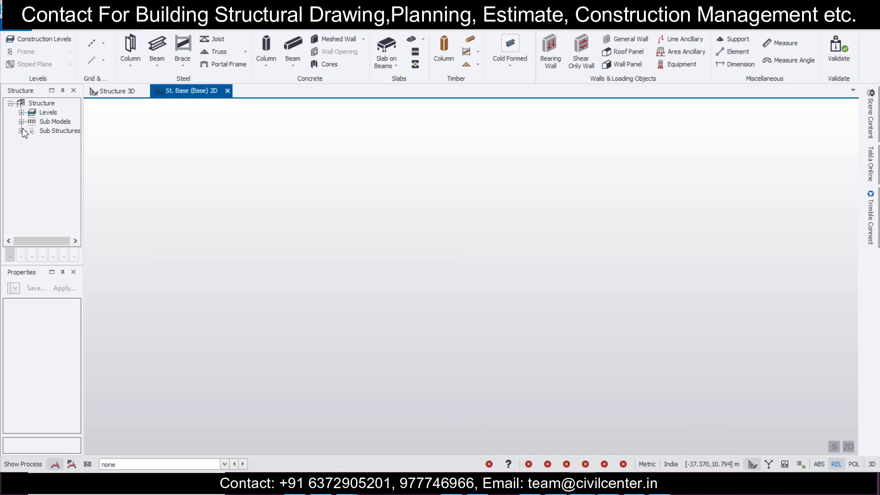
Expand the Levels branch of the structure tree and widen the tree so full level names can be read.
{"action": "left_click", "coordinate": [21, 112]}
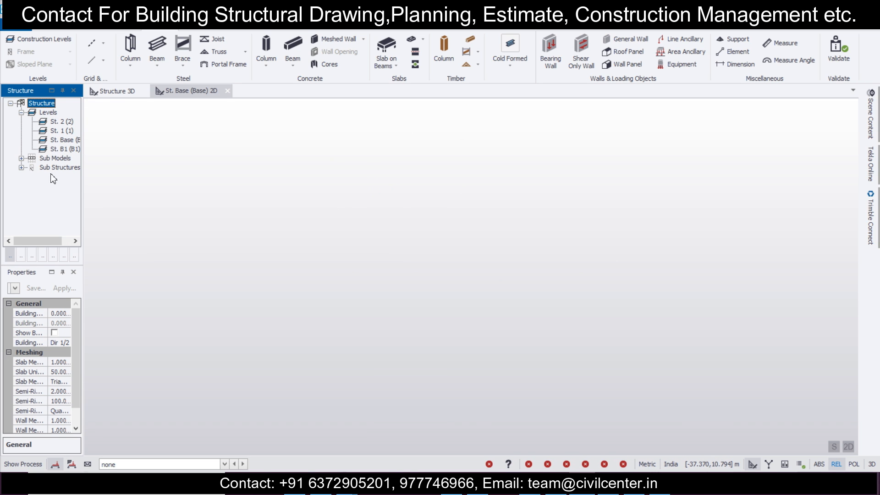
{"action": "left_click_drag", "start_coordinate": [90, 212], "coordinate": [111, 209]}
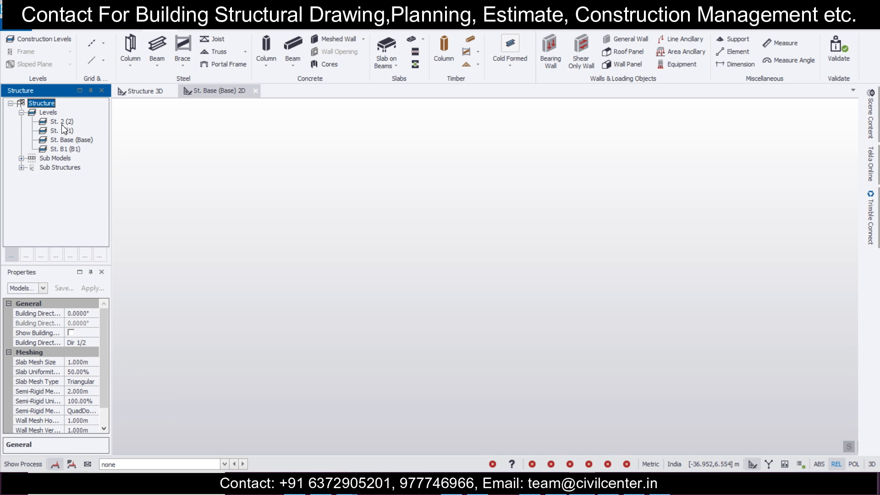
{"action": "left_click", "coordinate": [174, 163]}
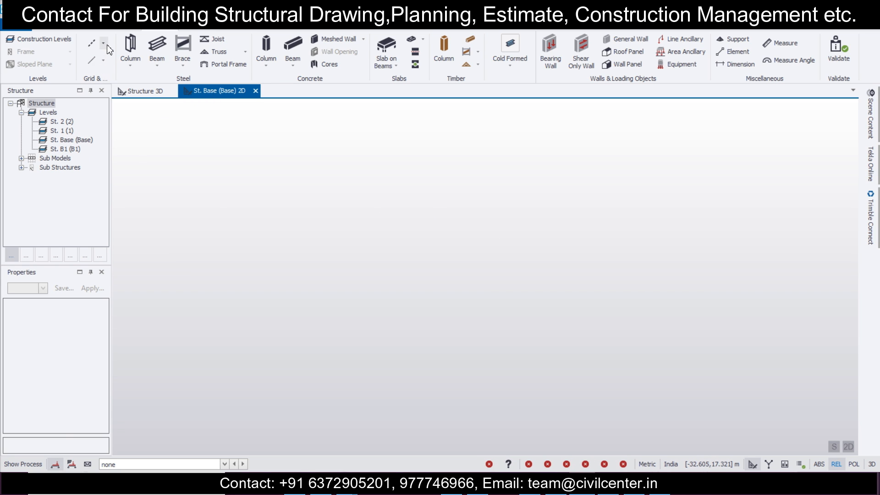
Start a DXF grid import and open the cl file from the Plan Str folder in Live Sessions.
{"action": "left_click", "coordinate": [103, 60]}
{"action": "left_click", "coordinate": [133, 159]}
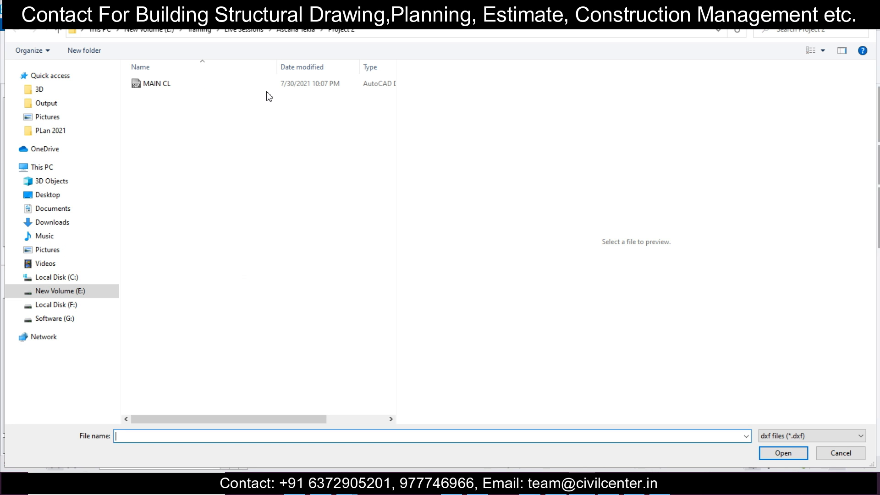
{"action": "left_click", "coordinate": [250, 32]}
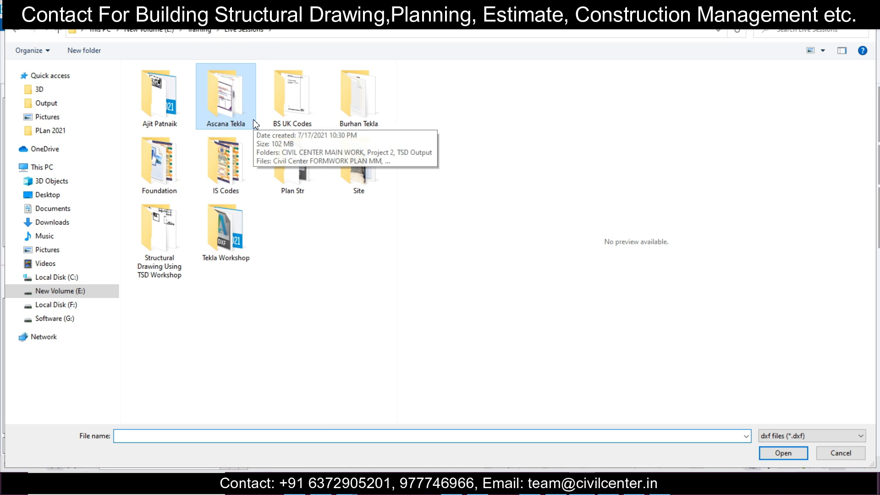
{"action": "double_click", "coordinate": [293, 161]}
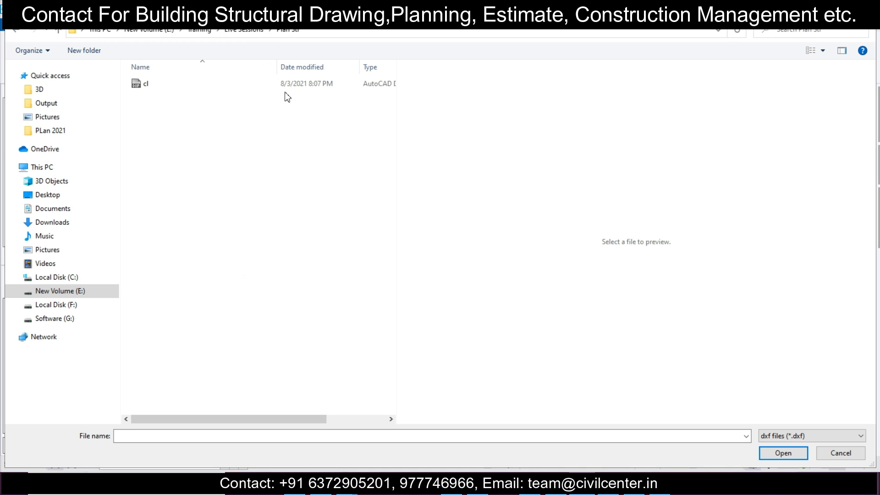
{"action": "left_click", "coordinate": [280, 83]}
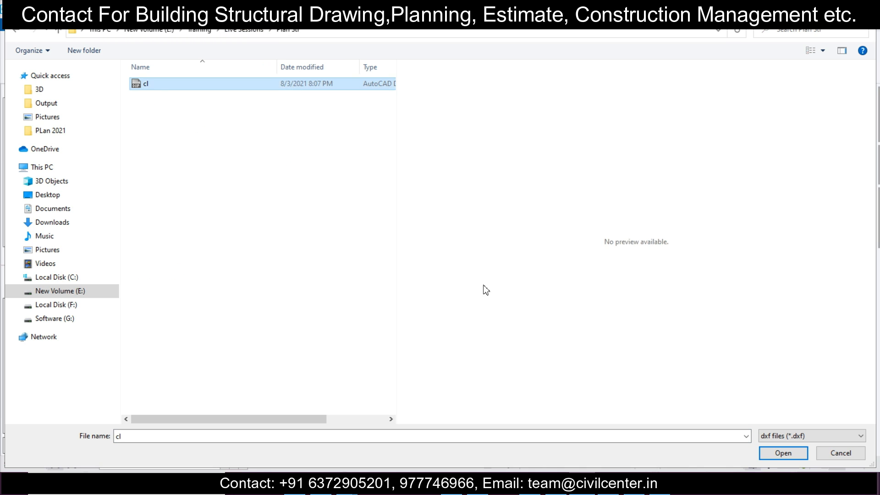
{"action": "left_click", "coordinate": [794, 449]}
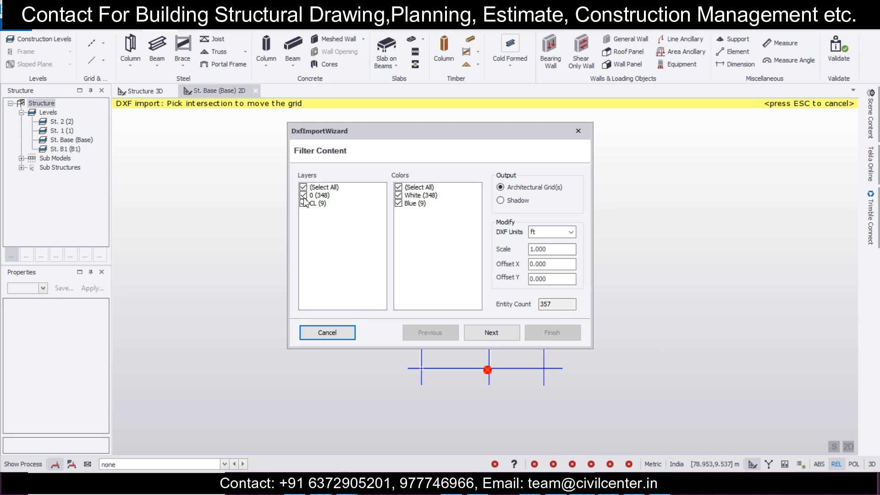
Limit the grid import to the CL layer and set the DXF units to inches.
{"action": "left_click", "coordinate": [304, 197]}
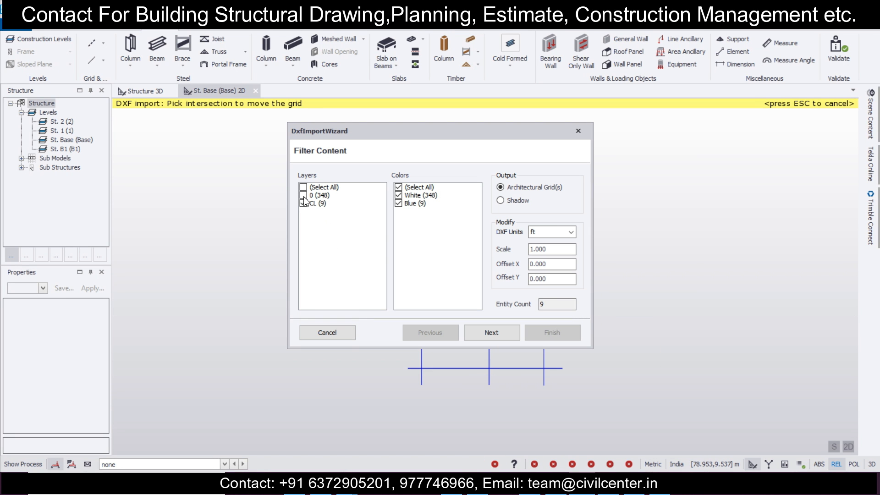
{"action": "left_click", "coordinate": [538, 233]}
{"action": "left_click", "coordinate": [539, 233]}
{"action": "left_click", "coordinate": [539, 228]}
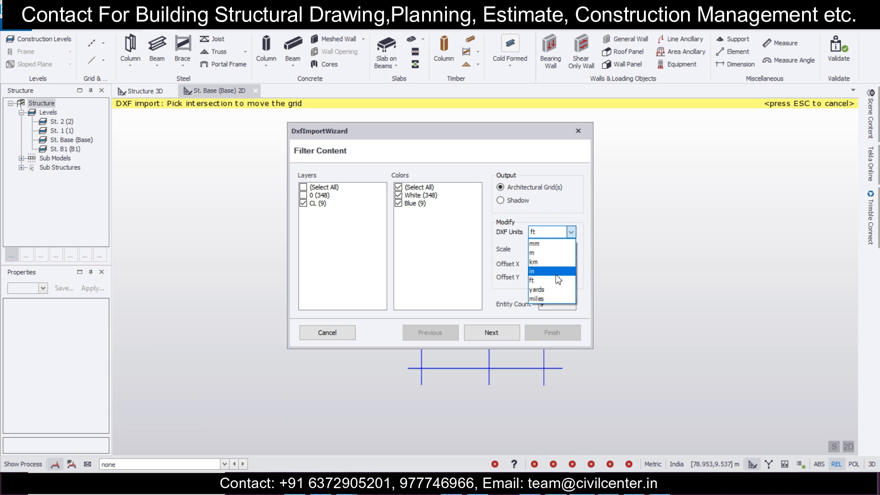
{"action": "left_click", "coordinate": [550, 270]}
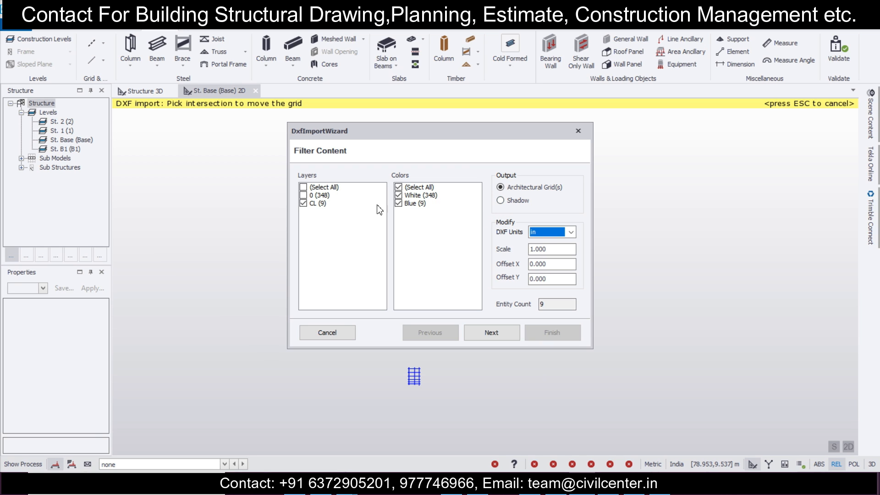
{"action": "left_click", "coordinate": [493, 332]}
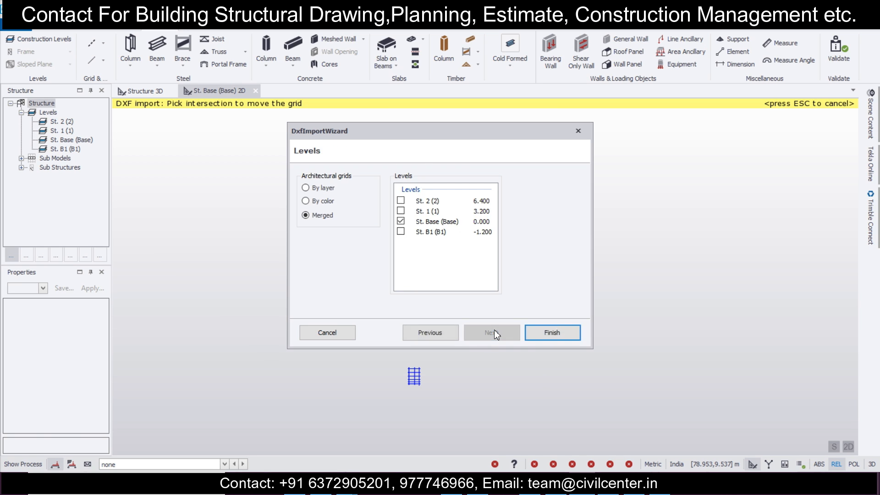
Create the architectural grids by layer on levels St. 2, St. 1, St. Base and St. B1.
{"action": "left_click", "coordinate": [333, 189]}
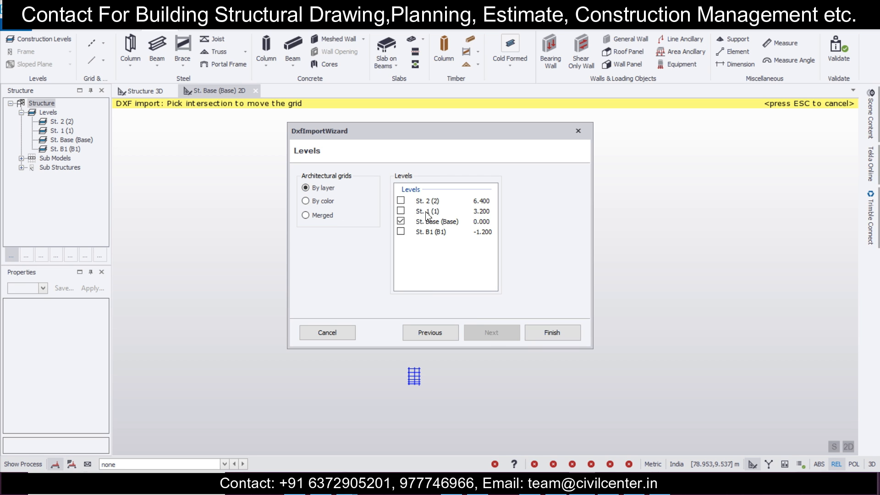
{"action": "left_click", "coordinate": [401, 200]}
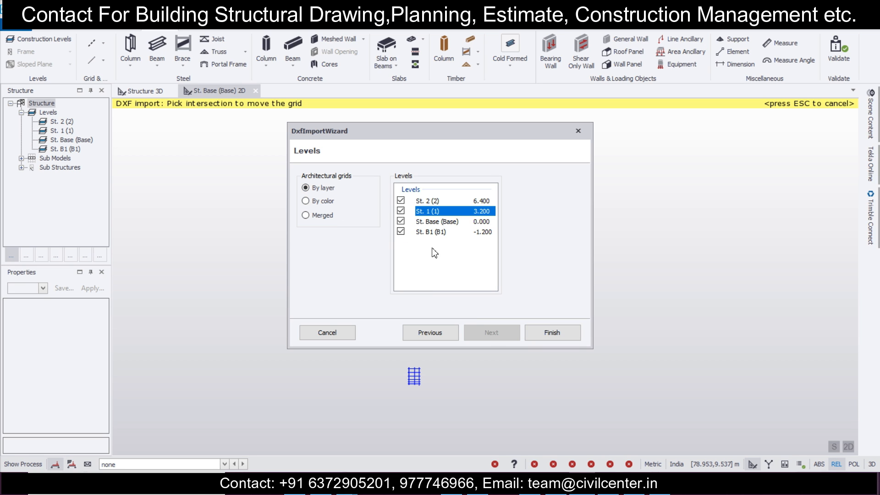
{"action": "left_click", "coordinate": [563, 334]}
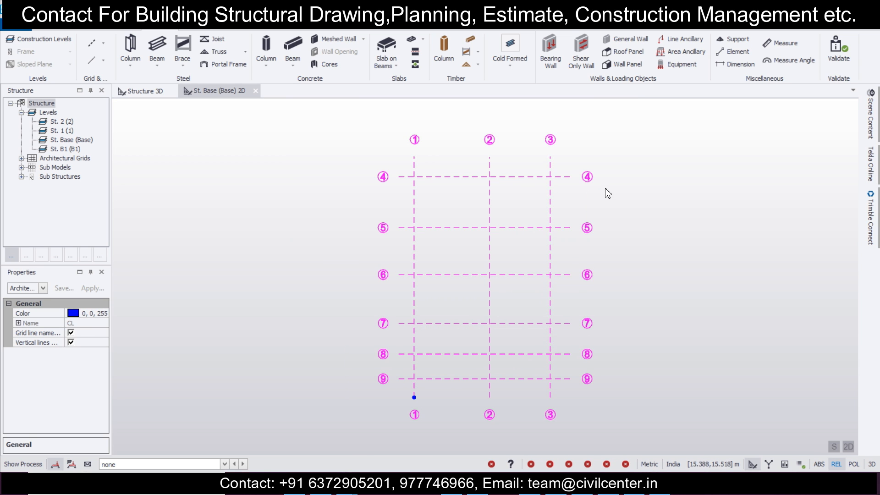
{"action": "left_click", "coordinate": [608, 193]}
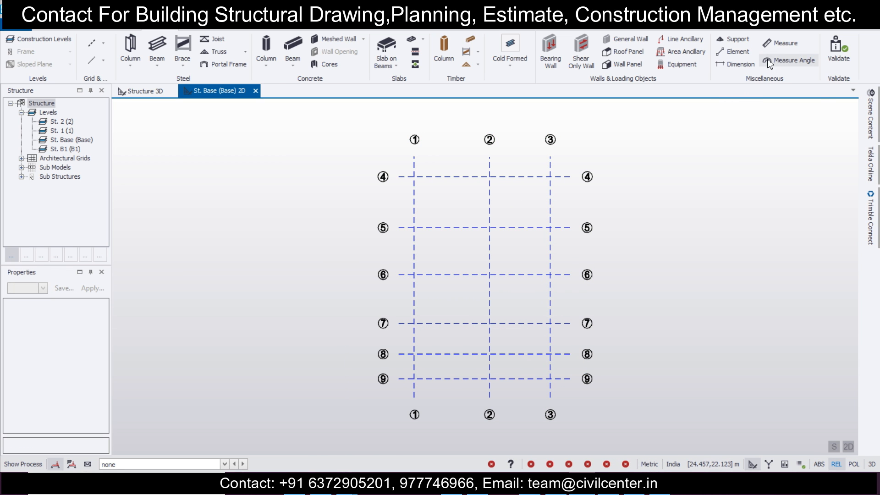
Measure the distance between grid lines 1 and 3 along grid line 4.
{"action": "left_click", "coordinate": [779, 43]}
{"action": "left_click", "coordinate": [414, 177]}
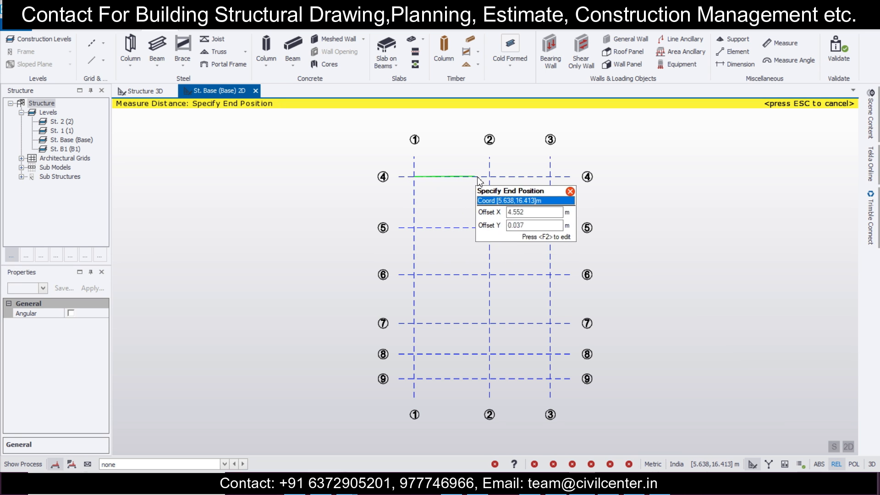
{"action": "left_click", "coordinate": [550, 177]}
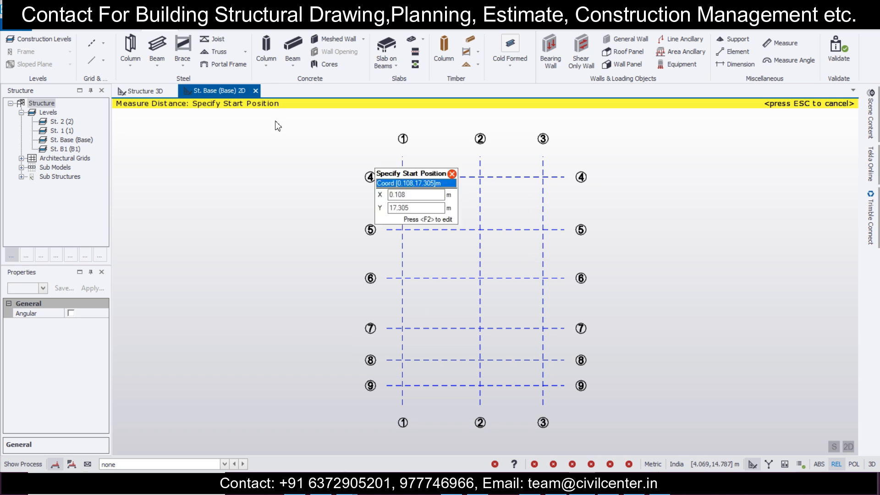
Start a second DXF import using the same cl file.
{"action": "left_click", "coordinate": [106, 44]}
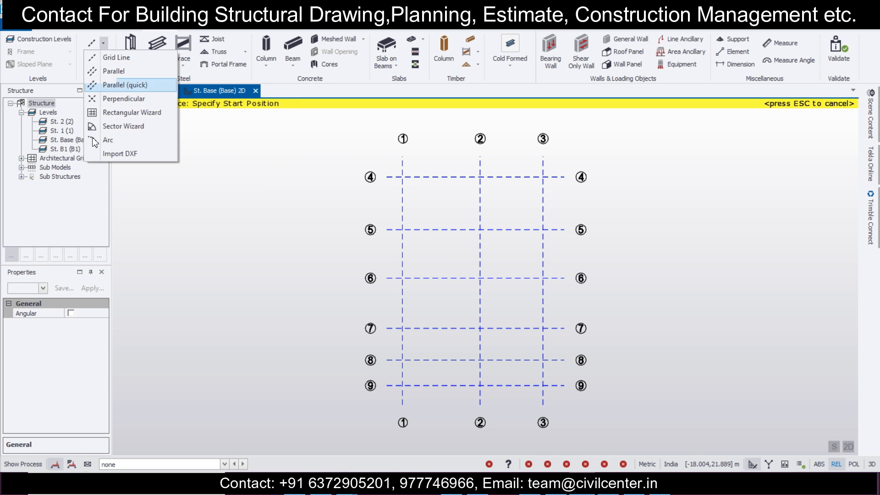
{"action": "left_click", "coordinate": [106, 156]}
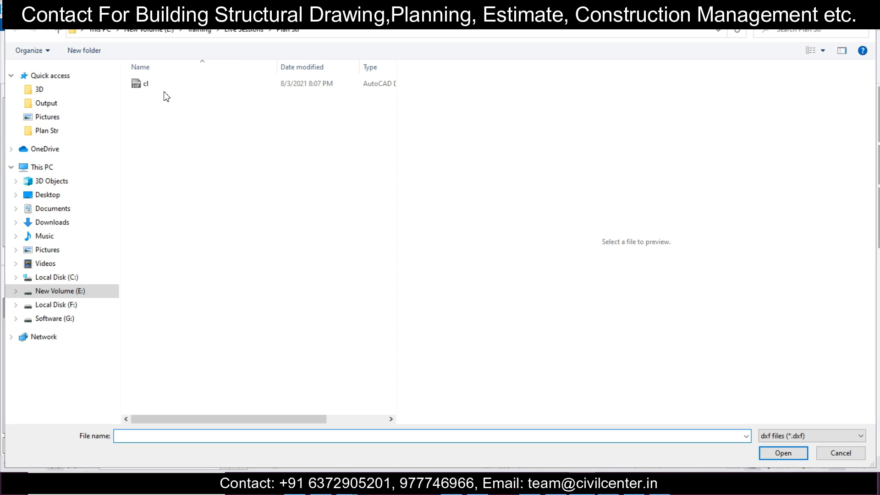
{"action": "left_click", "coordinate": [176, 84]}
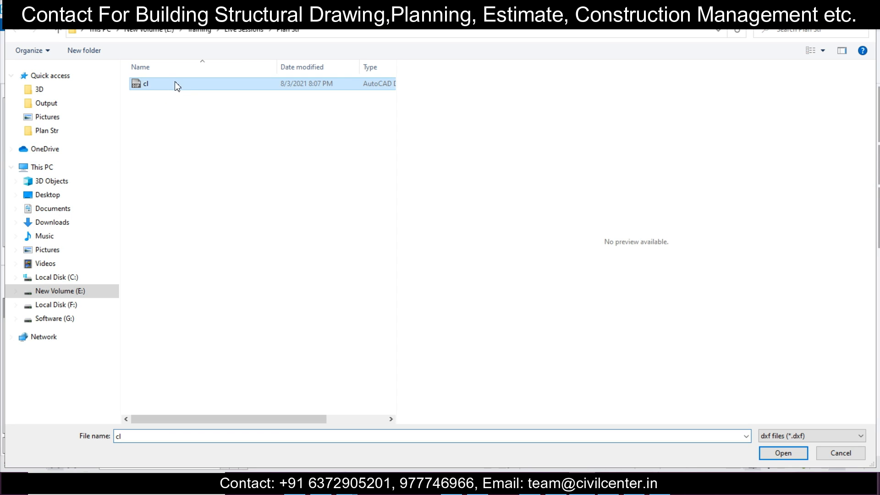
{"action": "left_click", "coordinate": [799, 447]}
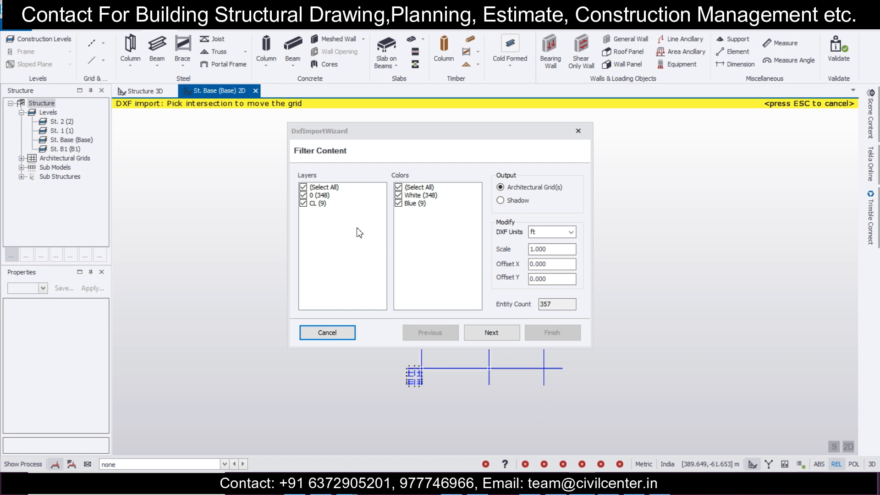
Import only layer 0 as a shadow with the DXF units set to inches.
{"action": "left_click", "coordinate": [304, 203]}
{"action": "left_click", "coordinate": [518, 201]}
{"action": "left_click", "coordinate": [563, 233]}
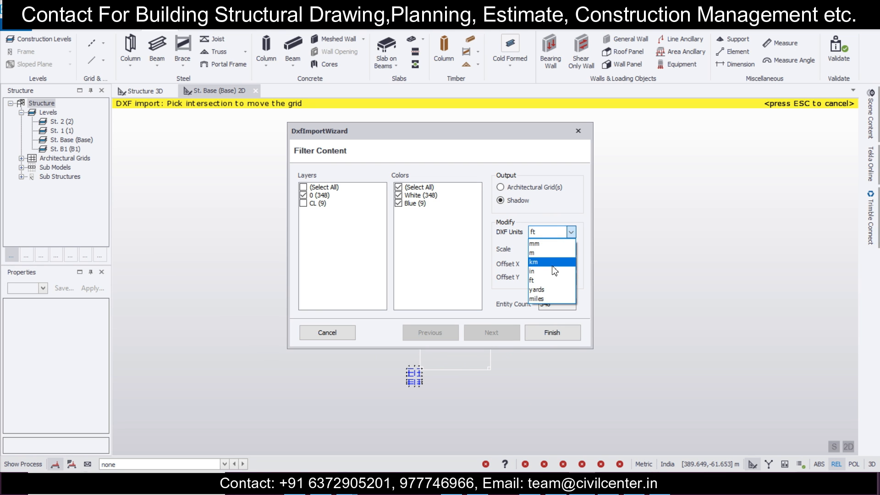
{"action": "left_click", "coordinate": [553, 268]}
{"action": "left_click", "coordinate": [552, 334]}
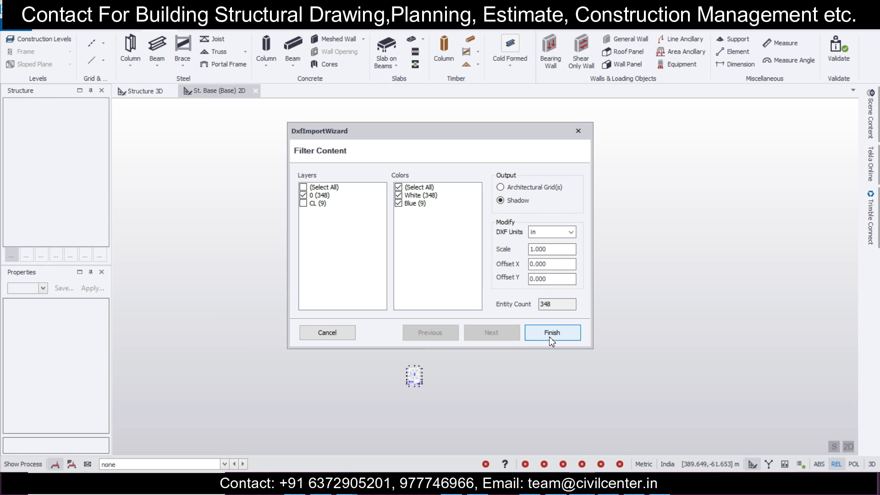
Examine the imported plan shadow against the grid lines, focusing on the corner where grid lines 1 and 4 meet.
{"action": "scroll", "coordinate": [421, 423], "scroll_direction": "up", "scroll_amount": 10}
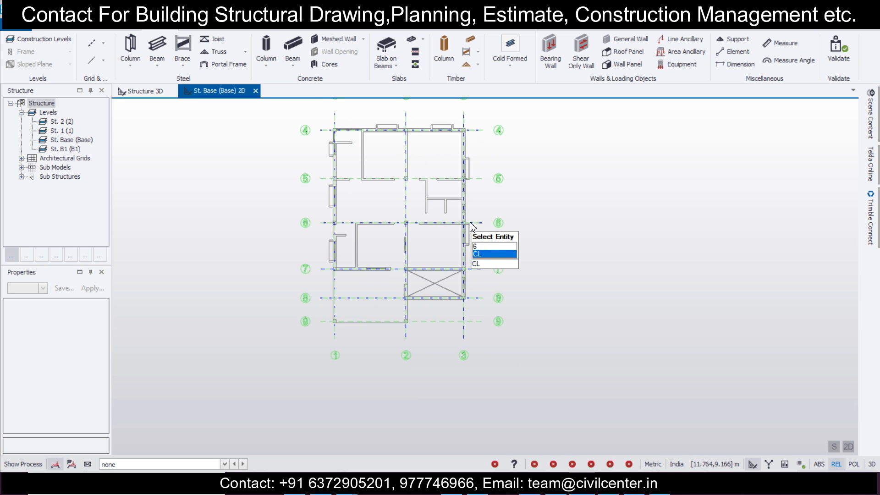
{"action": "scroll", "coordinate": [439, 217], "scroll_direction": "up", "scroll_amount": 4}
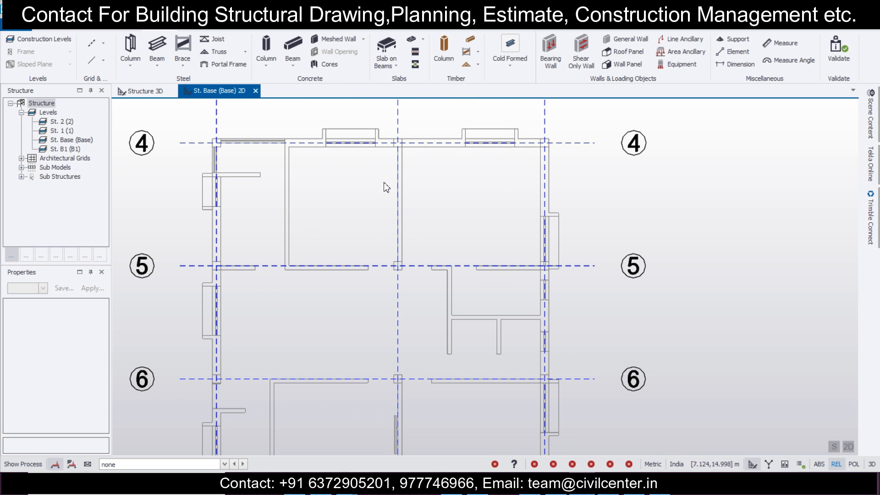
{"action": "middle_click_drag", "start_coordinate": [321, 166], "coordinate": [340, 187]}
{"action": "middle_click_drag", "start_coordinate": [363, 158], "coordinate": [404, 194]}
{"action": "scroll", "coordinate": [314, 168], "scroll_direction": "up", "scroll_amount": 2}
{"action": "scroll", "coordinate": [315, 168], "scroll_direction": "down", "scroll_amount": 2}
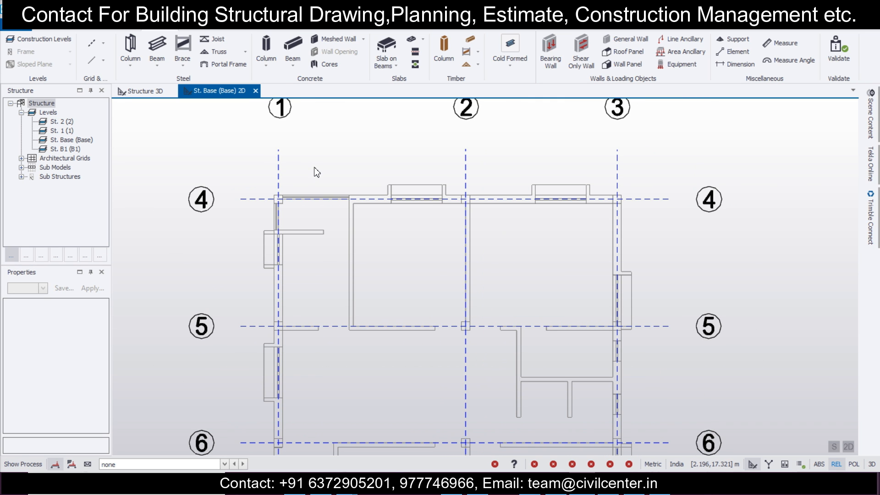
{"action": "left_click", "coordinate": [278, 198]}
Start a cast-in-place concrete column and give it a rectangular section with 254 mm breadth and 254 mm depth.
{"action": "left_click", "coordinate": [267, 46]}
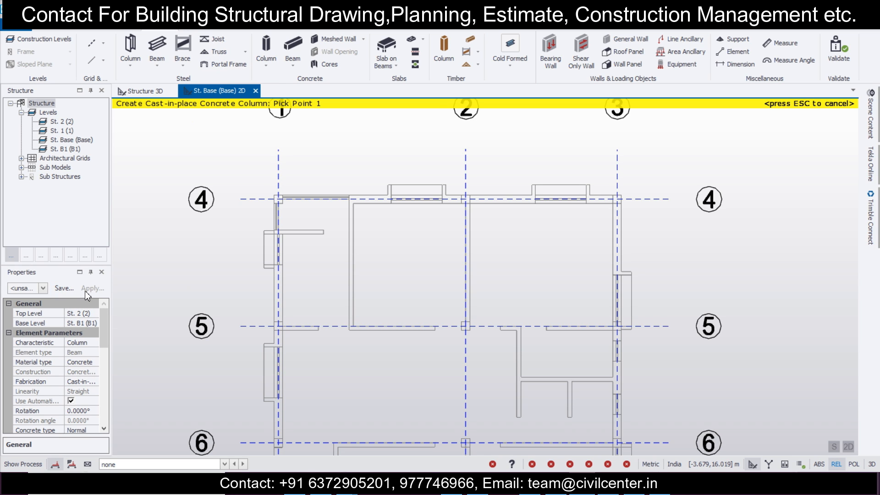
{"action": "left_click_drag", "start_coordinate": [109, 294], "coordinate": [118, 313]}
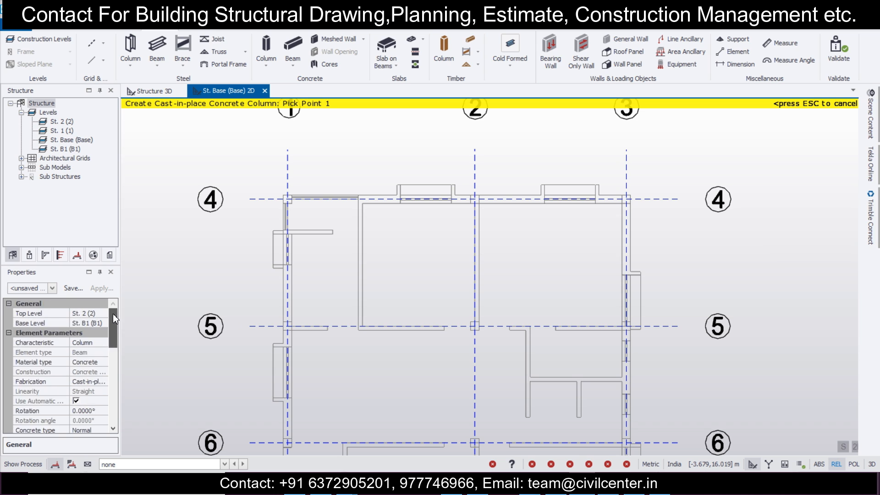
{"action": "left_click_drag", "start_coordinate": [117, 331], "coordinate": [114, 357]}
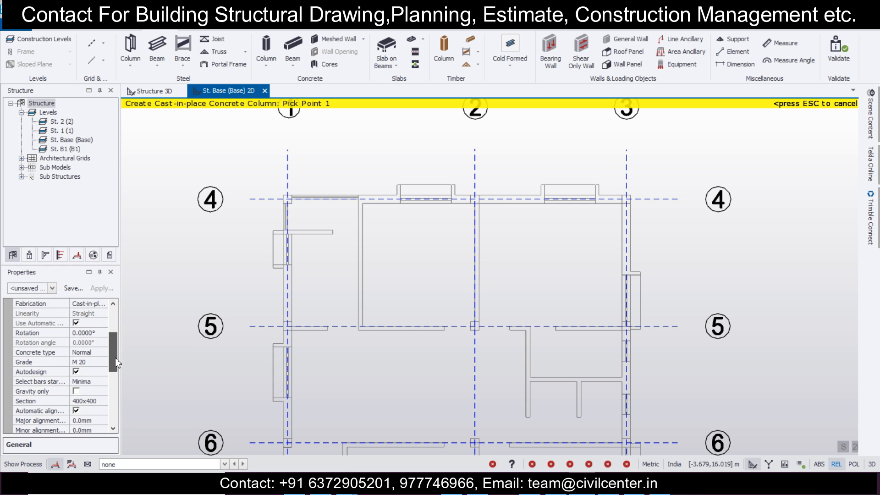
{"action": "left_click", "coordinate": [103, 401]}
{"action": "left_click", "coordinate": [103, 401]}
{"action": "left_click", "coordinate": [94, 421]}
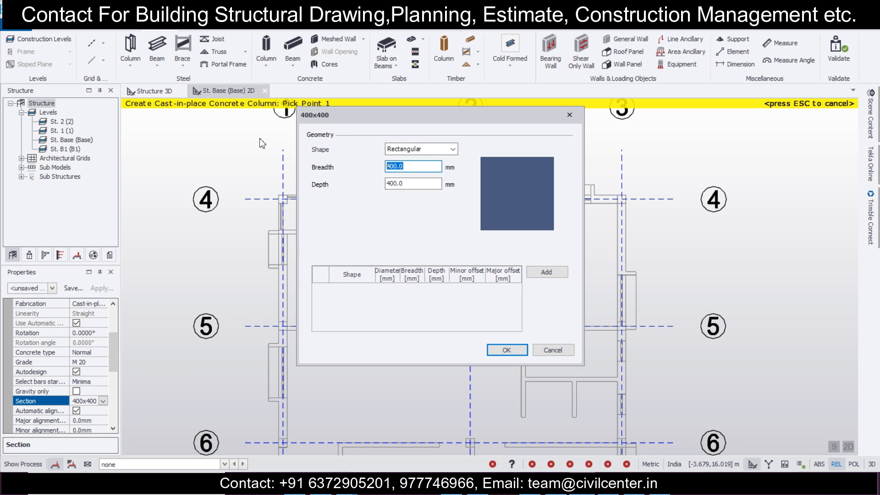
{"action": "type", "text": "254"}
{"action": "key", "text": "Tab"}
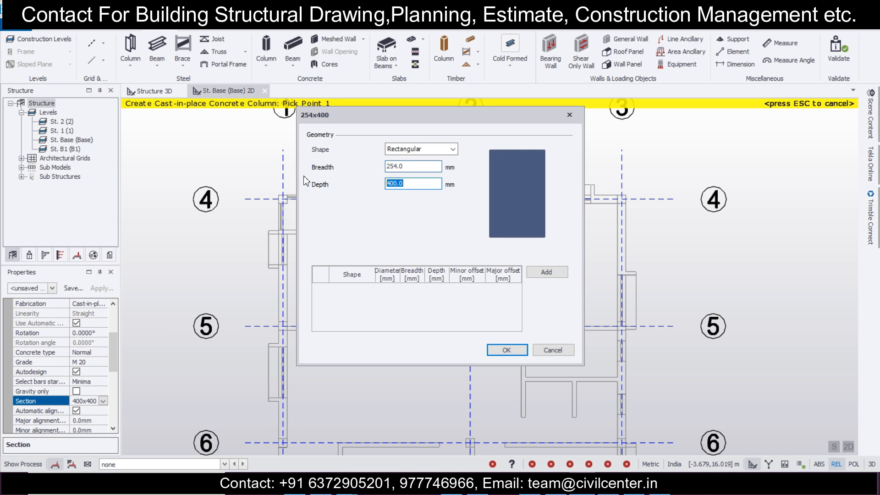
{"action": "type", "text": "254"}
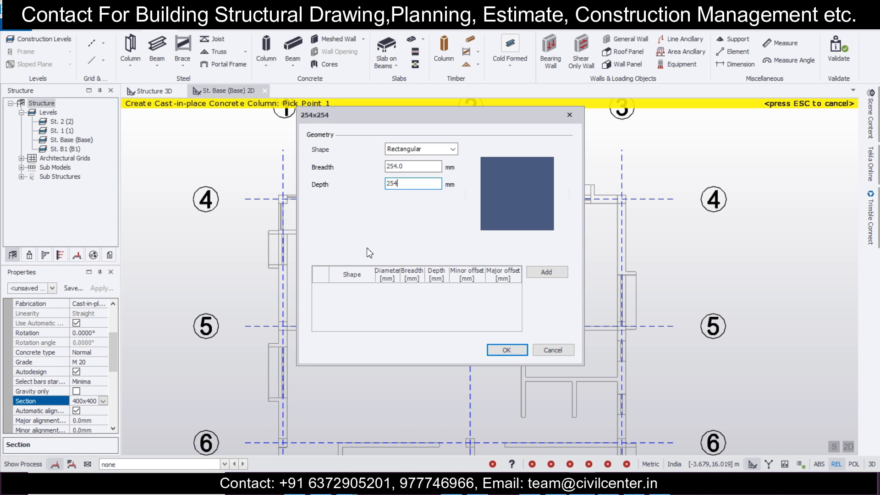
{"action": "left_click", "coordinate": [507, 351]}
Turn off automatic alignment for the column and review its reinforcement rib type and class options.
{"action": "left_click_drag", "start_coordinate": [111, 350], "coordinate": [112, 382]}
{"action": "left_click", "coordinate": [83, 371]}
{"action": "left_click", "coordinate": [97, 335]}
{"action": "left_click", "coordinate": [102, 332]}
{"action": "left_click", "coordinate": [87, 342]}
{"action": "left_click", "coordinate": [103, 343]}
{"action": "left_click", "coordinate": [102, 350]}
{"action": "left_click", "coordinate": [103, 362]}
{"action": "left_click", "coordinate": [103, 362]}
{"action": "left_click", "coordinate": [103, 362]}
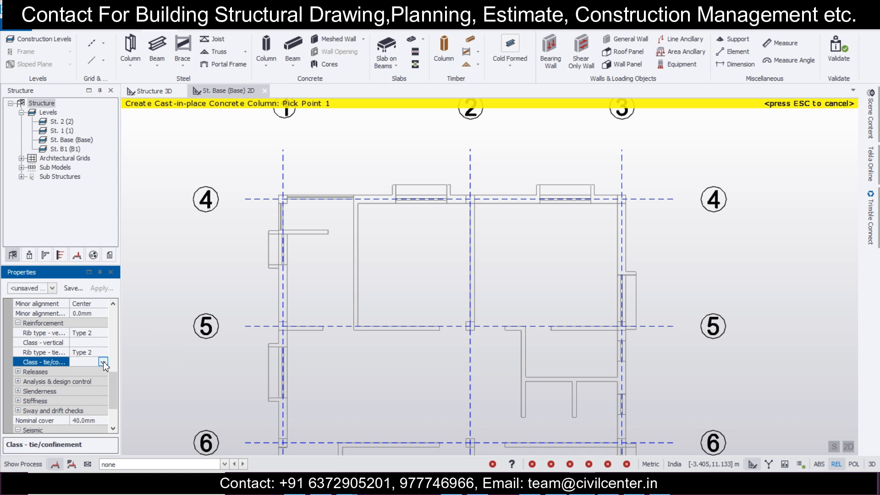
{"action": "scroll", "coordinate": [116, 383], "scroll_direction": "down", "scroll_amount": 4}
{"action": "scroll", "coordinate": [113, 384], "scroll_direction": "up", "scroll_amount": 5}
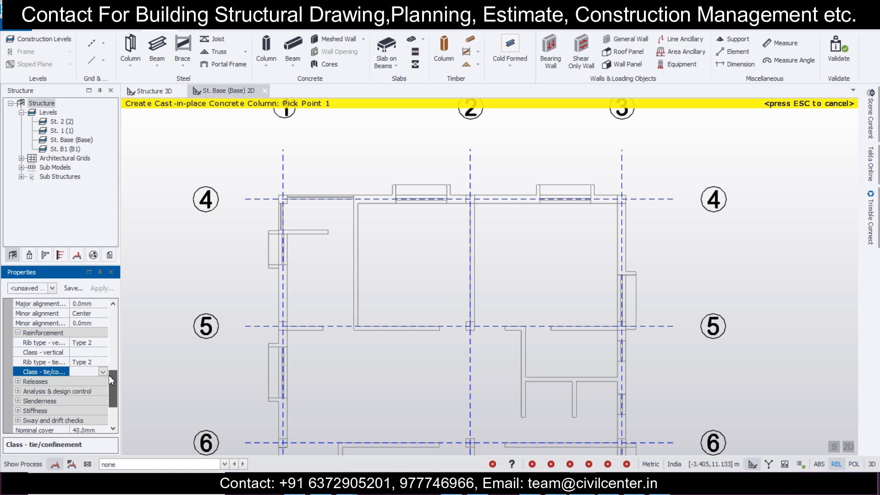
{"action": "left_click_drag", "start_coordinate": [110, 375], "coordinate": [109, 414]}
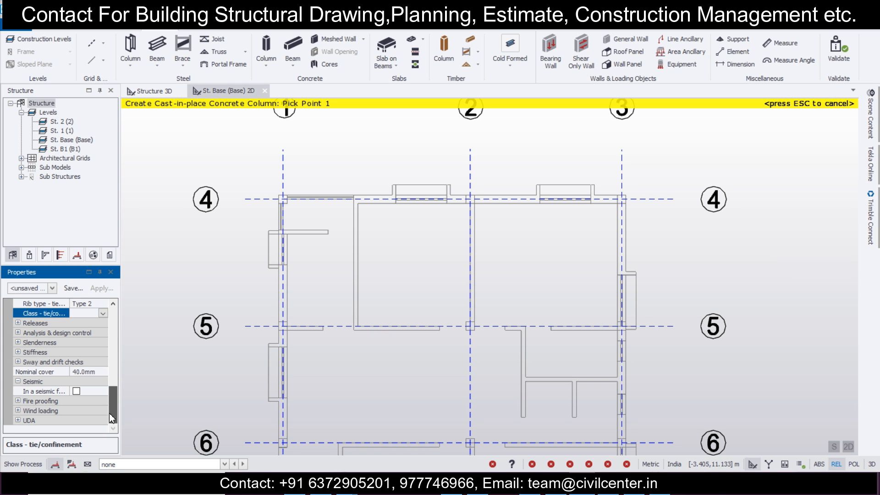
Save the column settings as a property set named 1. c 10" x 10" and make it the active set.
{"action": "left_click", "coordinate": [80, 285]}
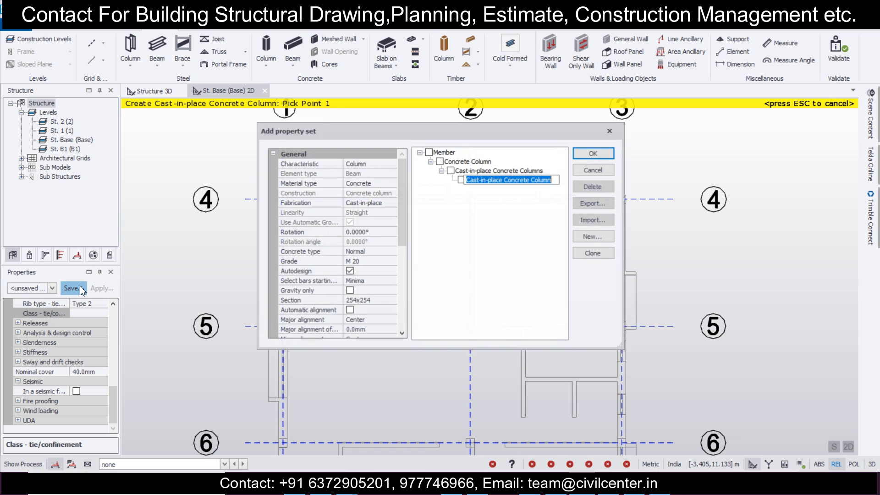
{"action": "type", "text": "1. c 10\" x 10"}
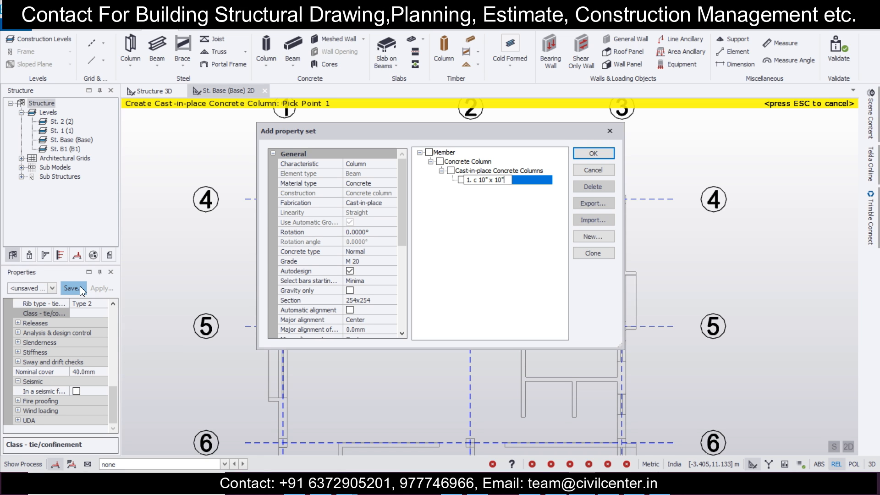
{"action": "left_click", "coordinate": [593, 153]}
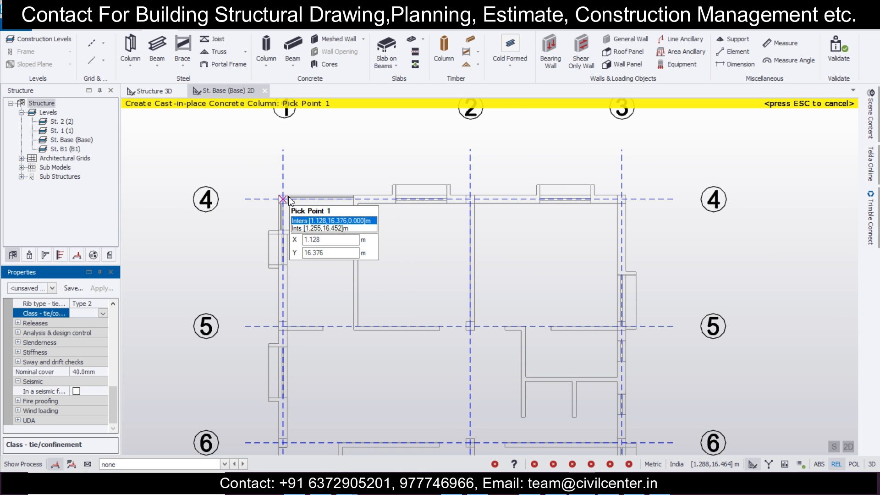
{"action": "left_click", "coordinate": [52, 288]}
{"action": "left_click", "coordinate": [52, 288]}
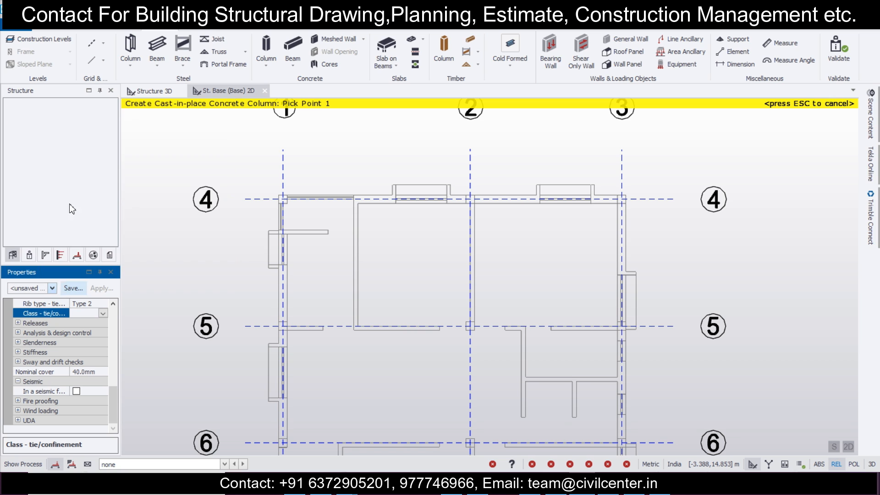
{"action": "left_click", "coordinate": [52, 288]}
{"action": "left_click", "coordinate": [33, 126]}
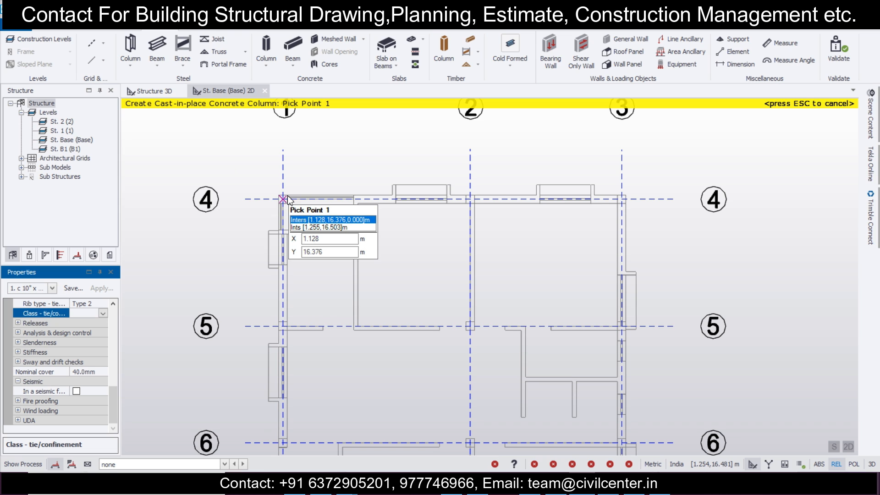
Place columns at the intersections of grid lines 4, 5 and 6 with grid lines 1, 2 and 3.
{"action": "left_click", "coordinate": [288, 196]}
{"action": "left_click", "coordinate": [478, 210]}
{"action": "left_click", "coordinate": [624, 209]}
{"action": "left_click", "coordinate": [284, 326]}
{"action": "left_click", "coordinate": [468, 326]}
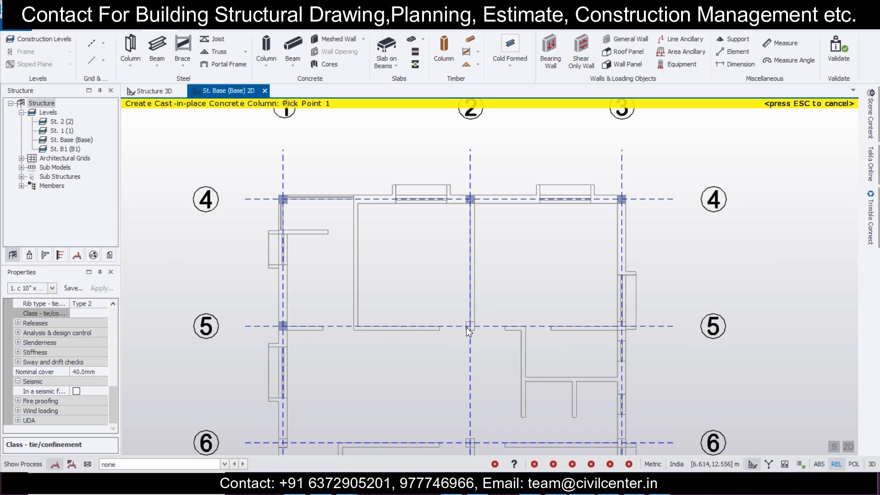
{"action": "left_click", "coordinate": [622, 341]}
{"action": "middle_click_drag", "start_coordinate": [512, 356], "coordinate": [533, 221]}
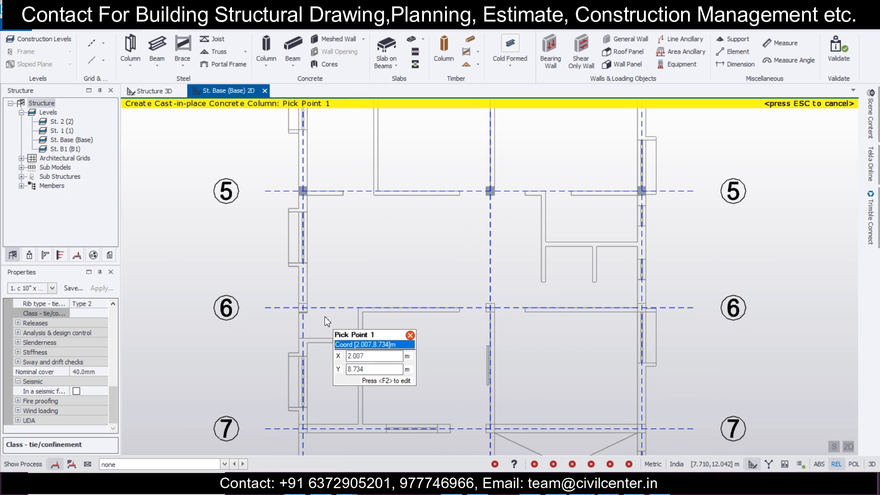
{"action": "left_click", "coordinate": [303, 308]}
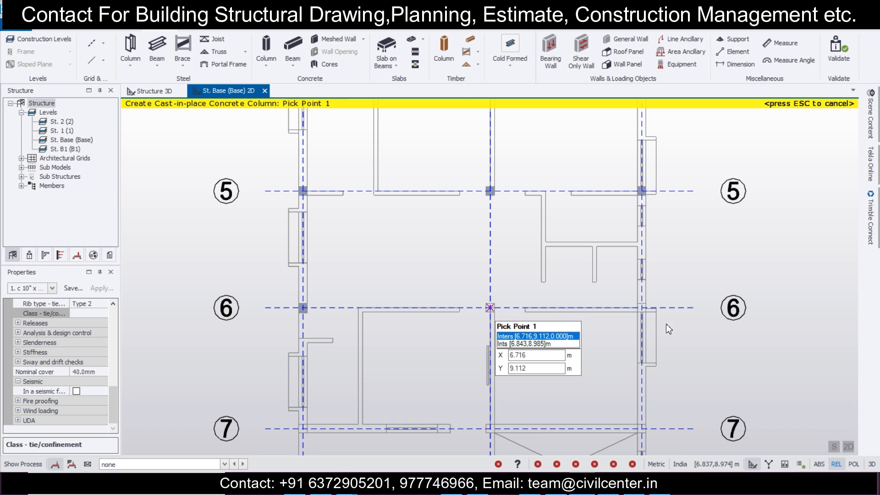
{"action": "left_click", "coordinate": [656, 318]}
Place columns on grid line 7 at lines 1 to 3, line 8 at 2 and 3, and line 9 at 1 and 2.
{"action": "middle_click_drag", "start_coordinate": [449, 384], "coordinate": [420, 281]}
{"action": "left_click", "coordinate": [274, 326]}
{"action": "left_click", "coordinate": [462, 327]}
{"action": "left_click", "coordinate": [607, 323]}
{"action": "left_click", "coordinate": [462, 402]}
{"action": "left_click", "coordinate": [608, 402]}
{"action": "middle_click_drag", "start_coordinate": [558, 386], "coordinate": [534, 282]}
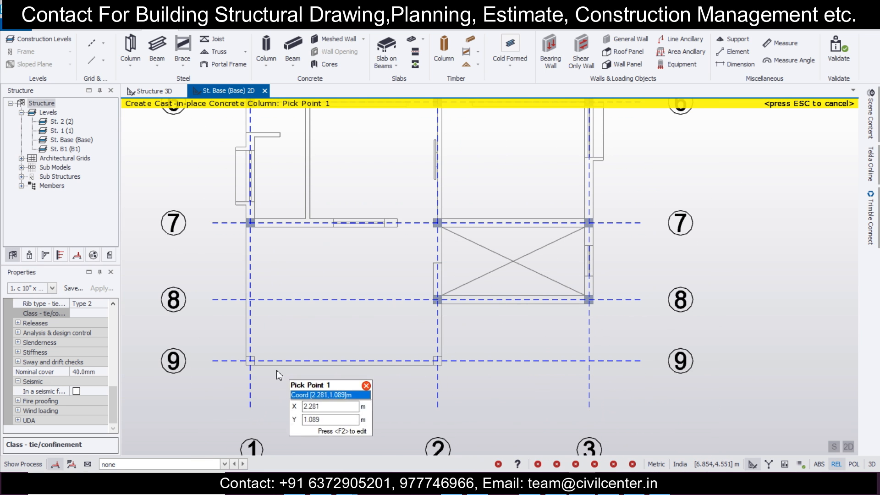
{"action": "left_click", "coordinate": [250, 361]}
Inspect the placed columns in plan and in the 3D structure view, and return to the St. Base plan.
{"action": "scroll", "coordinate": [435, 361], "scroll_direction": "down", "scroll_amount": 2}
{"action": "mouse_move", "coordinate": [472, 278]}
{"action": "middle_mouse_down"}
{"action": "mouse_move", "coordinate": [456, 398]}
{"action": "mouse_move", "coordinate": [456, 316]}
{"action": "mouse_move", "coordinate": [469, 275]}
{"action": "middle_mouse_up"}
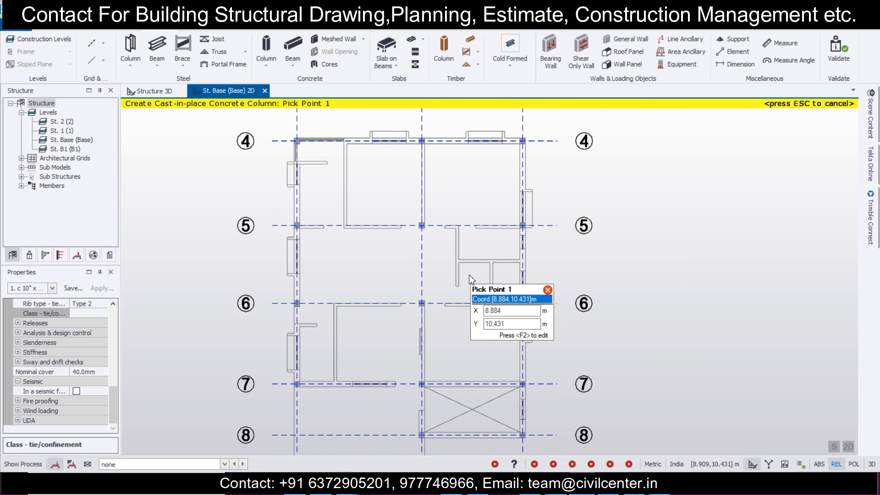
{"action": "left_click", "coordinate": [153, 91]}
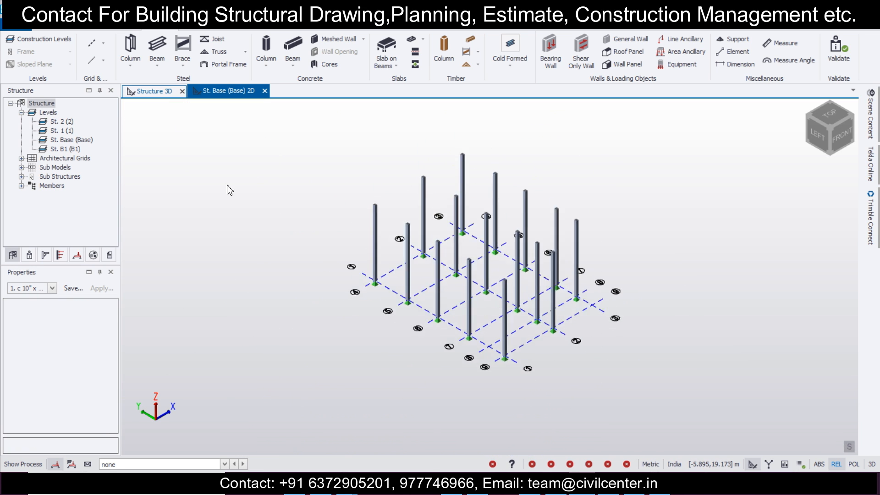
{"action": "right_click_drag", "start_coordinate": [328, 334], "coordinate": [355, 230]}
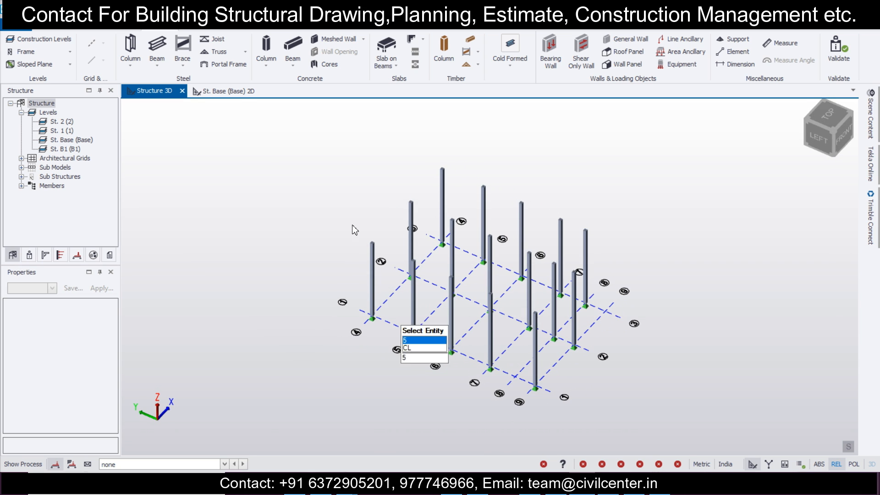
{"action": "left_click", "coordinate": [229, 91]}
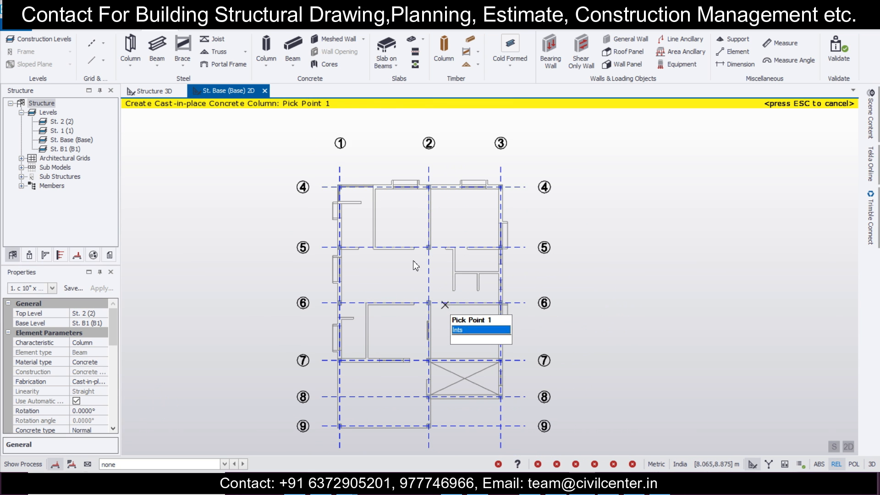
Start a cast-in-place concrete beam and set its rectangular section to 254 mm breadth and 304.8 mm depth.
{"action": "left_click", "coordinate": [291, 45]}
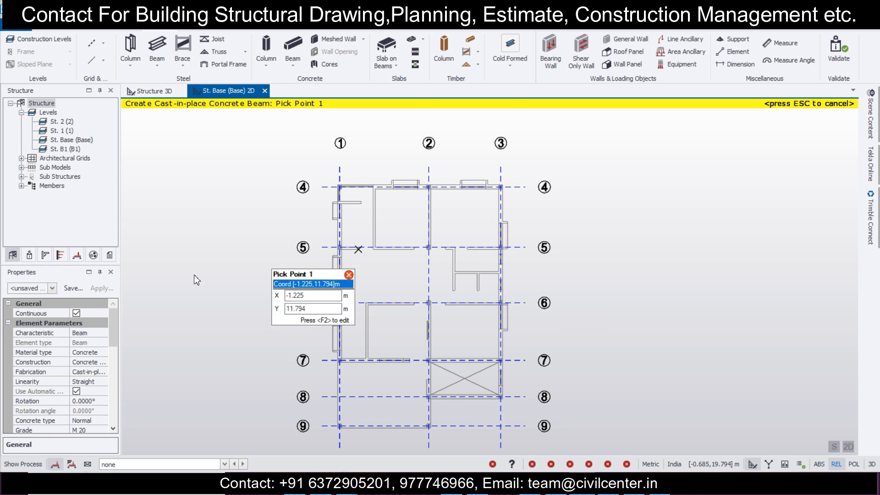
{"action": "left_click_drag", "start_coordinate": [114, 320], "coordinate": [113, 347]}
{"action": "left_click", "coordinate": [92, 381]}
{"action": "left_click", "coordinate": [103, 381]}
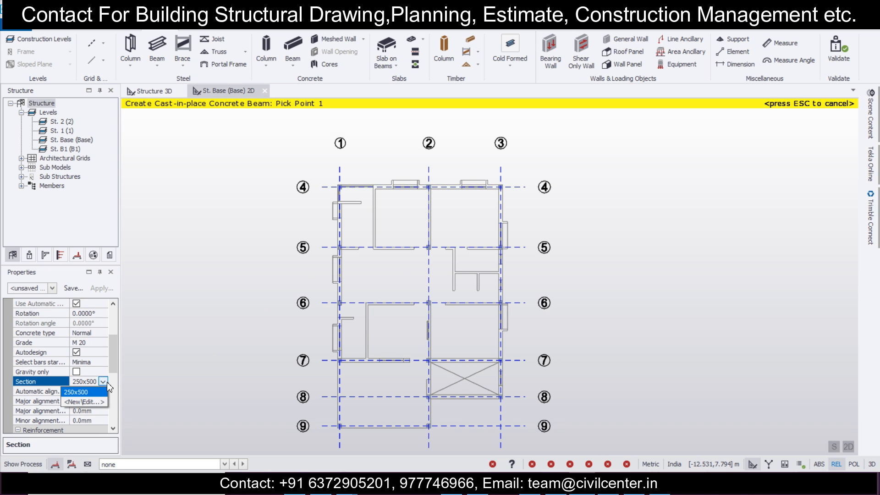
{"action": "left_click", "coordinate": [100, 402]}
{"action": "double_click", "coordinate": [407, 169]}
{"action": "type", "text": "254"}
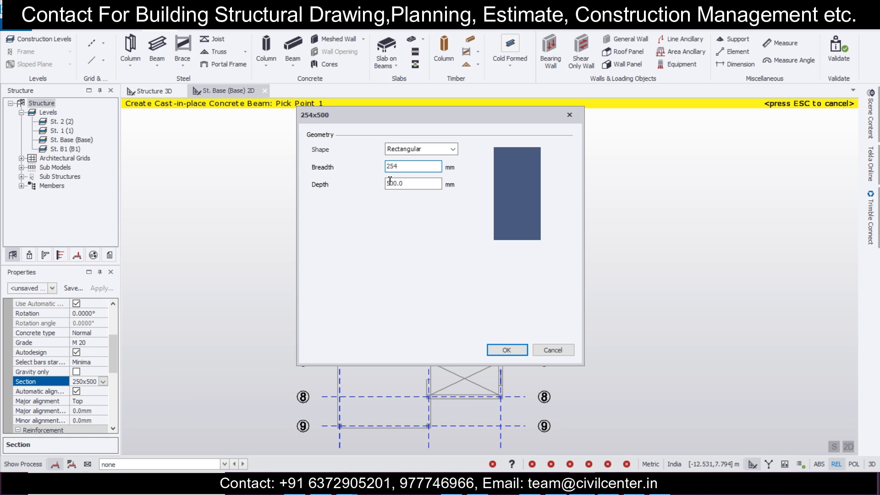
{"action": "key", "text": "Tab"}
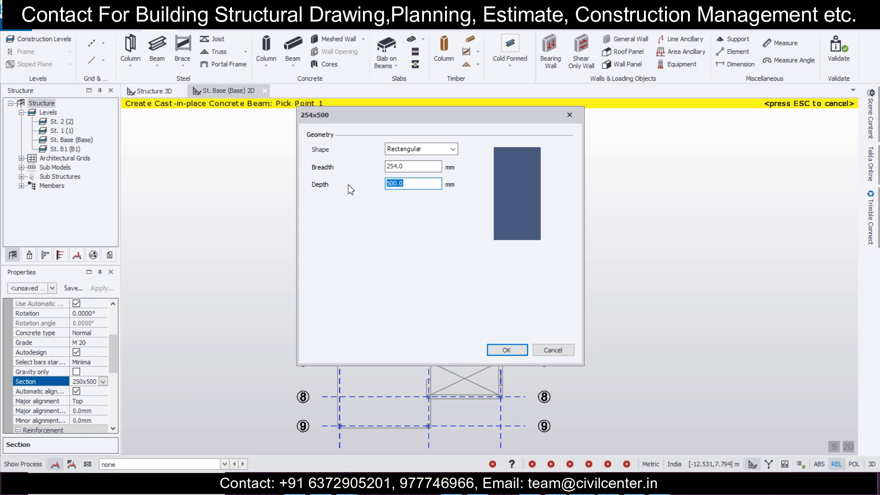
{"action": "type", "text": "304.8"}
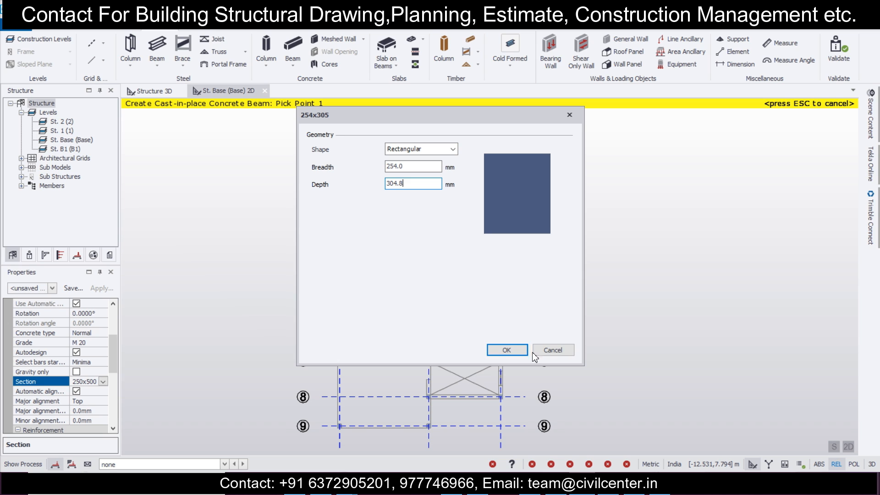
{"action": "left_click", "coordinate": [507, 350]}
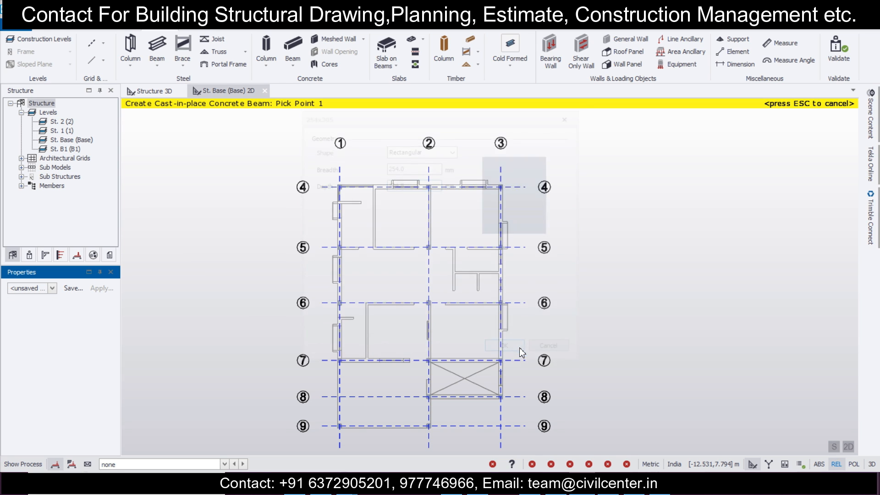
Save the beam settings as a property set named b 10" x 12".
{"action": "left_click_drag", "start_coordinate": [109, 354], "coordinate": [108, 333]}
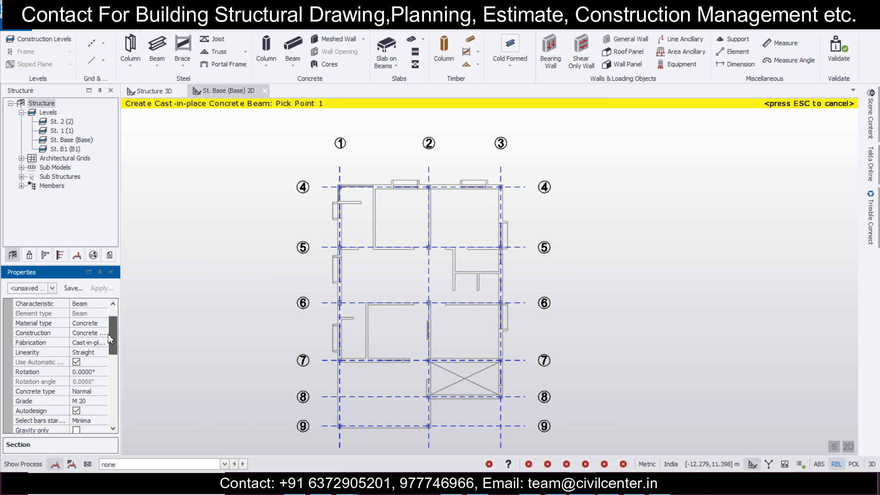
{"action": "left_click", "coordinate": [72, 288]}
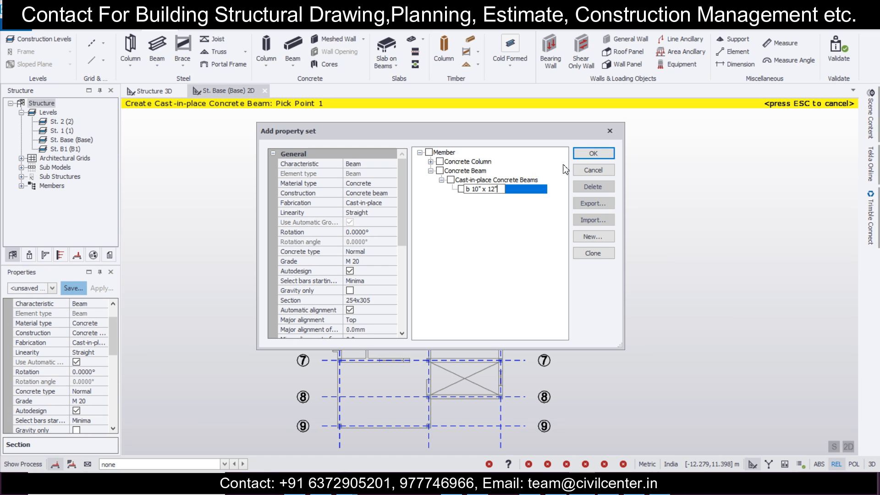
{"action": "left_click", "coordinate": [594, 154]}
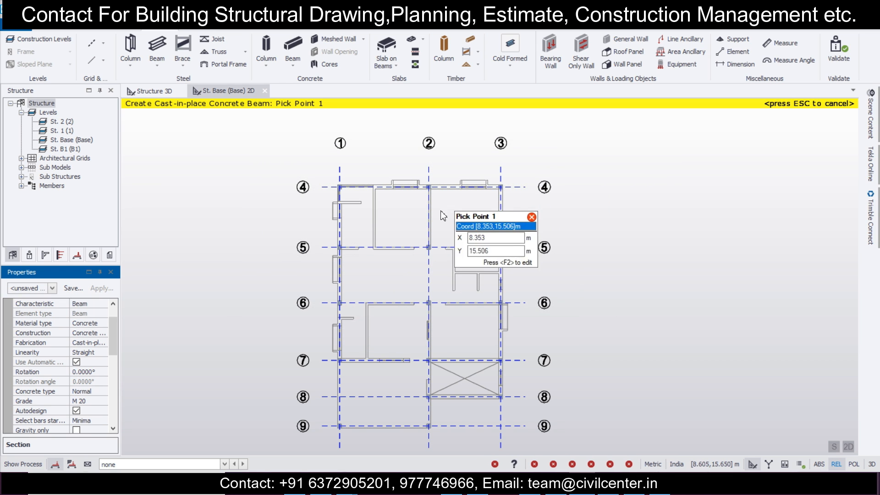
{"action": "scroll", "coordinate": [450, 212], "scroll_direction": "up", "scroll_amount": 1}
{"action": "scroll", "coordinate": [481, 202], "scroll_direction": "down", "scroll_amount": 2}
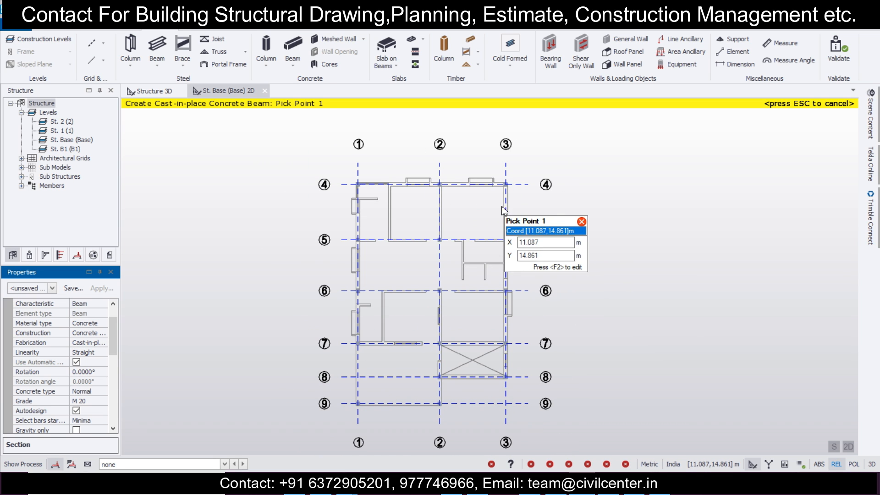
Try a concrete beam along grid line 4 from line 1 to line 3.
{"action": "left_click", "coordinate": [358, 184]}
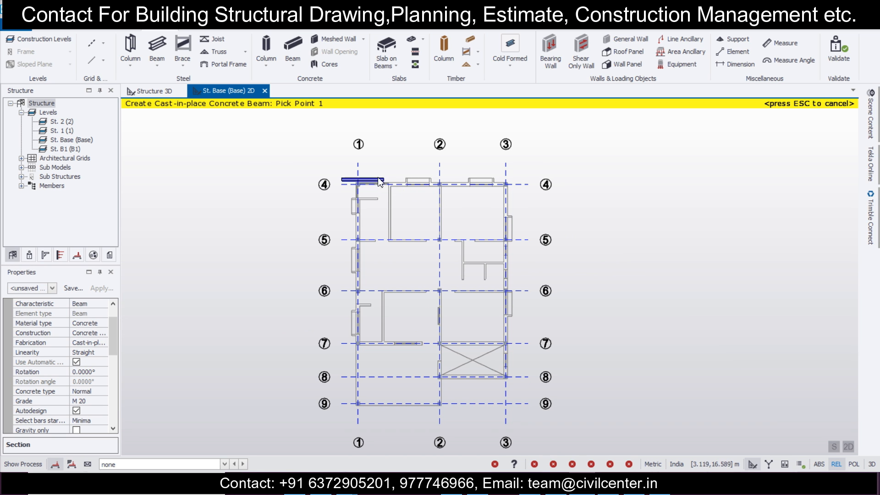
{"action": "scroll", "coordinate": [348, 177], "scroll_direction": "up", "scroll_amount": 2}
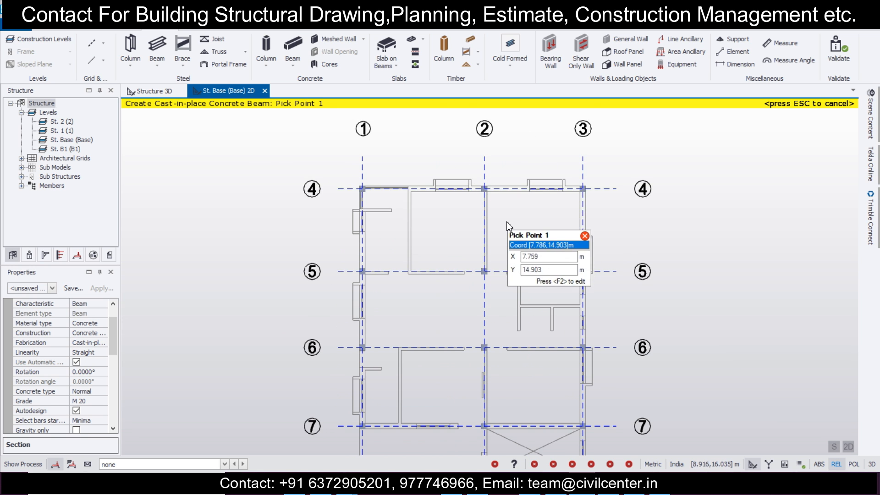
{"action": "middle_click_drag", "start_coordinate": [498, 223], "coordinate": [455, 198]}
{"action": "scroll", "coordinate": [285, 155], "scroll_direction": "down", "scroll_amount": 1}
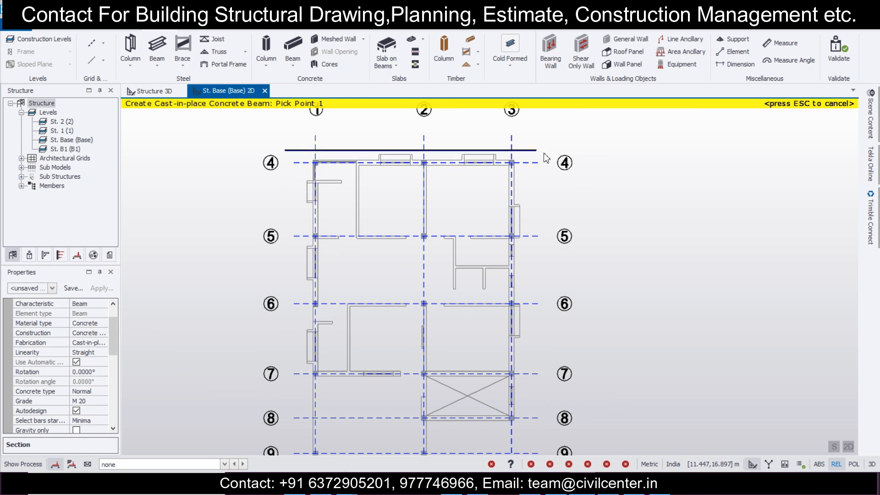
{"action": "scroll", "coordinate": [499, 193], "scroll_direction": "down", "scroll_amount": 1}
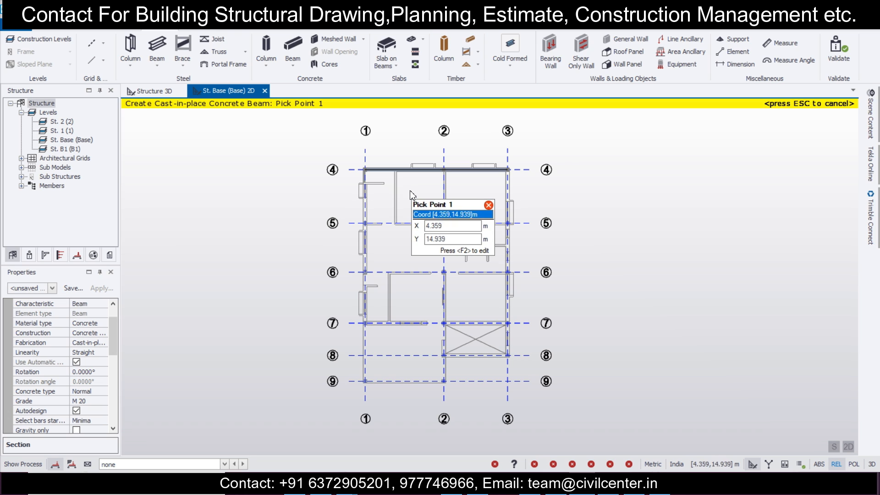
{"action": "key", "text": "Escape"}
Load the property set b 10" x 12" and place a beam along grid line 4 from line 1 to line 3.
{"action": "left_click", "coordinate": [52, 288]}
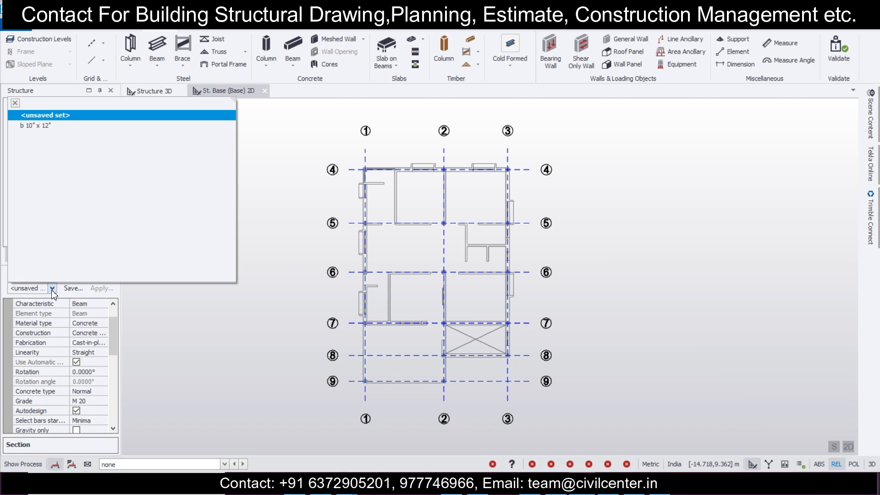
{"action": "left_click", "coordinate": [101, 130]}
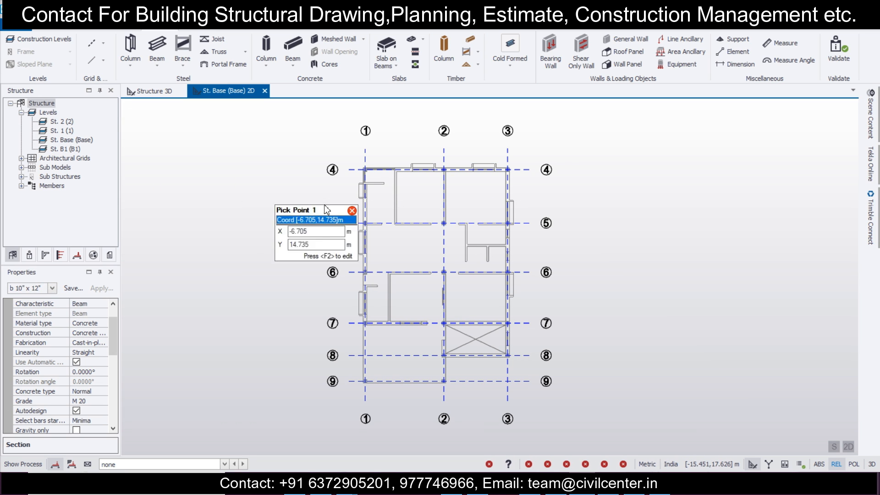
{"action": "scroll", "coordinate": [435, 169], "scroll_direction": "up", "scroll_amount": 3}
{"action": "left_click", "coordinate": [298, 173]}
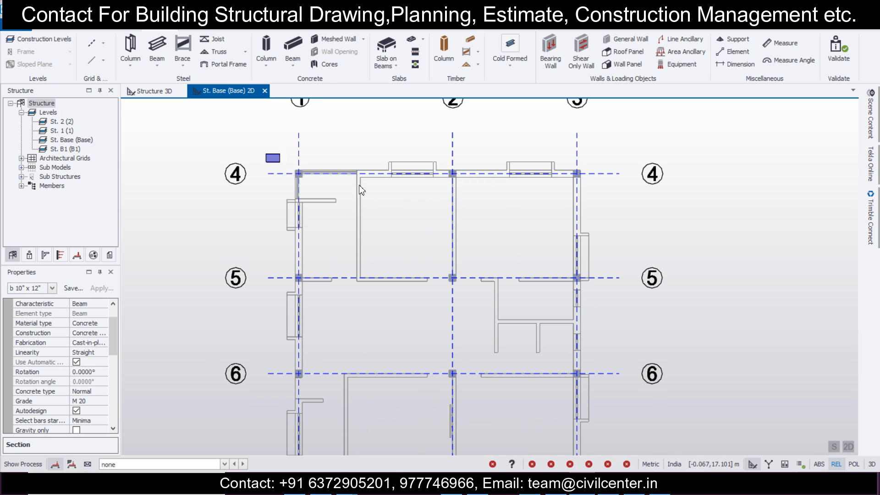
{"action": "left_click", "coordinate": [576, 173]}
{"action": "scroll", "coordinate": [419, 199], "scroll_direction": "down", "scroll_amount": 3}
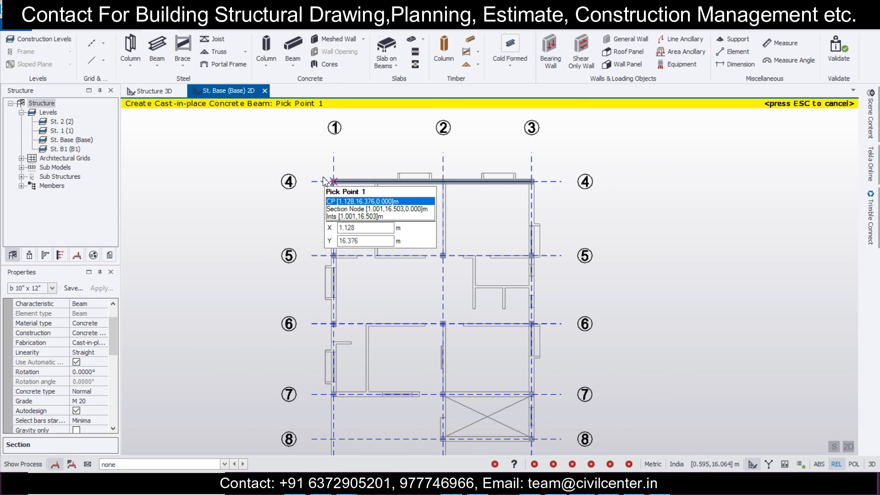
Create beams by windowing along grid lines 1, 5, 6, 7, 9, 2 and 3, and along line 8 between lines 2 and 3.
{"action": "scroll", "coordinate": [321, 181], "scroll_direction": "down", "scroll_amount": 2}
{"action": "left_click_drag", "start_coordinate": [318, 159], "coordinate": [347, 422]}
{"action": "left_click_drag", "start_coordinate": [307, 227], "coordinate": [537, 258]}
{"action": "left_click_drag", "start_coordinate": [307, 286], "coordinate": [528, 305]}
{"action": "left_click_drag", "start_coordinate": [307, 338], "coordinate": [510, 359]}
{"action": "left_click_drag", "start_coordinate": [308, 402], "coordinate": [527, 426]}
{"action": "left_click_drag", "start_coordinate": [408, 146], "coordinate": [436, 435]}
{"action": "left_click_drag", "start_coordinate": [462, 151], "coordinate": [515, 411]}
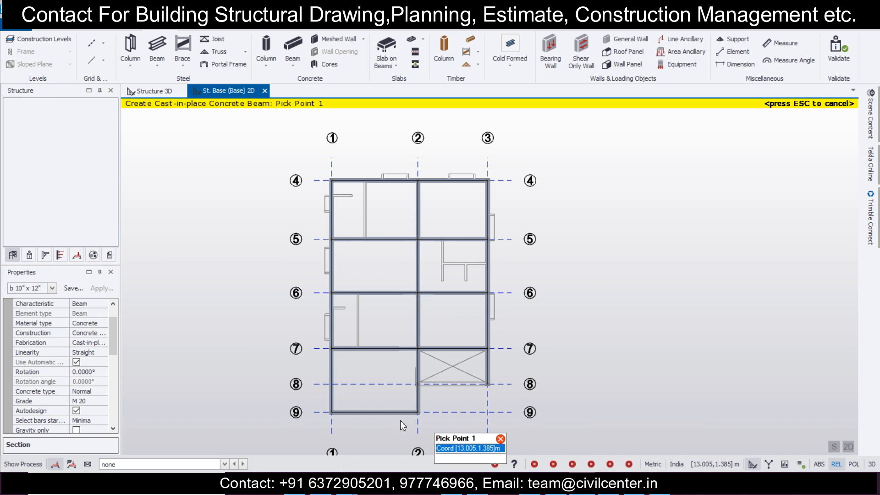
{"action": "left_click_drag", "start_coordinate": [387, 374], "coordinate": [552, 398]}
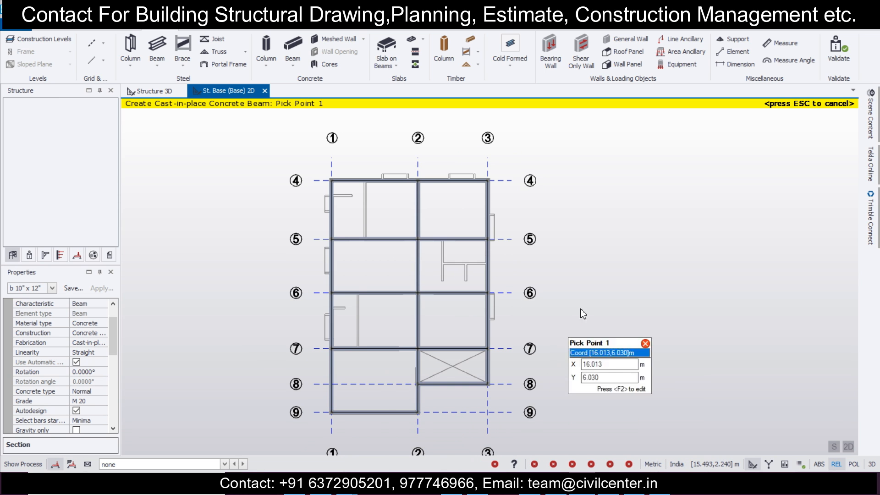
{"action": "scroll", "coordinate": [561, 295], "scroll_direction": "down", "scroll_amount": 2}
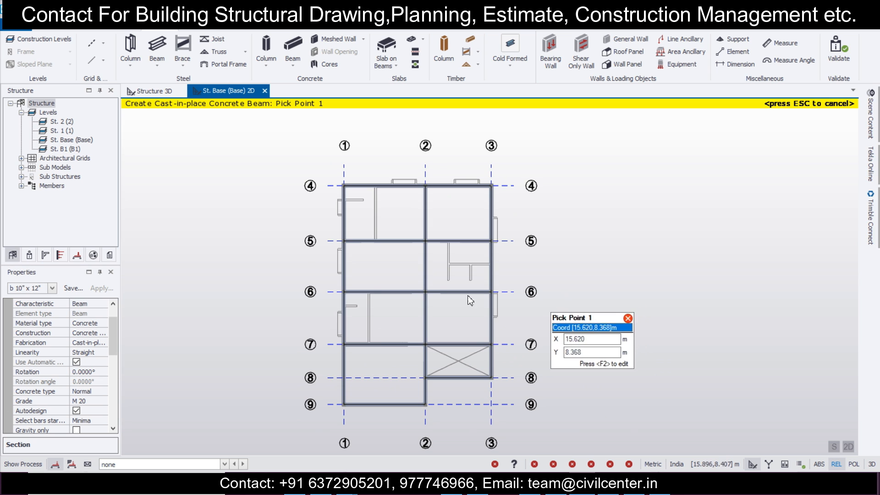
Inspect the base-level beams and columns in the 3D structure view.
{"action": "left_click", "coordinate": [154, 92]}
{"action": "right_click_drag", "start_coordinate": [662, 321], "coordinate": [601, 301]}
{"action": "scroll", "coordinate": [614, 301], "scroll_direction": "up", "scroll_amount": 2}
{"action": "scroll", "coordinate": [617, 303], "scroll_direction": "up", "scroll_amount": 1}
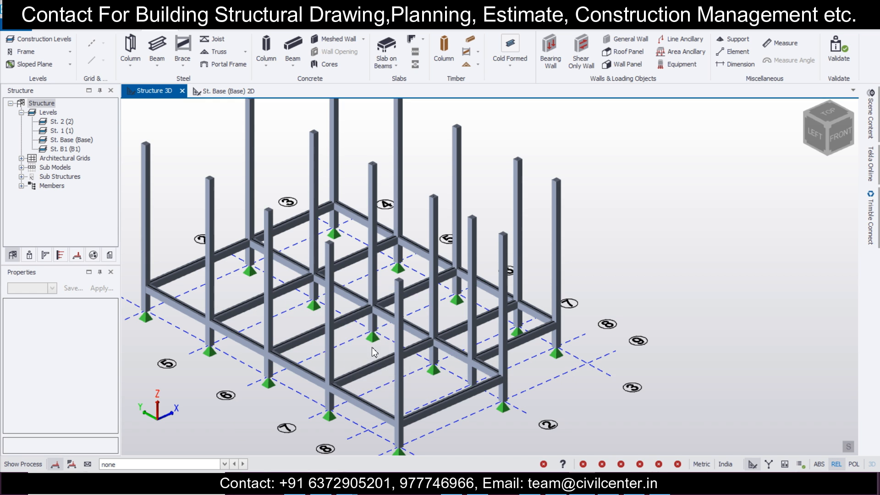
{"action": "scroll", "coordinate": [388, 313], "scroll_direction": "down", "scroll_amount": 3}
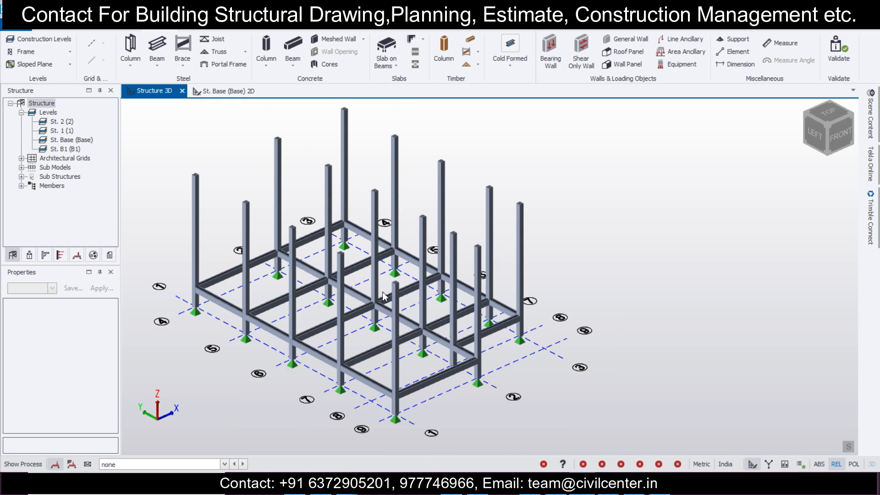
{"action": "scroll", "coordinate": [409, 317], "scroll_direction": "down", "scroll_amount": 3}
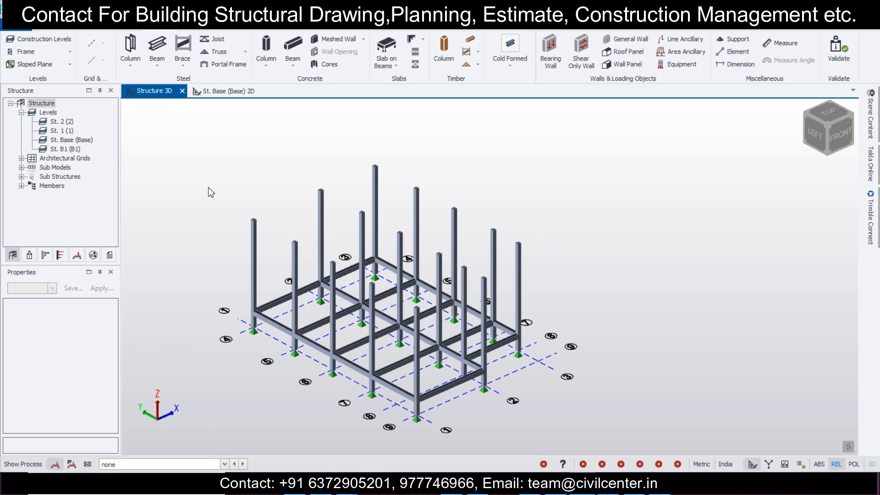
{"action": "middle_click_drag", "start_coordinate": [241, 203], "coordinate": [275, 205]}
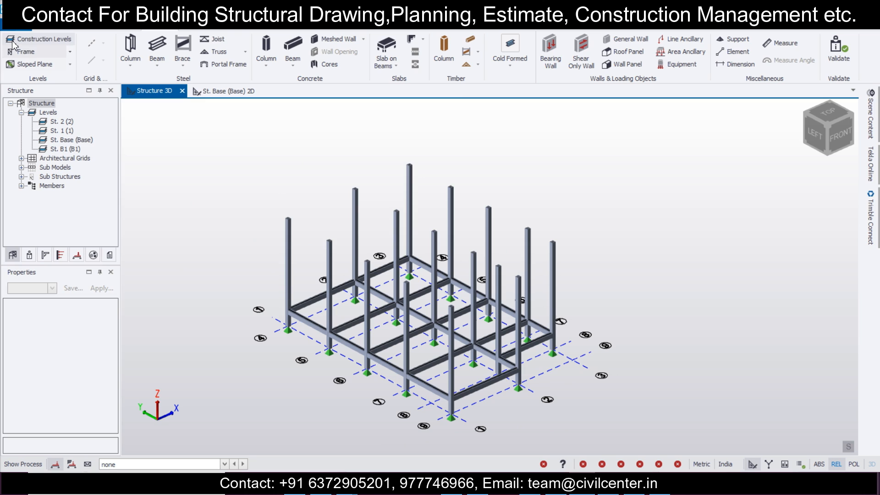
Copy the base beams to level 1 by setting level 1's source to Base in the construction levels.
{"action": "left_click", "coordinate": [39, 39]}
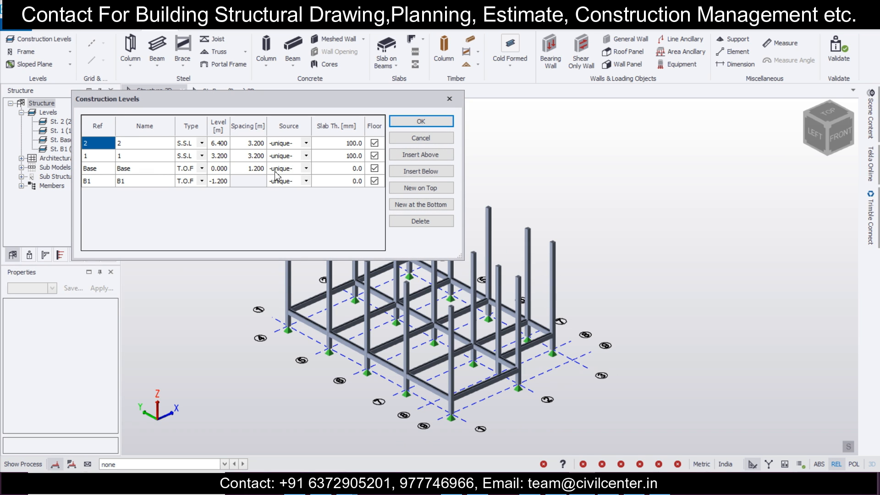
{"action": "left_click", "coordinate": [304, 168]}
{"action": "left_click", "coordinate": [305, 169]}
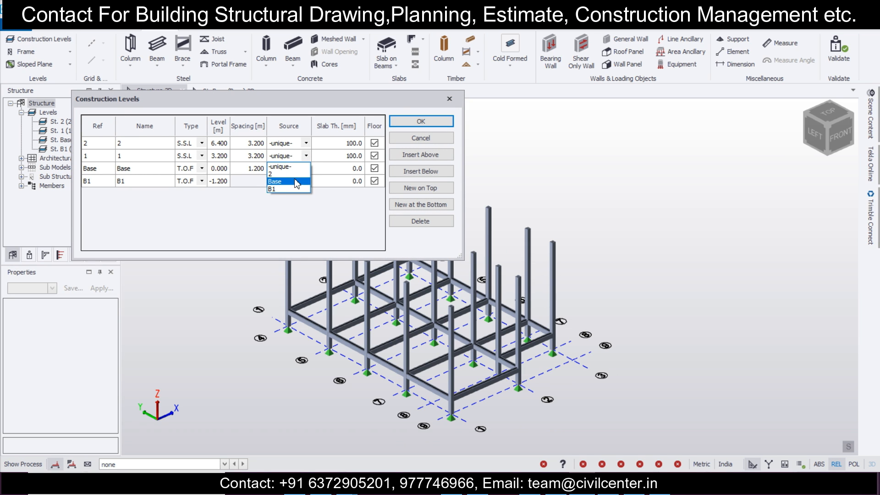
{"action": "left_click", "coordinate": [296, 182]}
{"action": "left_click", "coordinate": [414, 121]}
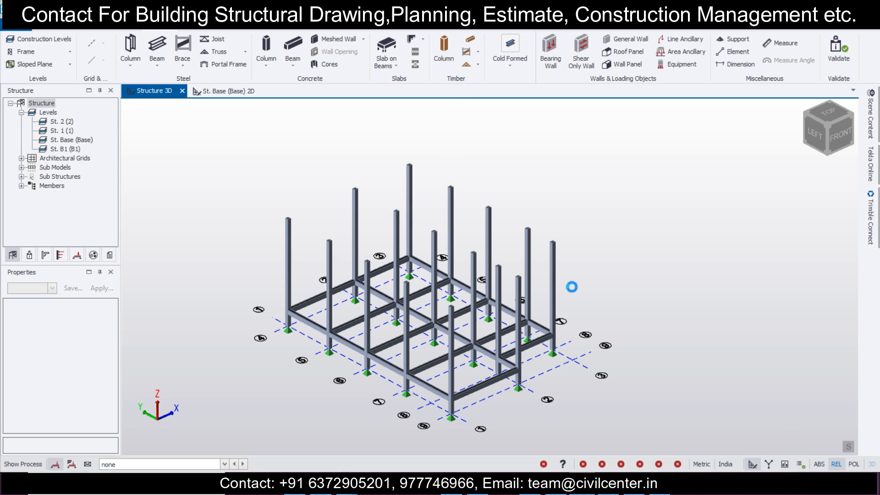
{"action": "mouse_move", "coordinate": [634, 345]}
{"action": "middle_mouse_down"}
{"action": "mouse_move", "coordinate": [516, 302]}
{"action": "mouse_move", "coordinate": [623, 318]}
{"action": "mouse_move", "coordinate": [634, 341]}
{"action": "middle_mouse_up"}
Make level 1 independent by setting its source to -unique-, and check the beams and construction levels.
{"action": "left_click", "coordinate": [65, 43]}
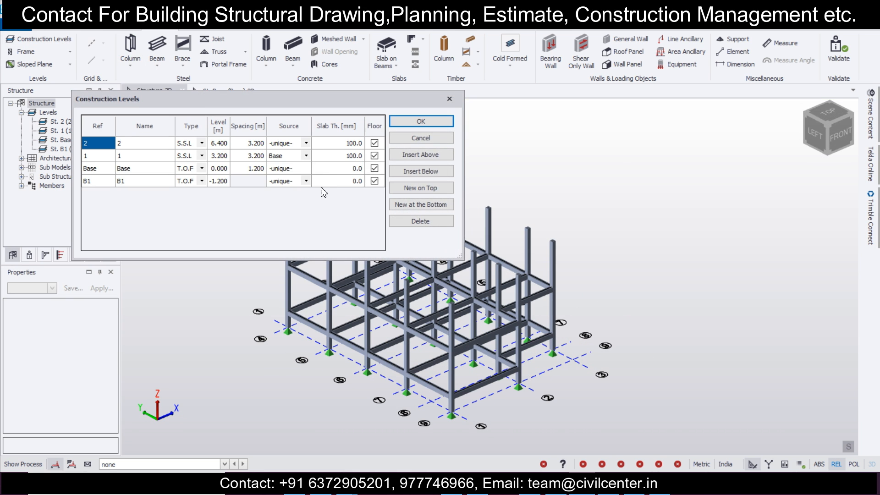
{"action": "left_click", "coordinate": [306, 156]}
{"action": "left_click", "coordinate": [298, 169]}
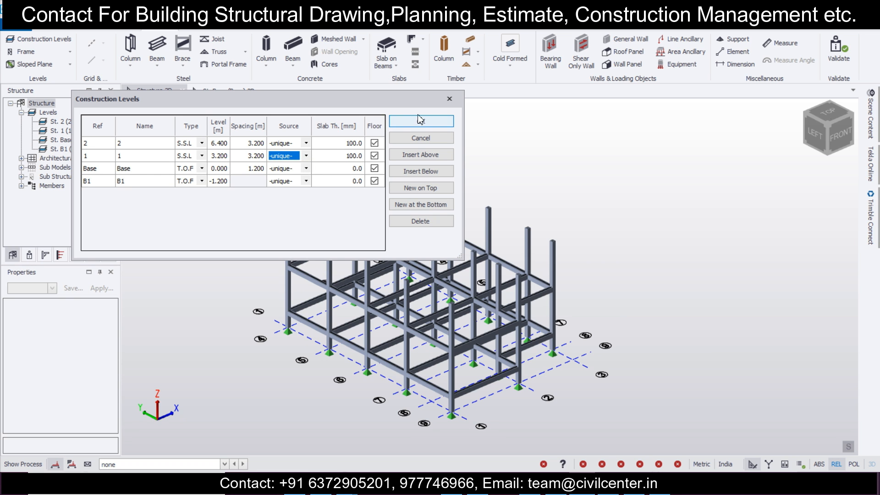
{"action": "left_click", "coordinate": [420, 121]}
{"action": "middle_click_drag", "start_coordinate": [629, 305], "coordinate": [597, 325]}
{"action": "scroll", "coordinate": [563, 346], "scroll_direction": "up", "scroll_amount": 1}
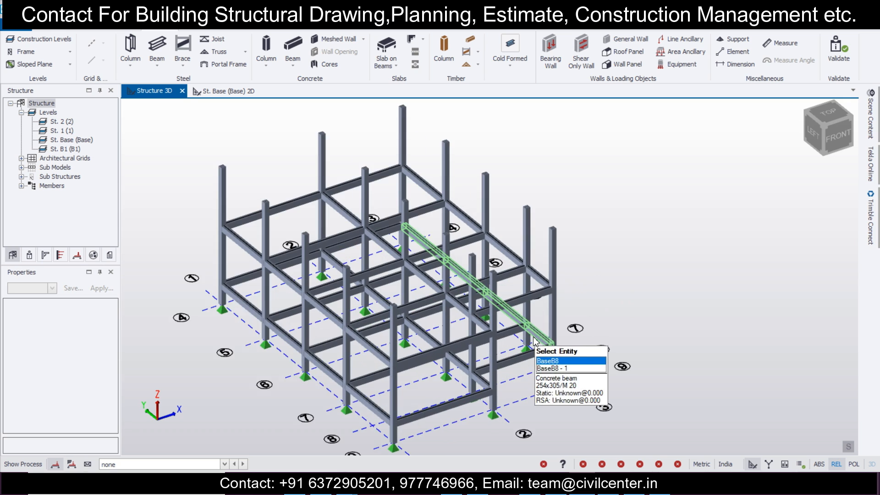
{"action": "left_click", "coordinate": [41, 39]}
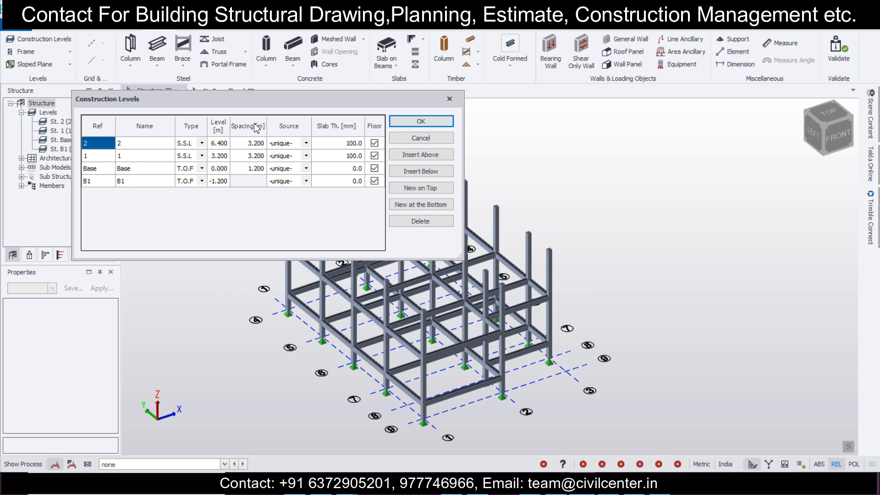
{"action": "left_click", "coordinate": [450, 100]}
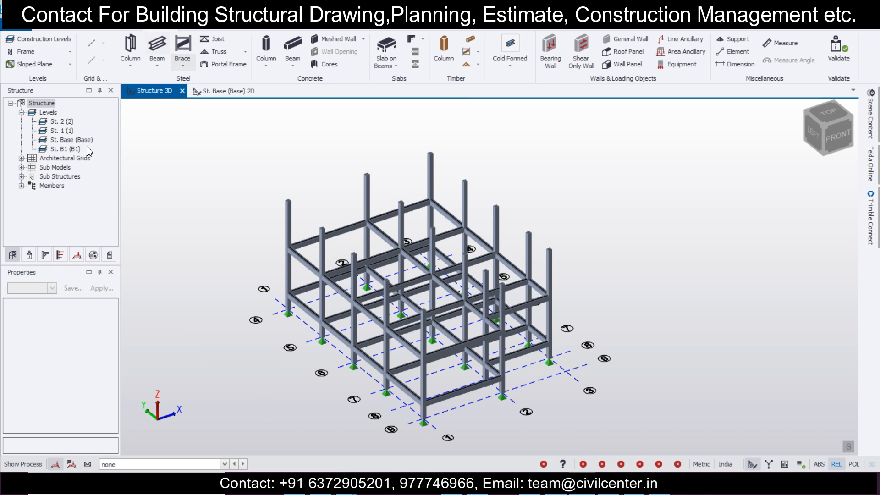
In the St. 1 plan, create slabs on beams in every bay except the one between grid lines 2–3 and 7–8.
{"action": "left_click", "coordinate": [64, 130]}
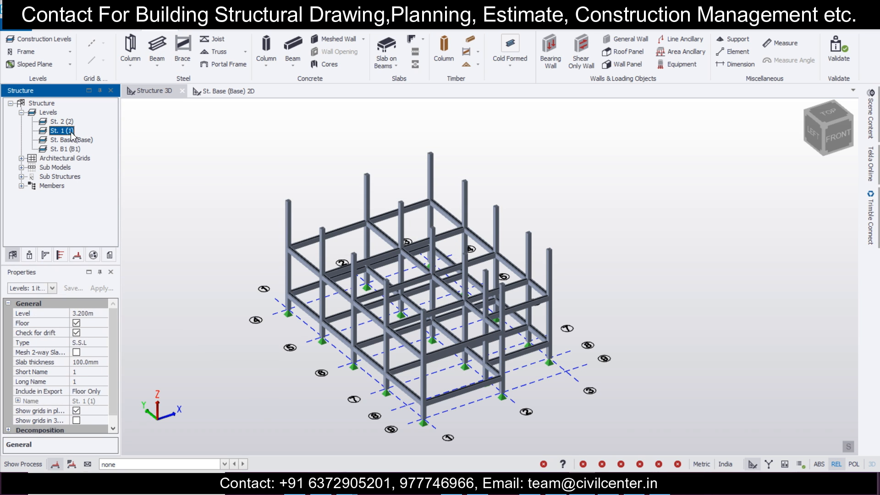
{"action": "double_click", "coordinate": [69, 131]}
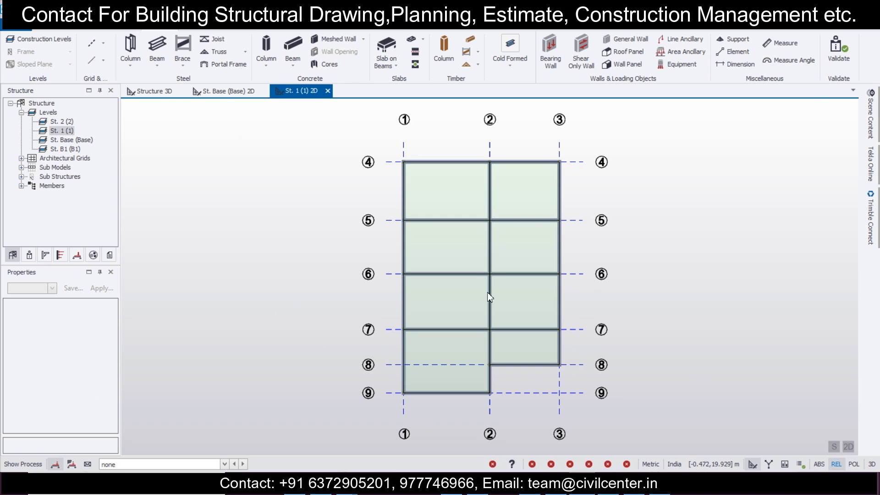
{"action": "left_click", "coordinate": [455, 212]}
{"action": "left_click", "coordinate": [533, 210]}
{"action": "left_click", "coordinate": [520, 243]}
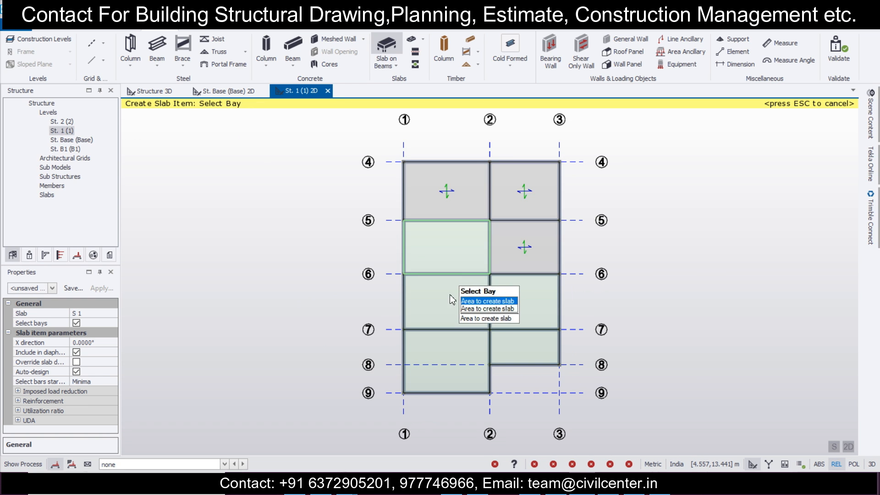
{"action": "left_click", "coordinate": [488, 301]}
{"action": "left_click", "coordinate": [503, 293]}
{"action": "left_click", "coordinate": [530, 310]}
{"action": "left_click", "coordinate": [447, 358]}
{"action": "left_click", "coordinate": [477, 370]}
{"action": "left_click", "coordinate": [545, 350]}
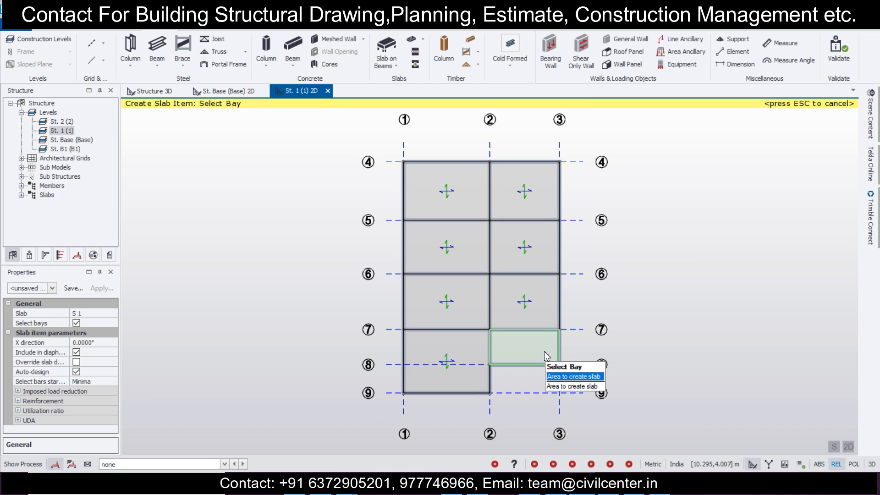
Review the slabs in the 3D structure view and set level 2's source to level 1 in the construction levels.
{"action": "left_click", "coordinate": [166, 91]}
{"action": "middle_click_drag", "start_coordinate": [501, 314], "coordinate": [662, 308]}
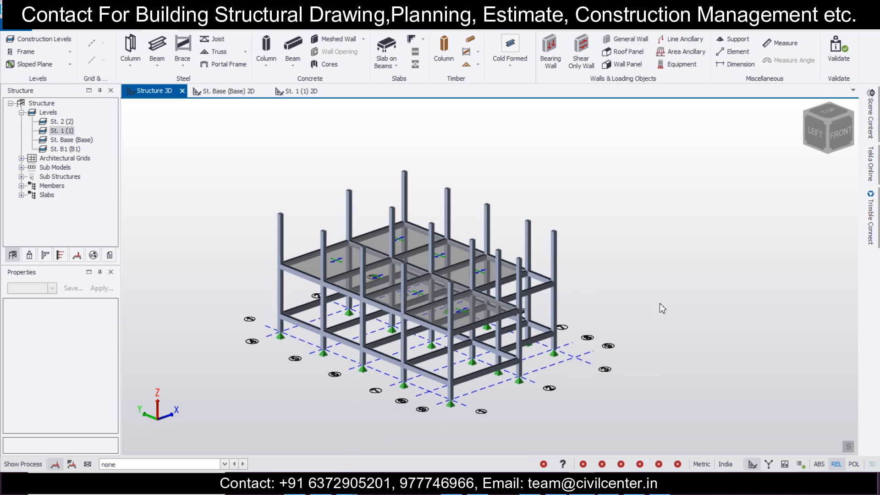
{"action": "left_click", "coordinate": [54, 31]}
{"action": "left_click", "coordinate": [156, 32]}
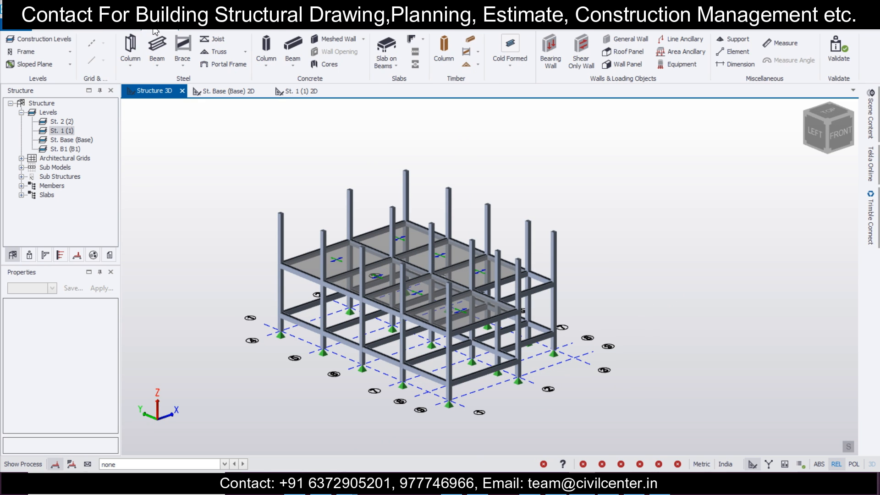
{"action": "left_click", "coordinate": [44, 39]}
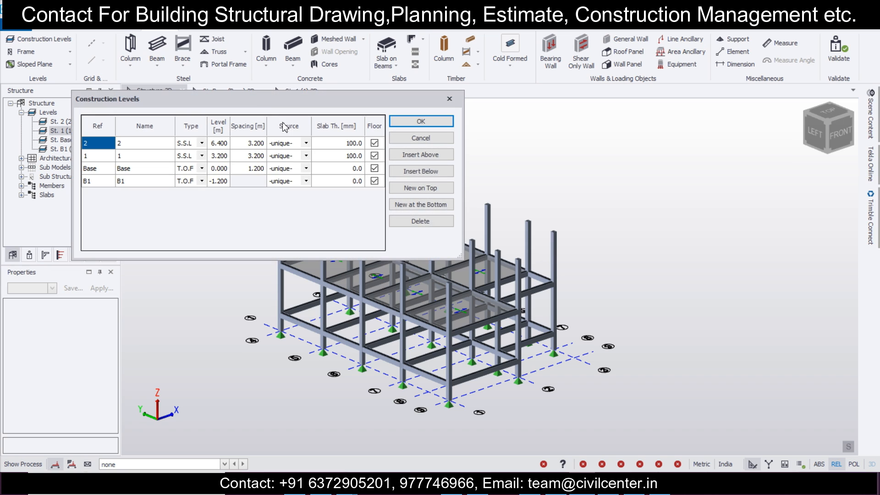
{"action": "left_click", "coordinate": [307, 144]}
{"action": "left_click", "coordinate": [306, 144]}
{"action": "left_click", "coordinate": [296, 161]}
{"action": "left_click", "coordinate": [418, 122]}
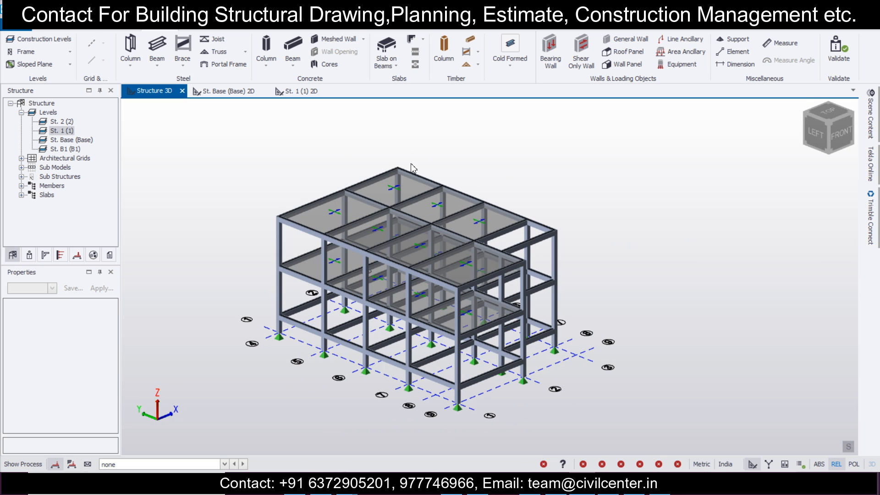
Make level 2 independent by setting its source to -unique-, and recheck the construction levels.
{"action": "left_click", "coordinate": [59, 41]}
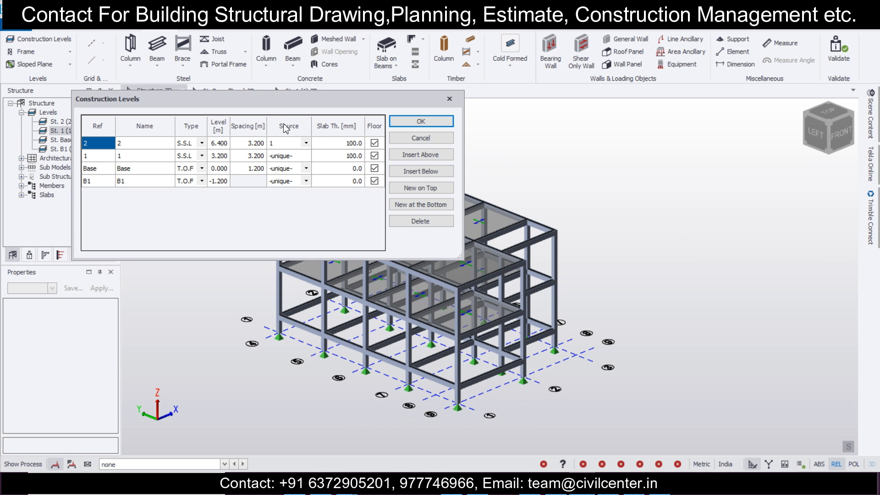
{"action": "left_click", "coordinate": [305, 143]}
{"action": "left_click", "coordinate": [296, 155]}
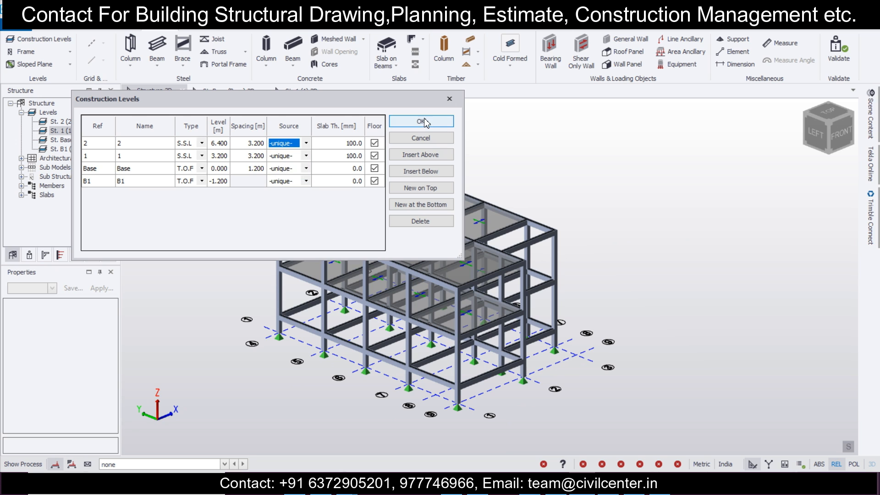
{"action": "left_click", "coordinate": [420, 121]}
{"action": "left_click", "coordinate": [63, 41]}
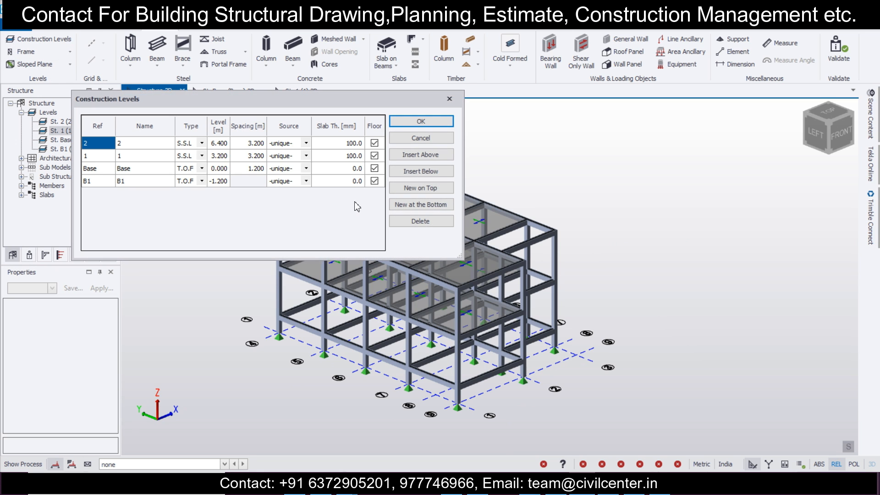
{"action": "left_click", "coordinate": [434, 122]}
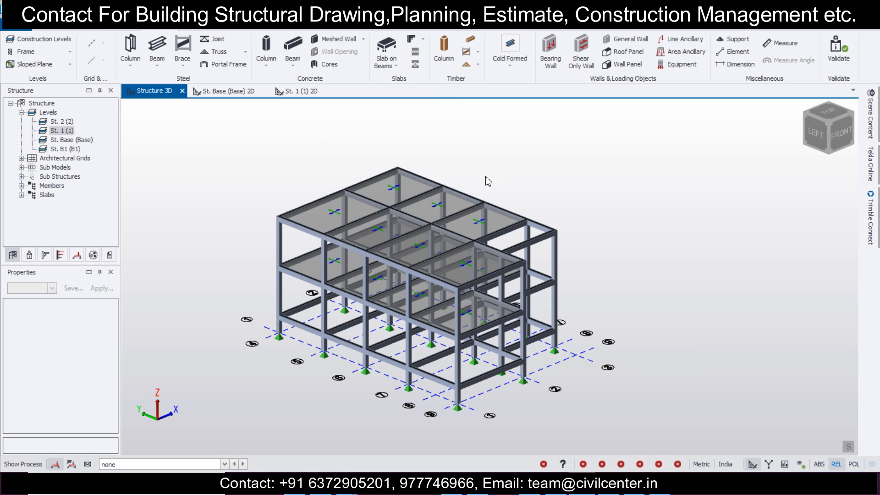
Validate the model and inspect the whole structure in 3D.
{"action": "middle_click_drag", "start_coordinate": [744, 297], "coordinate": [759, 107]}
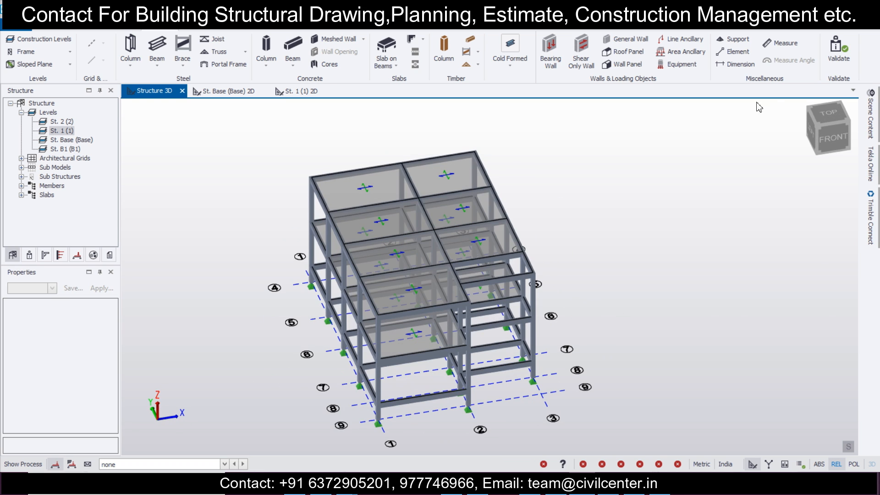
{"action": "left_click", "coordinate": [832, 49]}
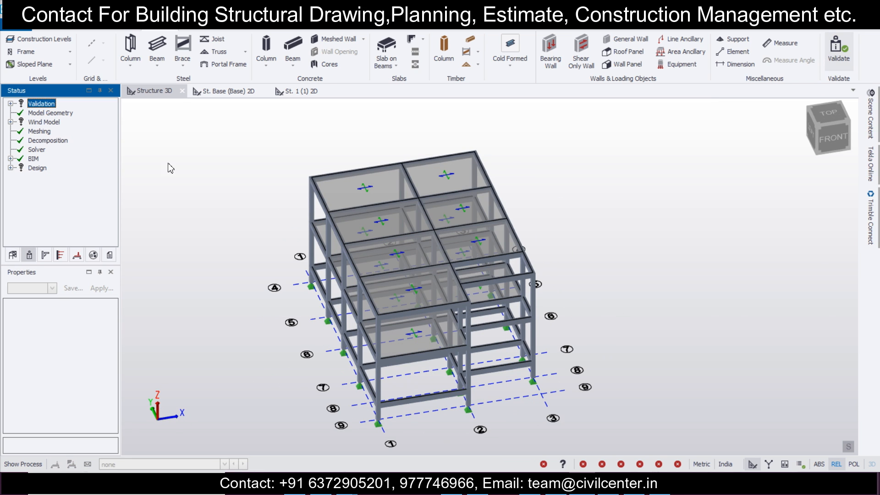
{"action": "middle_click_drag", "start_coordinate": [220, 254], "coordinate": [307, 216]}
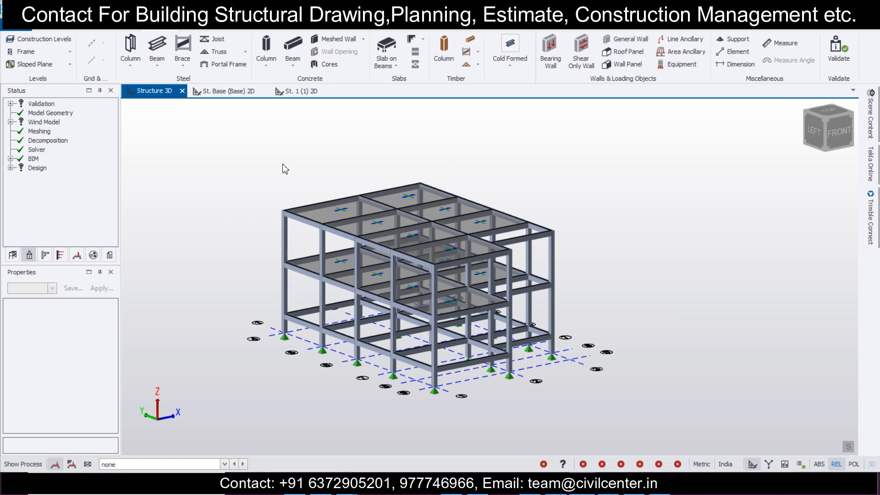
{"action": "middle_click_drag", "start_coordinate": [290, 205], "coordinate": [293, 233]}
{"action": "scroll", "coordinate": [589, 209], "scroll_direction": "up", "scroll_amount": 2}
{"action": "middle_click_drag", "start_coordinate": [582, 231], "coordinate": [645, 228]}
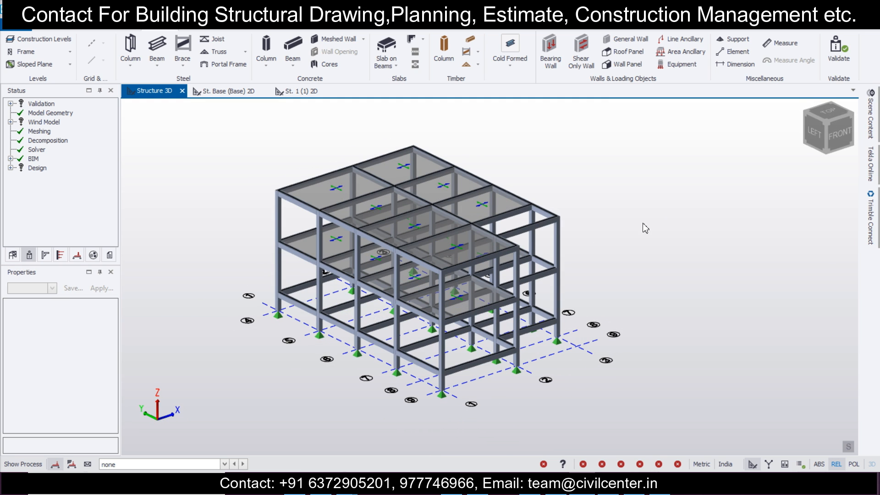
In the St. Base plan, leave the beam command and make 3 Dead the active loadcase.
{"action": "left_click", "coordinate": [235, 95]}
{"action": "scroll", "coordinate": [487, 302], "scroll_direction": "up", "scroll_amount": 2}
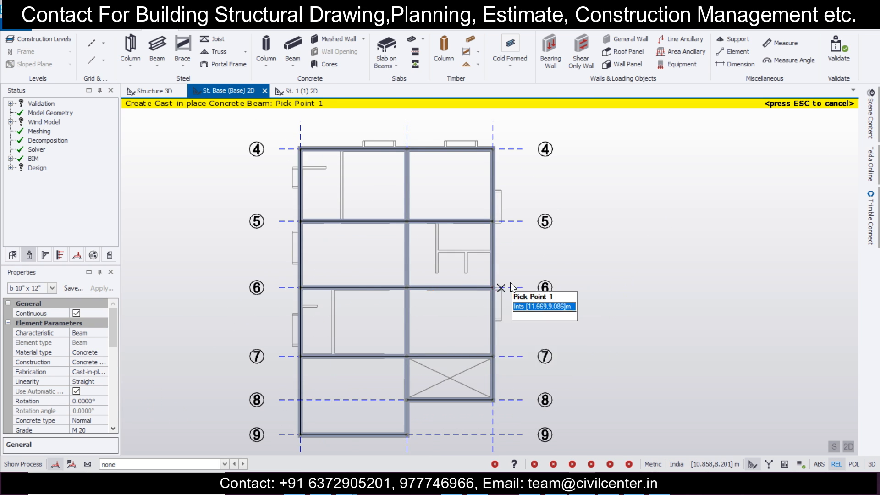
{"action": "scroll", "coordinate": [512, 288], "scroll_direction": "down", "scroll_amount": 2}
{"action": "key", "text": "Escape"}
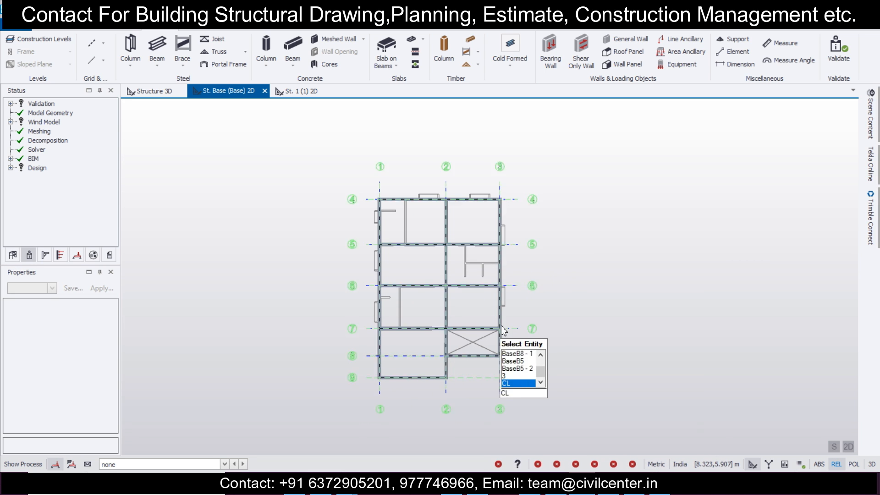
{"action": "left_click", "coordinate": [236, 23]}
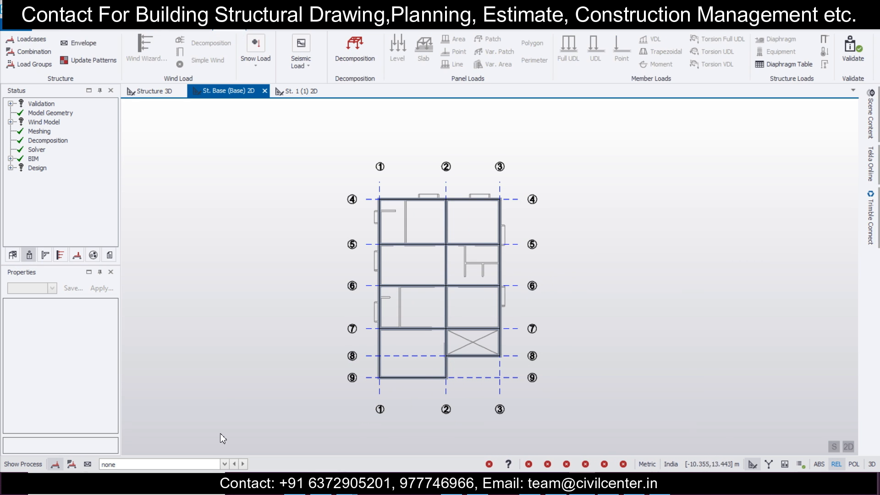
{"action": "left_click", "coordinate": [224, 464]}
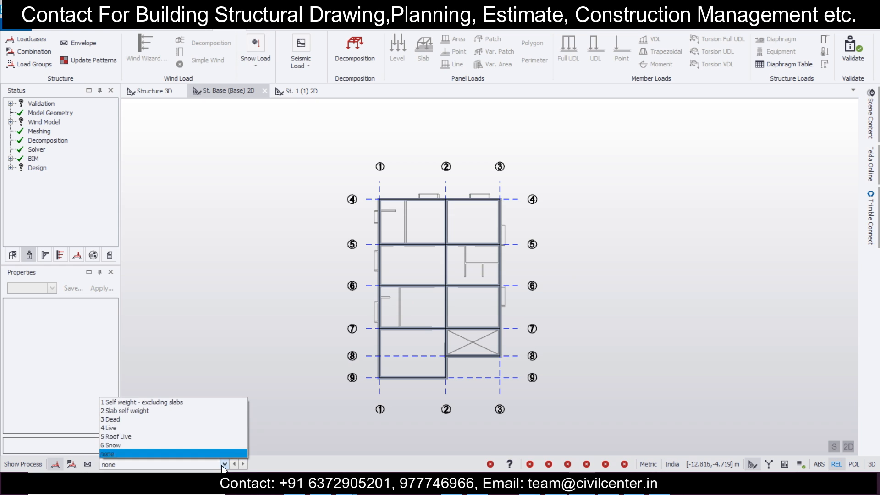
{"action": "left_click", "coordinate": [224, 420]}
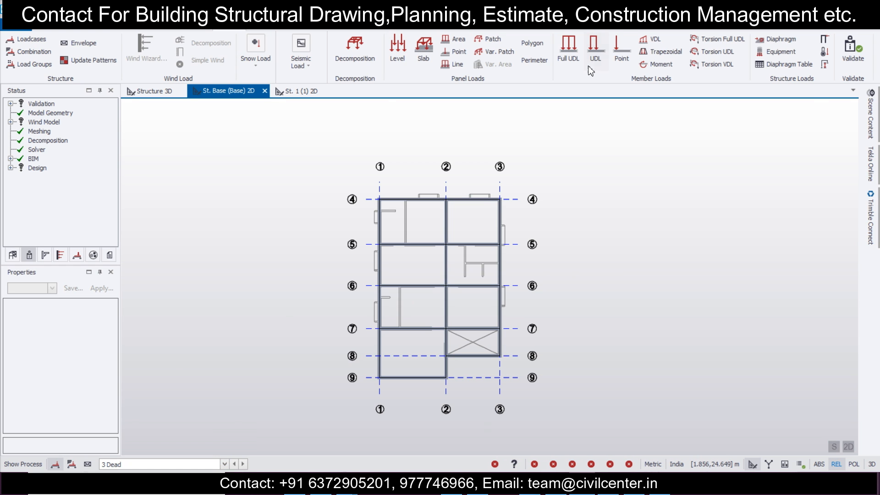
Apply a 10 kN/m Full UDL member load to all the outer perimeter beams of the St. Base plan.
{"action": "left_click", "coordinate": [568, 51]}
{"action": "left_click", "coordinate": [100, 351]}
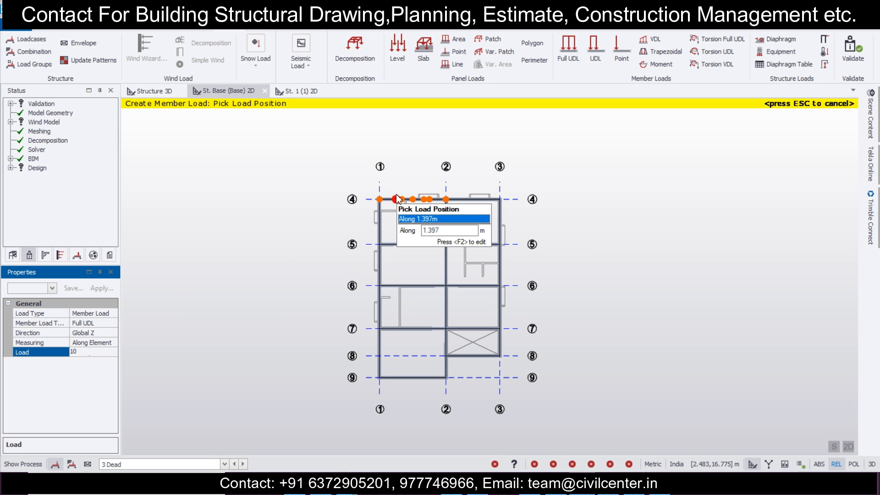
{"action": "left_click", "coordinate": [399, 198]}
{"action": "left_click", "coordinate": [476, 199]}
{"action": "left_click", "coordinate": [499, 236]}
{"action": "left_click", "coordinate": [499, 275]}
{"action": "left_click", "coordinate": [499, 318]}
{"action": "left_click", "coordinate": [499, 343]}
{"action": "left_click", "coordinate": [472, 355]}
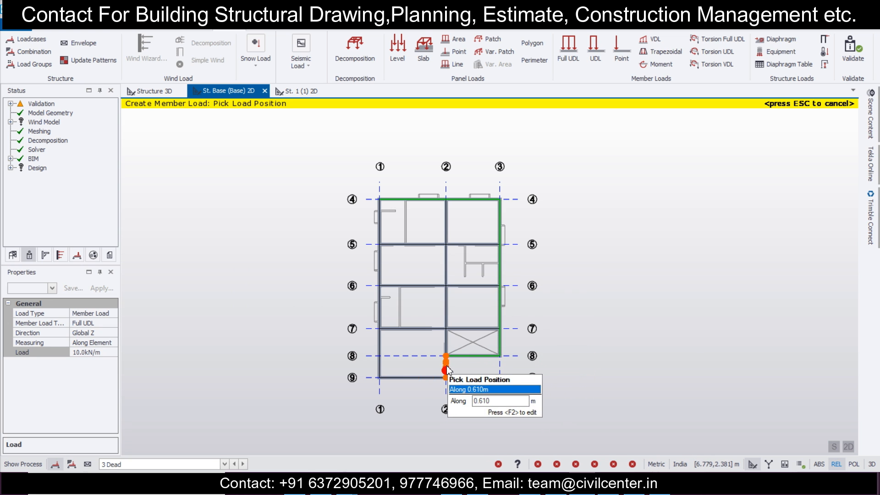
{"action": "left_click", "coordinate": [447, 370]}
{"action": "left_click", "coordinate": [413, 377]}
{"action": "left_click", "coordinate": [380, 367]}
{"action": "left_click", "coordinate": [380, 341]}
{"action": "left_click", "coordinate": [380, 306]}
{"action": "left_click", "coordinate": [379, 265]}
{"action": "left_click", "coordinate": [380, 221]}
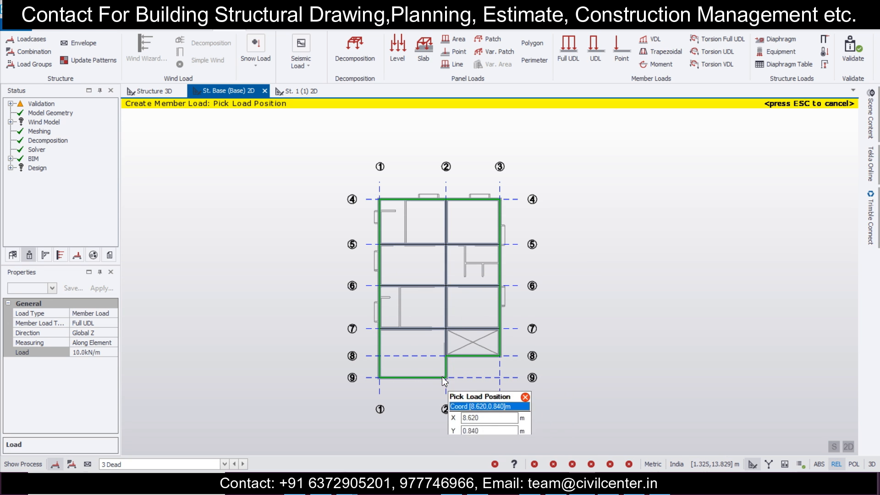
Add the 10 kN/m Full UDL to the beams on grid line 7 between 1–2 and grid line 2 between 7–8.
{"action": "scroll", "coordinate": [420, 387], "scroll_direction": "up", "scroll_amount": 3}
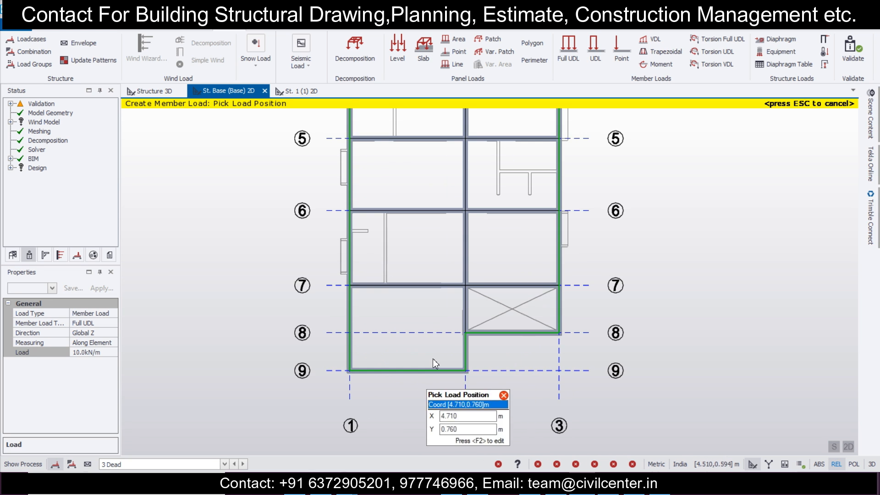
{"action": "left_click", "coordinate": [450, 305]}
{"action": "left_click", "coordinate": [465, 317]}
{"action": "key", "text": "Escape"}
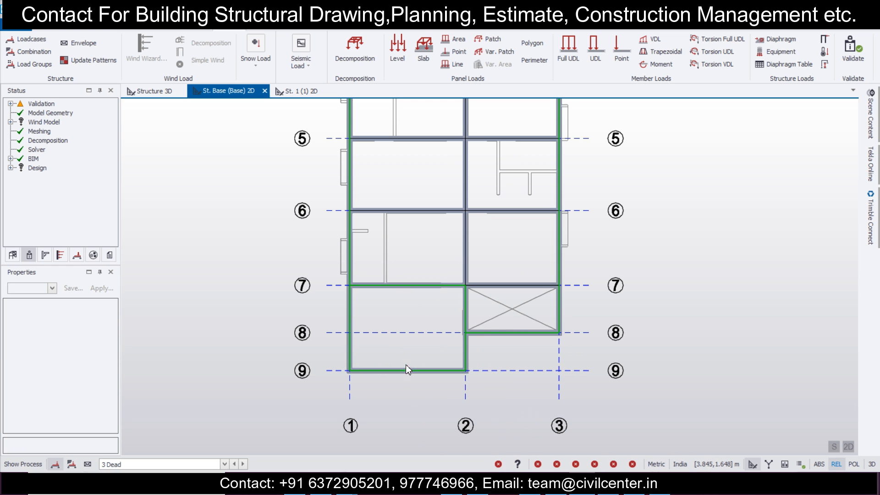
In the base level's 3D view, check against the PDF floor plan and delete the loads on grid line 9 and on grid line 1 between 7–9.
{"action": "left_click", "coordinate": [848, 446]}
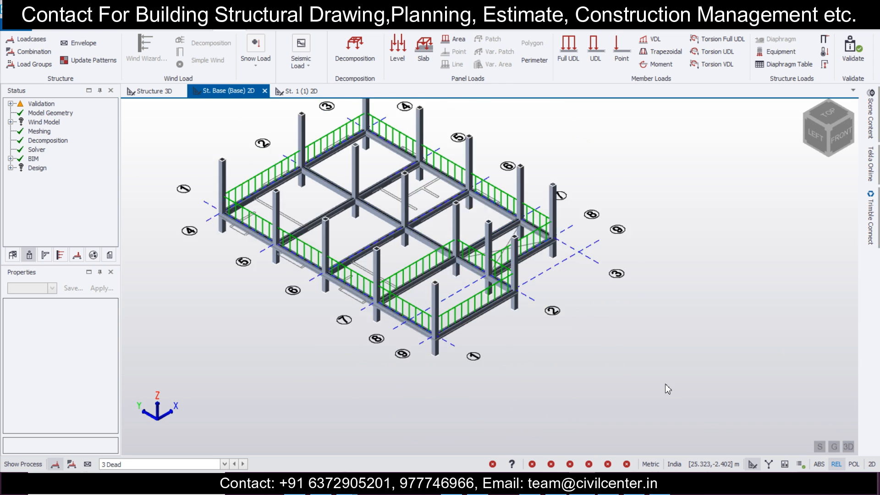
{"action": "scroll", "coordinate": [664, 384], "scroll_direction": "up", "scroll_amount": 2}
{"action": "left_click", "coordinate": [415, 274]}
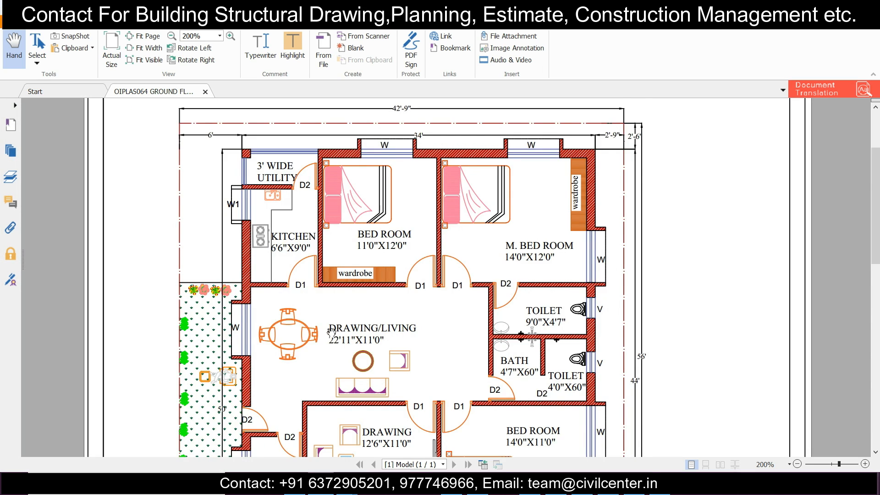
{"action": "scroll", "coordinate": [261, 391], "scroll_direction": "down", "scroll_amount": 10}
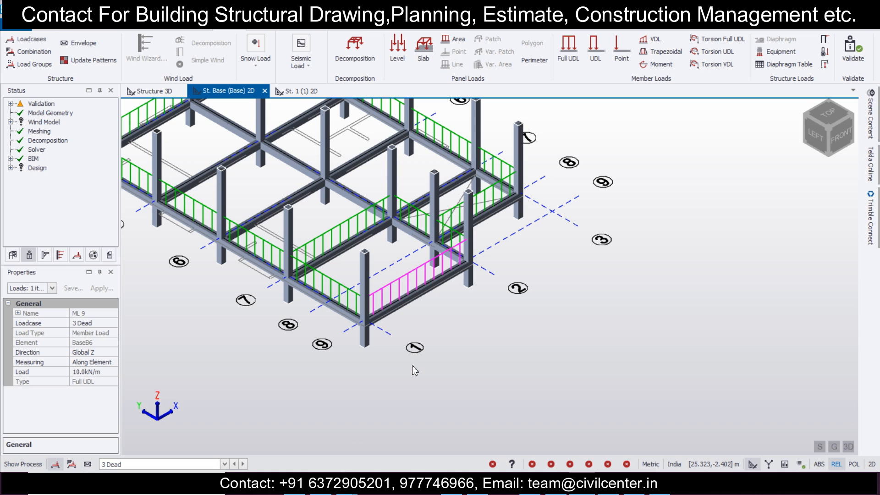
{"action": "left_click", "coordinate": [416, 371]}
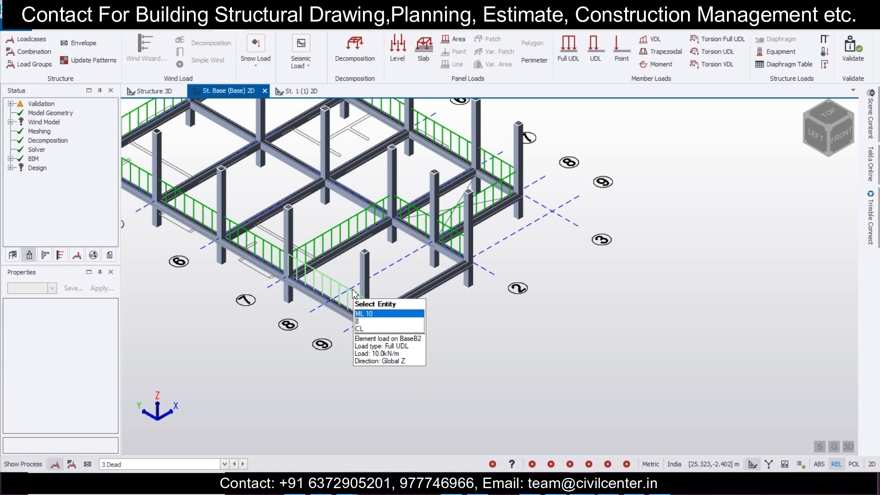
{"action": "left_click", "coordinate": [354, 299]}
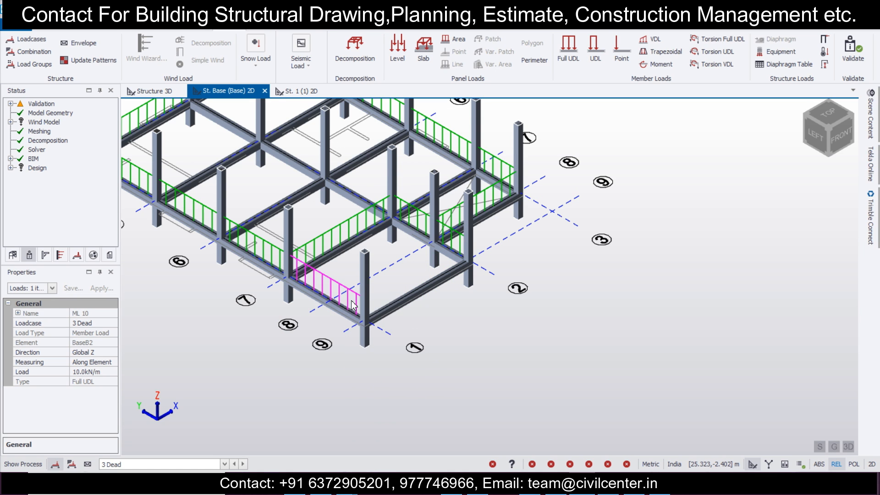
{"action": "key", "text": "Delete"}
Recheck the portico in the PDF floor plan and delete the load on the grid line 2 beam between 8–9.
{"action": "right_click_drag", "start_coordinate": [639, 382], "coordinate": [559, 435]}
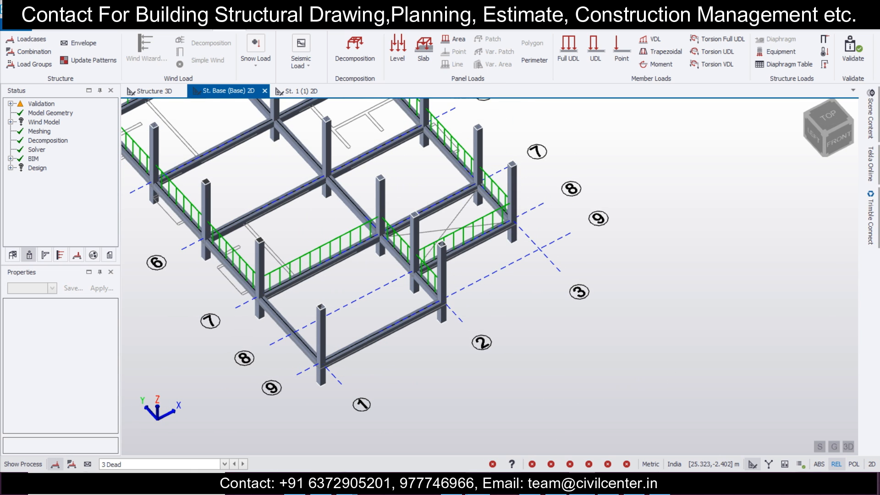
{"action": "key", "text": "alt+Tab"}
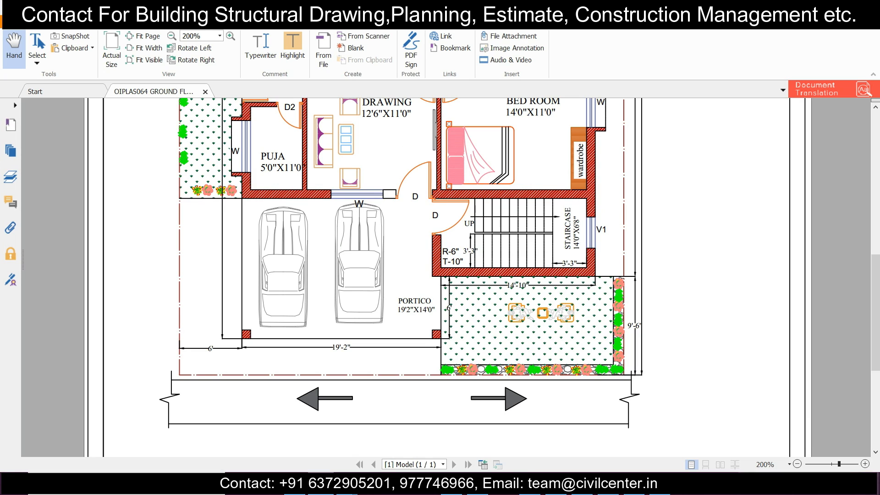
{"action": "key", "text": "alt+Tab"}
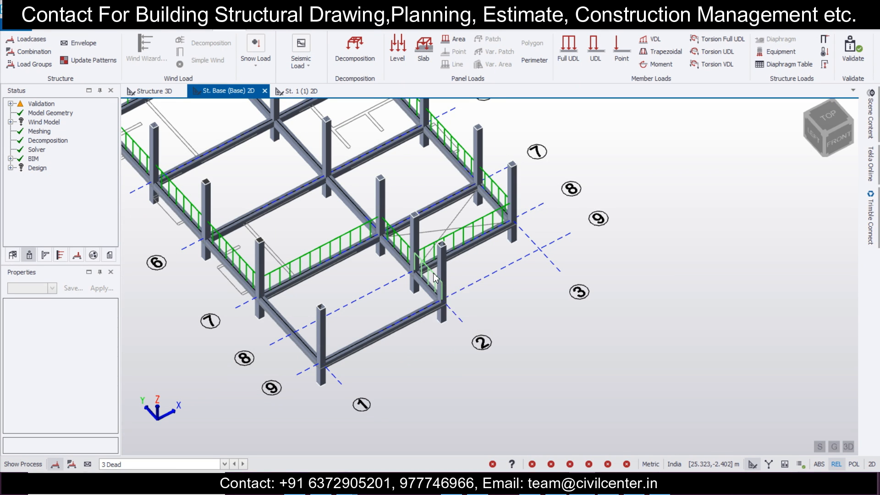
{"action": "left_click", "coordinate": [430, 296]}
{"action": "key", "text": "Delete"}
{"action": "right_click_drag", "start_coordinate": [614, 329], "coordinate": [678, 284]}
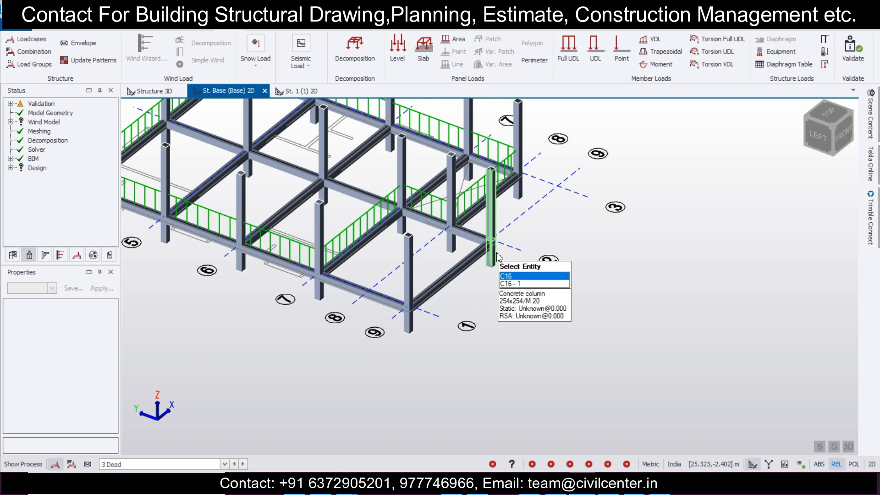
{"action": "right_click_drag", "start_coordinate": [497, 259], "coordinate": [565, 304]}
{"action": "scroll", "coordinate": [565, 303], "scroll_direction": "down", "scroll_amount": 3}
{"action": "scroll", "coordinate": [551, 303], "scroll_direction": "up", "scroll_amount": 2}
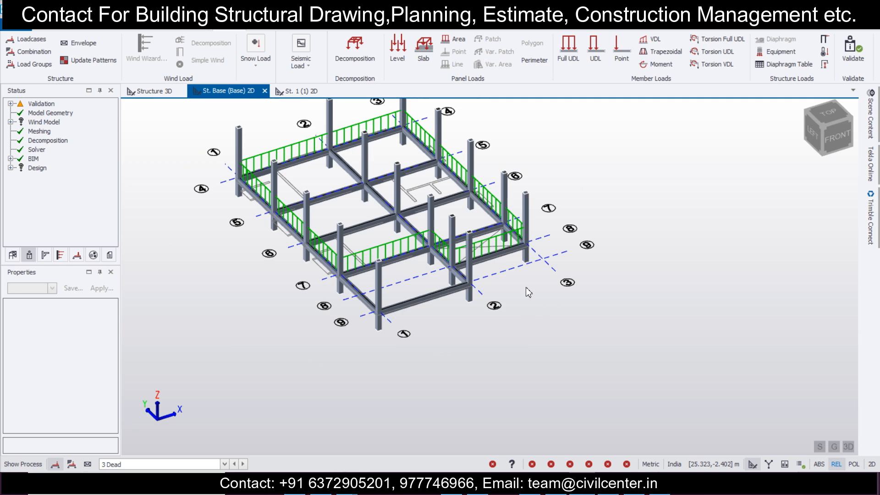
{"action": "scroll", "coordinate": [532, 293], "scroll_direction": "down", "scroll_amount": 2}
Display the 3 Dead loadcase in the 3D structure view and look at the St. 1 plan.
{"action": "left_click", "coordinate": [155, 90]}
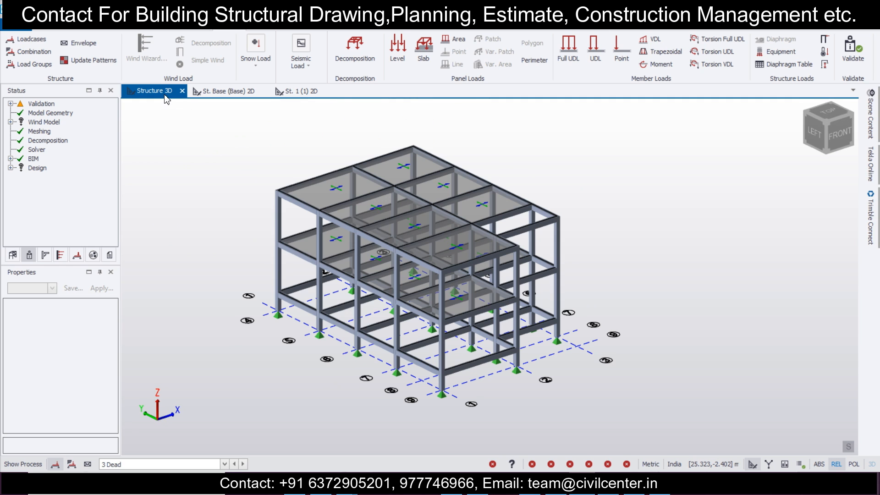
{"action": "left_click", "coordinate": [224, 464]}
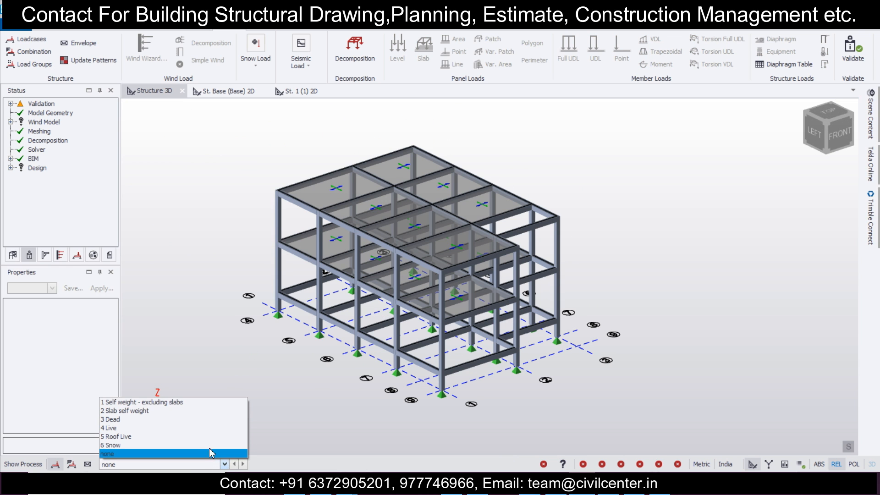
{"action": "left_click", "coordinate": [226, 419]}
{"action": "middle_click_drag", "start_coordinate": [343, 409], "coordinate": [222, 202]}
{"action": "left_click", "coordinate": [298, 91]}
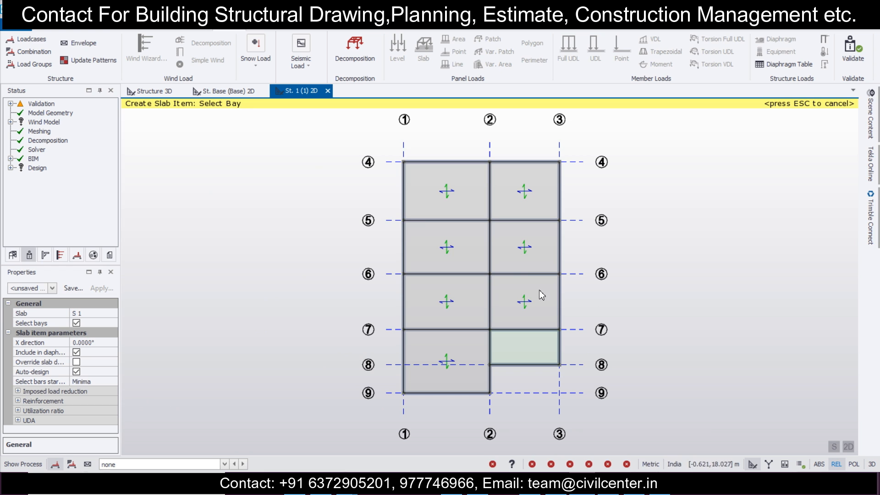
Return St. Base to its 2D plan and apply 5 kN/m Full UDLs to the interior beams on grid lines 2, 5 and 6.
{"action": "left_click", "coordinate": [244, 92]}
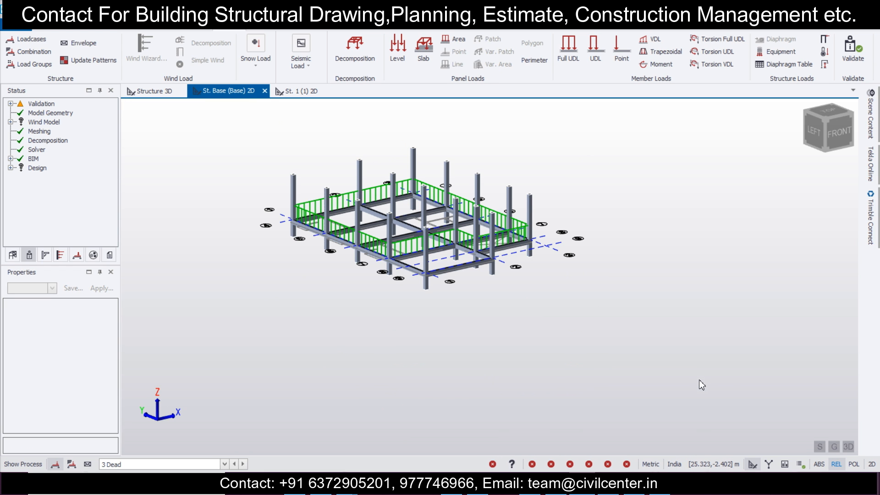
{"action": "left_click", "coordinate": [849, 447]}
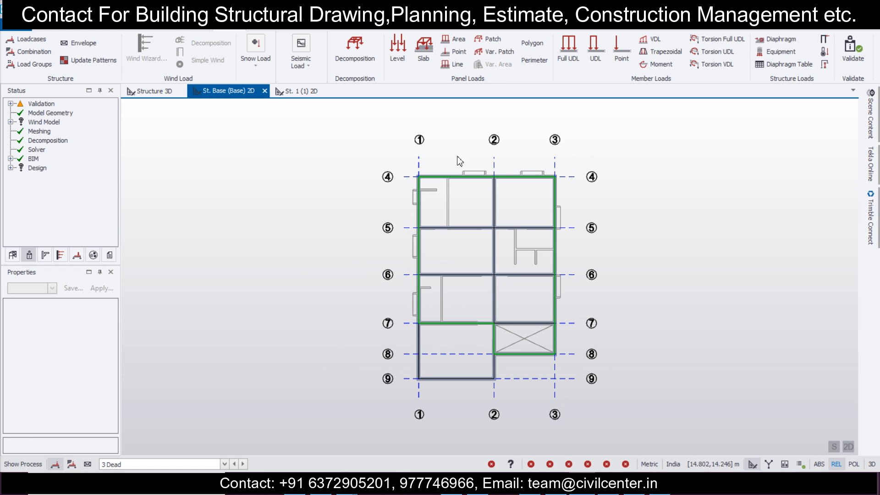
{"action": "left_click", "coordinate": [565, 51]}
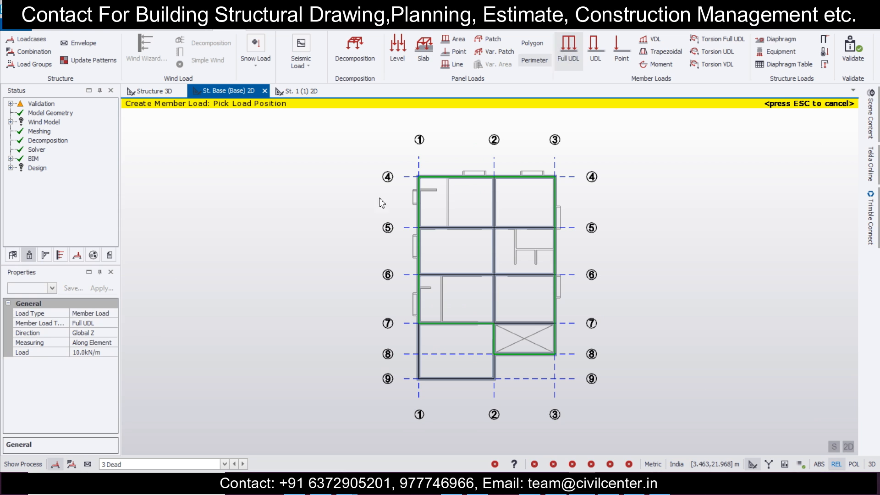
{"action": "left_click", "coordinate": [94, 352]}
{"action": "type", "text": "5"}
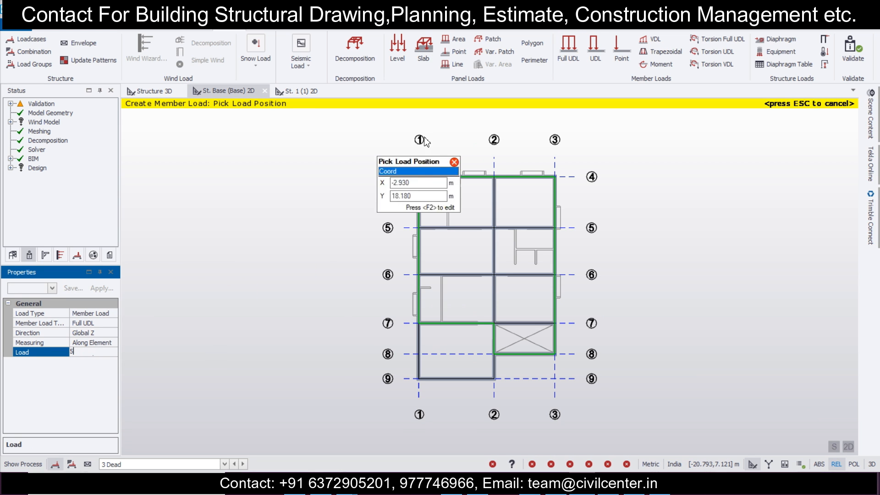
{"action": "scroll", "coordinate": [487, 193], "scroll_direction": "up", "scroll_amount": 2}
{"action": "type", "text": ".0"}
{"action": "left_click", "coordinate": [498, 206]}
{"action": "left_click", "coordinate": [441, 245]}
{"action": "left_click", "coordinate": [520, 245]}
{"action": "left_click", "coordinate": [497, 285]}
{"action": "left_click", "coordinate": [442, 315]}
{"action": "left_click", "coordinate": [491, 351]}
{"action": "middle_click_drag", "start_coordinate": [518, 301], "coordinate": [464, 220]}
{"action": "left_click", "coordinate": [466, 225]}
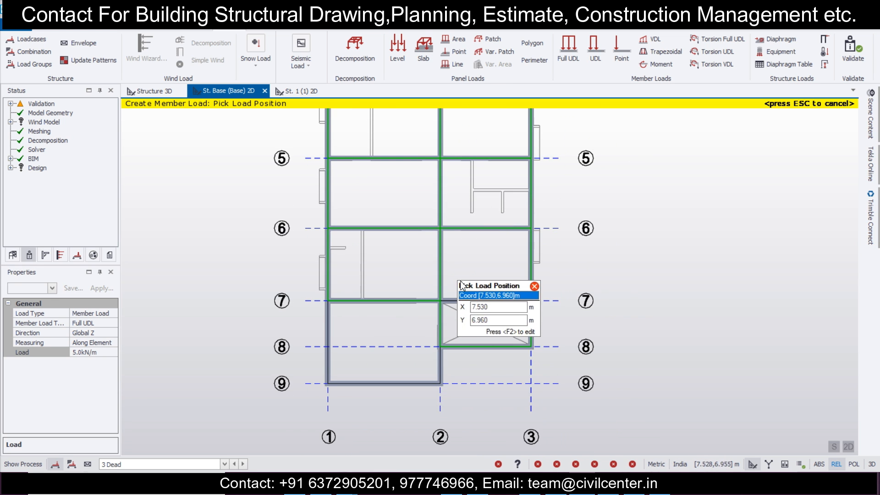
Apply a 10 kN/m Full UDL to the beam on grid line 7 between grid lines 2 and 3.
{"action": "left_click", "coordinate": [107, 352]}
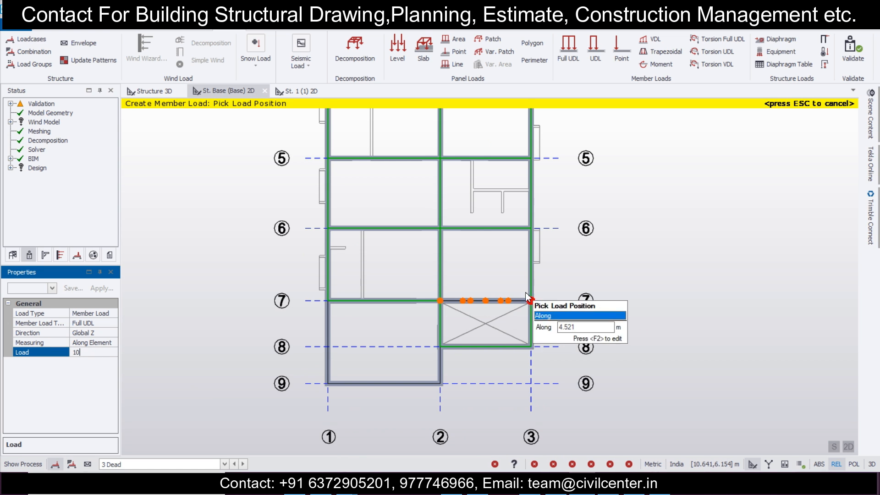
{"action": "left_click", "coordinate": [507, 299]}
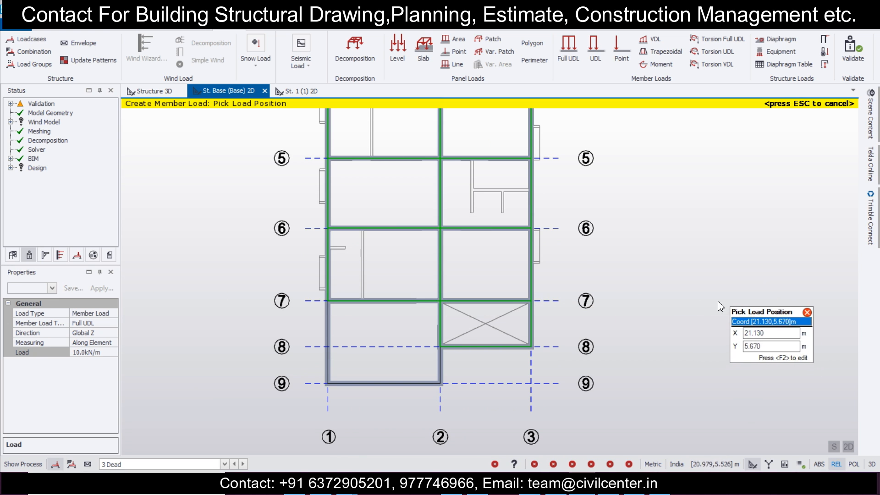
{"action": "scroll", "coordinate": [710, 275], "scroll_direction": "down", "scroll_amount": 2}
{"action": "scroll", "coordinate": [711, 270], "scroll_direction": "up", "scroll_amount": 2}
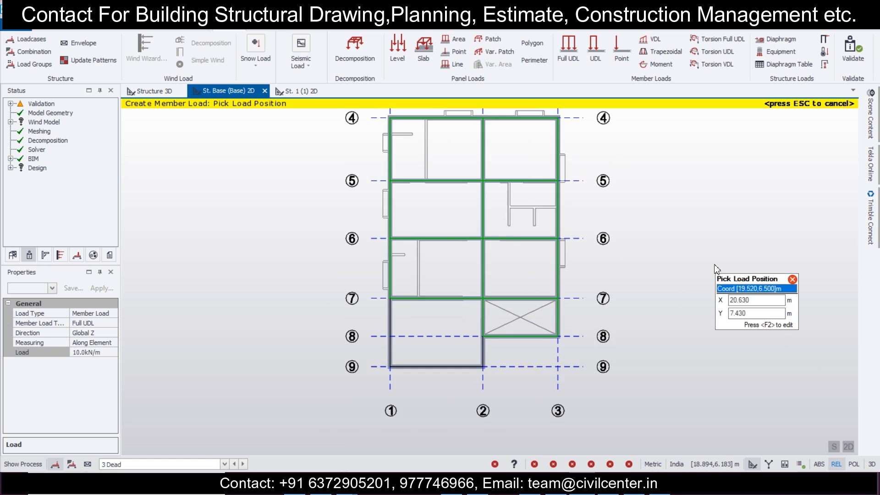
Check the applied loads in the 3D structure view and display the 3 Dead loadcase in the St. 1 plan.
{"action": "left_click", "coordinate": [153, 93]}
{"action": "middle_click_drag", "start_coordinate": [697, 408], "coordinate": [664, 368]}
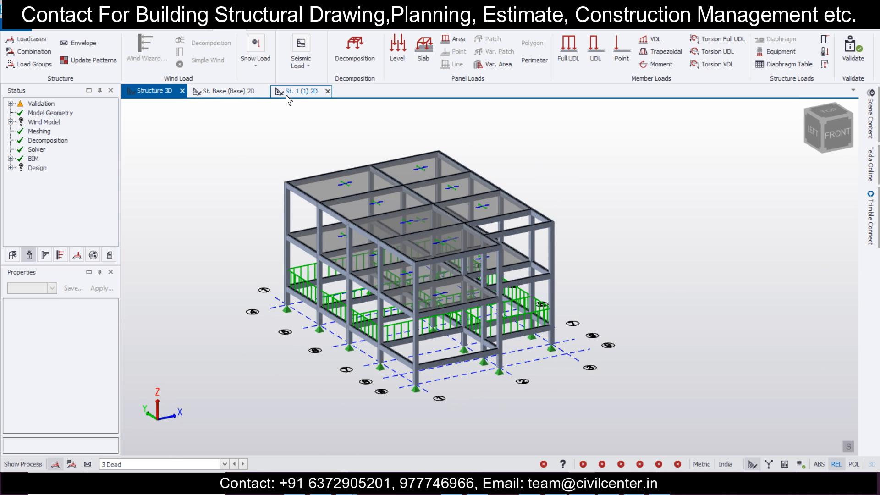
{"action": "left_click", "coordinate": [297, 97]}
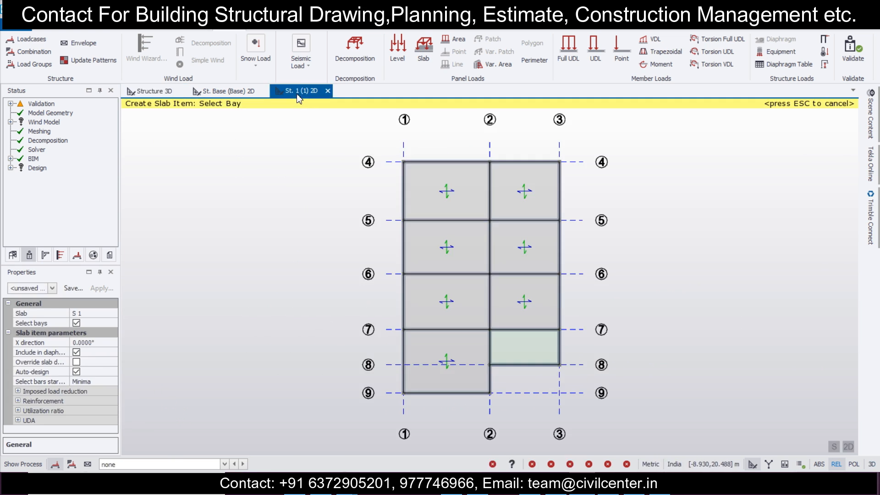
{"action": "left_click", "coordinate": [209, 464]}
{"action": "left_click", "coordinate": [214, 419]}
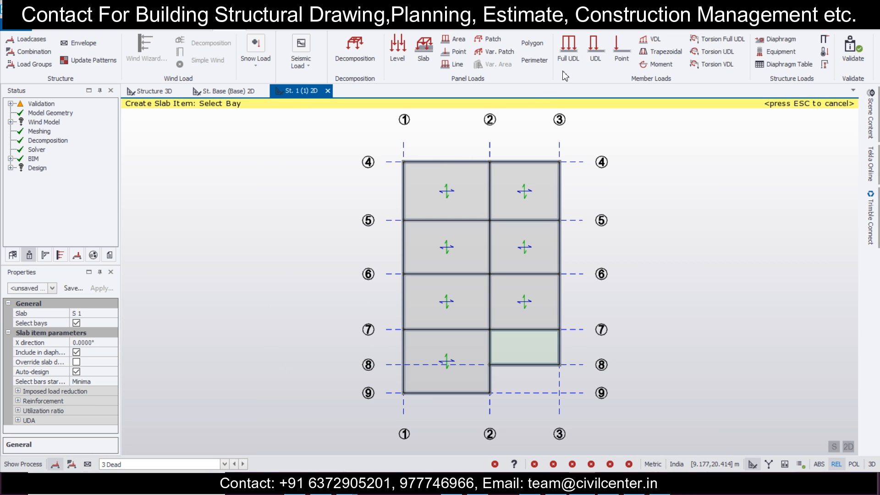
Apply 11 kN/m Full UDLs to the St. 1 beams on grid line 4 and on grid line 3 between 4 and 7.
{"action": "left_click", "coordinate": [572, 56]}
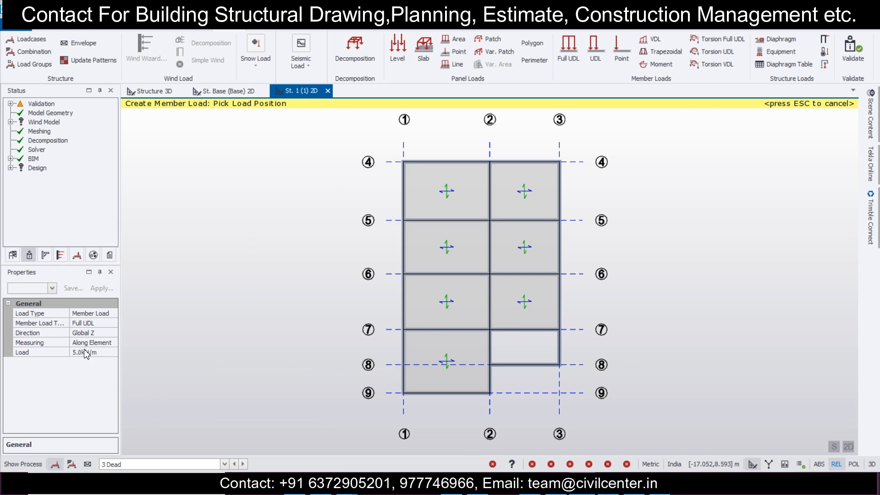
{"action": "left_click", "coordinate": [94, 352]}
{"action": "type", "text": "11"}
{"action": "key", "text": "Return"}
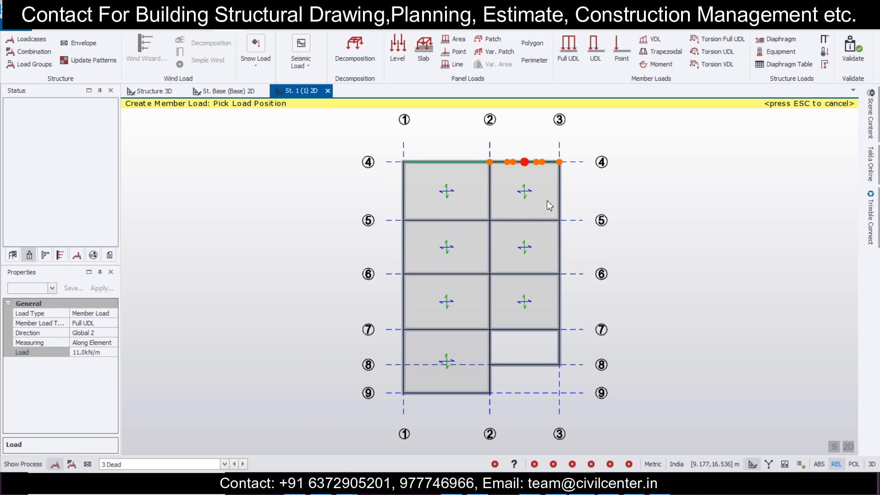
{"action": "left_click", "coordinate": [559, 206]}
{"action": "left_click", "coordinate": [559, 259]}
{"action": "left_click", "coordinate": [559, 310]}
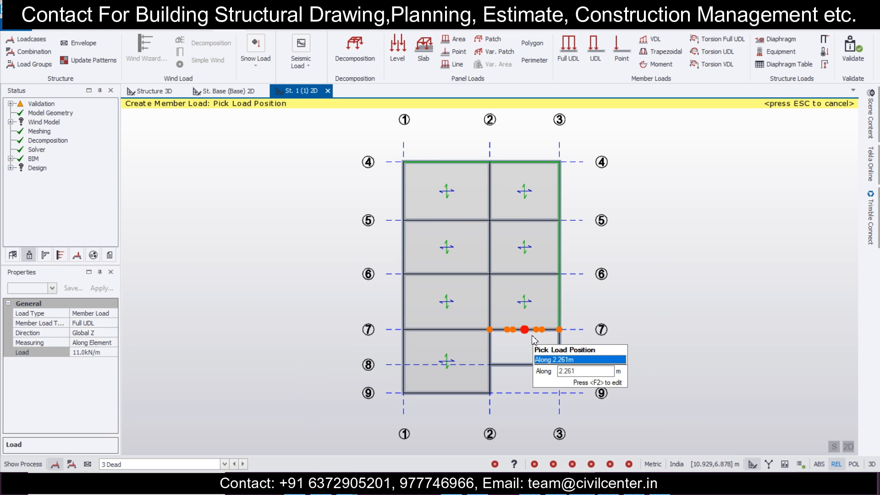
Apply 11 kN/m Full UDLs to the four beams around the open bay between grid lines 2–3 and 7–8.
{"action": "left_click", "coordinate": [527, 330]}
{"action": "left_click", "coordinate": [560, 353]}
{"action": "left_click", "coordinate": [526, 365]}
{"action": "left_click", "coordinate": [490, 350]}
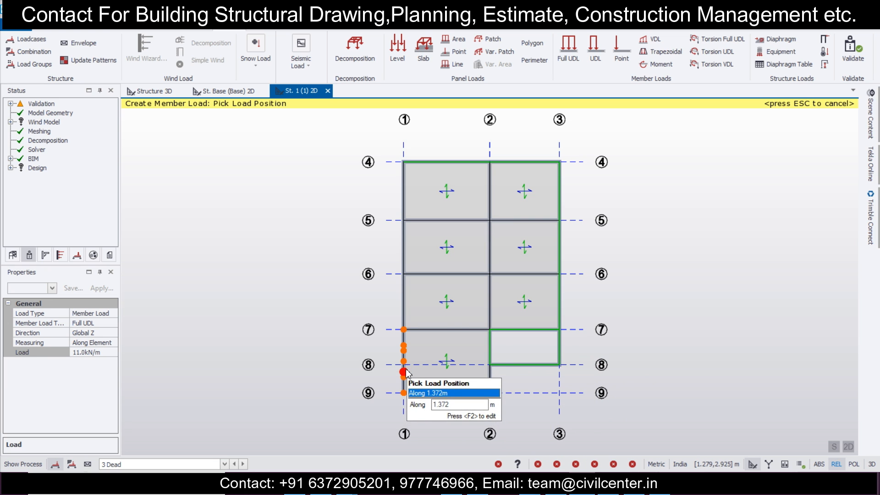
Apply 11 kN/m Full UDLs to the St. 1 beams on grid lines 1 and 9 and on grid line 2 between 8 and 9.
{"action": "left_click", "coordinate": [403, 372]}
{"action": "left_click", "coordinate": [404, 286]}
{"action": "left_click", "coordinate": [403, 232]}
{"action": "left_click", "coordinate": [403, 181]}
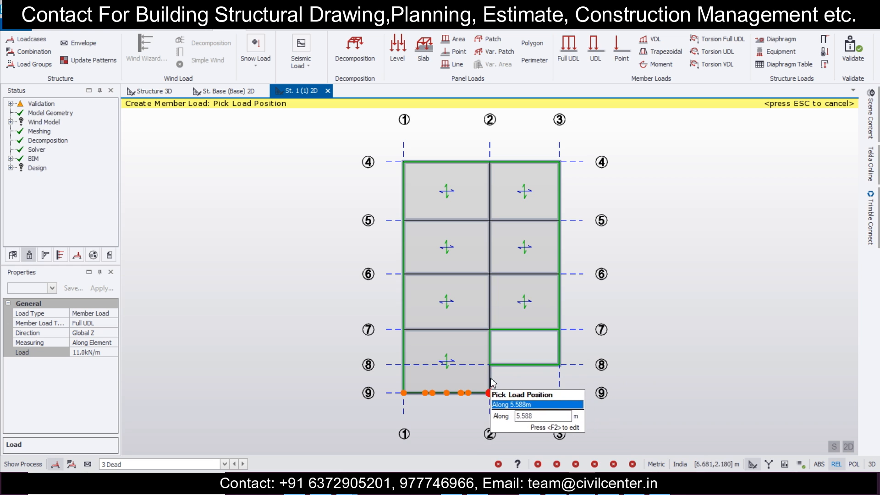
{"action": "left_click", "coordinate": [489, 380]}
Apply 5 kN/m Full UDLs to the remaining interior St. 1 beams on grid lines 2, 5, 6 and 7.
{"action": "left_click", "coordinate": [91, 353]}
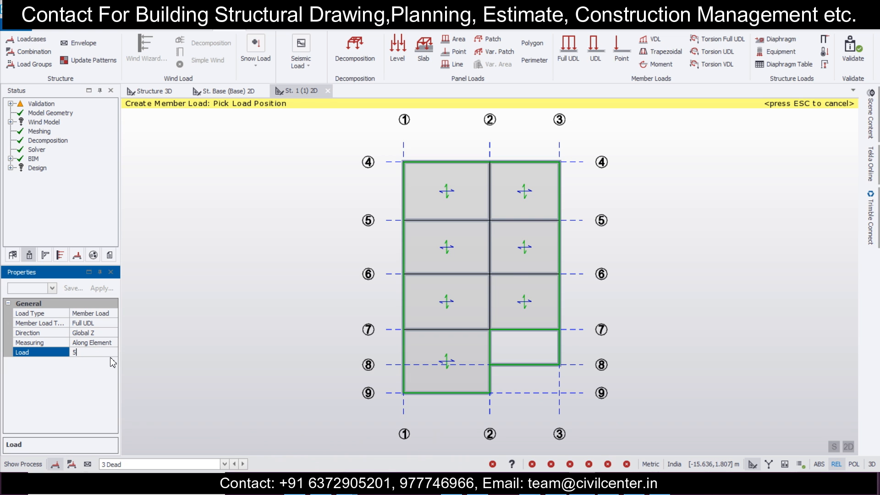
{"action": "left_click", "coordinate": [498, 204]}
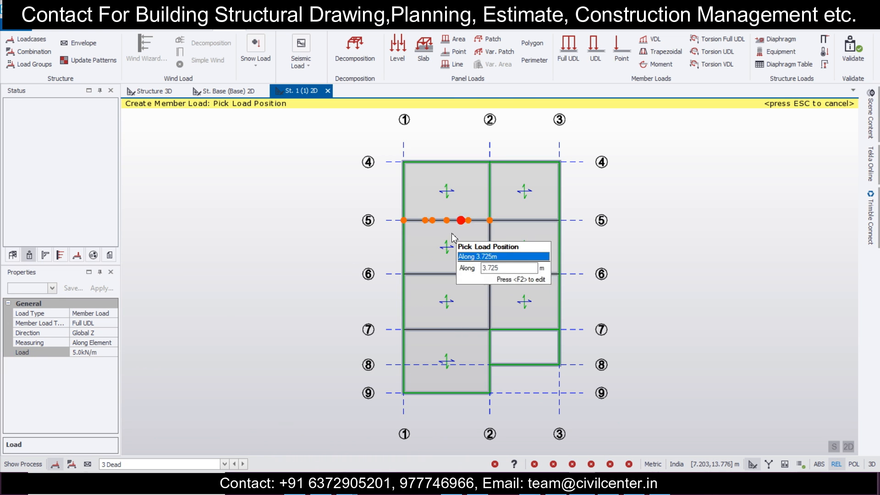
{"action": "left_click", "coordinate": [472, 221]}
{"action": "left_click", "coordinate": [510, 220]}
{"action": "left_click", "coordinate": [485, 275]}
{"action": "left_click", "coordinate": [522, 274]}
{"action": "left_click", "coordinate": [490, 300]}
{"action": "left_click", "coordinate": [519, 365]}
{"action": "middle_click_drag", "start_coordinate": [674, 395], "coordinate": [603, 404]}
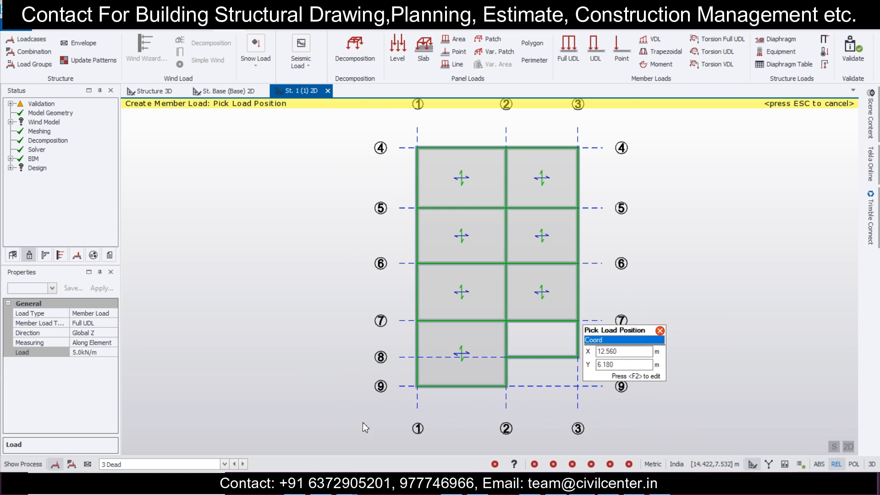
Apply a 2 kN/m² level load to the St. 1 slabs in the 4 Live loadcase.
{"action": "left_click", "coordinate": [220, 462]}
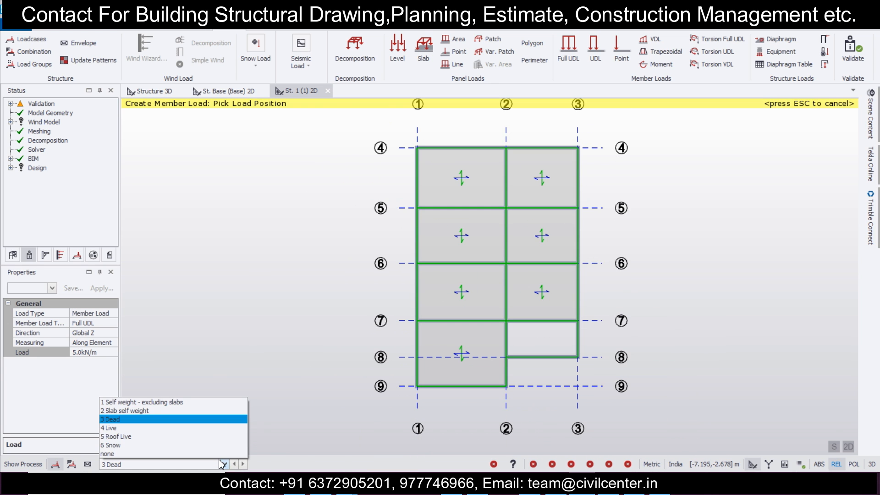
{"action": "left_click", "coordinate": [213, 428]}
{"action": "left_click", "coordinate": [398, 54]}
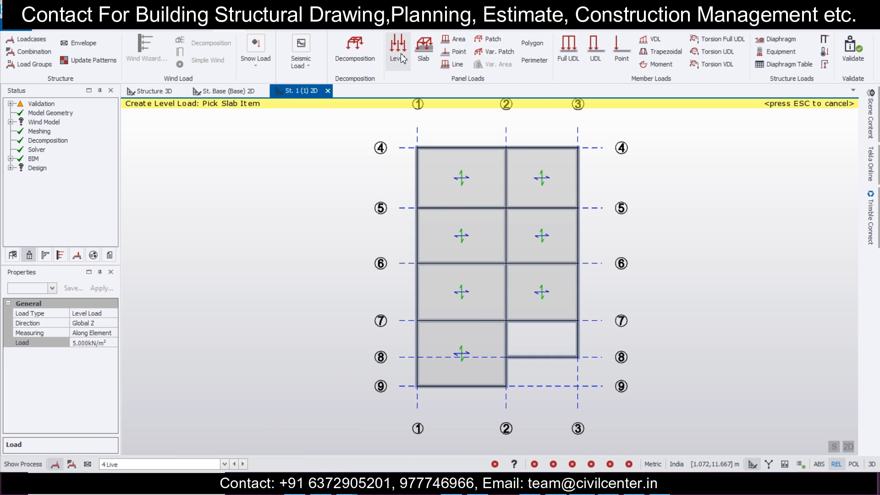
{"action": "left_click", "coordinate": [108, 347]}
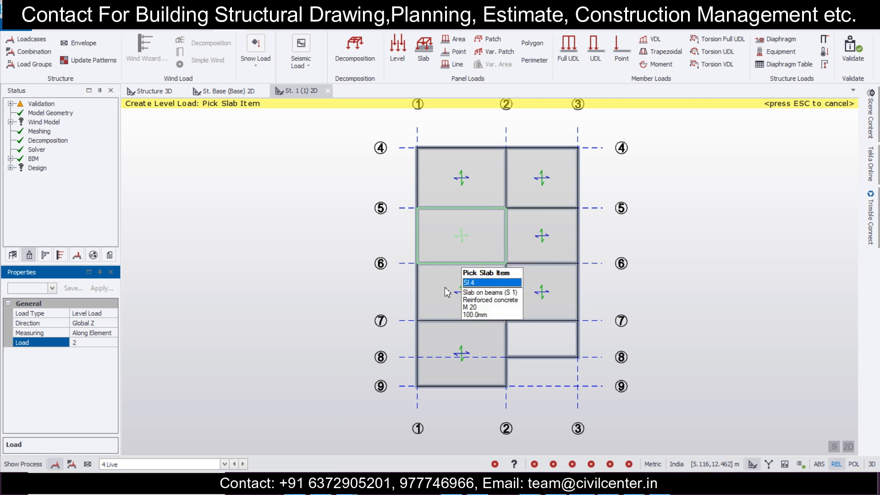
{"action": "left_click", "coordinate": [436, 350]}
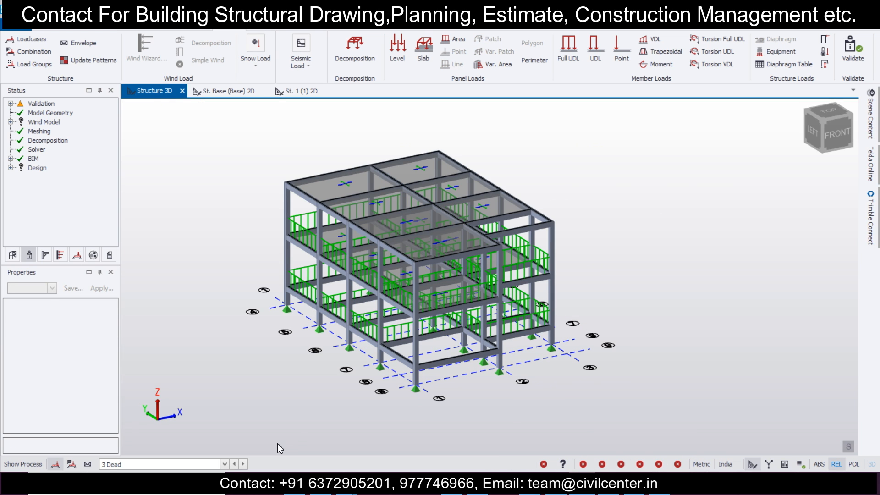
Review the 4 Live loadcase in the 3D structure view, and set the displayed loadcase to none.
{"action": "left_click", "coordinate": [224, 464]}
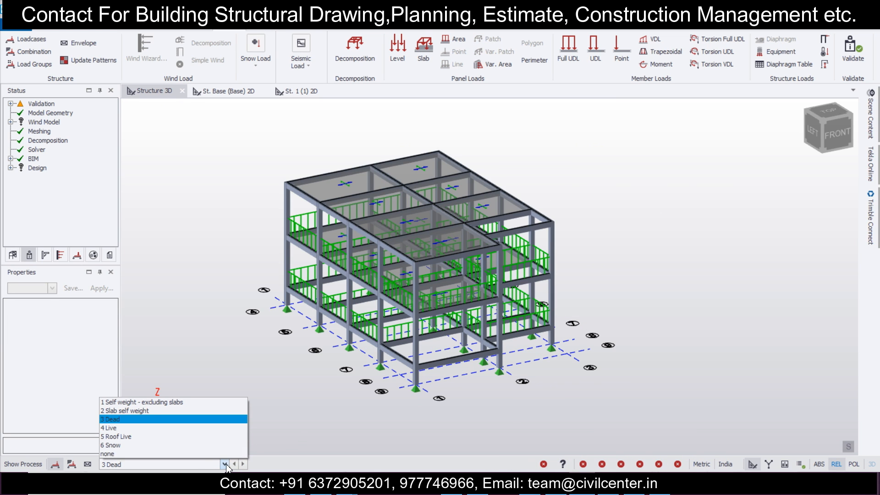
{"action": "left_click", "coordinate": [205, 429]}
{"action": "middle_click_drag", "start_coordinate": [205, 430], "coordinate": [412, 389]}
{"action": "mouse_move", "coordinate": [413, 390]}
{"action": "left_click", "coordinate": [201, 468]}
{"action": "left_click", "coordinate": [203, 457]}
{"action": "middle_click_drag", "start_coordinate": [330, 418], "coordinate": [244, 310]}
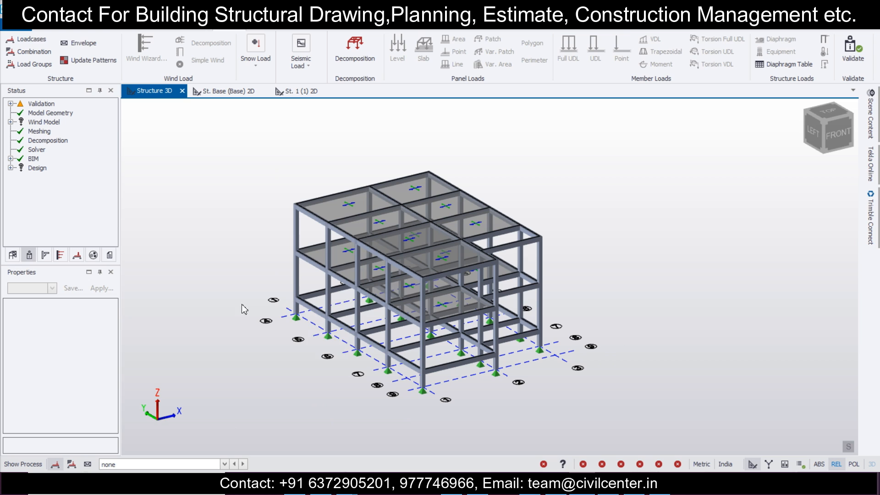
Open the St. 2 plan with the 3 Dead loadcase and set up a Full UDL member load of 10 kN/m.
{"action": "left_click", "coordinate": [13, 255]}
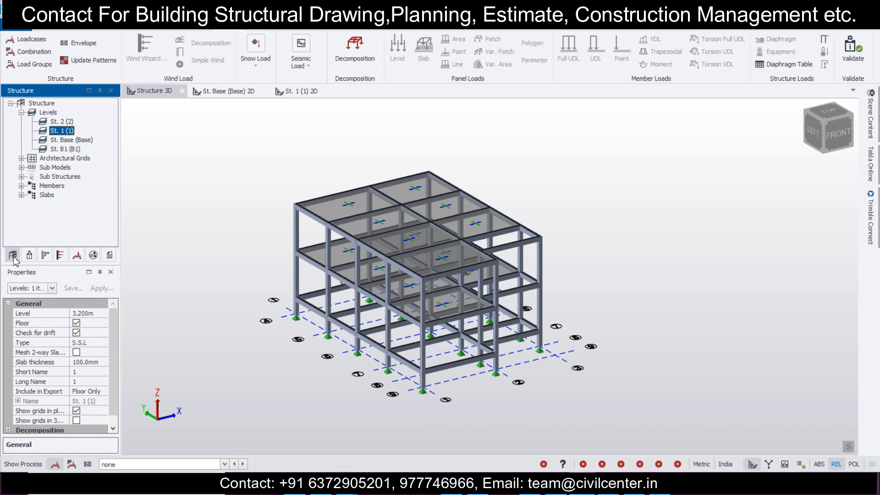
{"action": "double_click", "coordinate": [60, 122]}
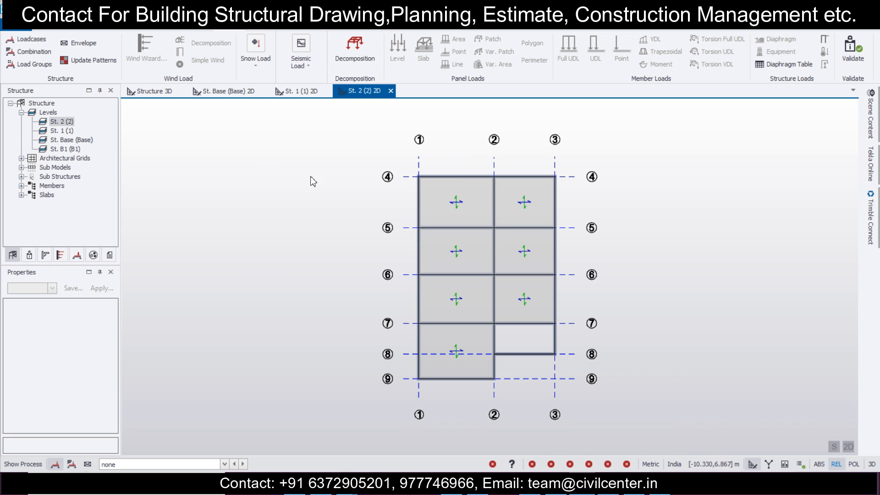
{"action": "left_click", "coordinate": [201, 464]}
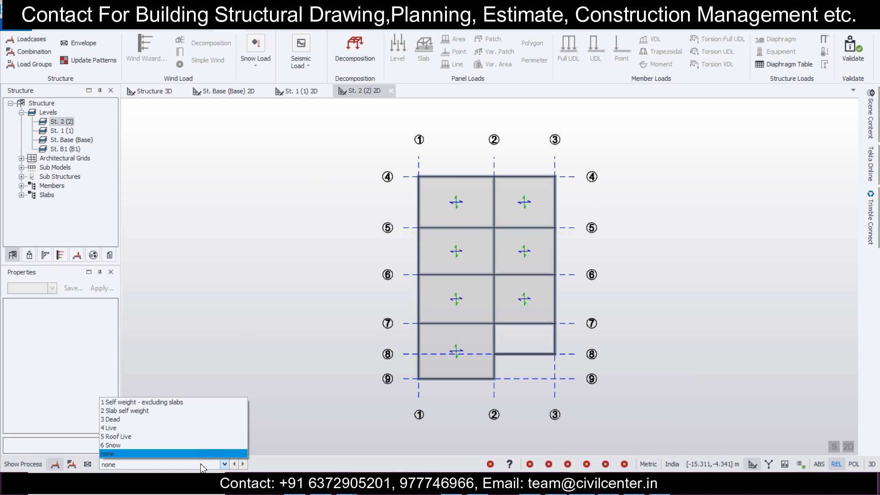
{"action": "left_click", "coordinate": [209, 419]}
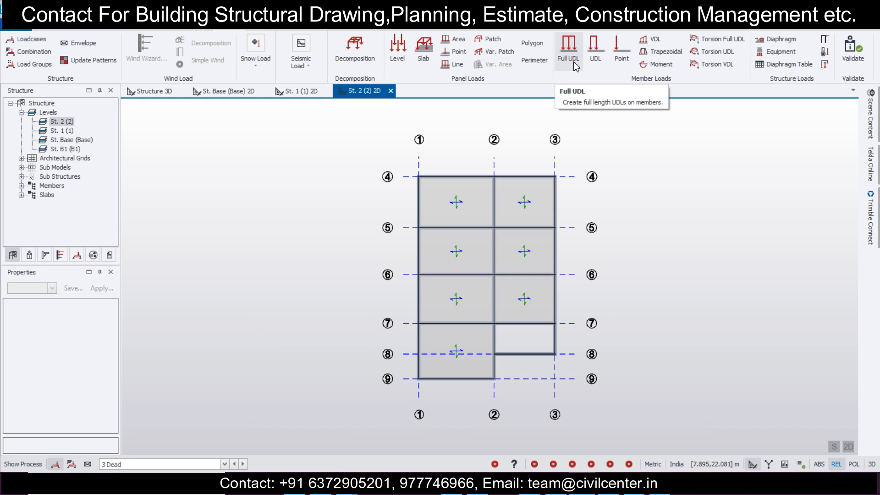
{"action": "left_click", "coordinate": [569, 50]}
{"action": "left_click", "coordinate": [93, 356]}
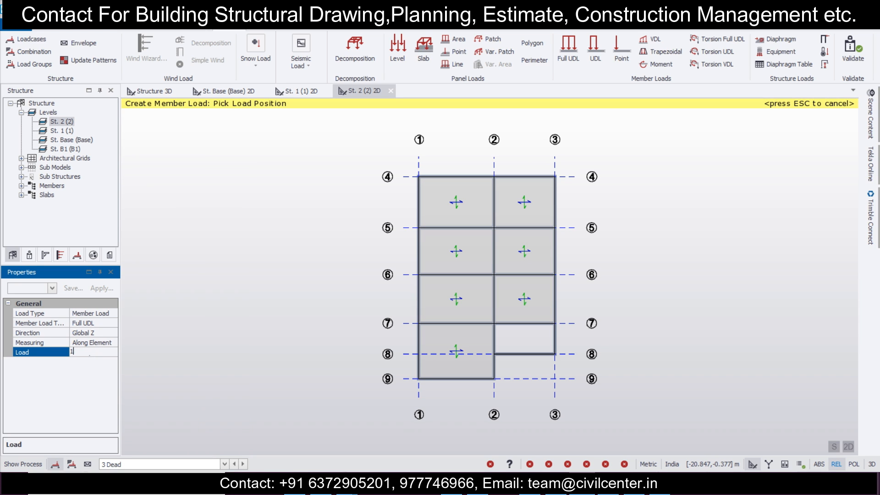
{"action": "type", "text": "10"}
{"action": "key", "text": "Return"}
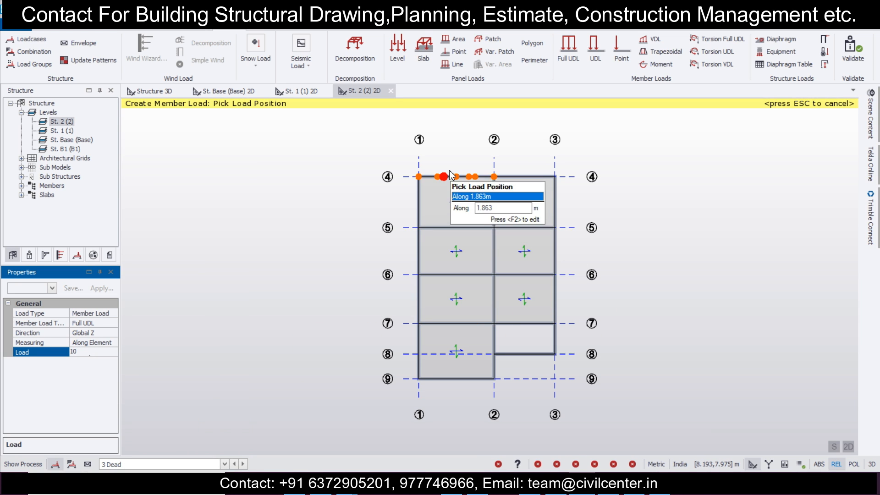
Try to apply 10 kN/m Full UDLs to the St. 2 perimeter beams along grid lines 4, 3 and 8.
{"action": "left_click", "coordinate": [531, 177]}
{"action": "left_click", "coordinate": [555, 213]}
{"action": "left_click", "coordinate": [555, 259]}
{"action": "left_click", "coordinate": [550, 275]}
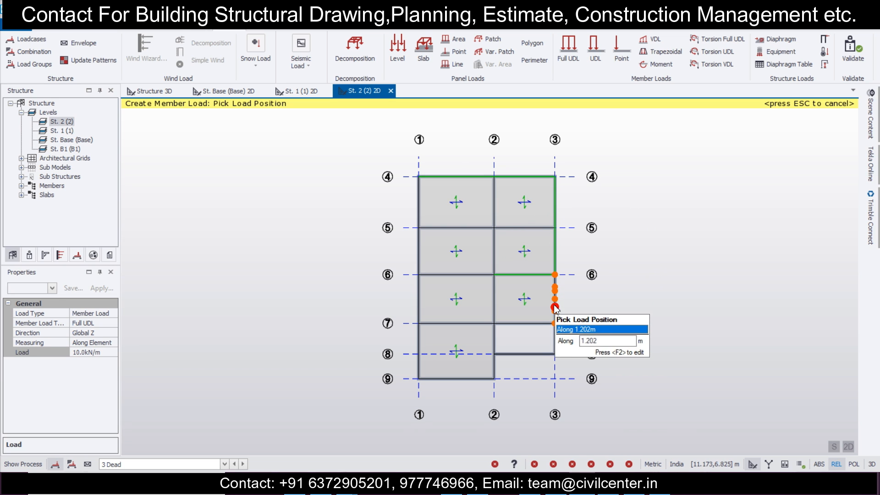
{"action": "left_click", "coordinate": [555, 316]}
{"action": "left_click", "coordinate": [527, 355]}
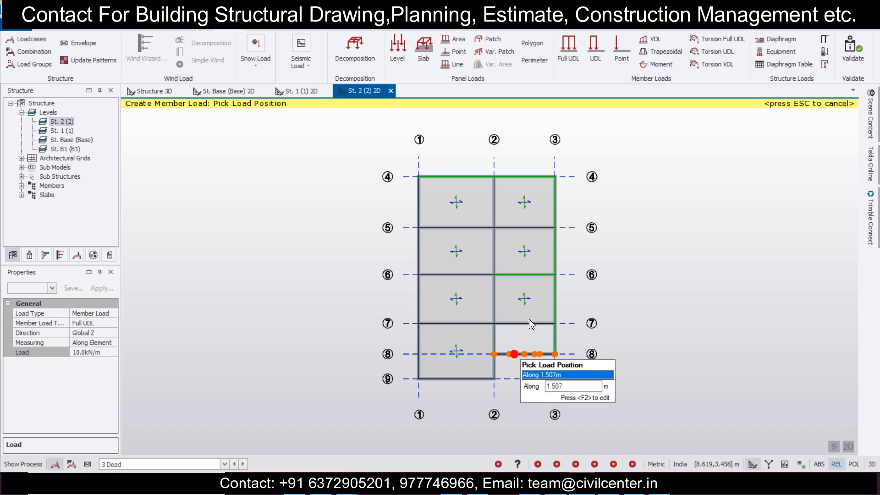
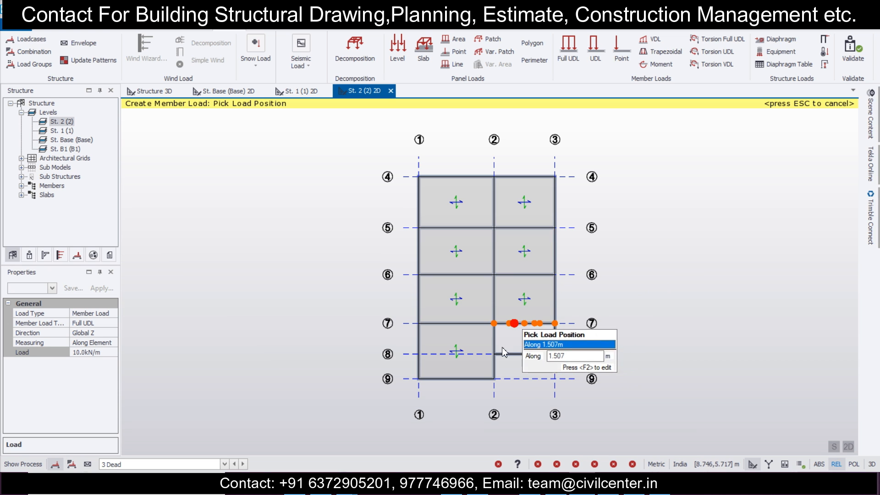
Apply 10 kN/m Full UDLs to the four St. 2 beams around the open bay between grid lines 2–3 and 7–8.
{"action": "left_click", "coordinate": [514, 323]}
{"action": "left_click", "coordinate": [494, 332]}
{"action": "left_click", "coordinate": [517, 354]}
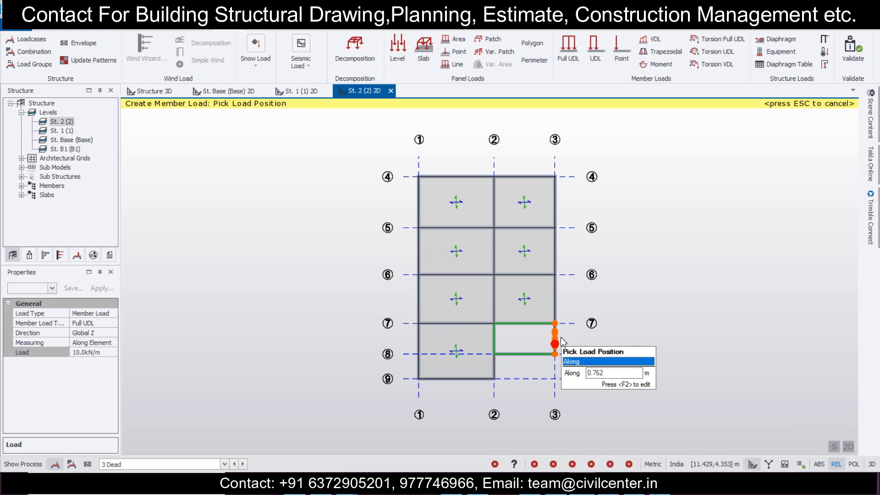
{"action": "left_click", "coordinate": [562, 338]}
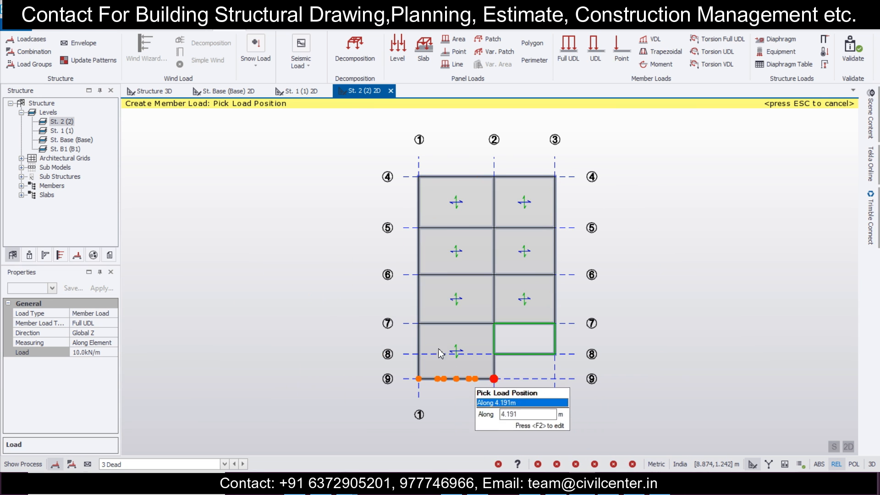
Apply 2.5 kN/m Full UDLs to the St. 2 beams on grid lines 9 and 1 and on grid line 2 between 8 and 9.
{"action": "left_click", "coordinate": [105, 353]}
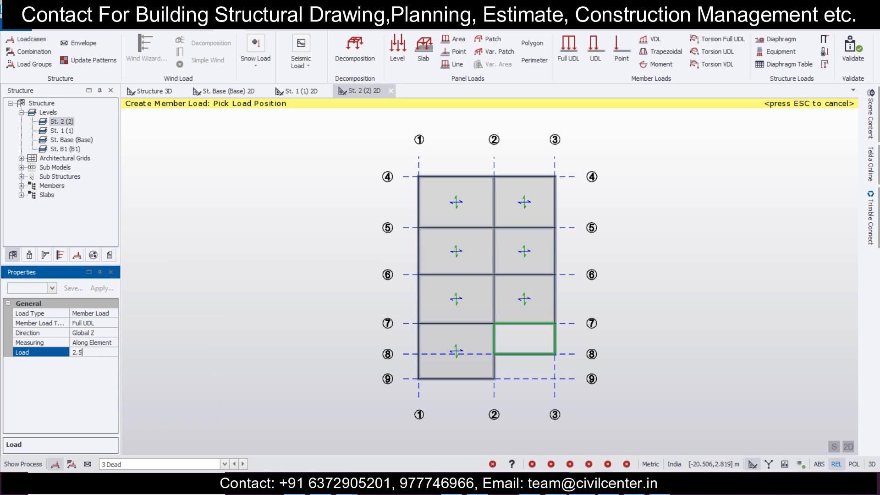
{"action": "left_click", "coordinate": [469, 373]}
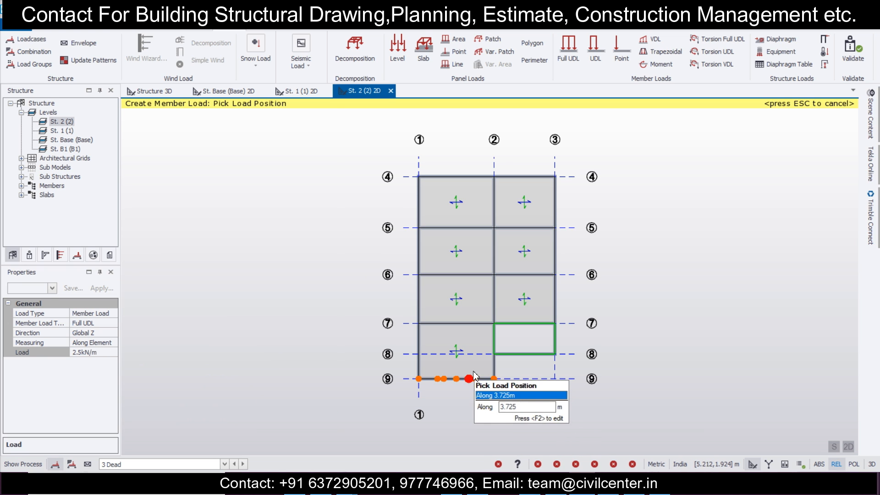
{"action": "left_click", "coordinate": [495, 364]}
{"action": "left_click", "coordinate": [420, 346]}
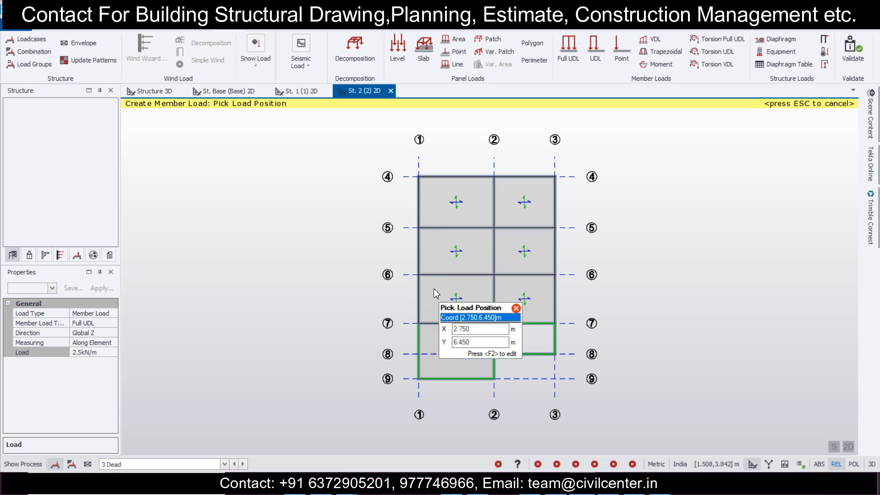
{"action": "left_click", "coordinate": [419, 289]}
{"action": "left_click", "coordinate": [419, 250]}
{"action": "left_click", "coordinate": [419, 201]}
Apply 2.5 kN/m Full UDLs to the St. 2 beams on grid line 4 and on grid line 3 between 4 and 7.
{"action": "left_click", "coordinate": [455, 178]}
{"action": "left_click", "coordinate": [524, 176]}
{"action": "left_click", "coordinate": [555, 202]}
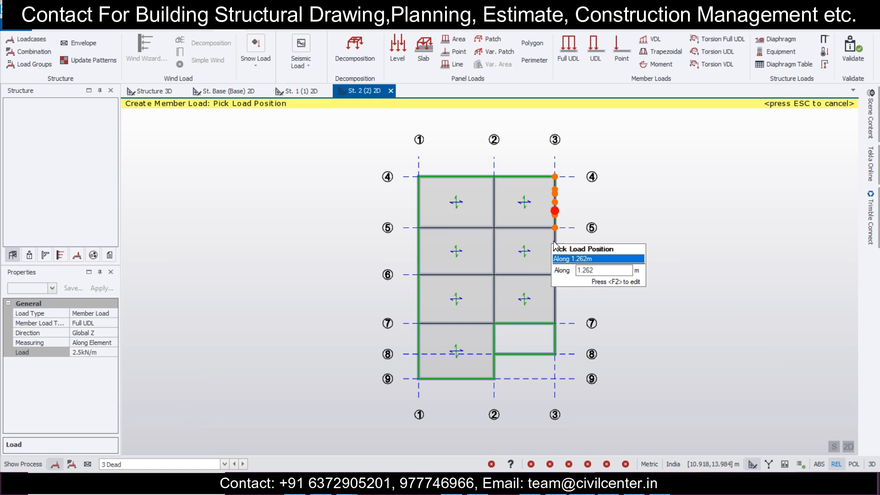
{"action": "left_click", "coordinate": [554, 260]}
{"action": "left_click", "coordinate": [558, 290]}
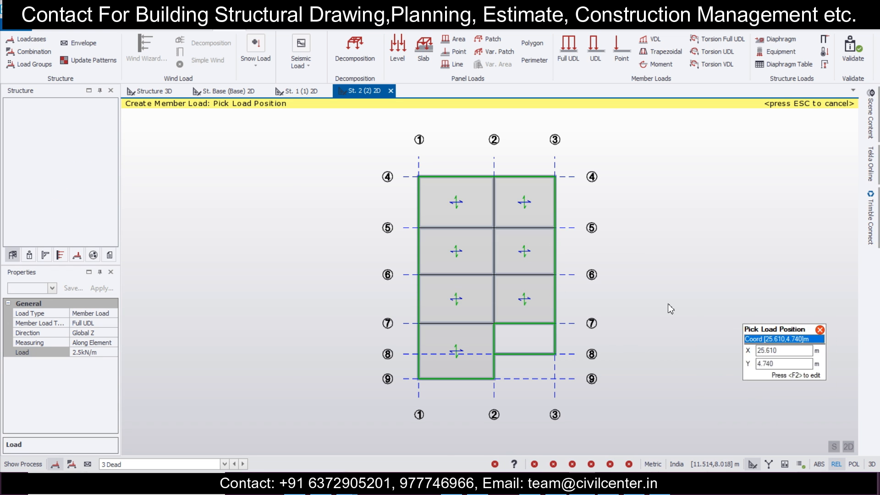
Switch the St. 2 view to 3D to examine the applied member loads.
{"action": "scroll", "coordinate": [594, 322], "scroll_direction": "up", "scroll_amount": 2}
{"action": "scroll", "coordinate": [585, 322], "scroll_direction": "down", "scroll_amount": 3}
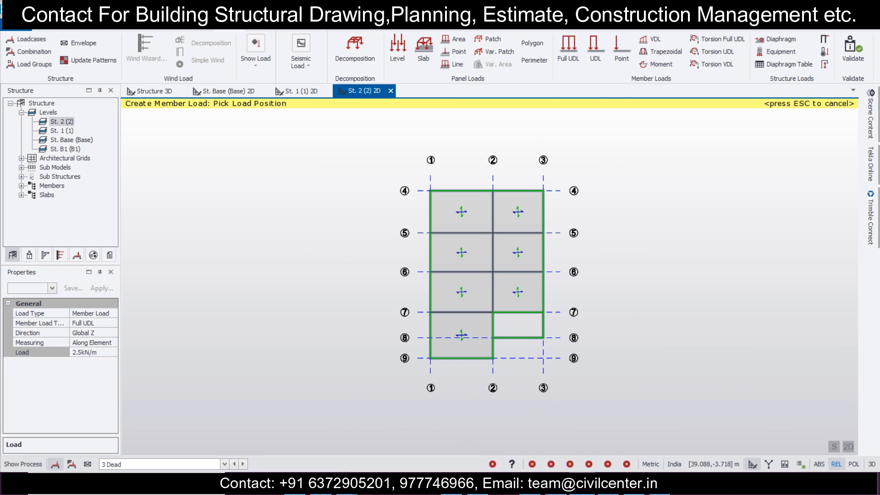
{"action": "left_click", "coordinate": [848, 447]}
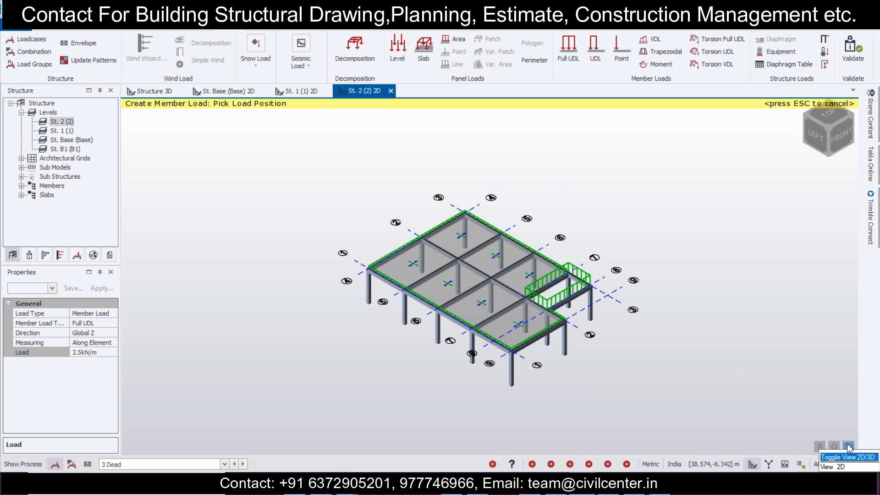
Return the St. 2 view to 2D and apply a 2 kN/m² level load to its slabs in the Live loadcase.
{"action": "left_click", "coordinate": [848, 446]}
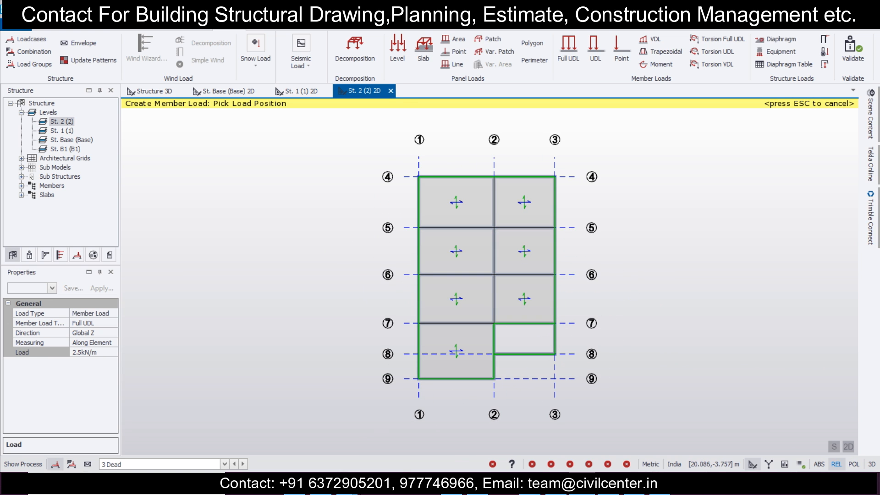
{"action": "left_click", "coordinate": [224, 465]}
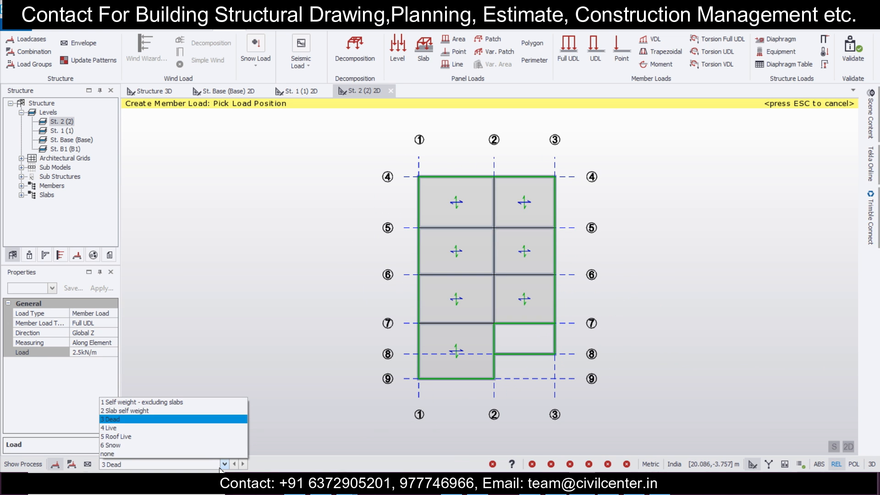
{"action": "left_click", "coordinate": [219, 428]}
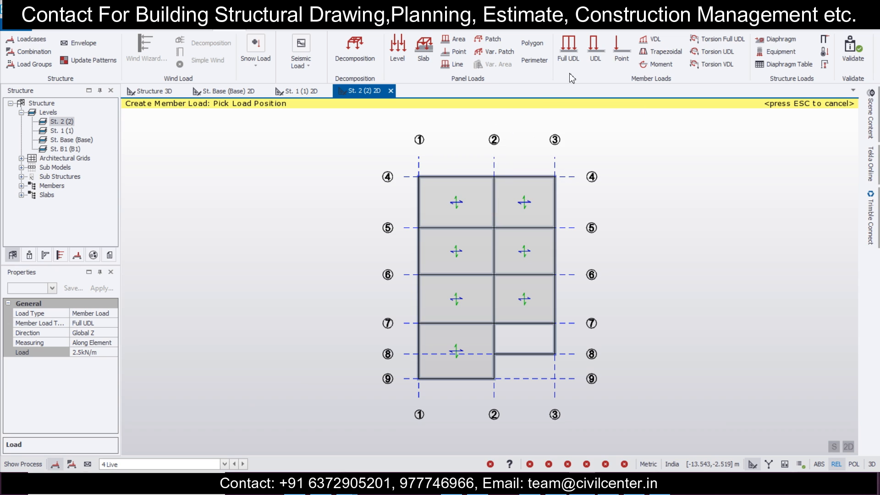
{"action": "left_click", "coordinate": [396, 54]}
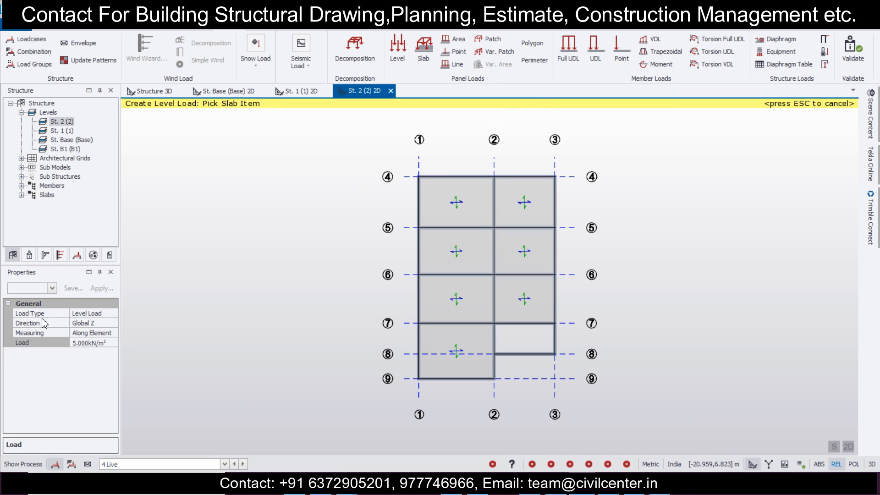
{"action": "left_click", "coordinate": [91, 342]}
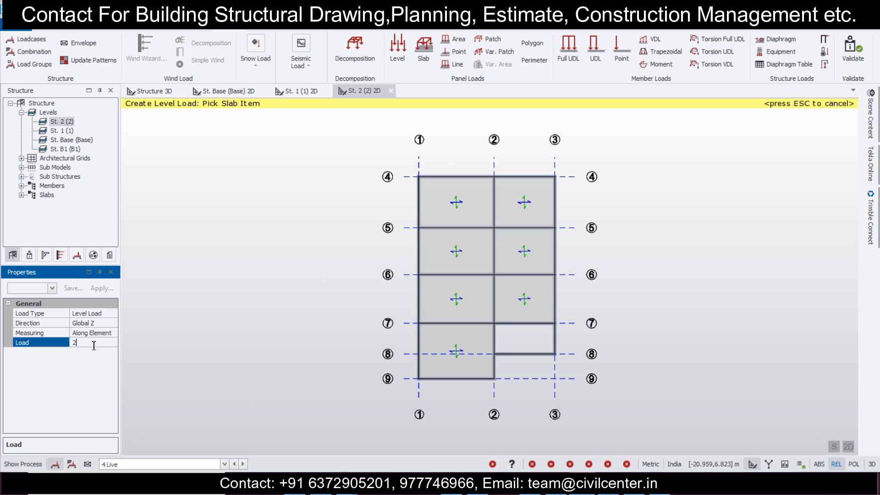
{"action": "left_click", "coordinate": [447, 290]}
Show the Live and then the Dead loadcase on the whole building in 3D and examine the applied loads.
{"action": "left_click", "coordinate": [153, 91]}
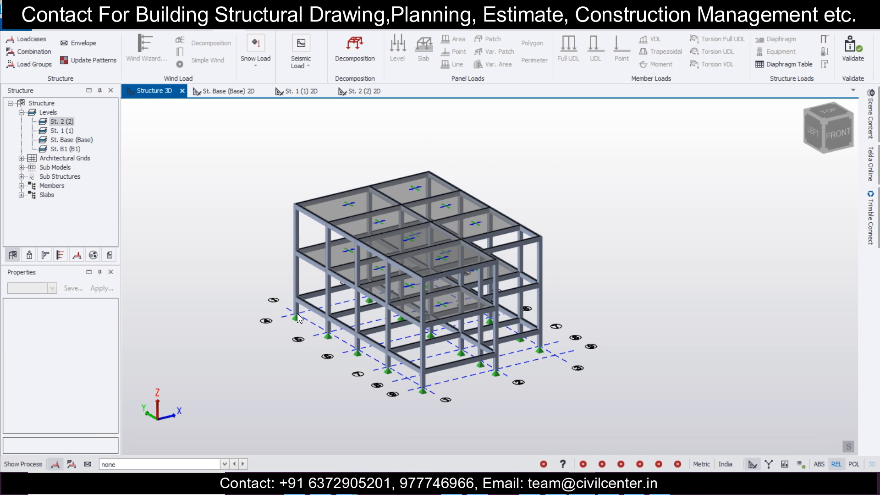
{"action": "left_click", "coordinate": [207, 465]}
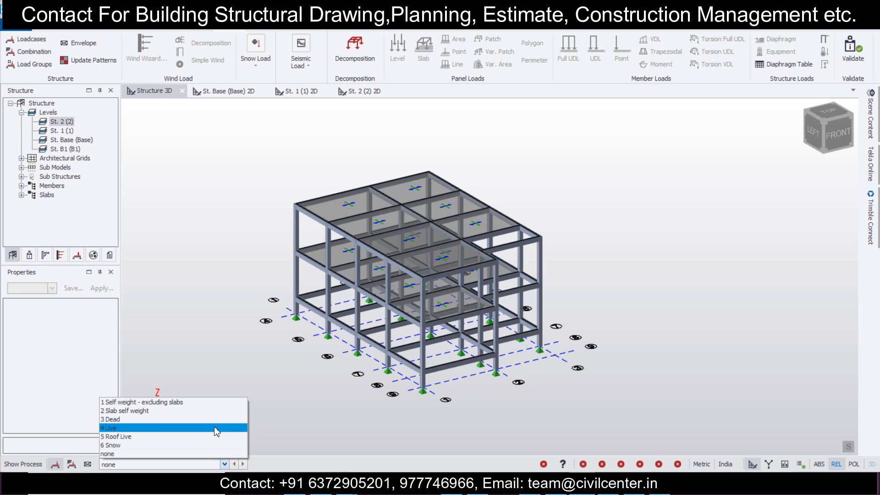
{"action": "left_click", "coordinate": [215, 427]}
{"action": "left_click", "coordinate": [206, 464]}
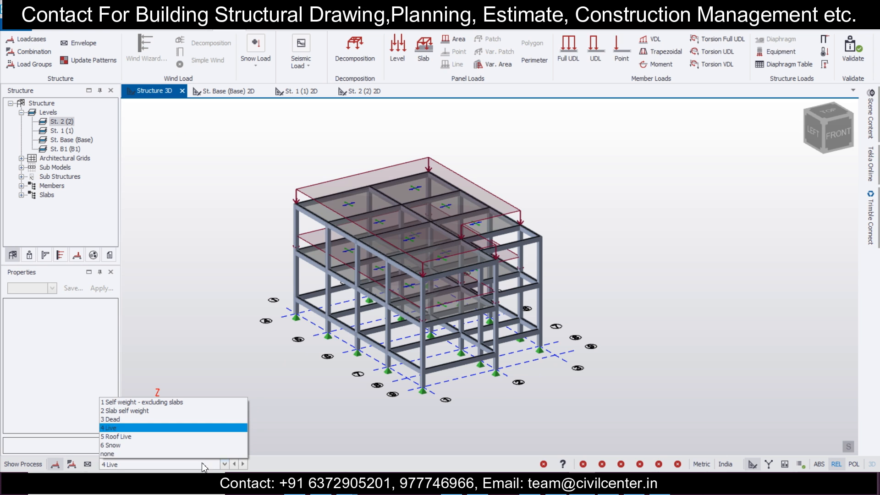
{"action": "left_click", "coordinate": [216, 421]}
{"action": "right_click_drag", "start_coordinate": [216, 421], "coordinate": [414, 343]}
{"action": "scroll", "coordinate": [346, 367], "scroll_direction": "up", "scroll_amount": 1}
{"action": "scroll", "coordinate": [345, 361], "scroll_direction": "down", "scroll_amount": 2}
{"action": "scroll", "coordinate": [437, 282], "scroll_direction": "up", "scroll_amount": 2}
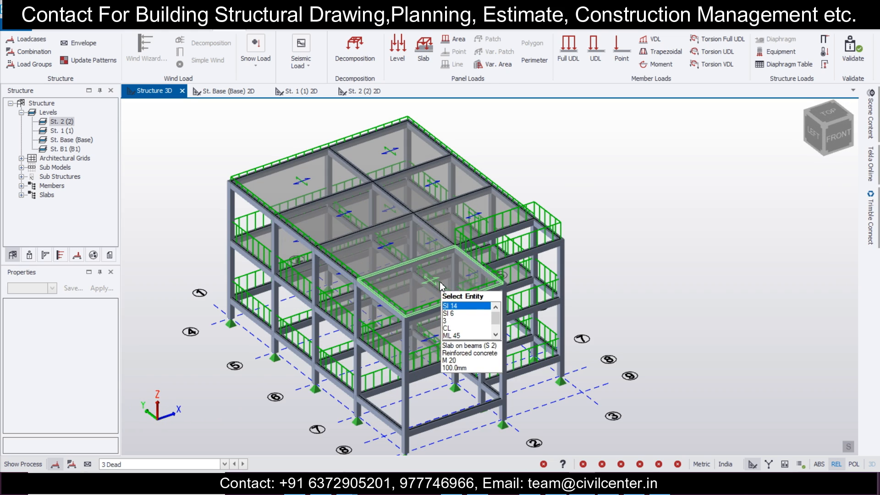
{"action": "left_click", "coordinate": [404, 250]}
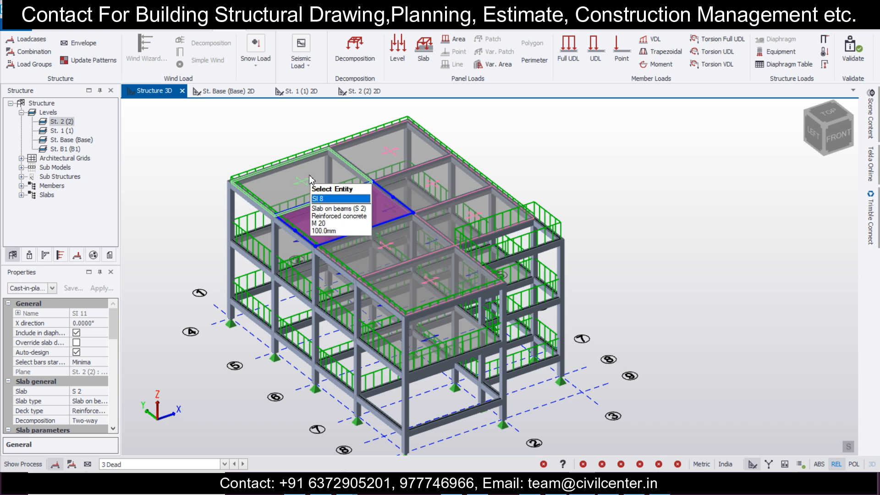
{"action": "left_click", "coordinate": [426, 156]}
{"action": "left_click", "coordinate": [473, 207]}
{"action": "scroll", "coordinate": [229, 320], "scroll_direction": "down", "scroll_amount": 2}
{"action": "right_click_drag", "start_coordinate": [227, 359], "coordinate": [394, 349]}
Validate the model and clear the slab selection.
{"action": "left_click", "coordinate": [834, 67]}
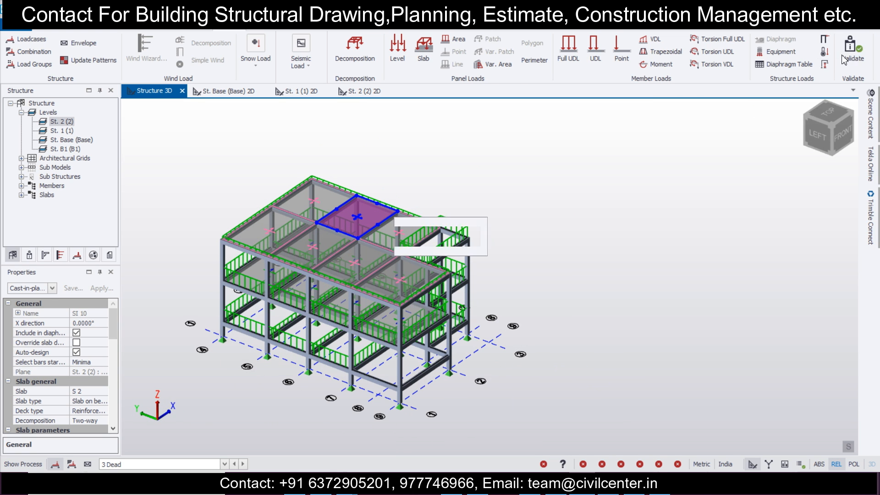
{"action": "scroll", "coordinate": [498, 242], "scroll_direction": "down", "scroll_amount": 1}
{"action": "middle_click_drag", "start_coordinate": [496, 238], "coordinate": [512, 257]}
{"action": "key", "text": "Escape"}
Inspect the dead load layout around the whole building from several sides in 3D.
{"action": "right_click_drag", "start_coordinate": [513, 258], "coordinate": [369, 270]}
{"action": "right_click_drag", "start_coordinate": [215, 312], "coordinate": [258, 294]}
{"action": "middle_click_drag", "start_coordinate": [514, 285], "coordinate": [650, 284]}
{"action": "scroll", "coordinate": [650, 284], "scroll_direction": "up", "scroll_amount": 3}
{"action": "scroll", "coordinate": [653, 284], "scroll_direction": "down", "scroll_amount": 3}
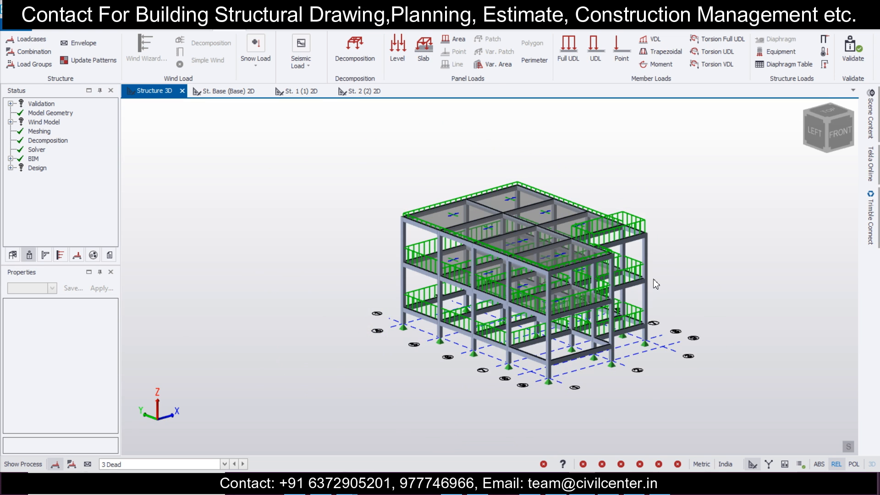
{"action": "scroll", "coordinate": [656, 284], "scroll_direction": "up", "scroll_amount": 3}
{"action": "scroll", "coordinate": [655, 284], "scroll_direction": "down", "scroll_amount": 3}
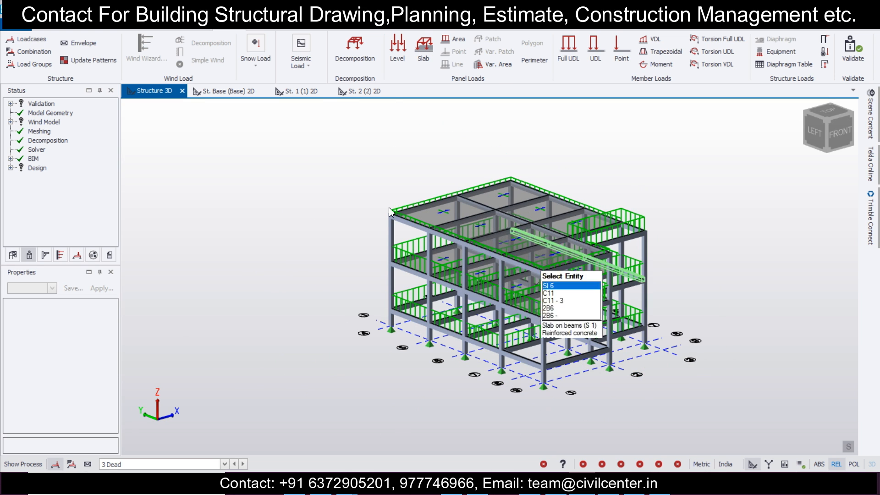
{"action": "middle_click_drag", "start_coordinate": [324, 133], "coordinate": [340, 144], "text": "shift"}
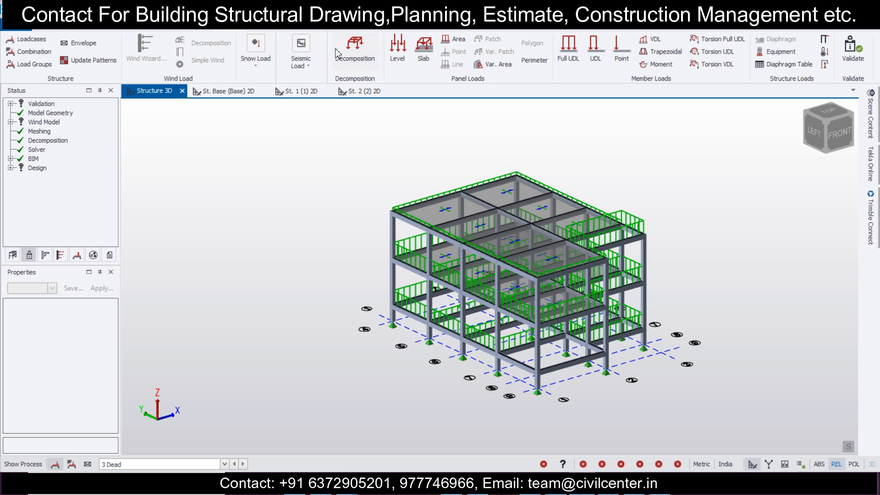
Generate the Operating load combinations 1.5D and 1.5D+1.5L+1.5Lr, leaving the notional horizontal forces off.
{"action": "left_click", "coordinate": [31, 52]}
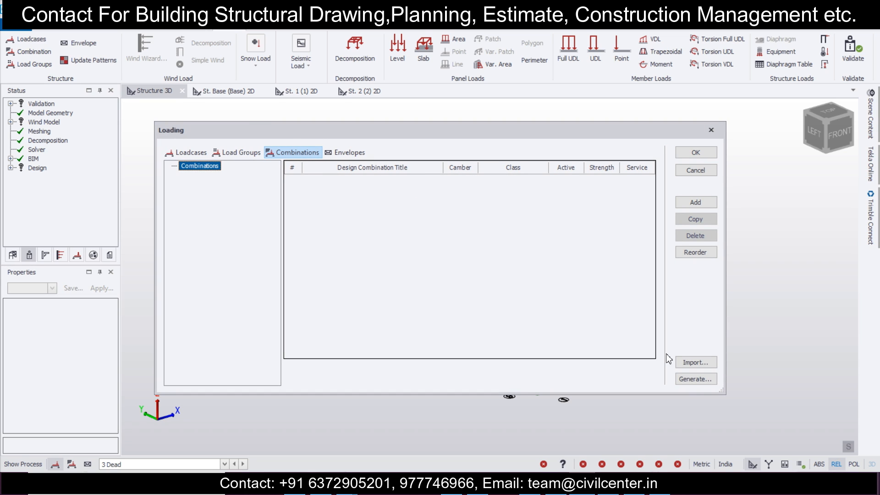
{"action": "left_click", "coordinate": [695, 378]}
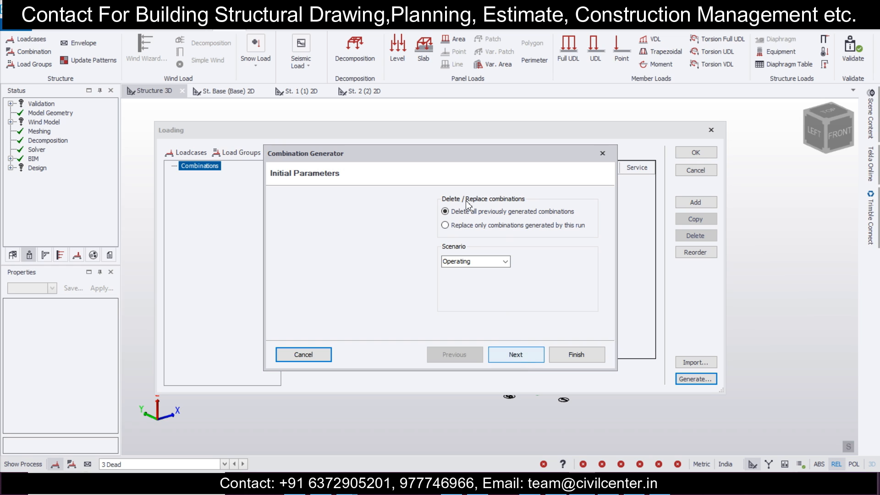
{"action": "left_click", "coordinate": [524, 357]}
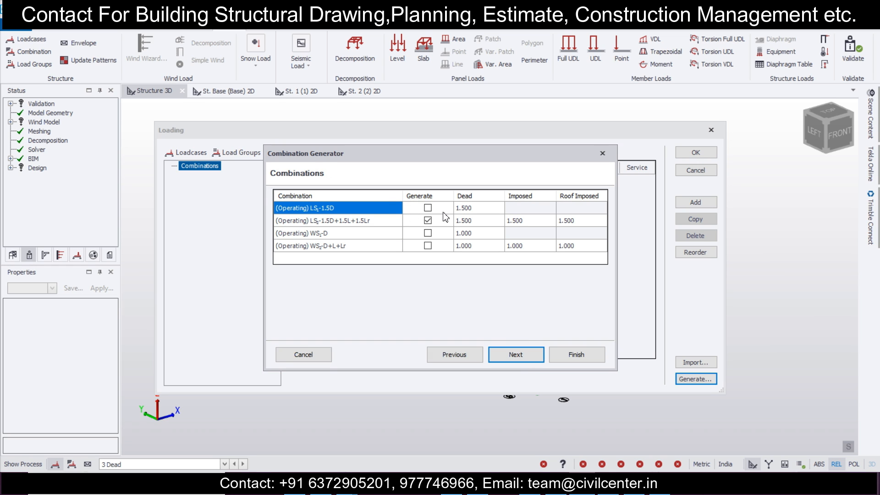
{"action": "left_click", "coordinate": [428, 208]}
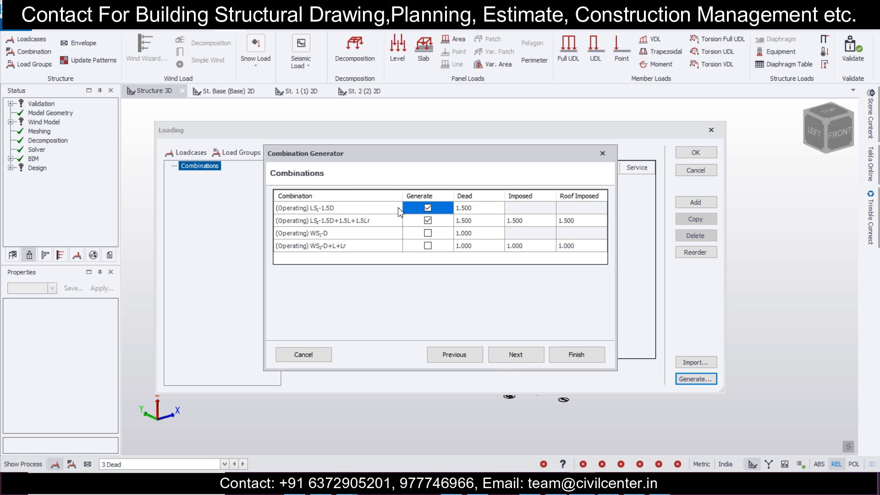
{"action": "left_click", "coordinate": [522, 359]}
{"action": "left_click", "coordinate": [524, 358]}
{"action": "left_click", "coordinate": [526, 359]}
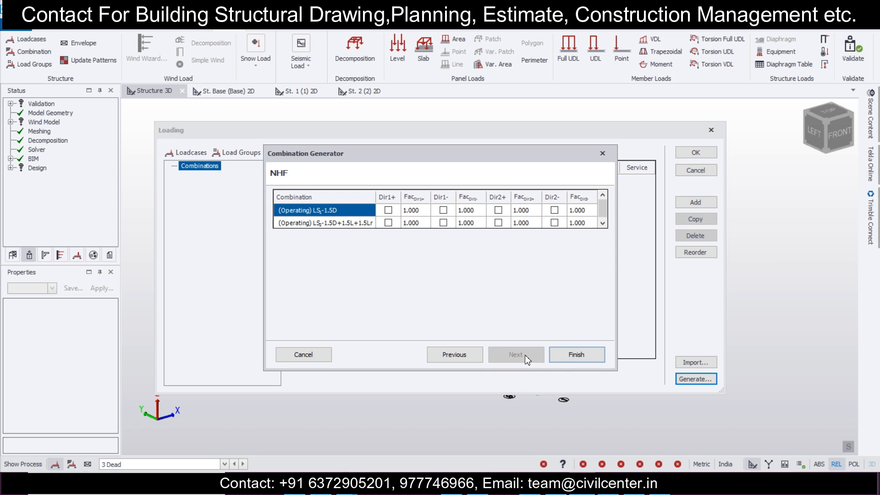
{"action": "left_click", "coordinate": [567, 356]}
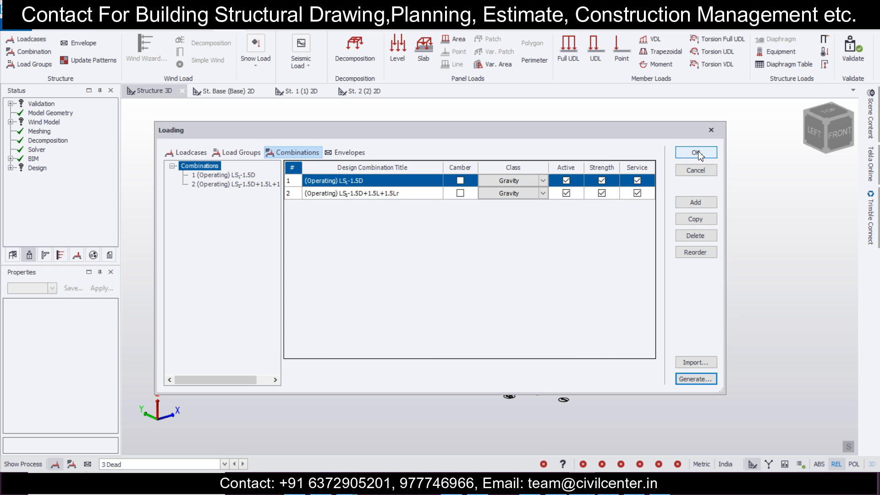
{"action": "left_click", "coordinate": [695, 153]}
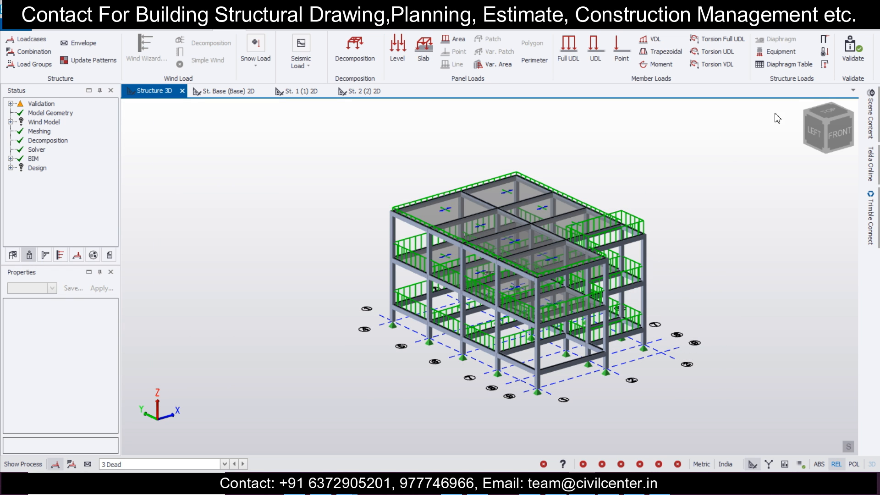
Validate the model again and run the static analysis and design of all members.
{"action": "left_click", "coordinate": [863, 61]}
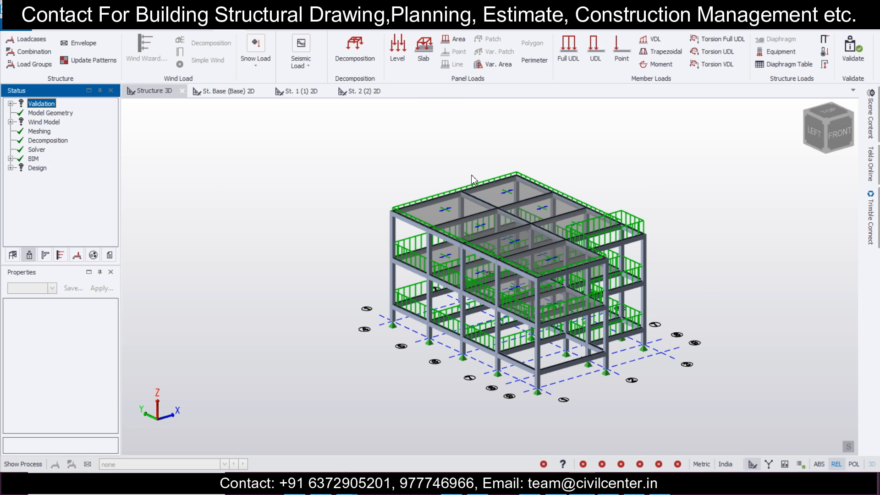
{"action": "left_click", "coordinate": [317, 31]}
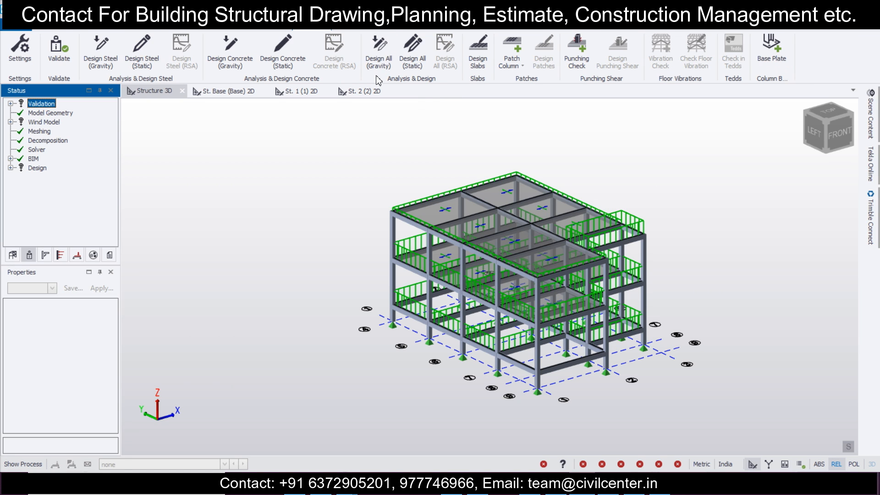
{"action": "left_click", "coordinate": [412, 68]}
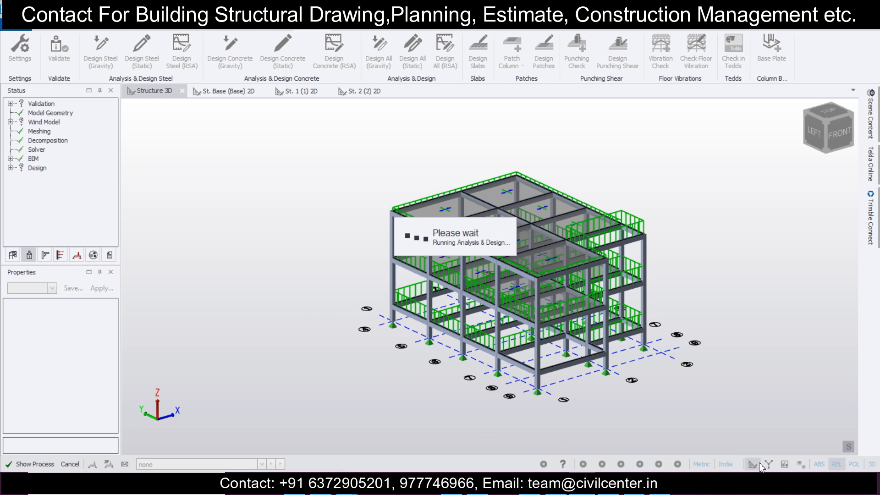
{"action": "scroll", "coordinate": [689, 338], "scroll_direction": "down", "scroll_amount": 2}
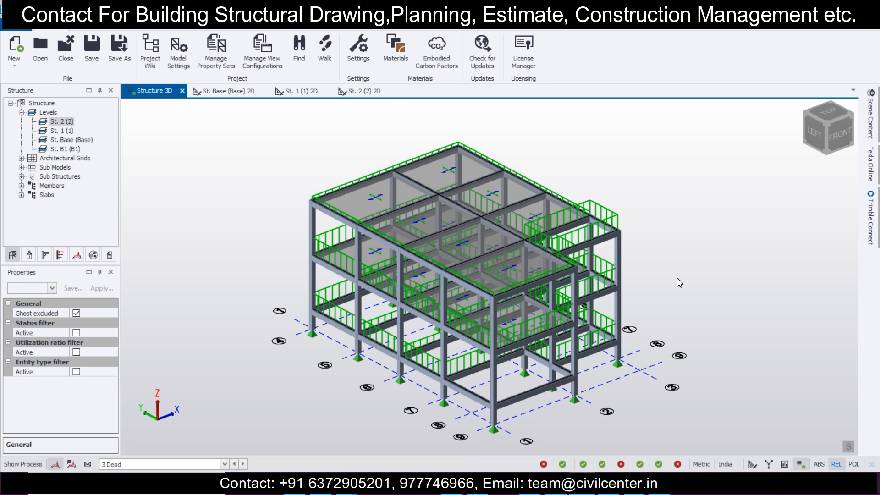
{"action": "scroll", "coordinate": [679, 283], "scroll_direction": "up", "scroll_amount": 2}
{"action": "scroll", "coordinate": [577, 301], "scroll_direction": "up", "scroll_amount": 2}
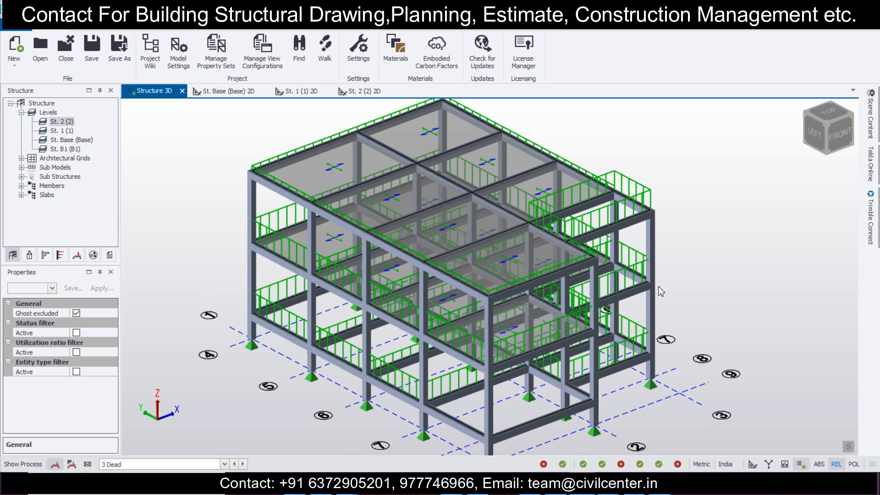
{"action": "scroll", "coordinate": [661, 292], "scroll_direction": "down", "scroll_amount": 2}
{"action": "scroll", "coordinate": [703, 304], "scroll_direction": "down", "scroll_amount": 1}
{"action": "scroll", "coordinate": [670, 268], "scroll_direction": "up", "scroll_amount": 2}
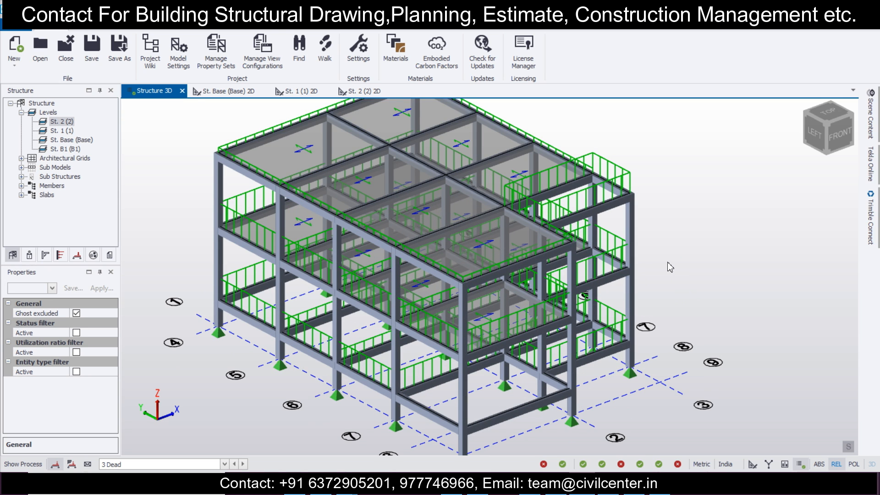
{"action": "scroll", "coordinate": [670, 268], "scroll_direction": "down", "scroll_amount": 1}
{"action": "middle_click_drag", "start_coordinate": [670, 267], "coordinate": [678, 299]}
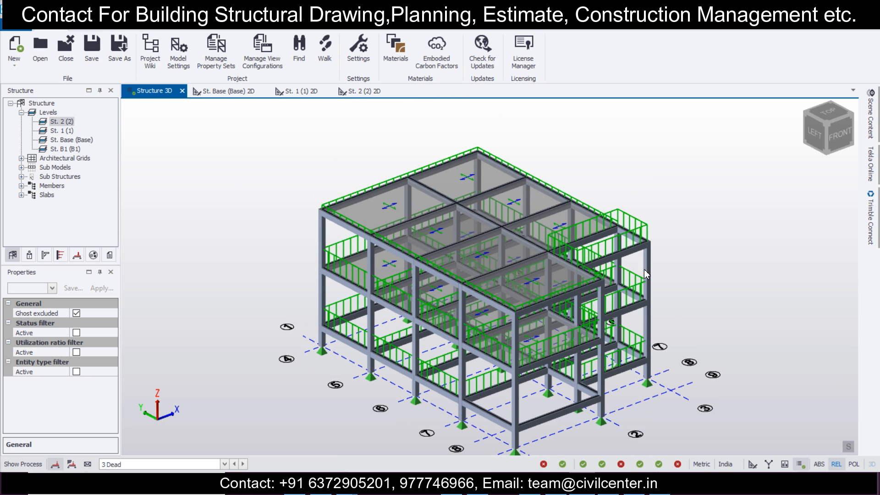
Check the soil parameters for isolated pad bases and place a pad base under every column of the building.
{"action": "left_click", "coordinate": [369, 24]}
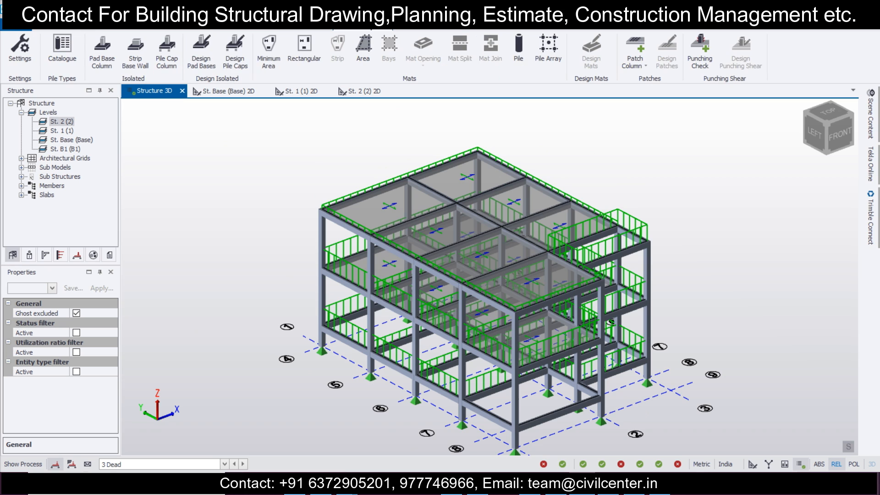
{"action": "left_click", "coordinate": [102, 60]}
{"action": "left_click_drag", "start_coordinate": [109, 320], "coordinate": [110, 389]}
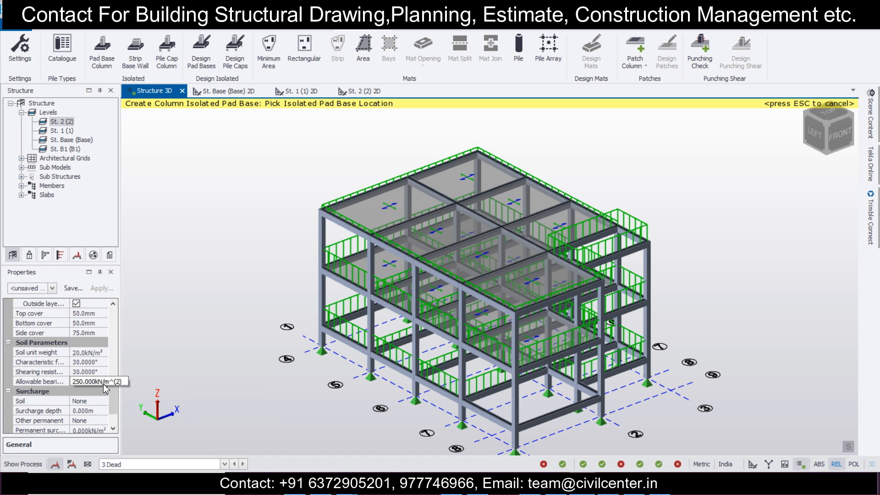
{"action": "mouse_move", "coordinate": [110, 386]}
{"action": "left_mouse_down"}
{"action": "mouse_move", "coordinate": [112, 366]}
{"action": "mouse_move", "coordinate": [110, 397]}
{"action": "left_mouse_up"}
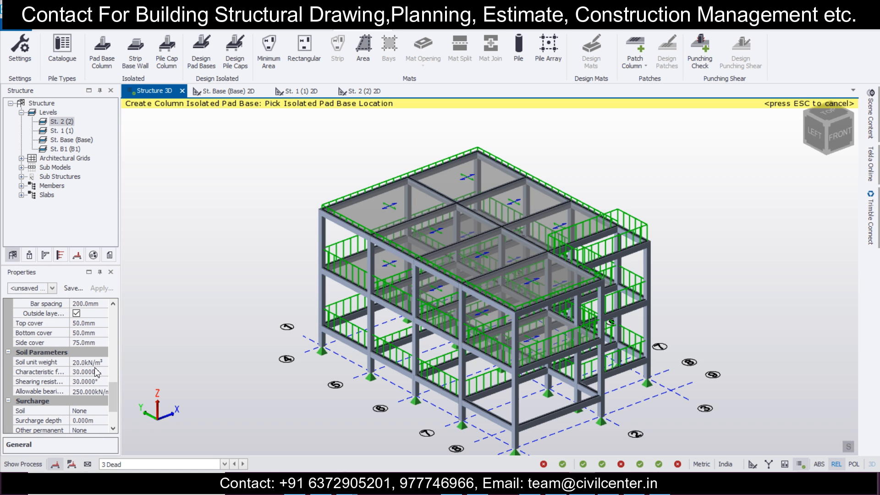
{"action": "scroll", "coordinate": [213, 319], "scroll_direction": "down", "scroll_amount": 3}
{"action": "left_click_drag", "start_coordinate": [207, 203], "coordinate": [590, 438]}
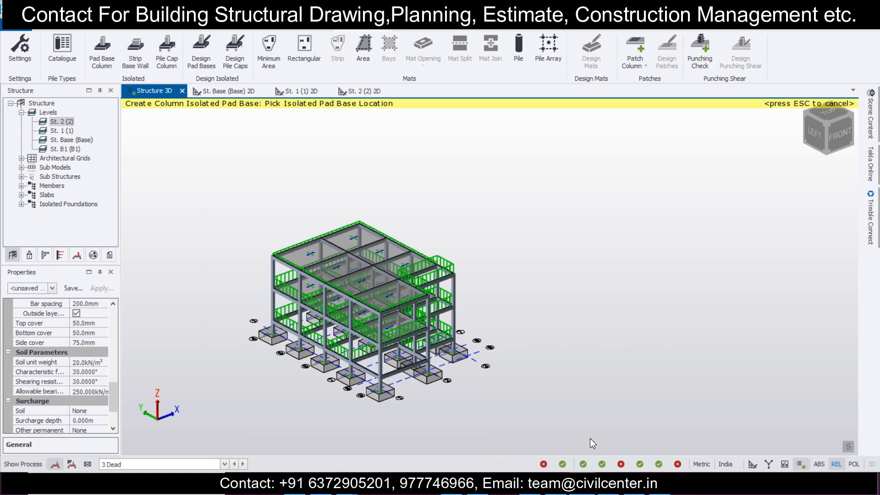
Choose Material Listing as the report style for the building model.
{"action": "scroll", "coordinate": [462, 394], "scroll_direction": "up", "scroll_amount": 5}
{"action": "middle_click_drag", "start_coordinate": [556, 403], "coordinate": [526, 372]}
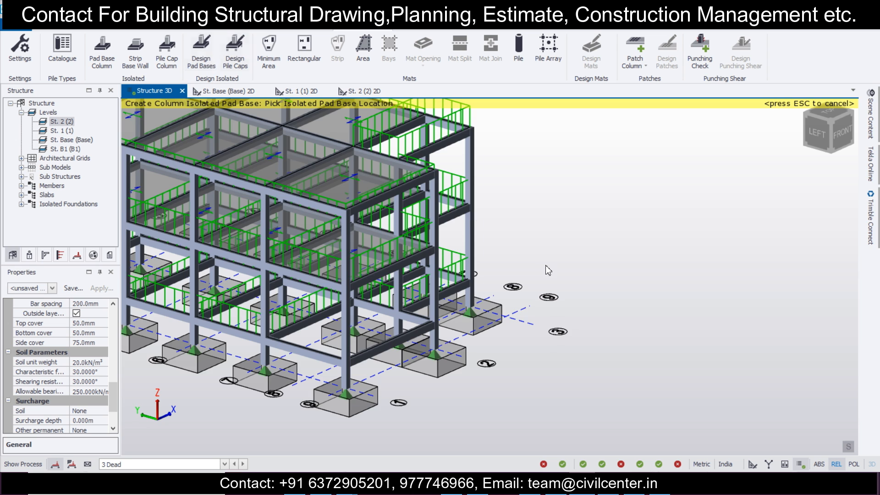
{"action": "scroll", "coordinate": [545, 272], "scroll_direction": "down", "scroll_amount": 3}
{"action": "middle_click_drag", "start_coordinate": [591, 278], "coordinate": [568, 302]}
{"action": "scroll", "coordinate": [620, 290], "scroll_direction": "up", "scroll_amount": 2}
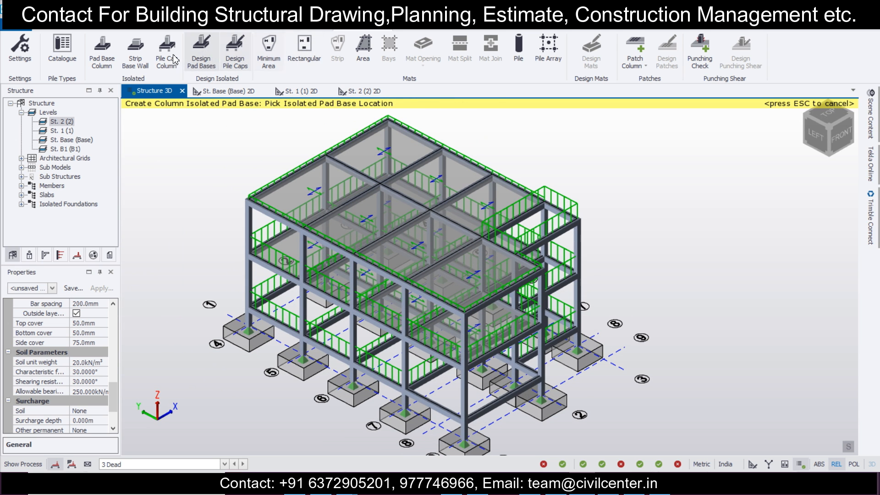
{"action": "left_click", "coordinate": [411, 30]}
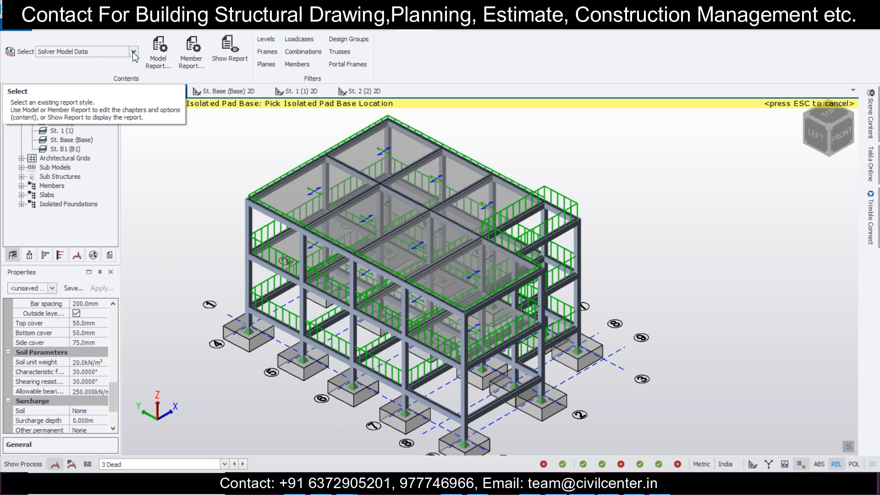
{"action": "left_click", "coordinate": [133, 52]}
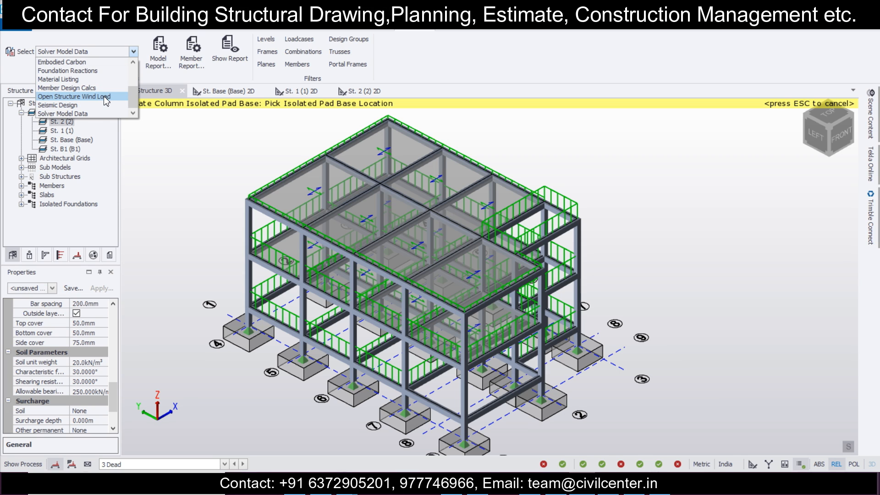
{"action": "left_click", "coordinate": [107, 80]}
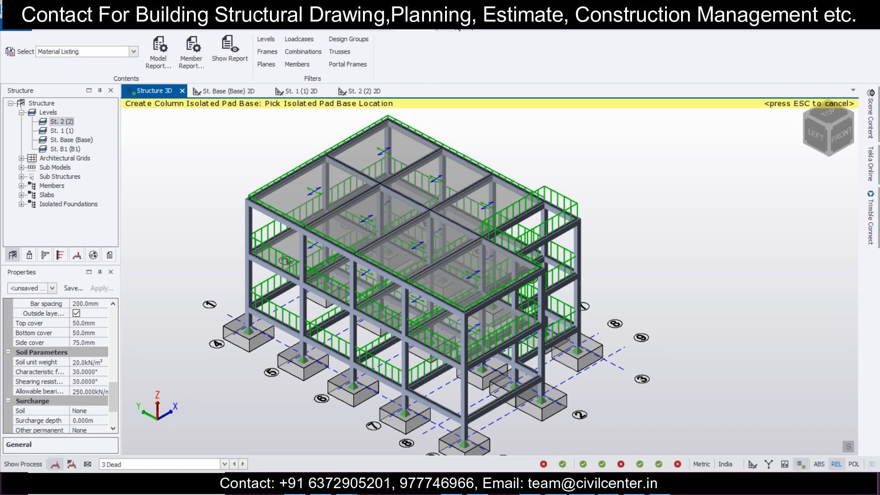
Look over the available drawing and schedule commands and view the whole building with its pad bases in 3D.
{"action": "left_click", "coordinate": [459, 28]}
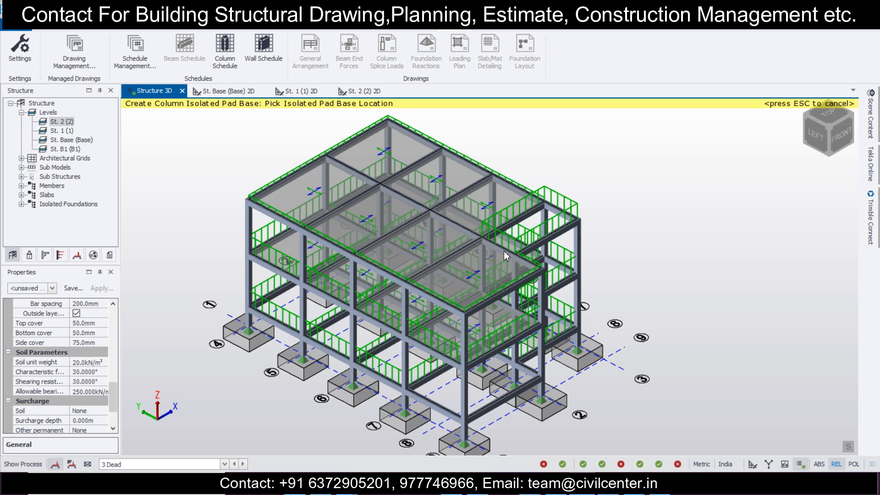
{"action": "scroll", "coordinate": [386, 345], "scroll_direction": "up", "scroll_amount": 1}
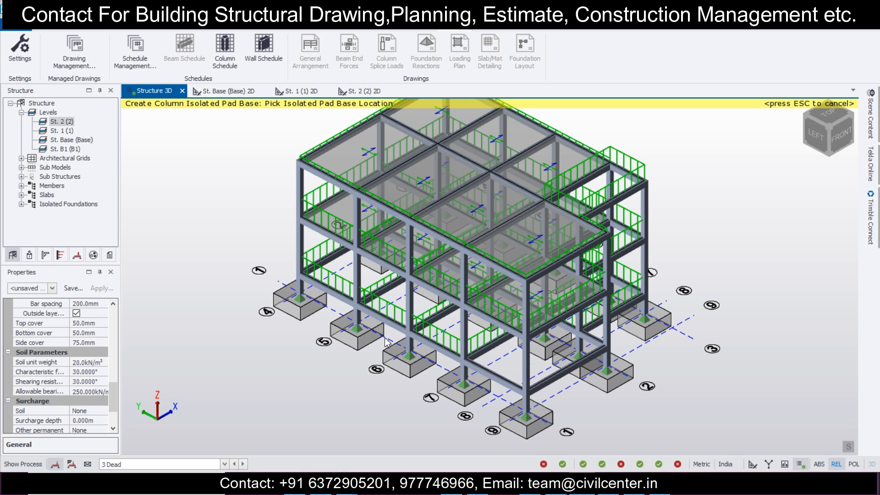
{"action": "scroll", "coordinate": [386, 343], "scroll_direction": "down", "scroll_amount": 1}
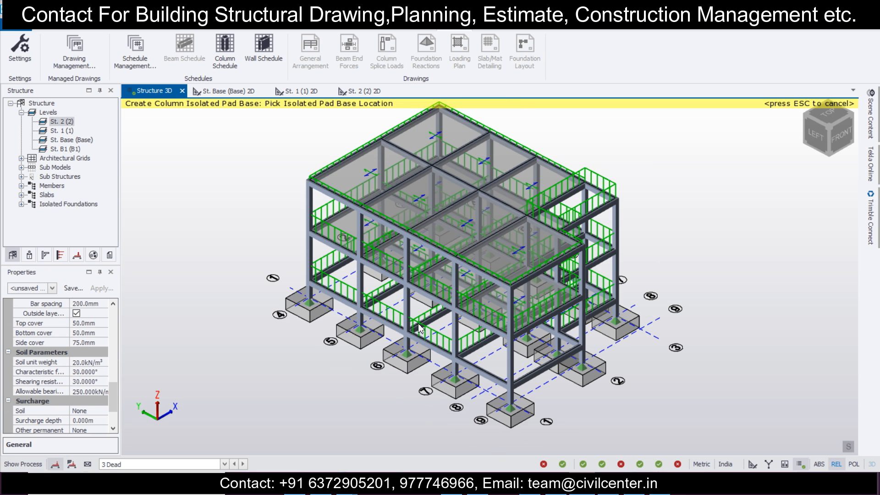
{"action": "scroll", "coordinate": [455, 343], "scroll_direction": "down", "scroll_amount": 1}
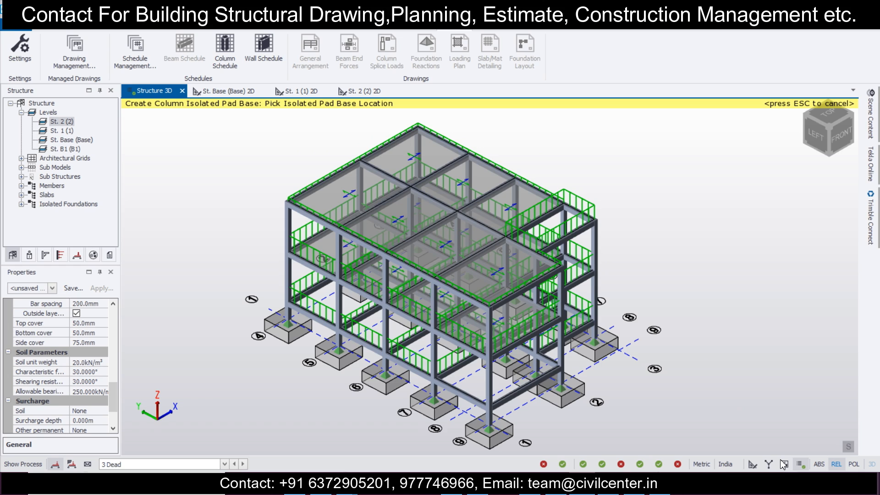